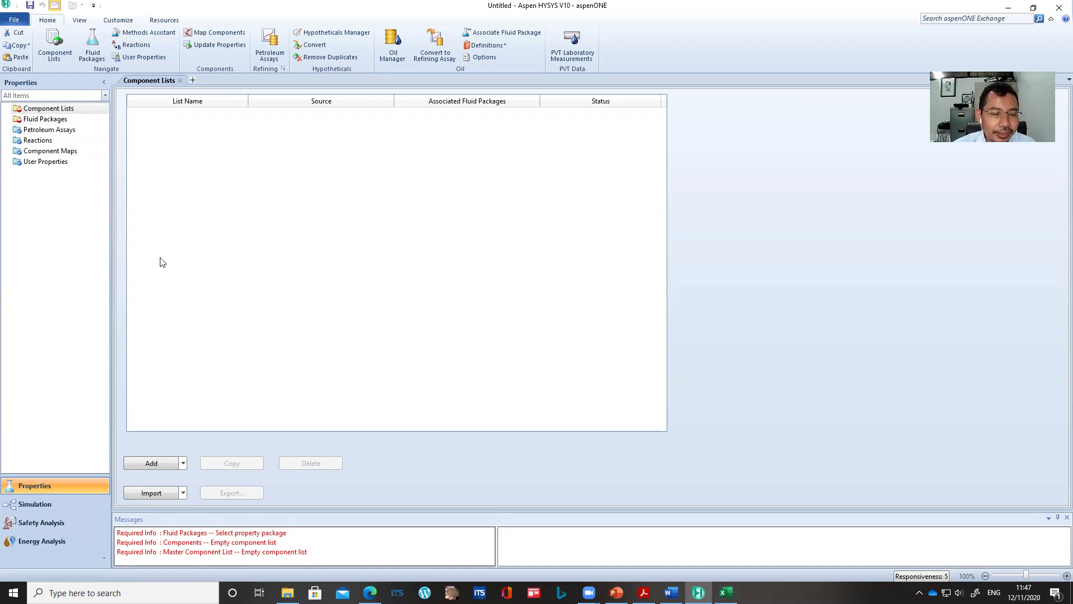
# Create a new component list and add the pure component Hydrogen to it.
pyautogui.click(151, 464)
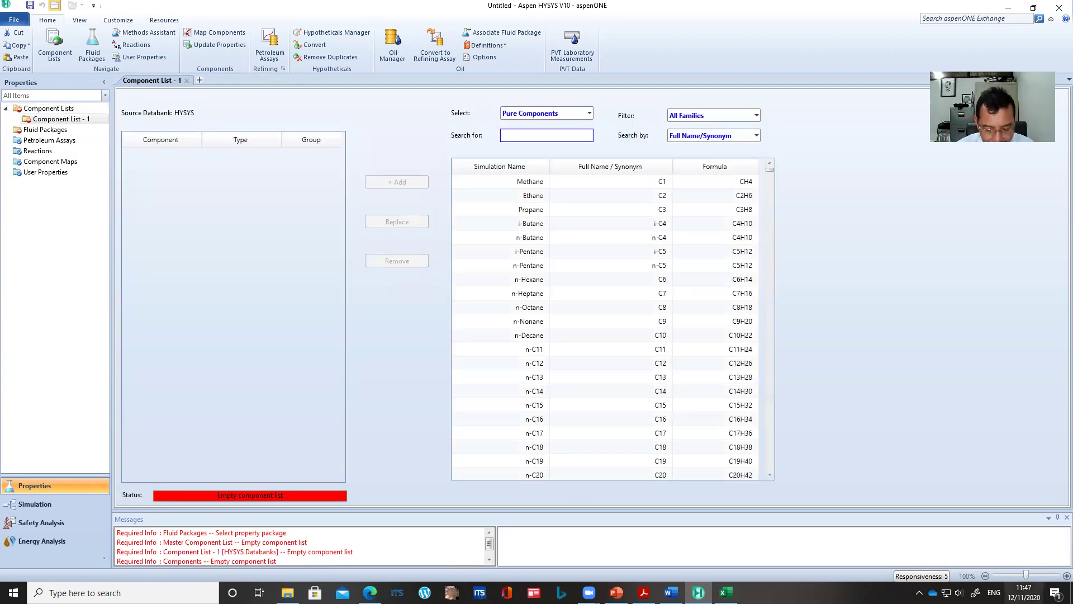
pyautogui.write('hydrgoen')
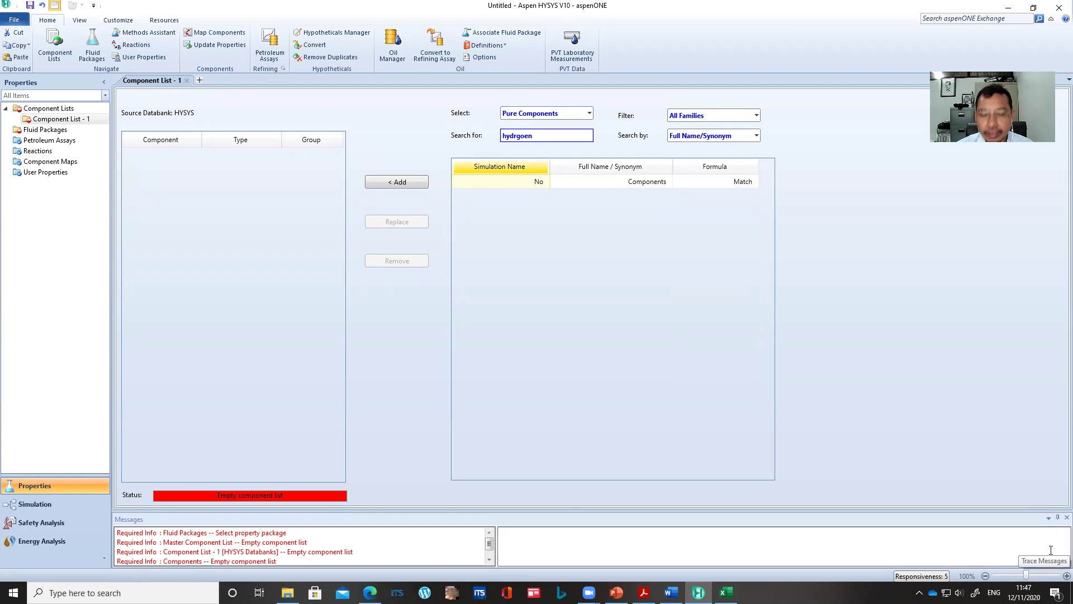
pyautogui.press('BackSpace')
pyautogui.press('BackSpace')
pyautogui.press('BackSpace')
pyautogui.press('BackSpace')
pyautogui.write('ogen')
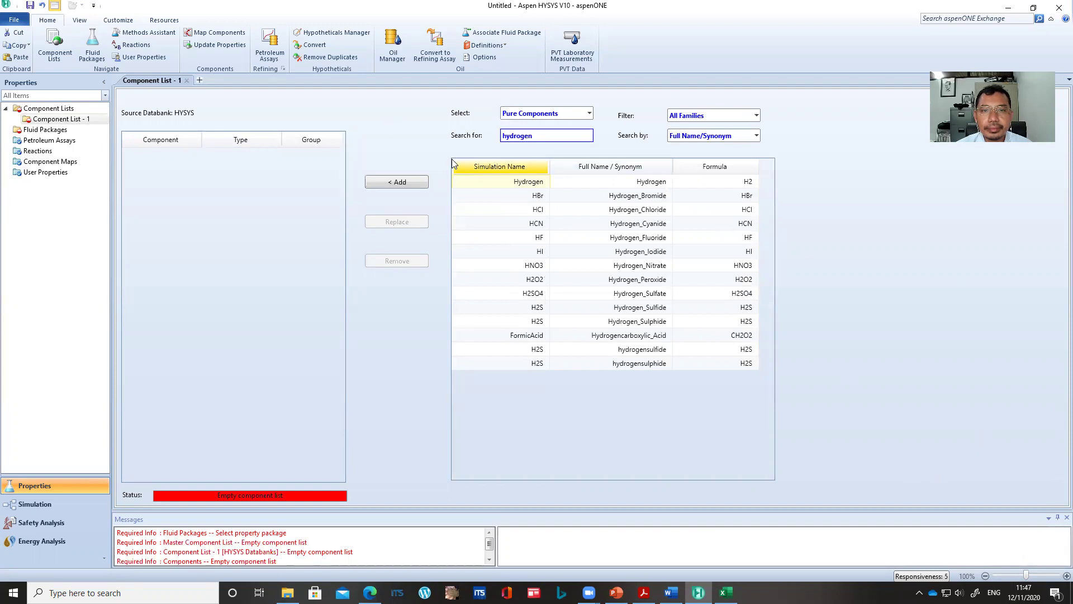
pyautogui.click(498, 185)
pyautogui.click(411, 182)
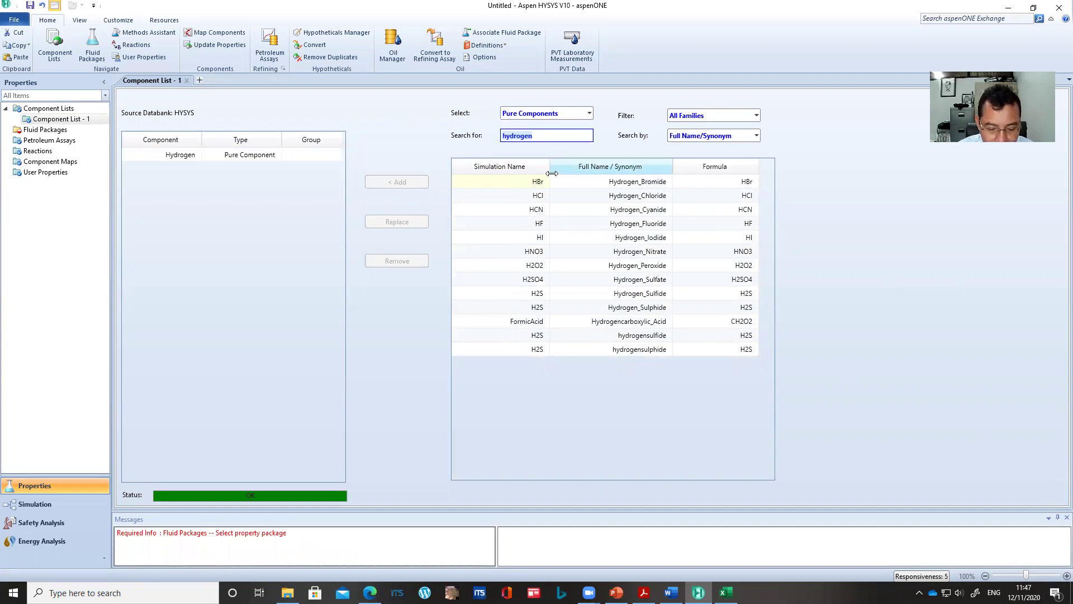
# Find Methane and Benzene in the pure component databank and add both to the component list.
pyautogui.write('methane')
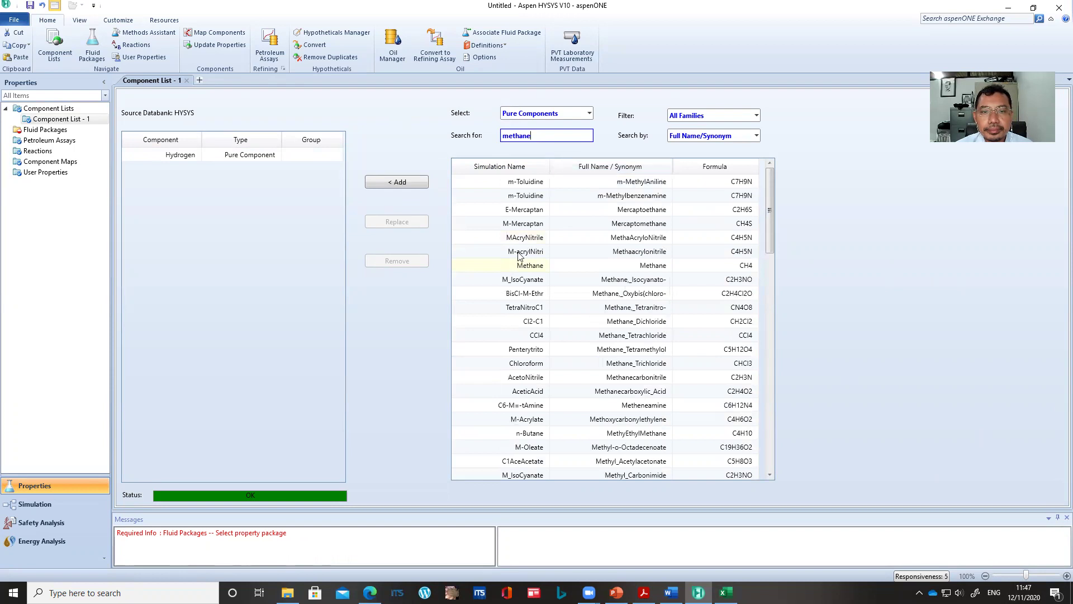
pyautogui.click(525, 265)
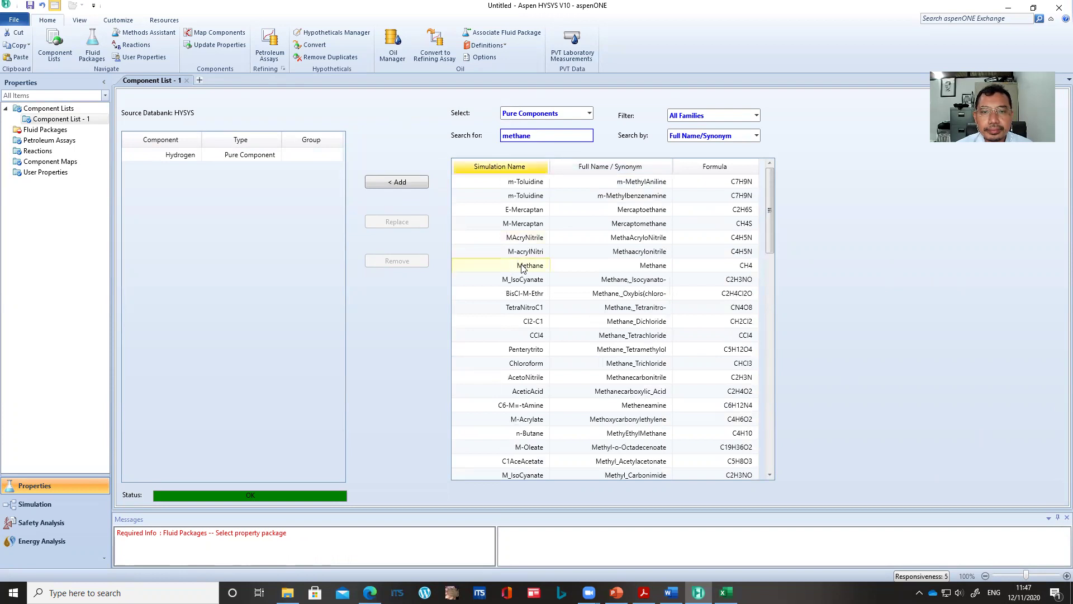
pyautogui.click(396, 183)
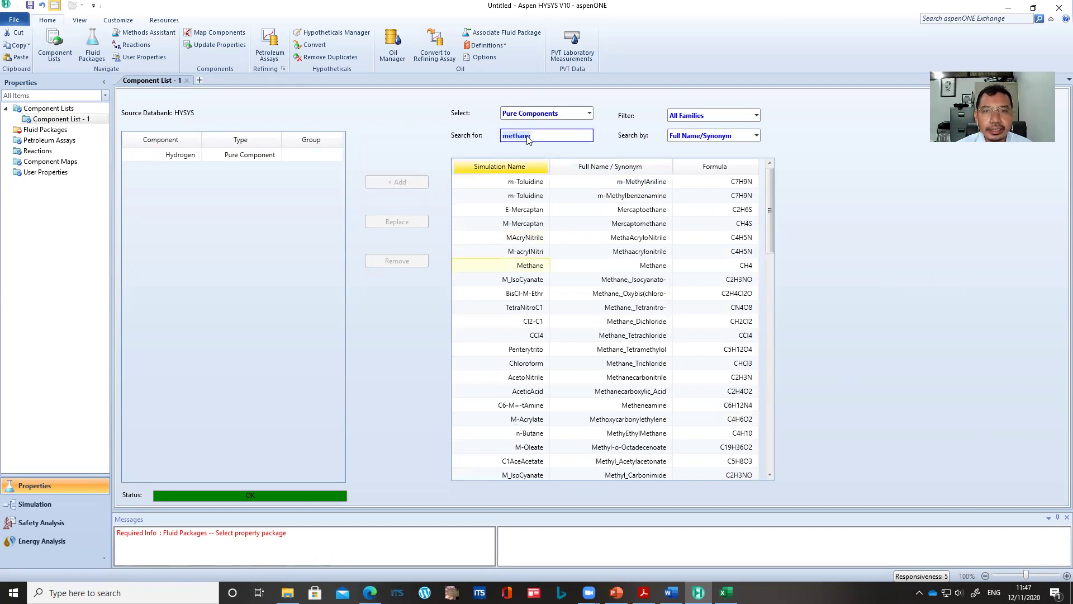
pyautogui.write('benzene')
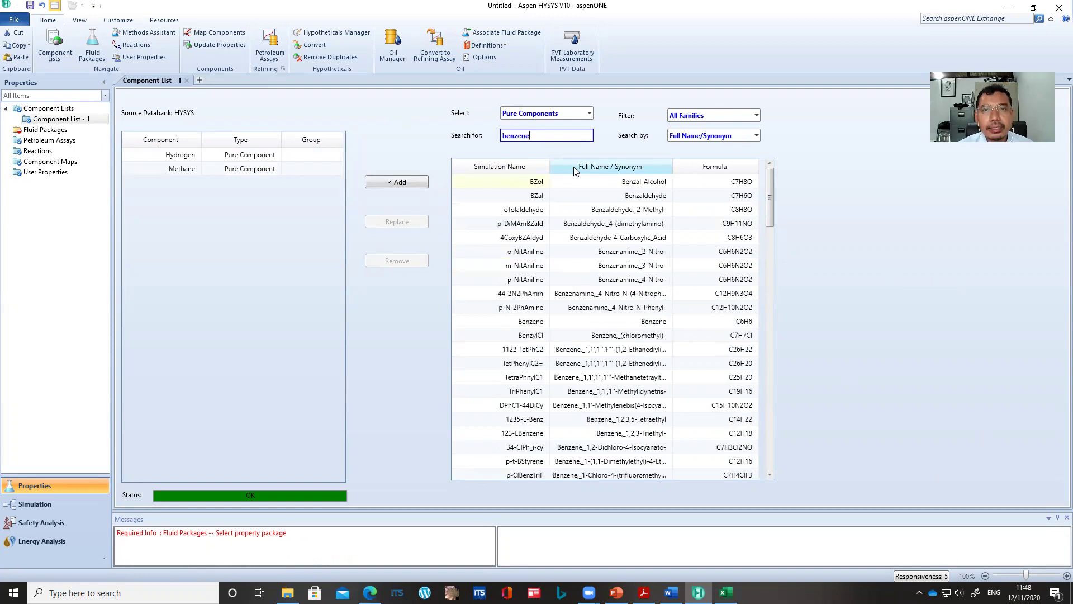
pyautogui.click(531, 252)
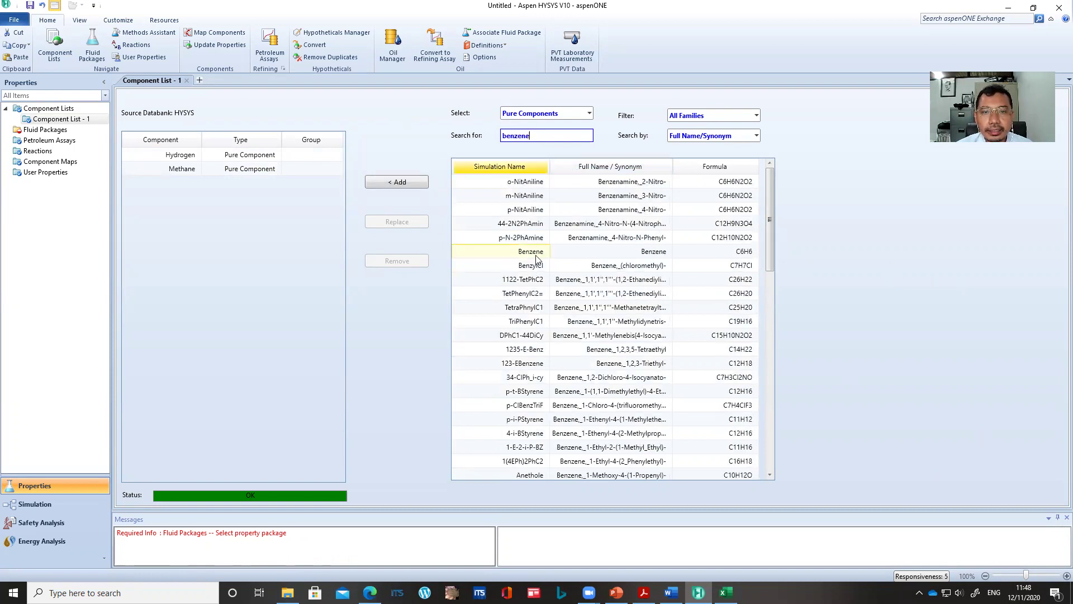
pyautogui.click(409, 188)
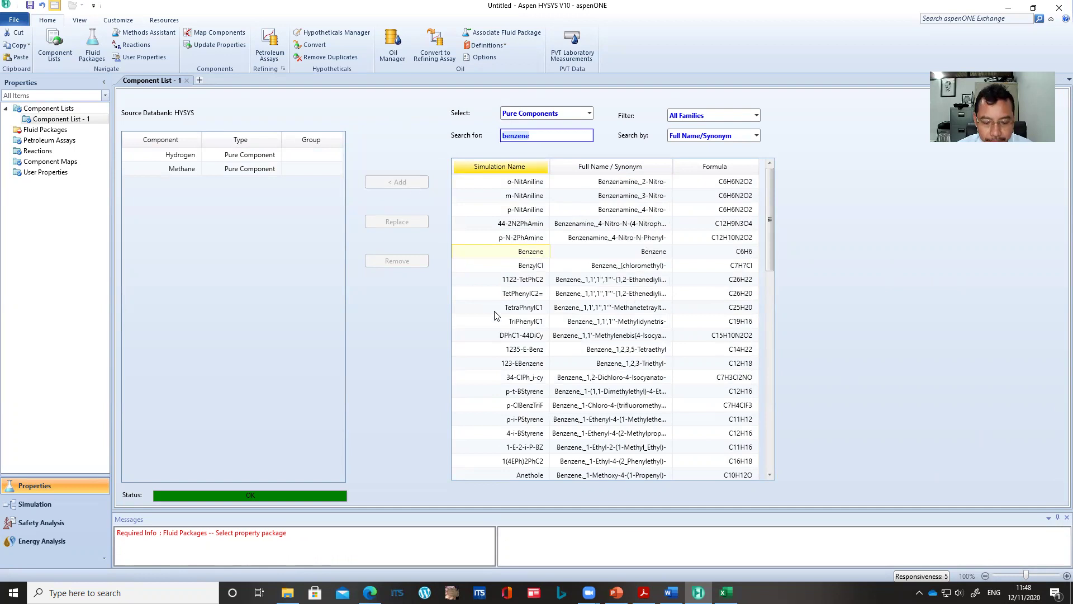
# Find Toluene and BiPhenyl in the databank and add both to the component list.
pyautogui.write('to')
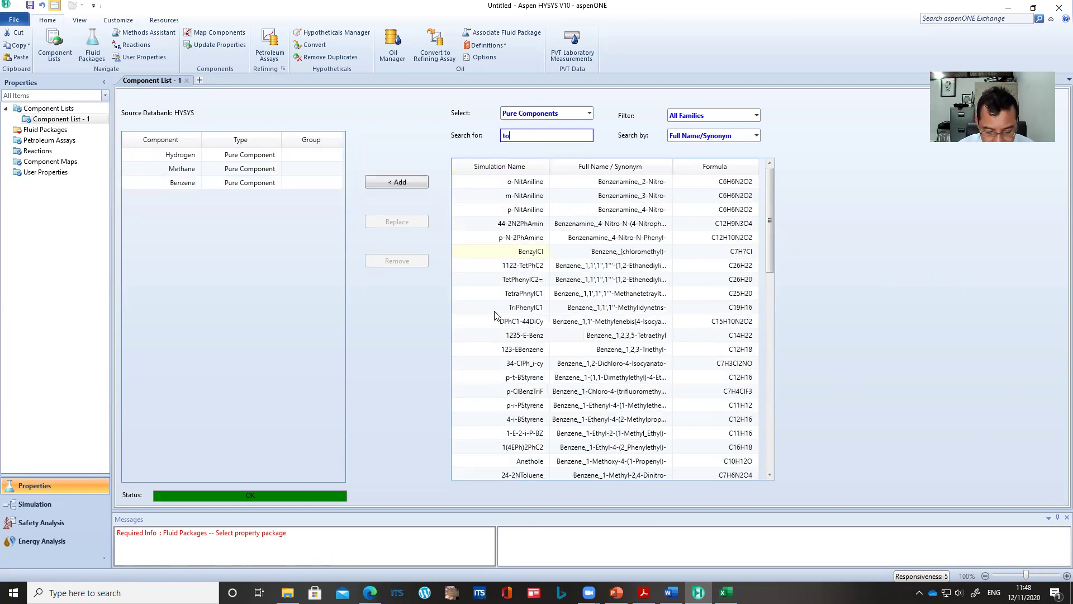
pyautogui.write('luene')
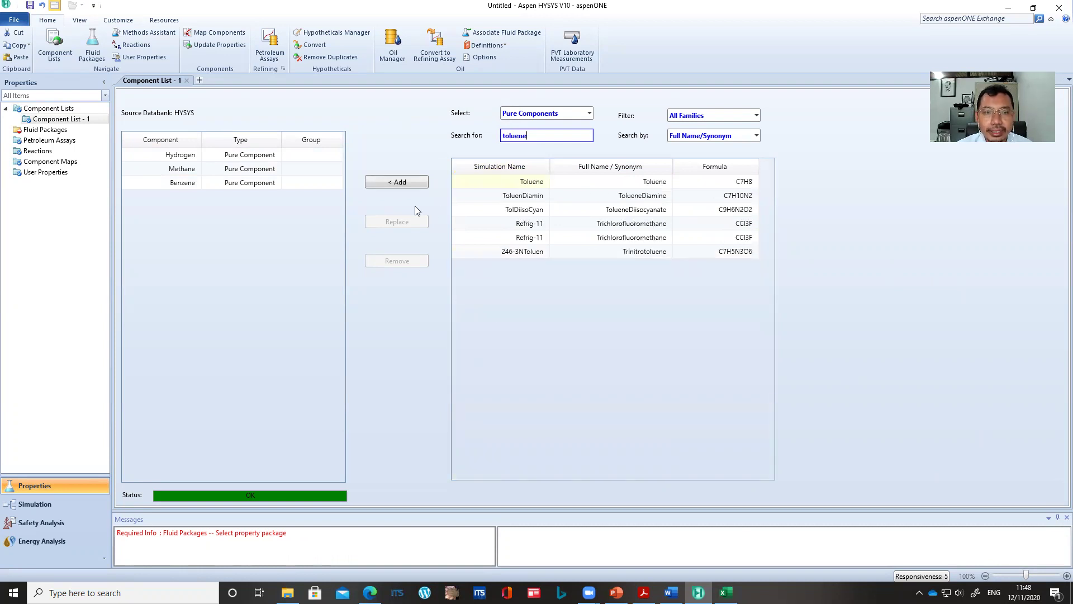
pyautogui.click(393, 183)
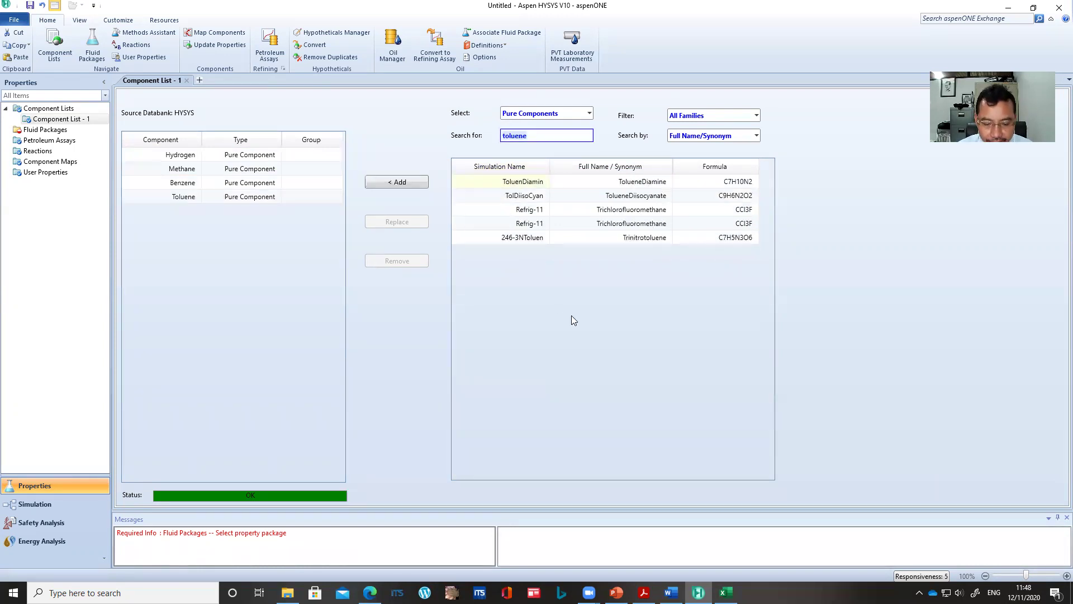
pyautogui.write('bipheny')
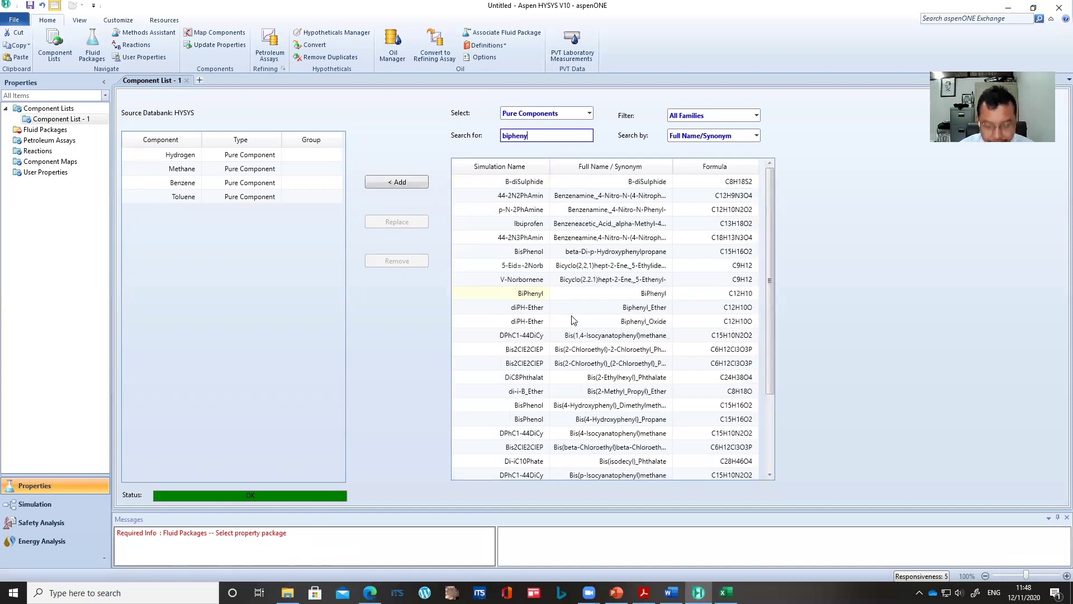
pyautogui.write('l')
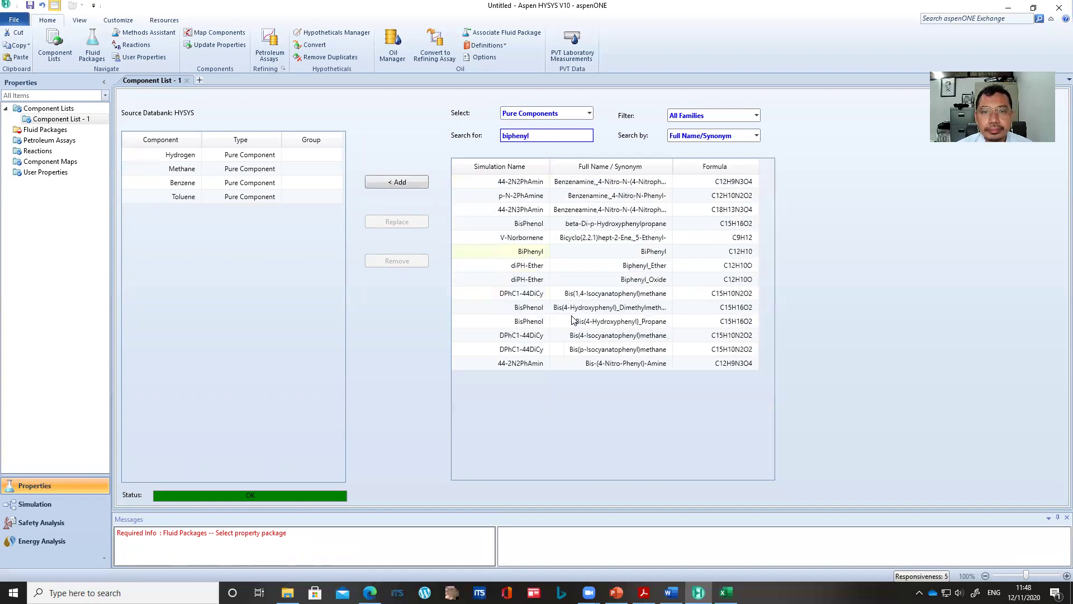
pyautogui.click(524, 253)
pyautogui.click(401, 186)
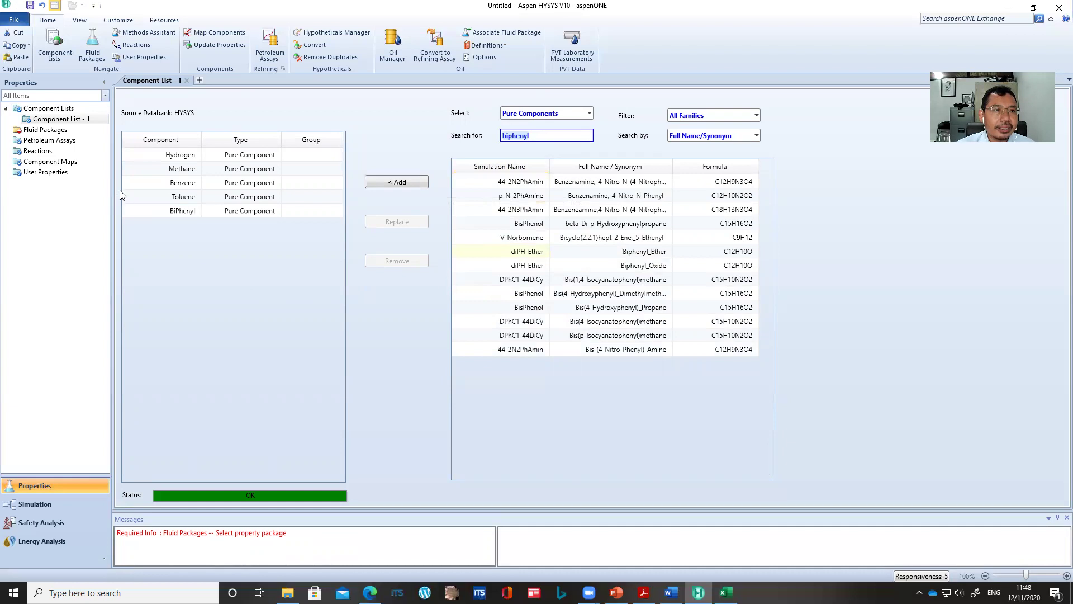
# Create a new fluid package using the SRK property package.
pyautogui.click(43, 132)
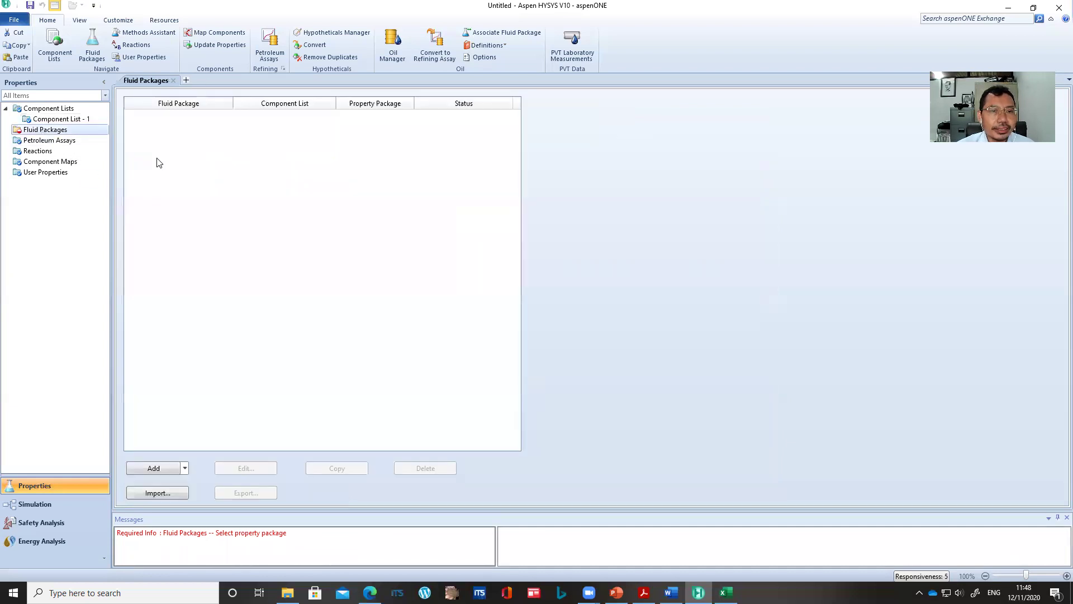
pyautogui.click(152, 469)
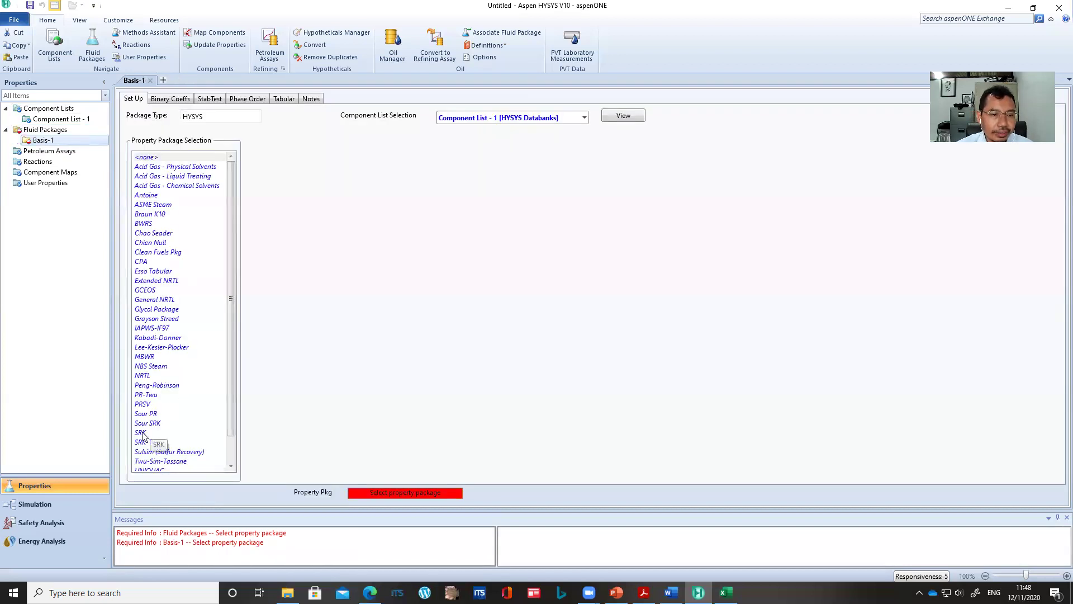
pyautogui.click(141, 433)
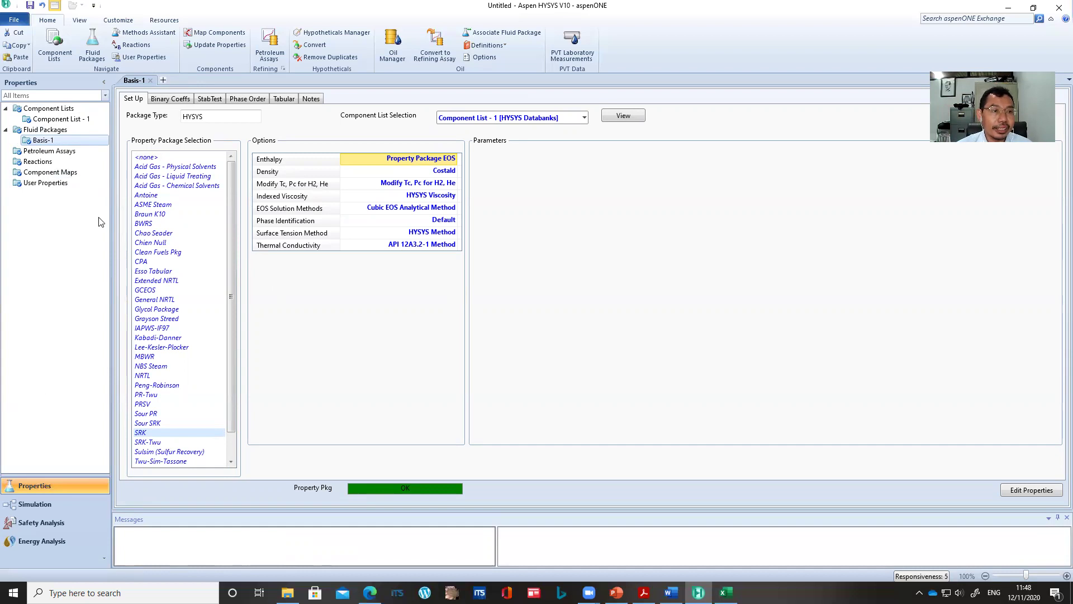
# Enter the simulation environment, place a material stream on the flowsheet and name it Dew Point P1.
pyautogui.click(32, 504)
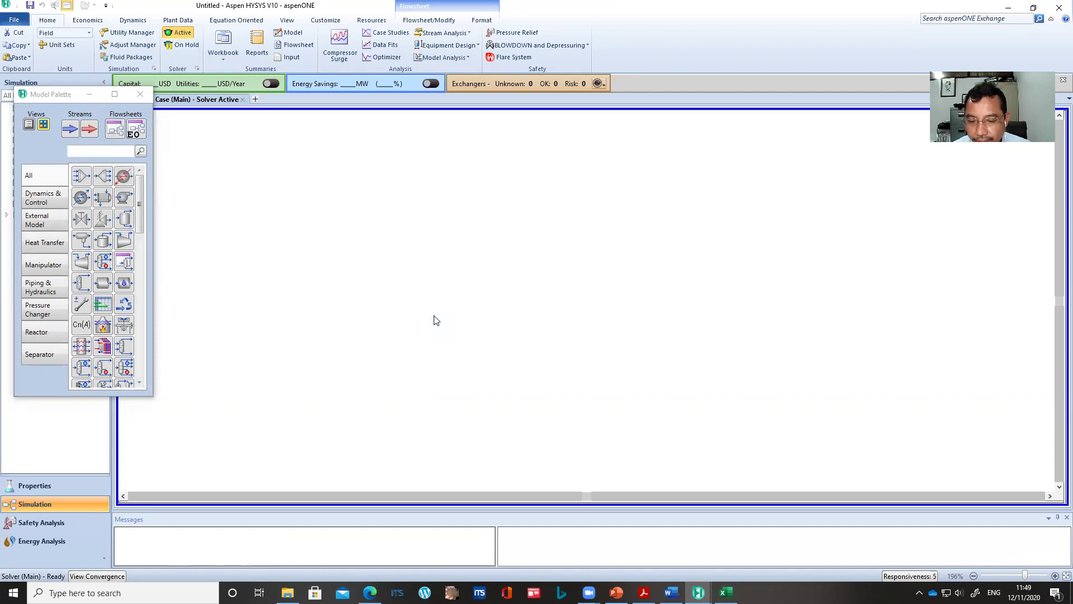
pyautogui.click(71, 132)
pyautogui.click(279, 151)
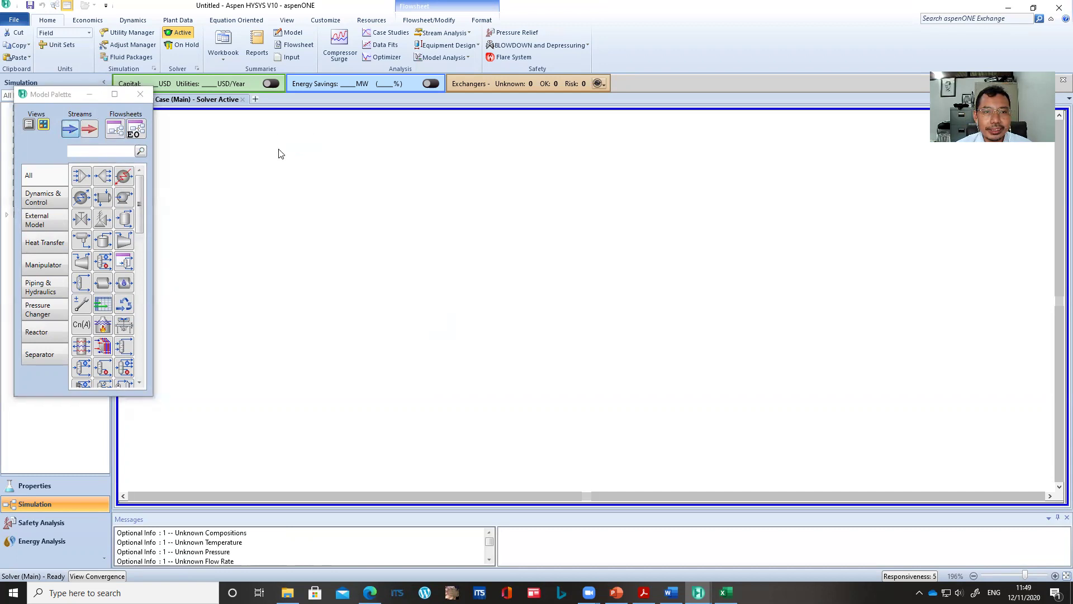
pyautogui.doubleClick(295, 141)
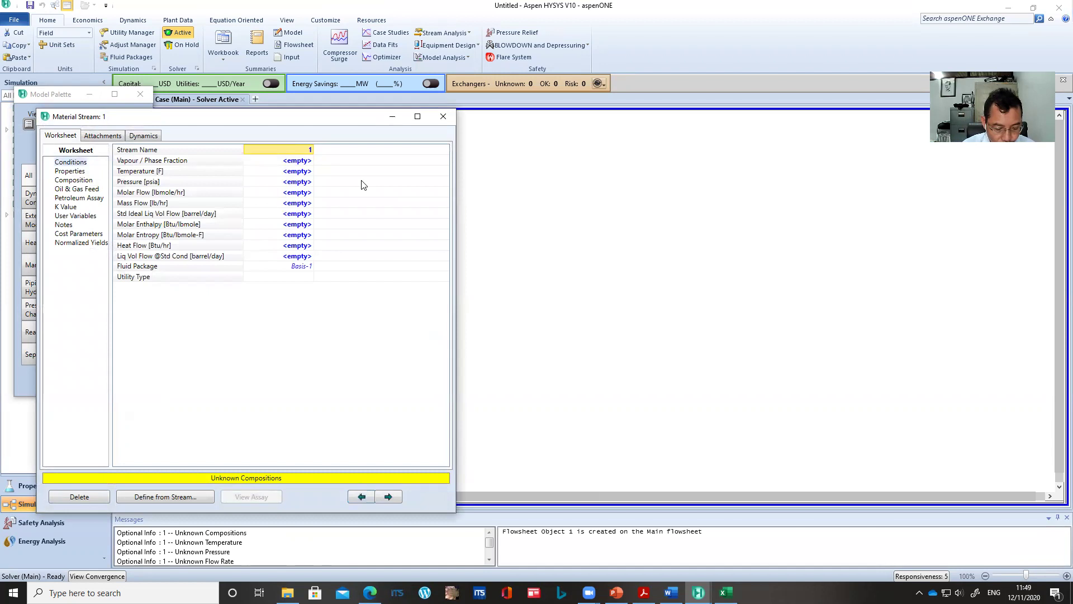
pyautogui.write('Dew')
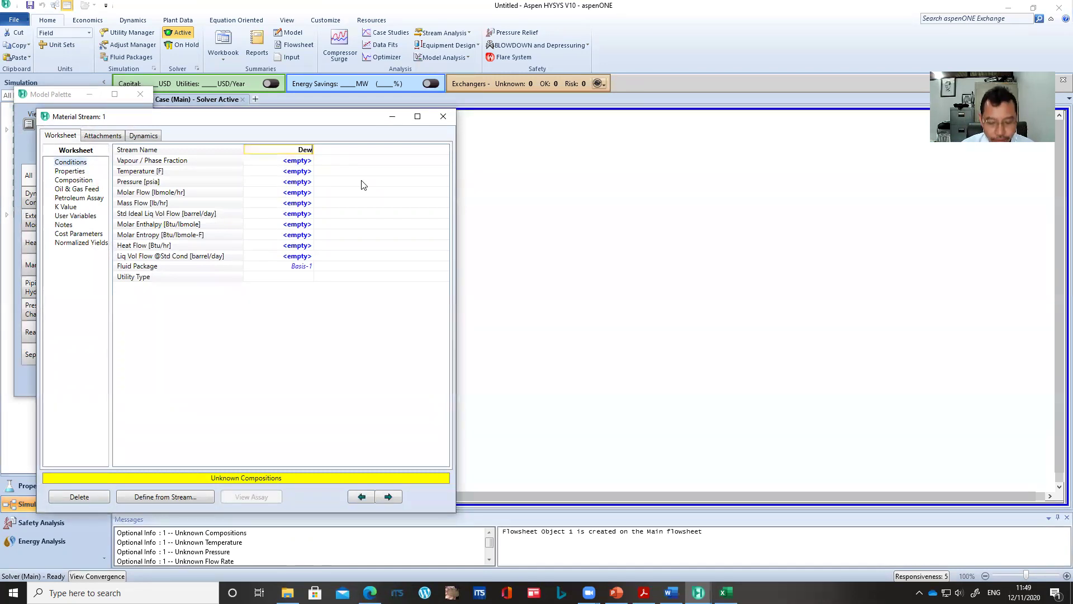
pyautogui.write(' Point')
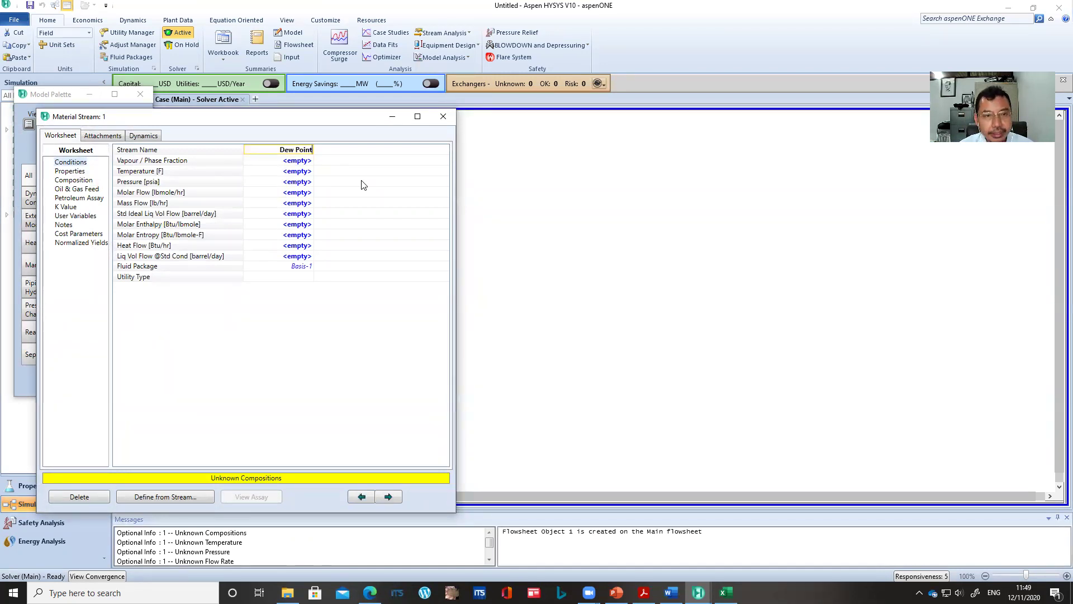
pyautogui.write(' P1')
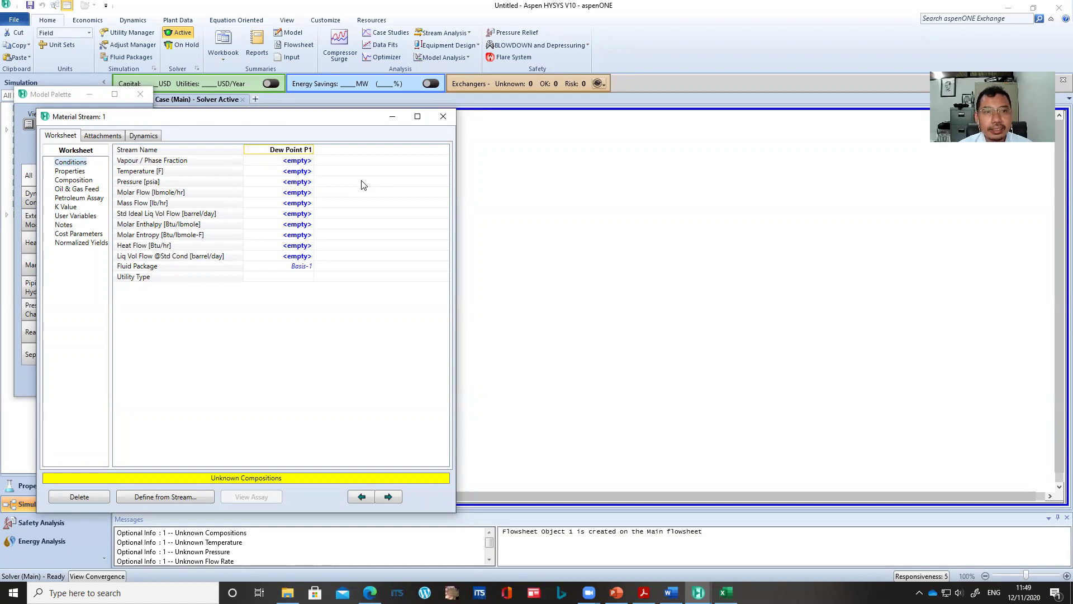
pyautogui.press('Return')
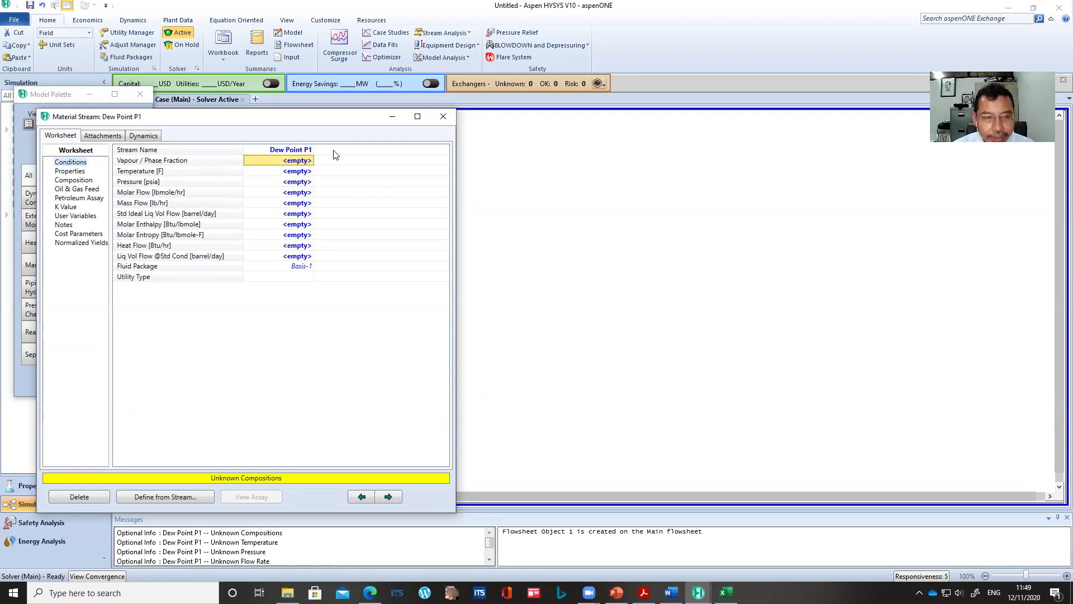
# Set the composition basis of the Dew Point P1 stream to Mole Flows.
pyautogui.click(82, 181)
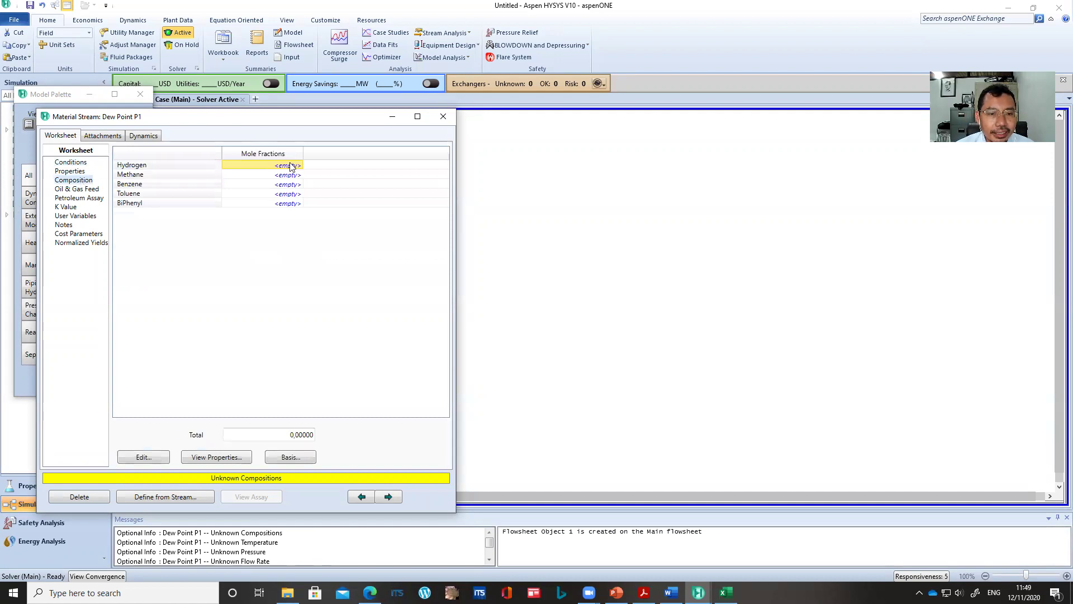
pyautogui.click(289, 458)
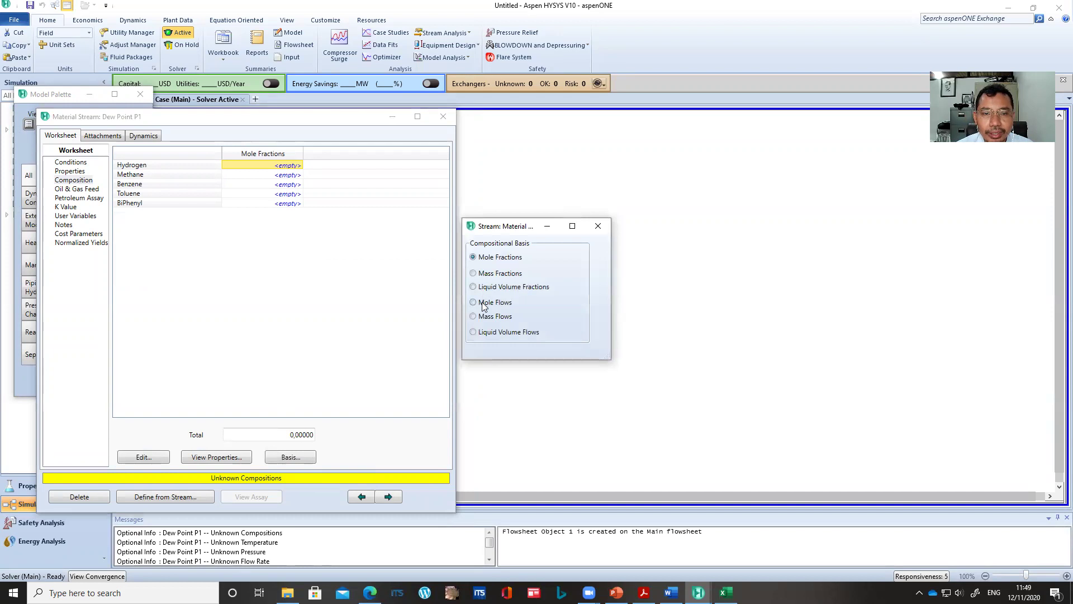
pyautogui.click(483, 304)
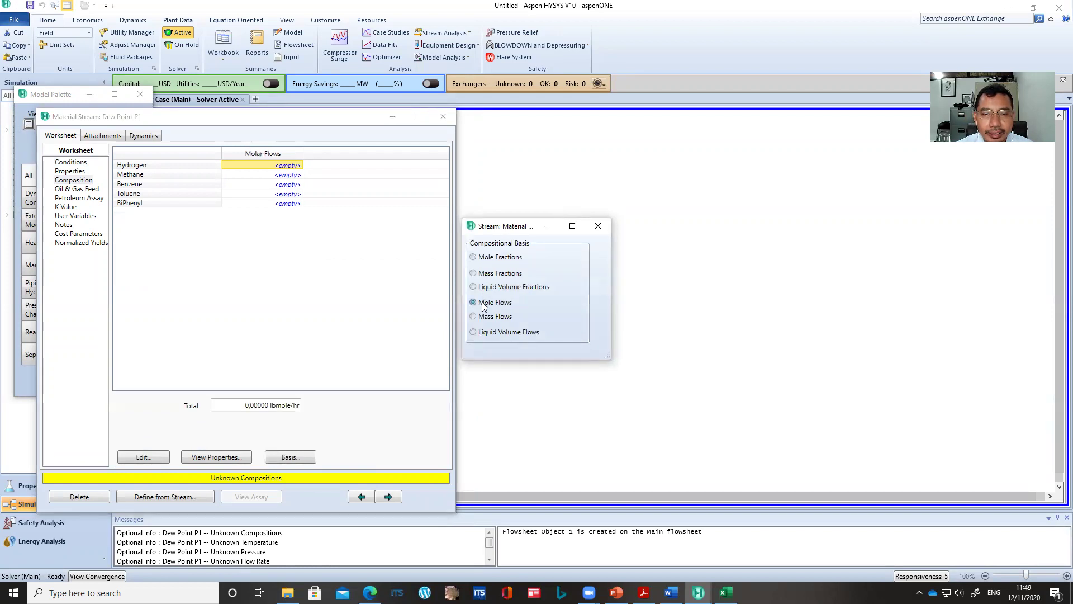
pyautogui.click(598, 226)
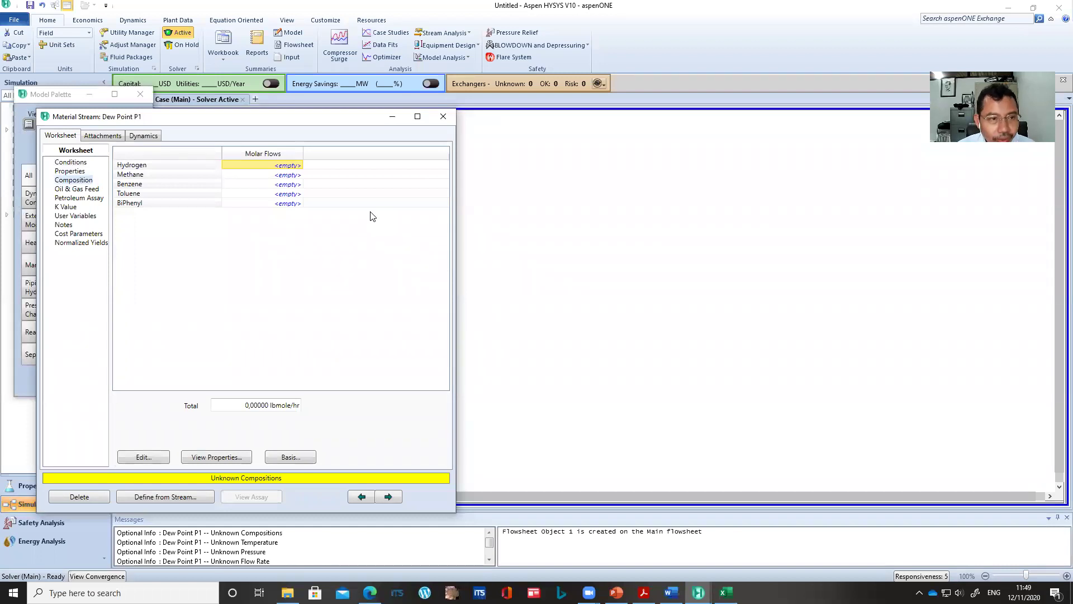
# Enter the Dew Point P1 mole flows in lbmole/hr: hydrogen 1.5, methane 19.2, benzene 1.3, toluene 0 and biphenyl 0.
pyautogui.write('1,5')
pyautogui.press('Return')
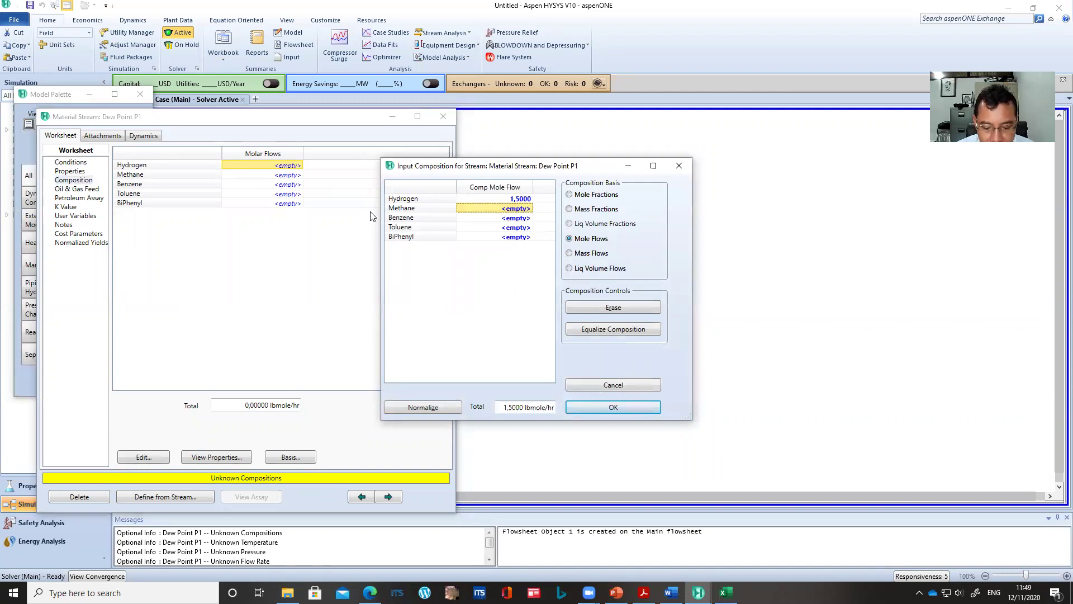
pyautogui.write('19,2')
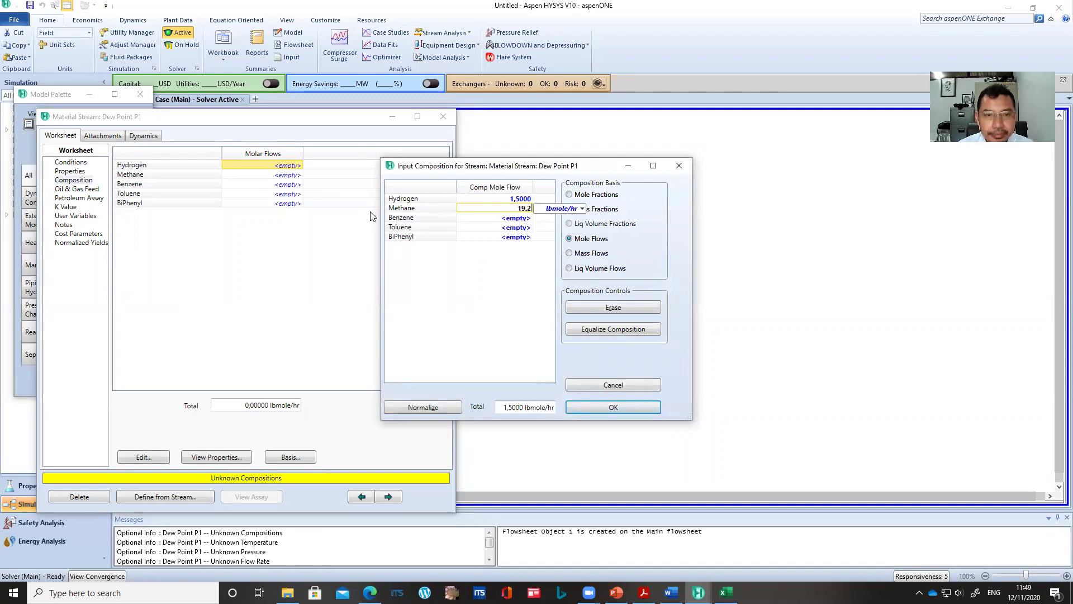
pyautogui.press('Return')
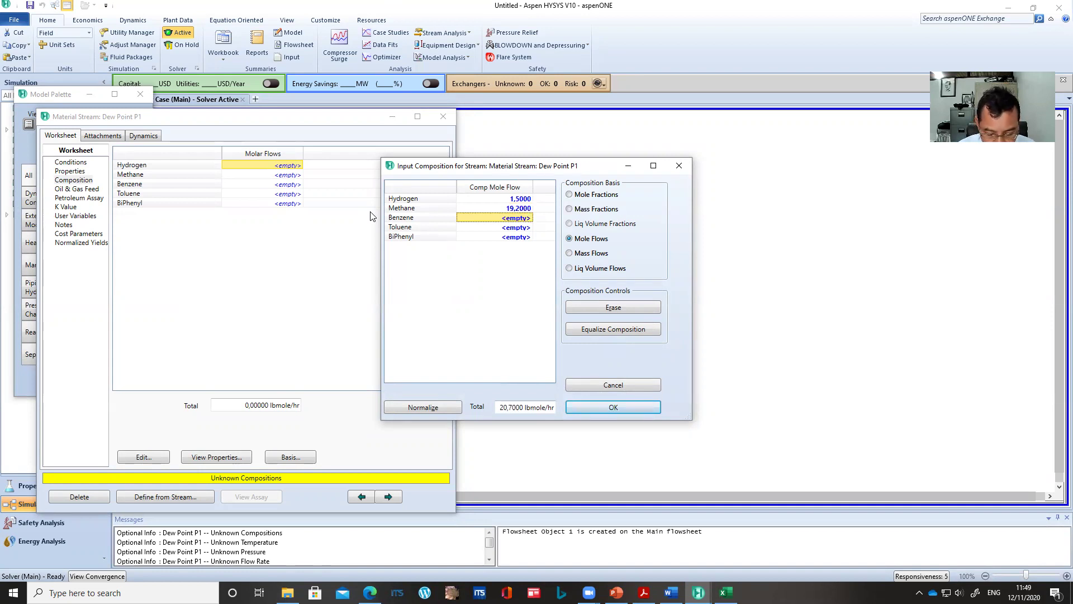
pyautogui.write('1.3')
pyautogui.press('Return')
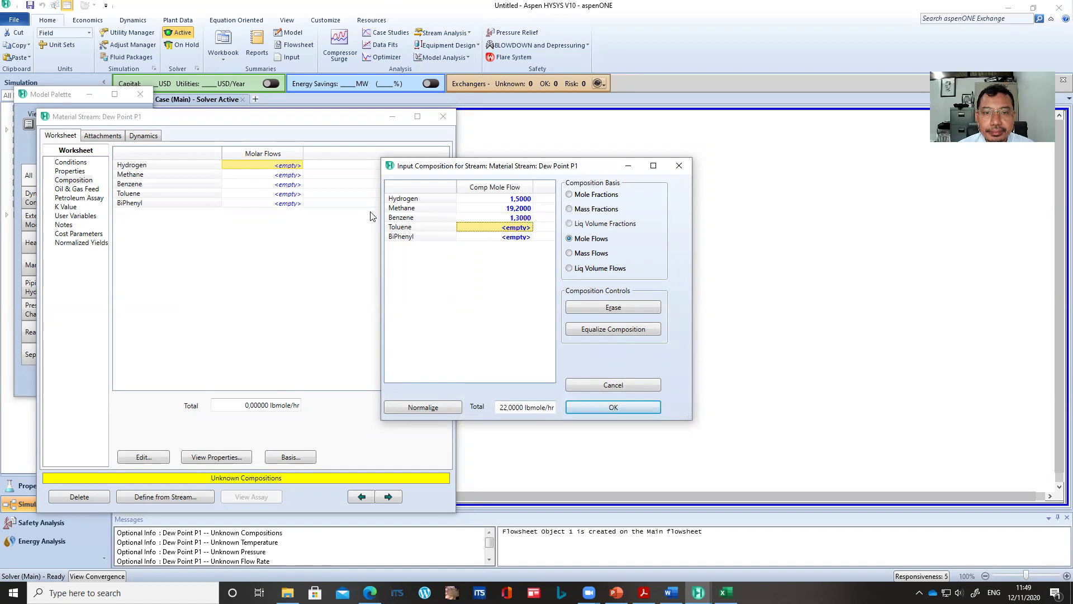
pyautogui.write('0')
pyautogui.press('Return')
pyautogui.write('0')
pyautogui.press('Return')
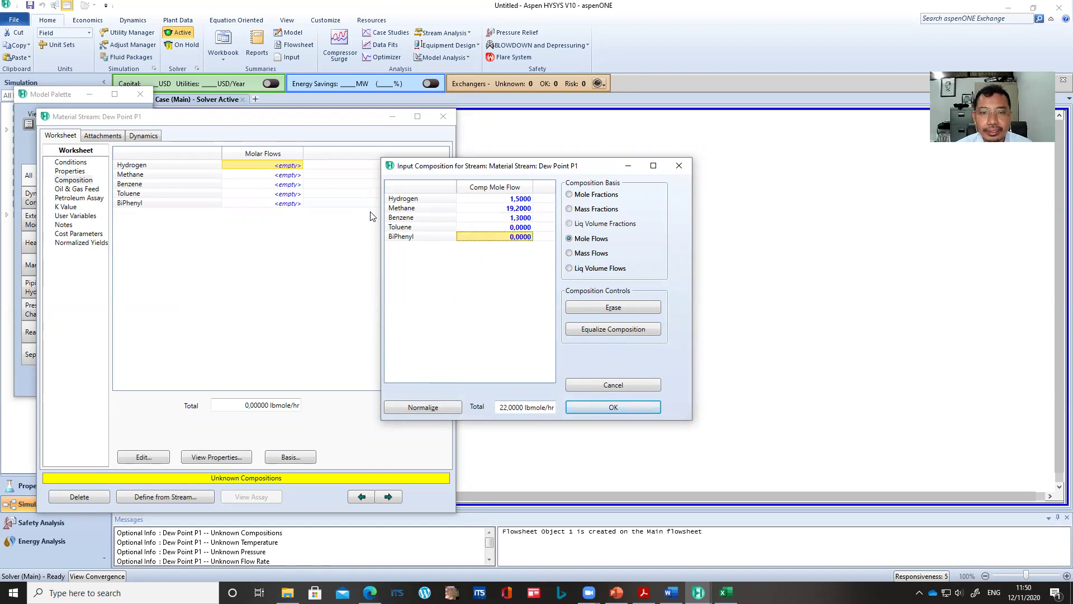
pyautogui.click(588, 406)
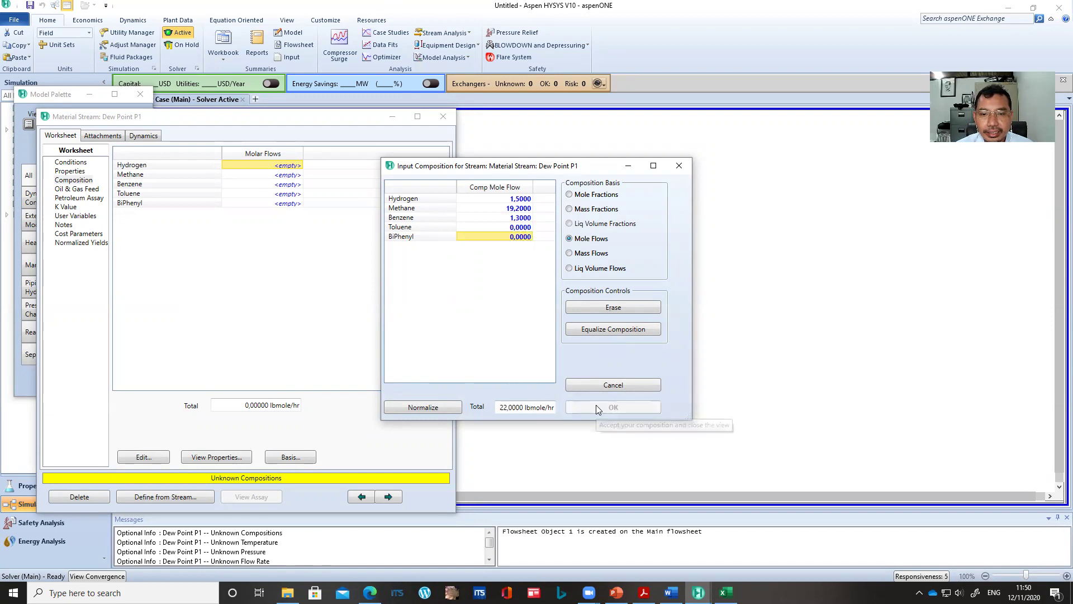
# Set the Dew Point P1 temperature to 130 F and its vapour fraction to 1, and close the stream window.
pyautogui.click(71, 162)
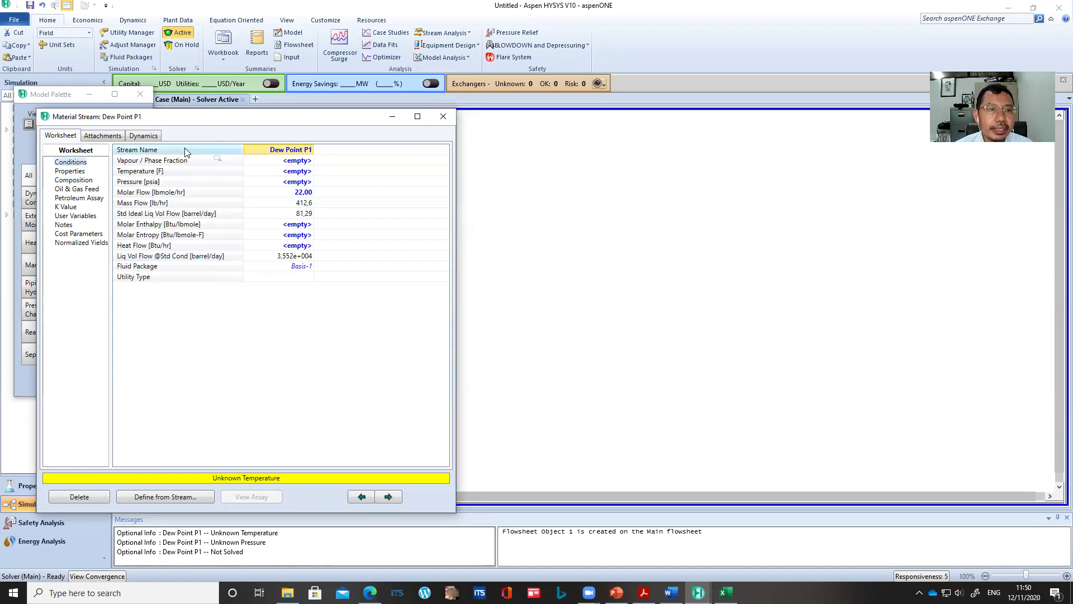
pyautogui.click(301, 172)
pyautogui.write('130')
pyautogui.press('Return')
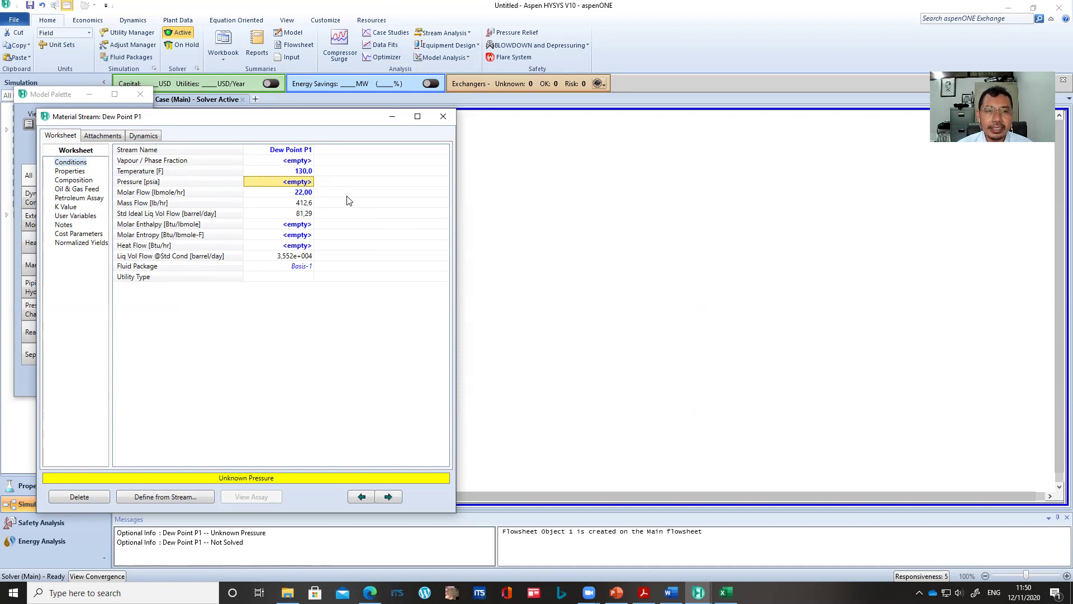
pyautogui.click(309, 162)
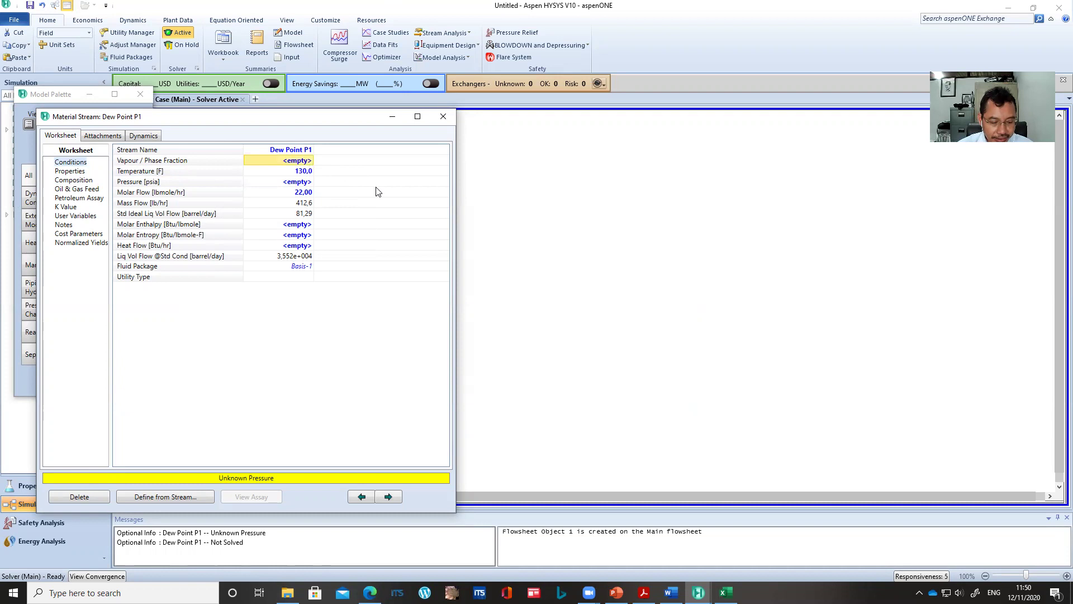
pyautogui.write('1')
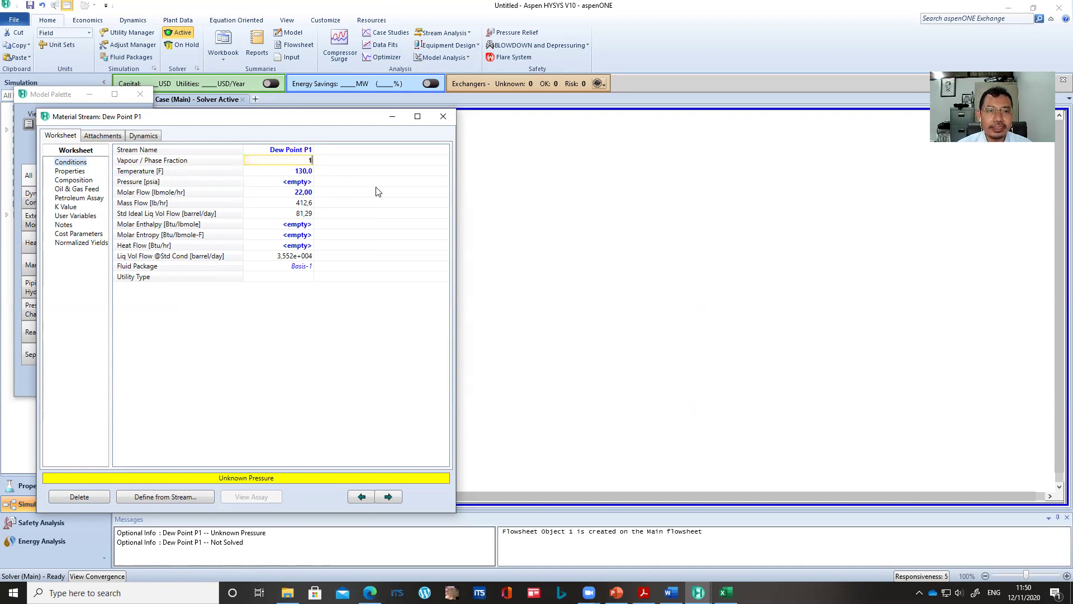
pyautogui.press('Return')
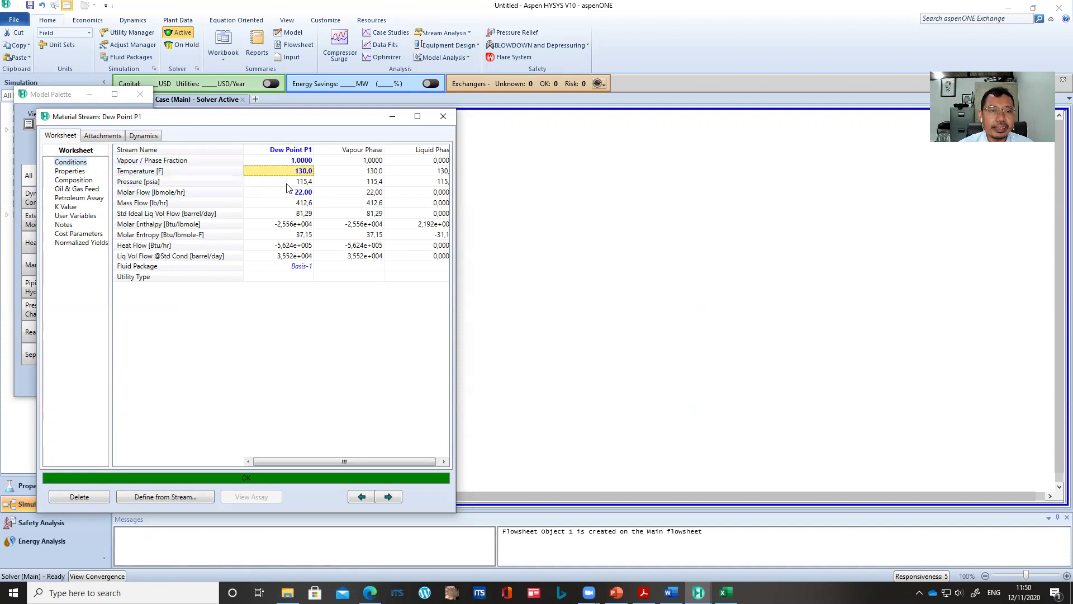
pyautogui.moveTo(301, 184)
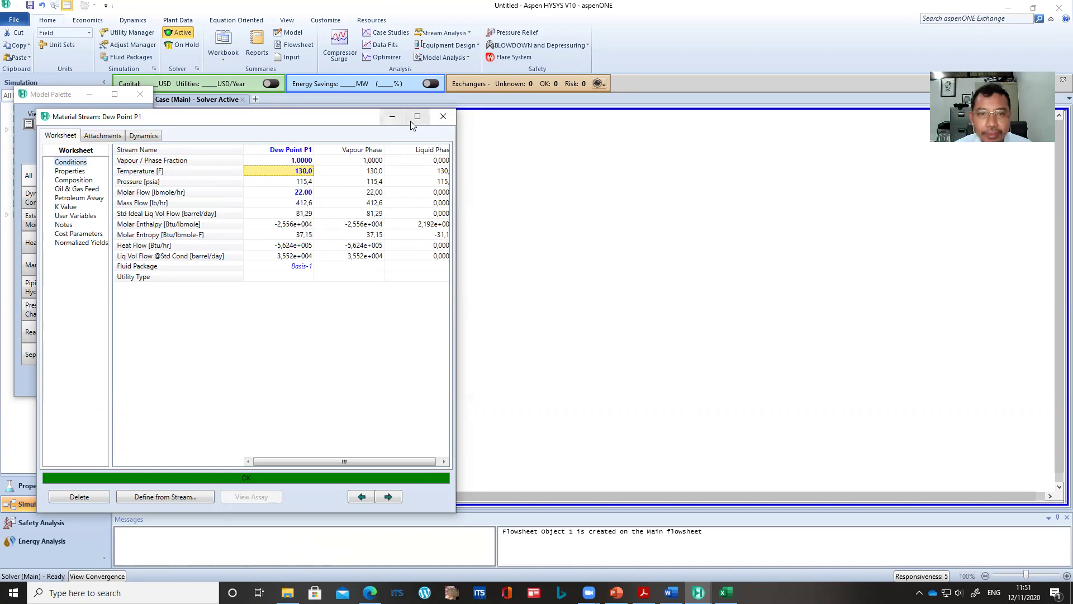
pyautogui.click(443, 117)
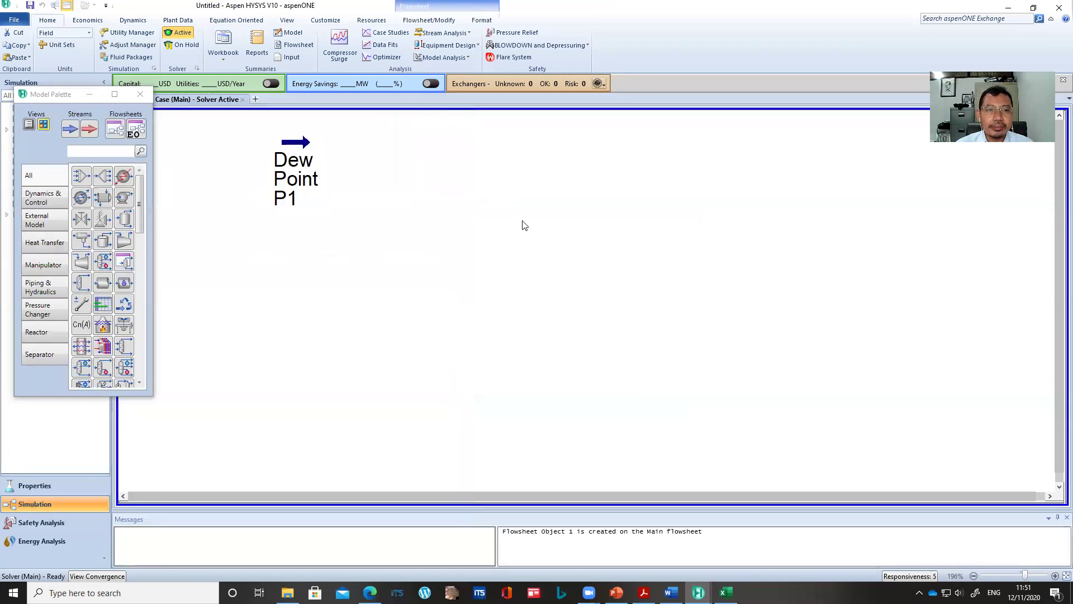
# Place a second material stream on the flowsheet beside Dew Point P1 and name it Bubble Point P2.
pyautogui.click(73, 131)
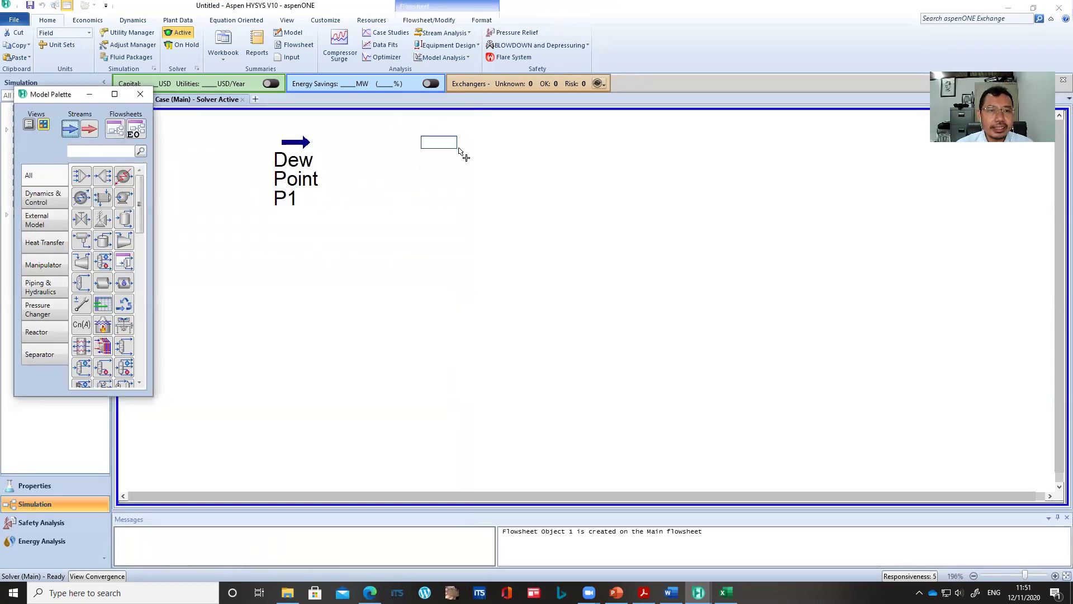
pyautogui.click(397, 147)
pyautogui.doubleClick(407, 143)
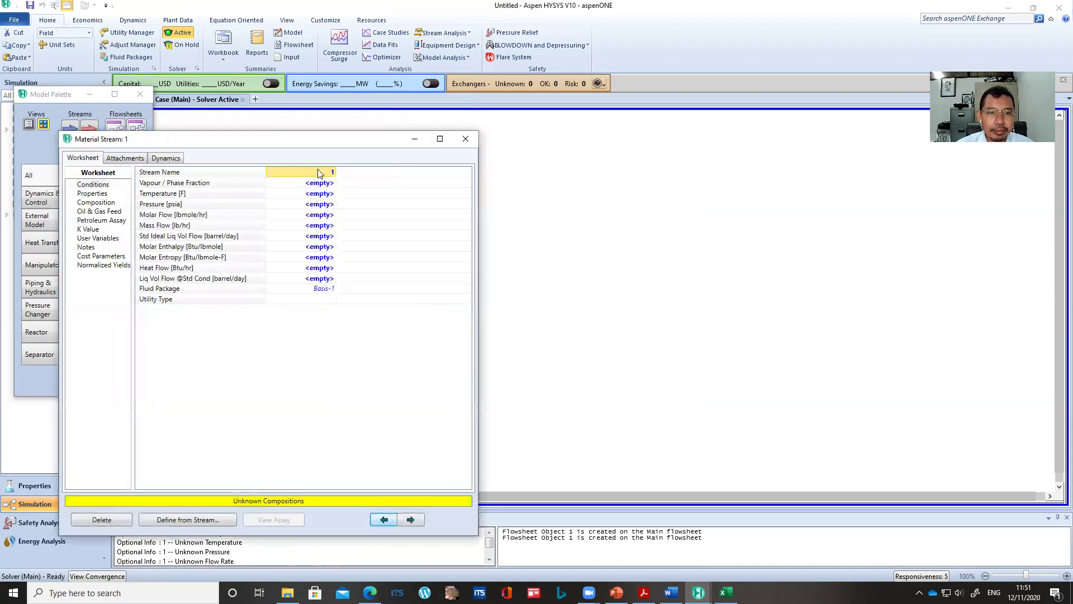
pyautogui.write('Bu')
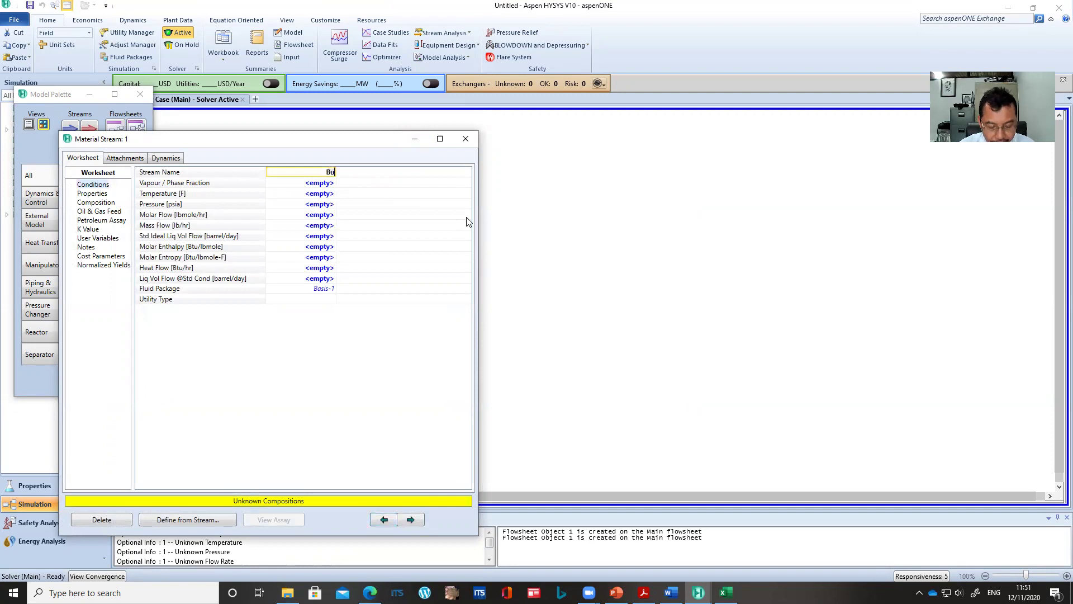
pyautogui.write('bble')
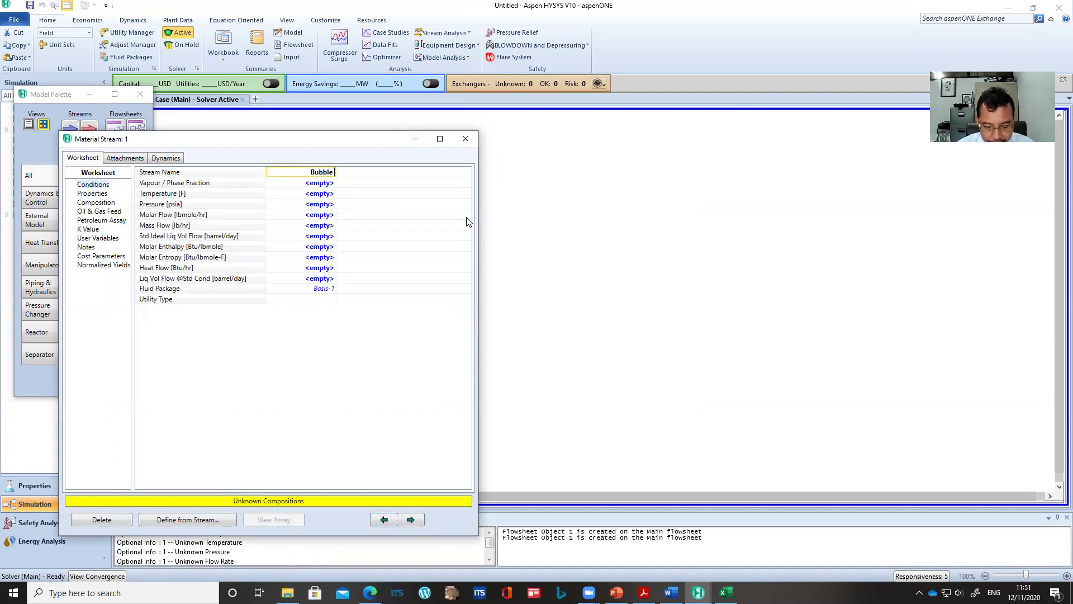
pyautogui.write(' Point')
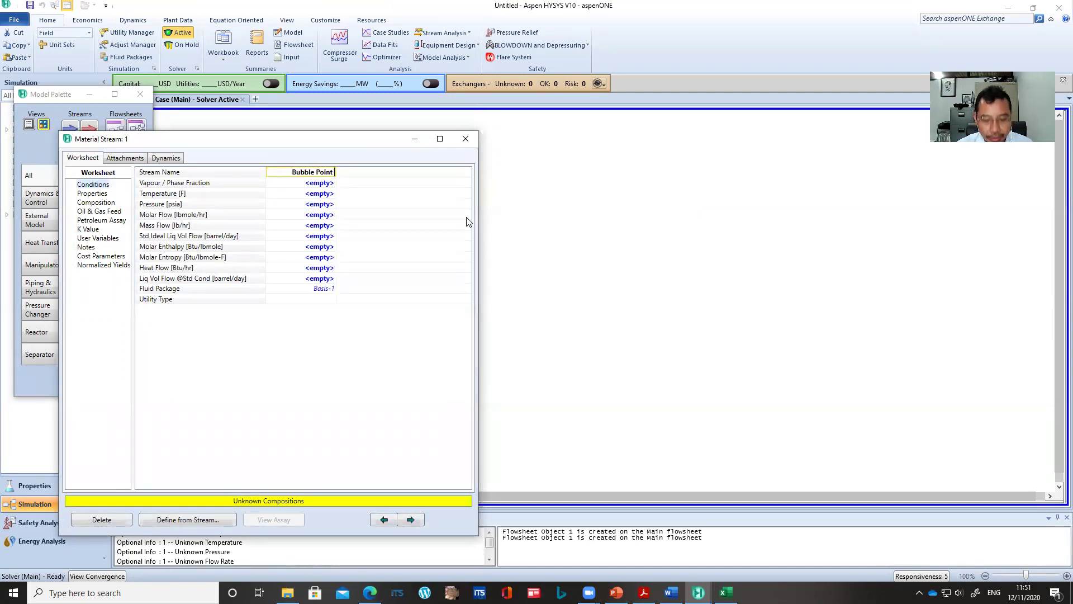
pyautogui.write(' P')
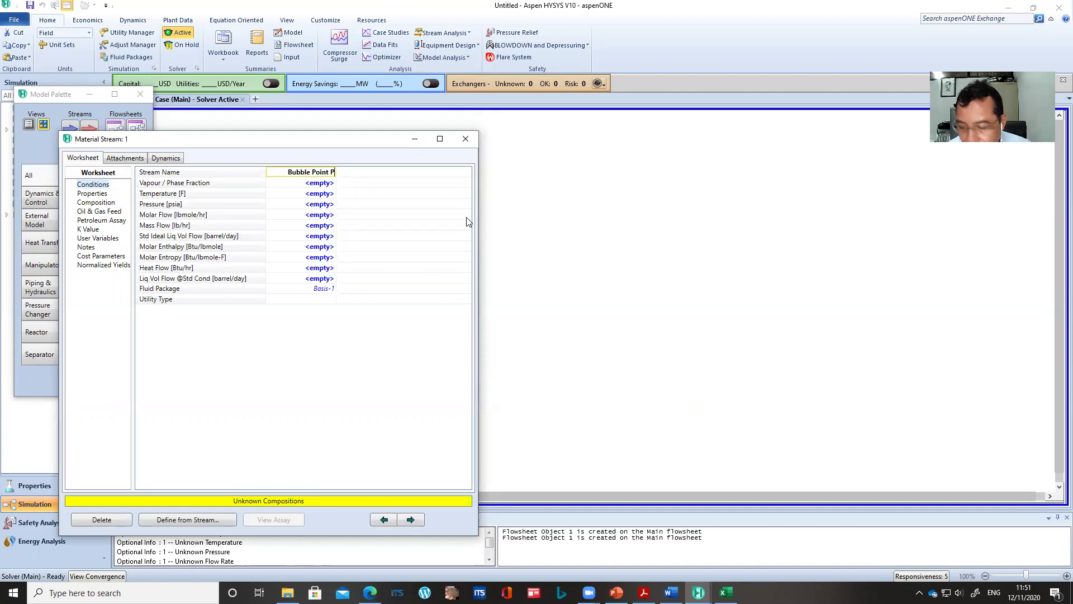
pyautogui.write('2')
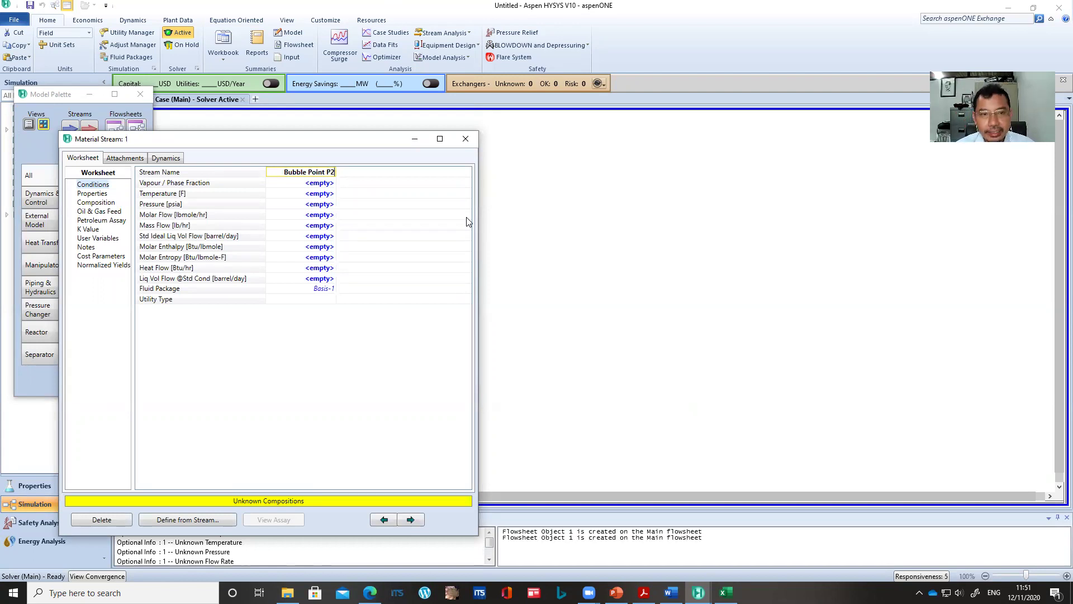
pyautogui.press('Return')
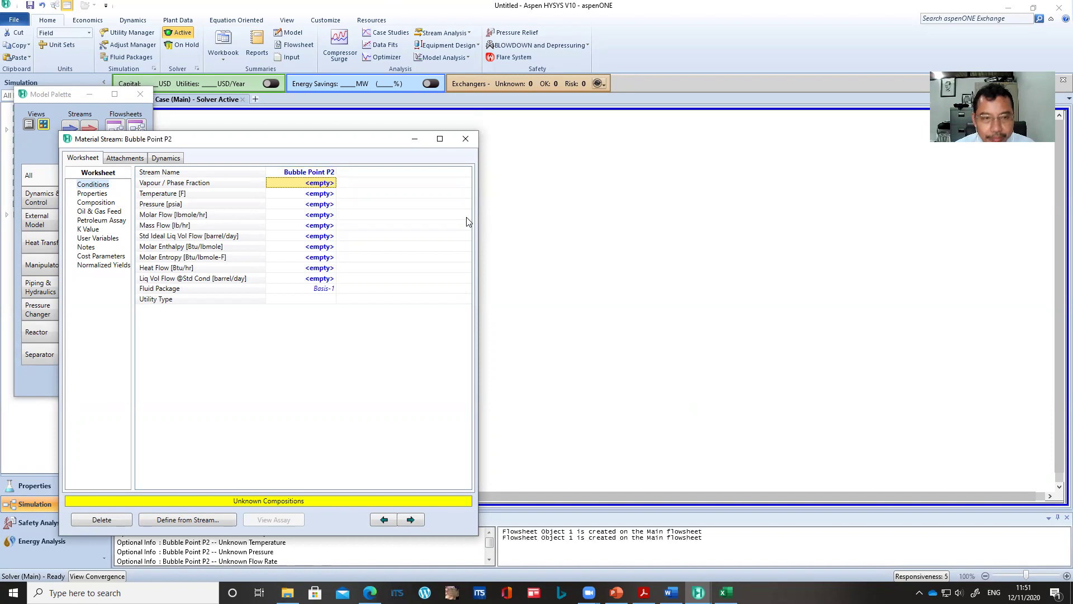
# Set the composition basis of the Bubble Point P2 stream to Mole Flows.
pyautogui.click(104, 202)
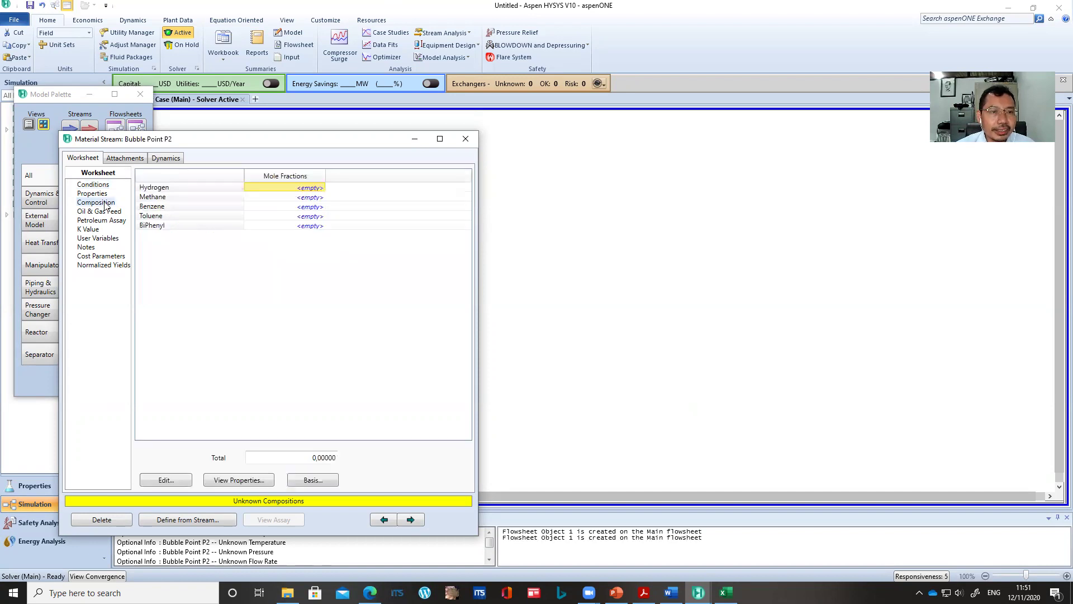
pyautogui.click(312, 480)
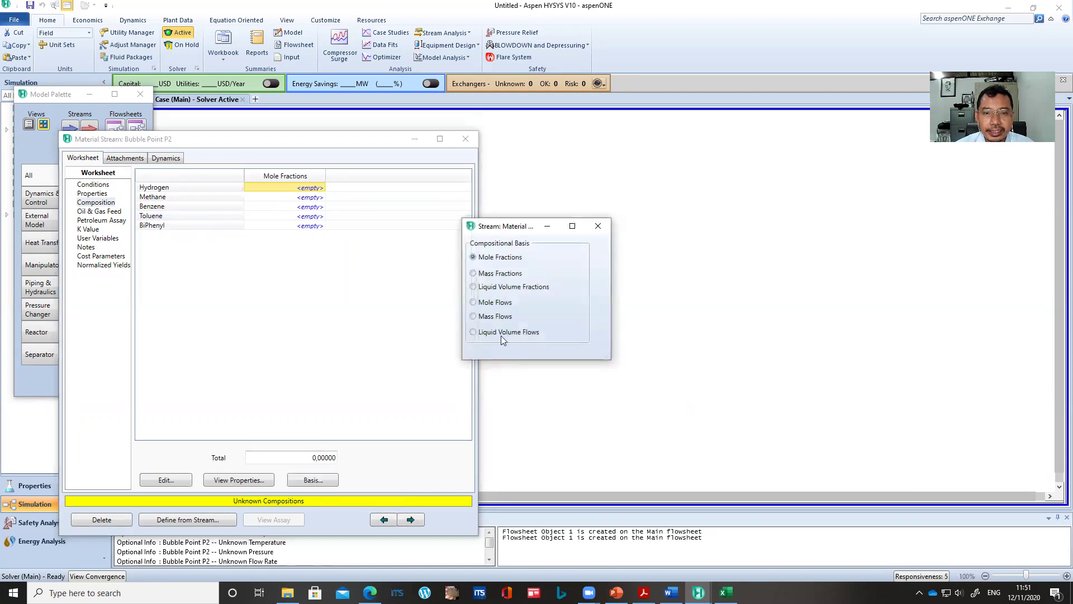
pyautogui.click(491, 302)
pyautogui.click(598, 226)
# Enter the Bubble Point P2 mole flows in lbmole/hr: hydrogen 0, methane 0.1, benzene 258.1, toluene 0.1 and biphenyl 0.
pyautogui.click(316, 191)
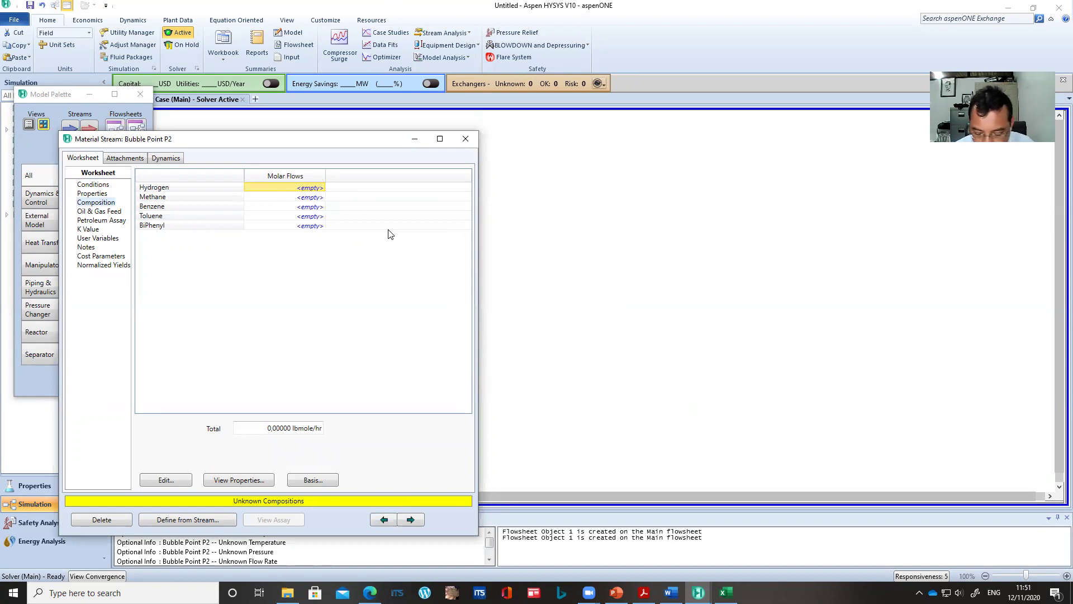
pyautogui.write('0')
pyautogui.press('Return')
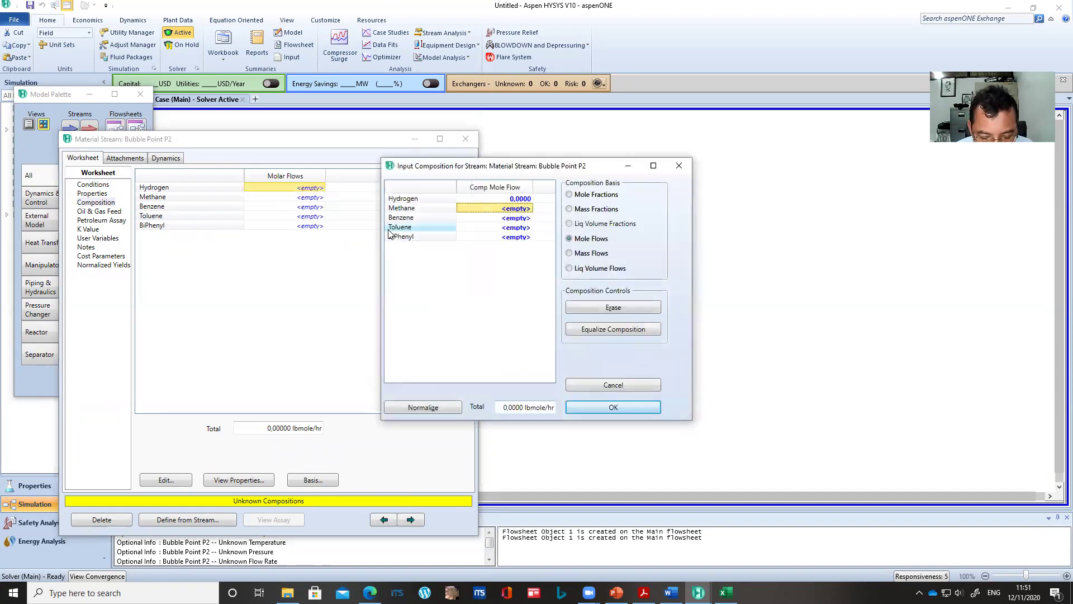
pyautogui.write('0,1')
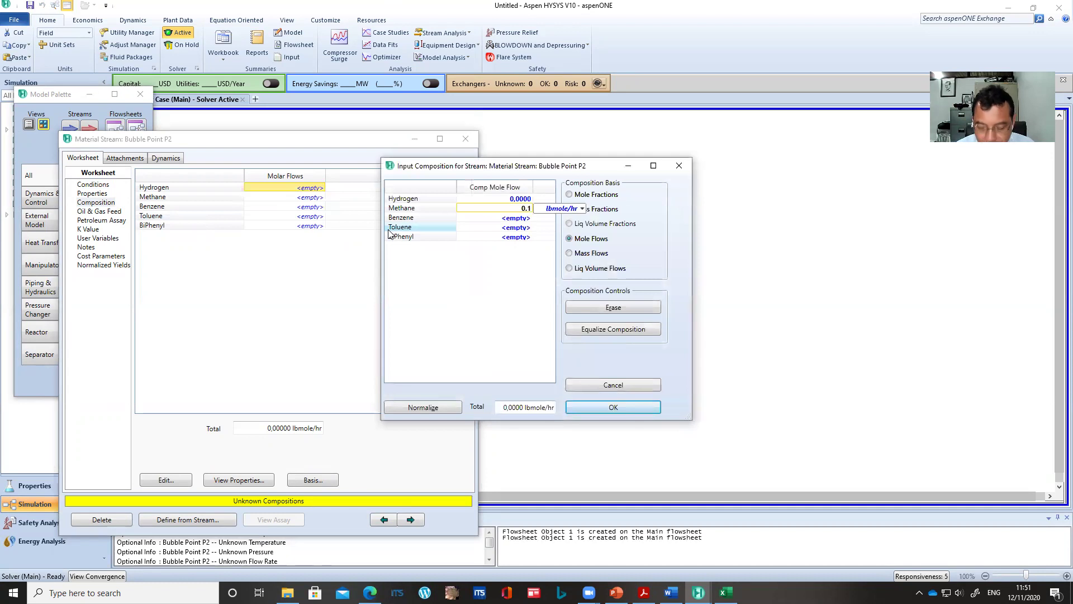
pyautogui.press('Return')
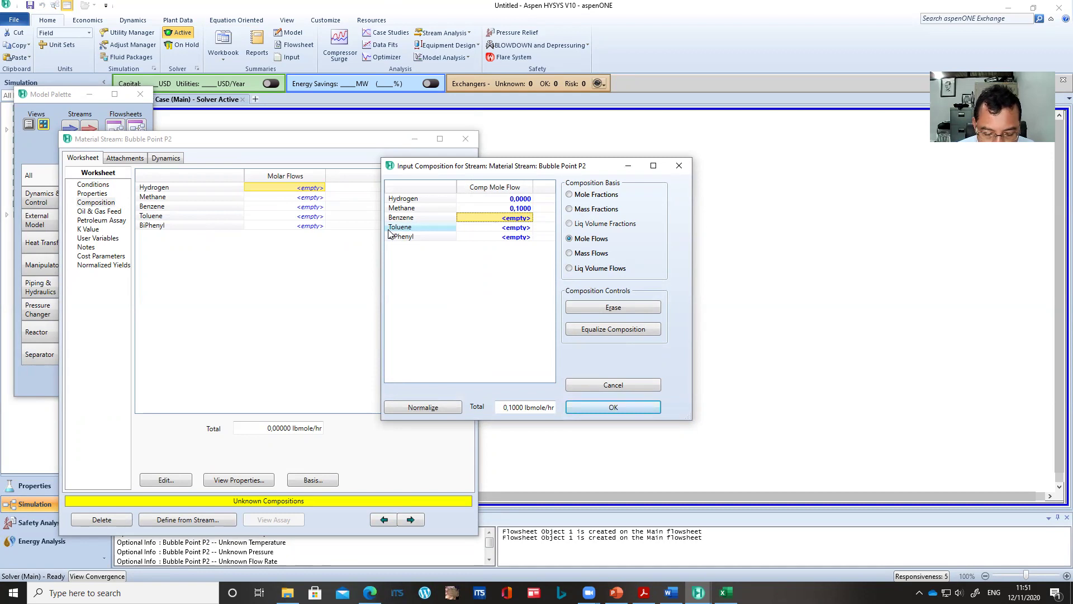
pyautogui.write('258.1')
pyautogui.press('Return')
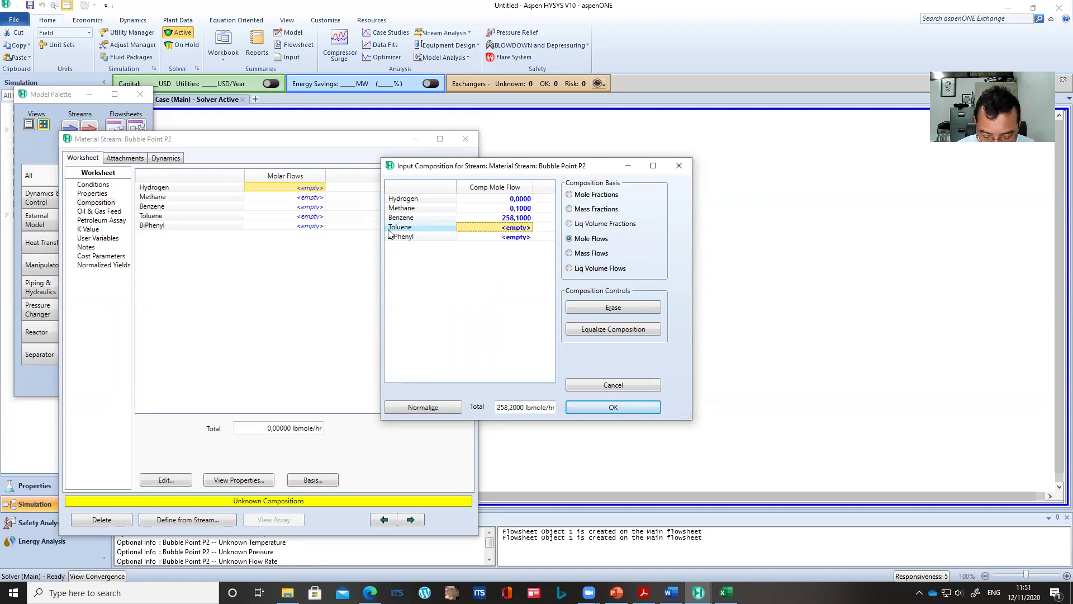
pyautogui.write('0.1')
pyautogui.press('Return')
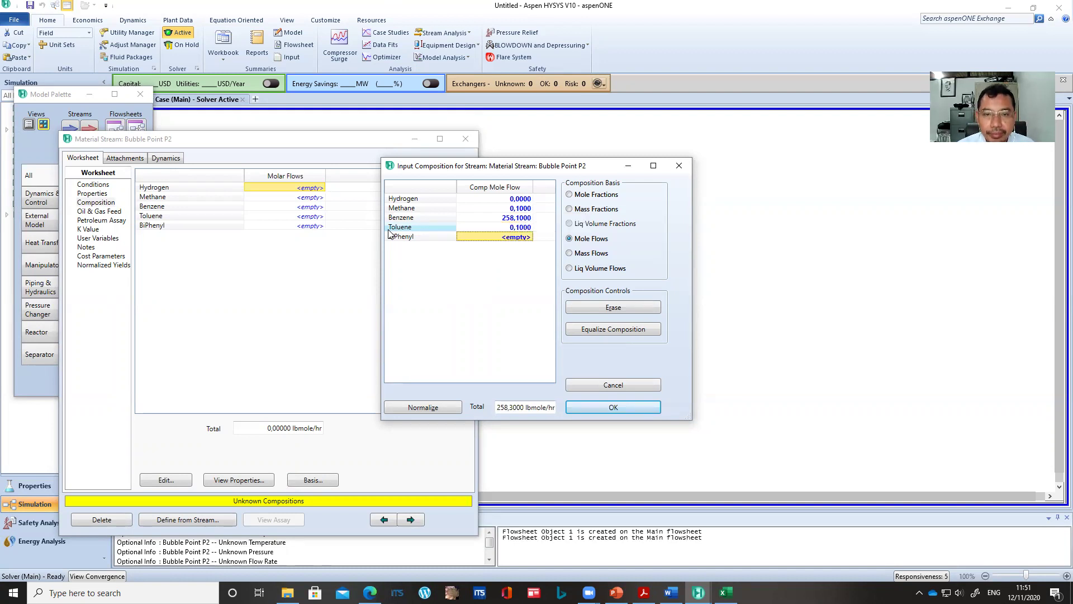
pyautogui.write('0')
pyautogui.press('Return')
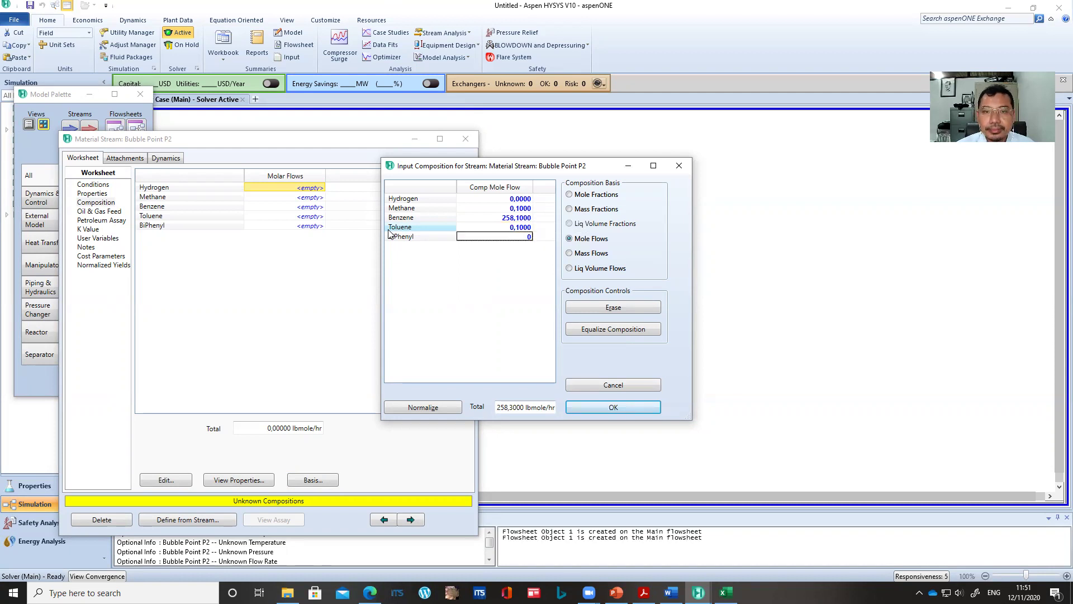
pyautogui.click(602, 408)
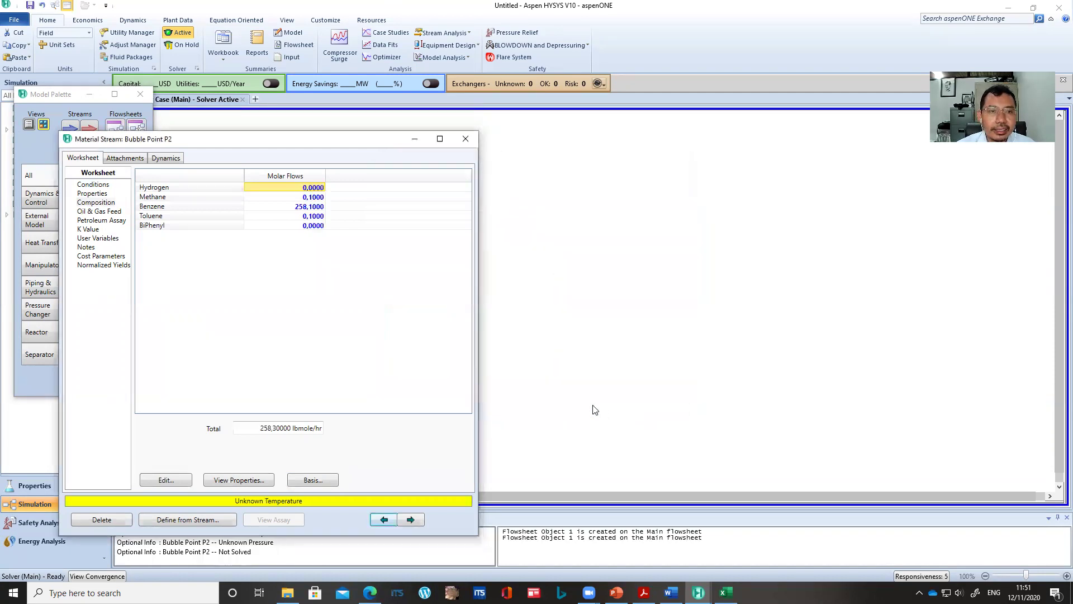
# Set the temperature of the Bubble Point P2 stream to 130 F in its conditions.
pyautogui.click(103, 185)
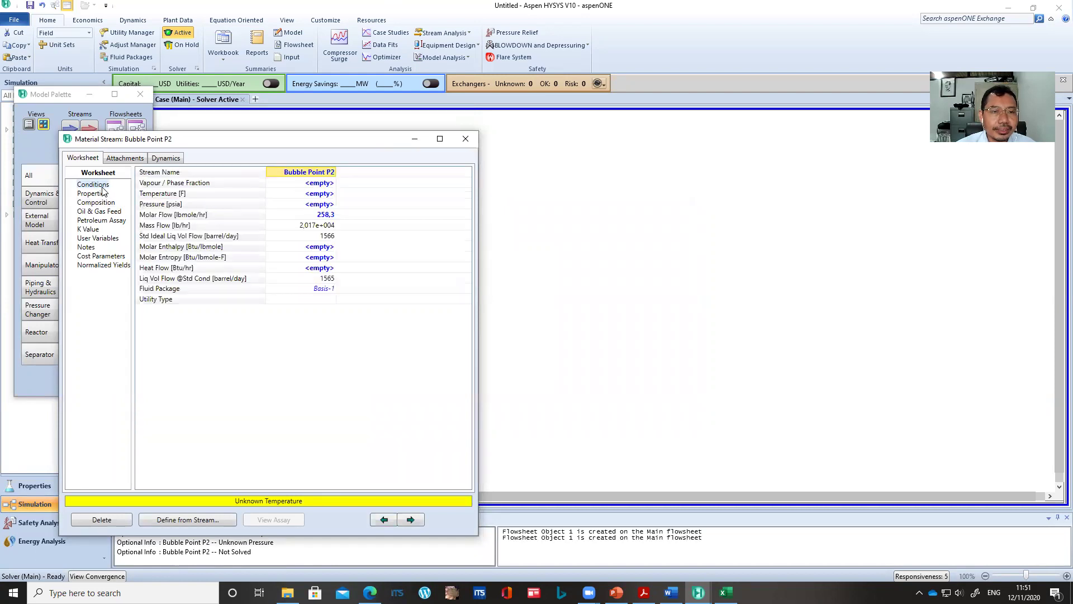
pyautogui.click(309, 195)
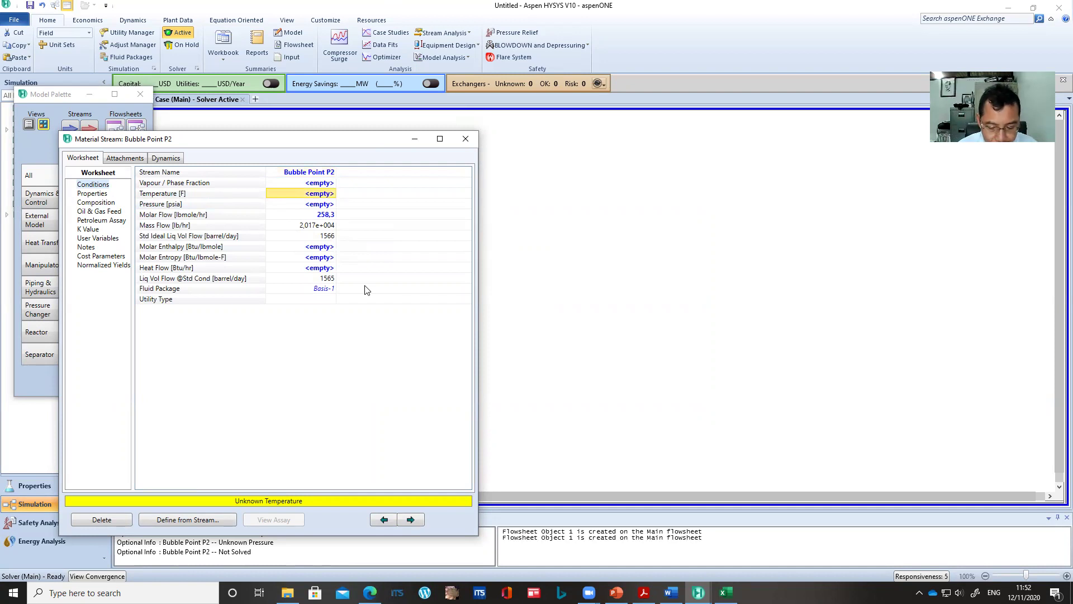
pyautogui.write('130')
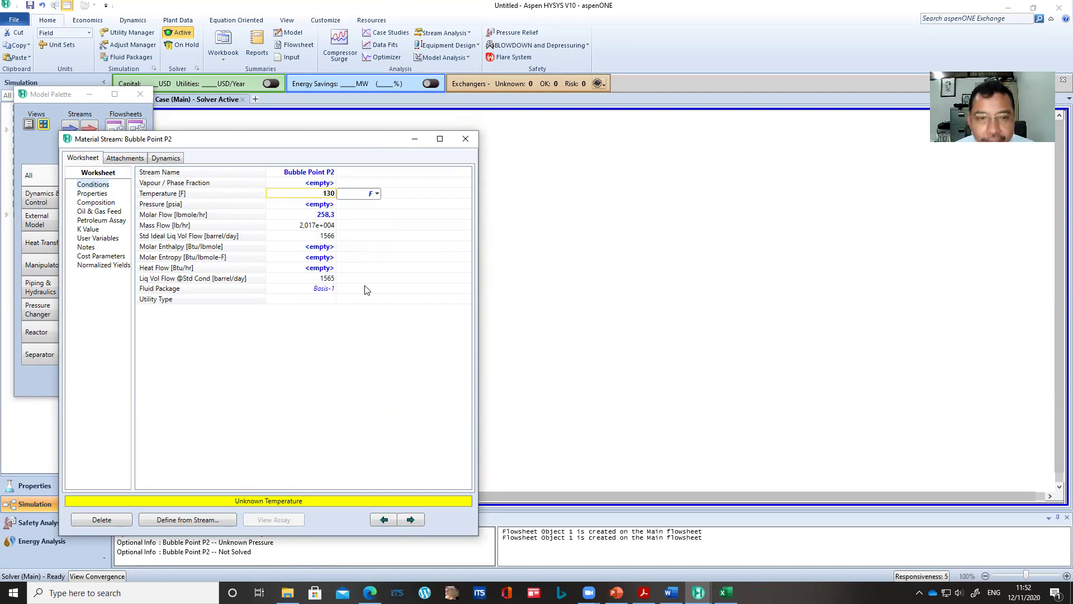
pyautogui.press('Return')
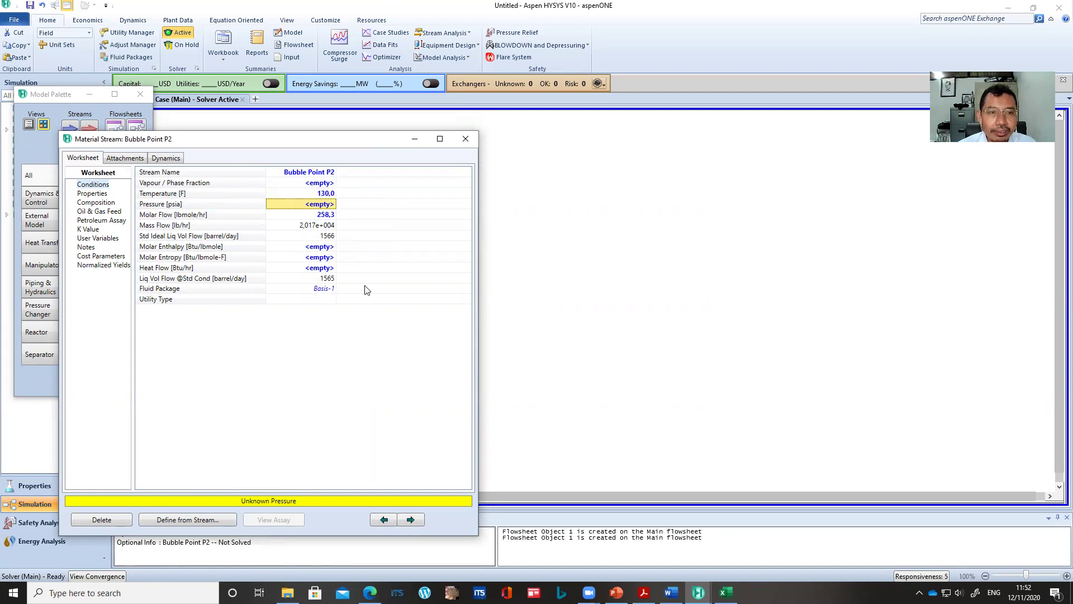
# Set the vapour / phase fraction of the Bubble Point P2 stream to 0.
pyautogui.click(308, 185)
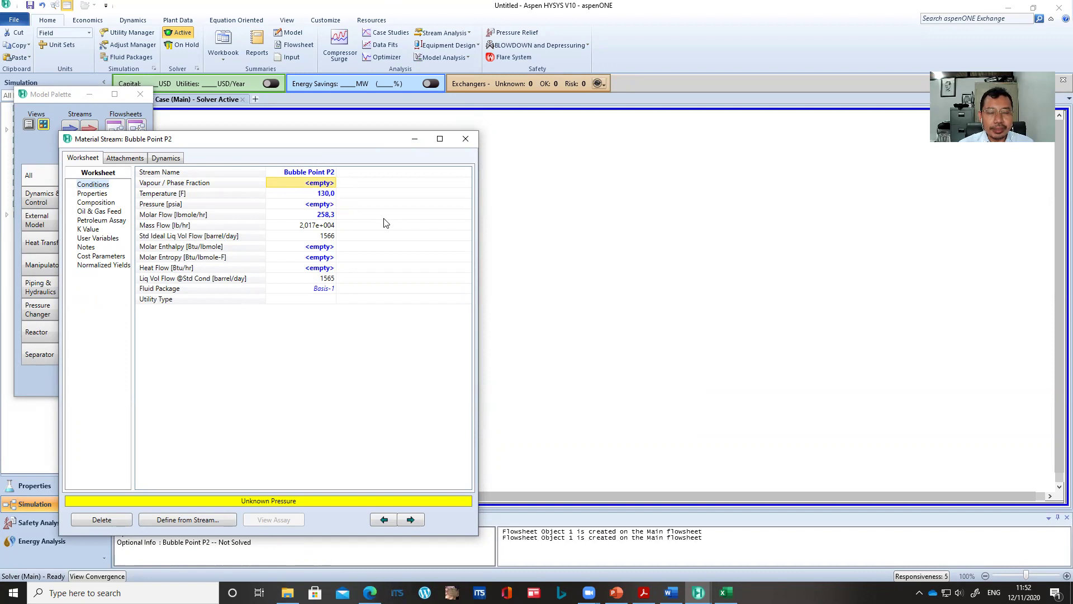
pyautogui.write('0')
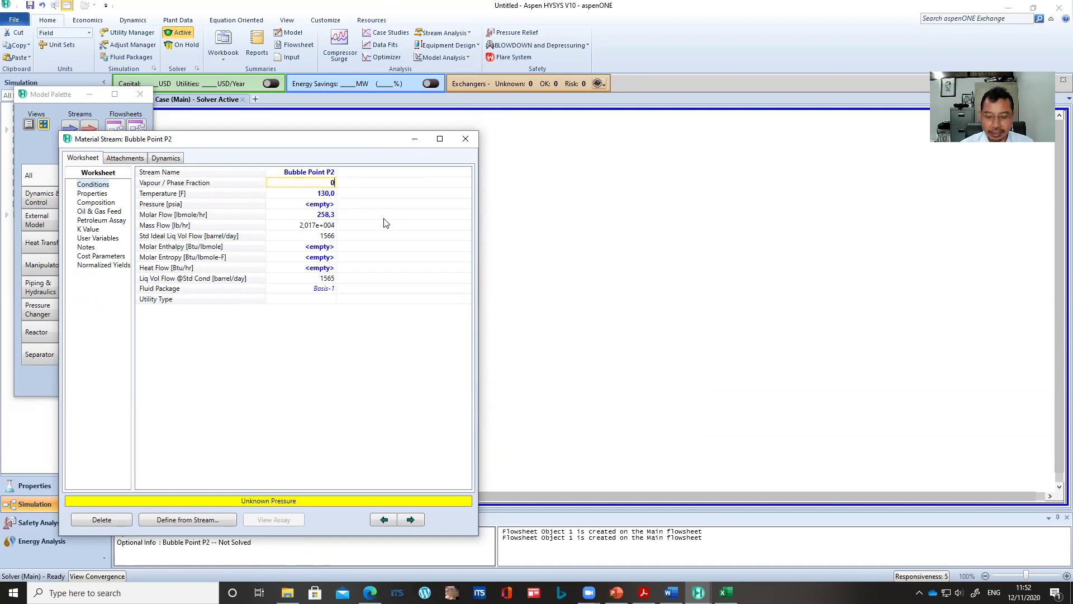
pyautogui.press('Return')
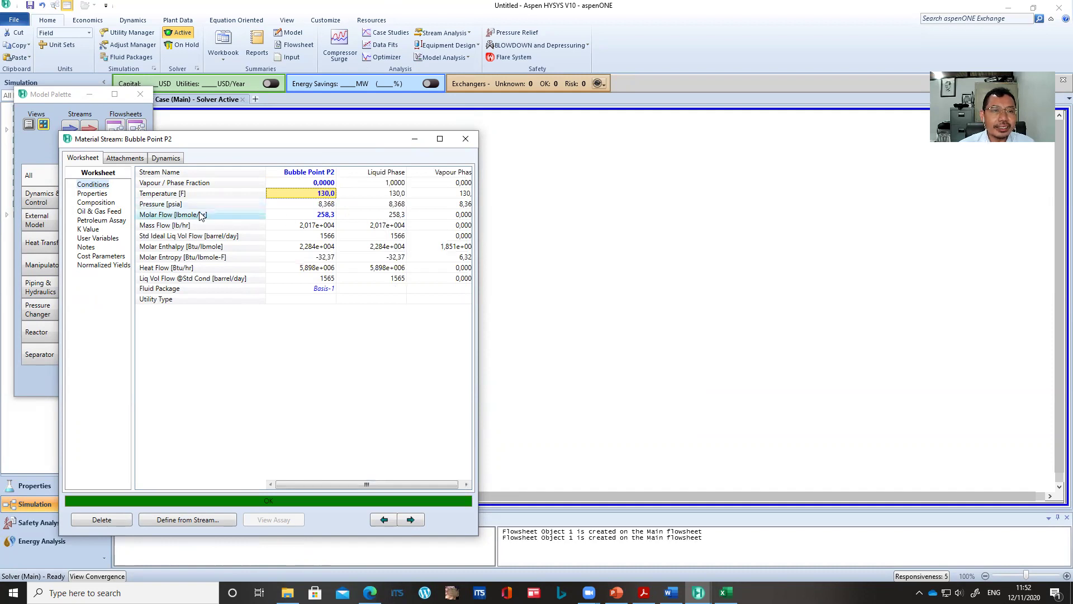
# Check the calculated pressure of the Bubble Point P2 stream and review the conditions of the Dew Point P1 stream.
pyautogui.moveTo(327, 208)
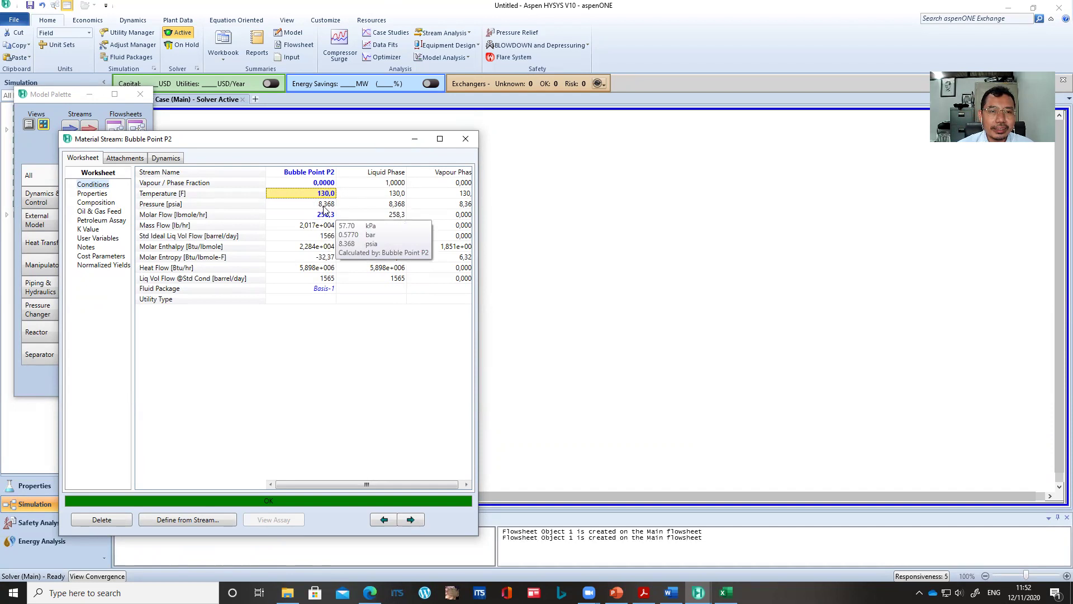
pyautogui.click(462, 142)
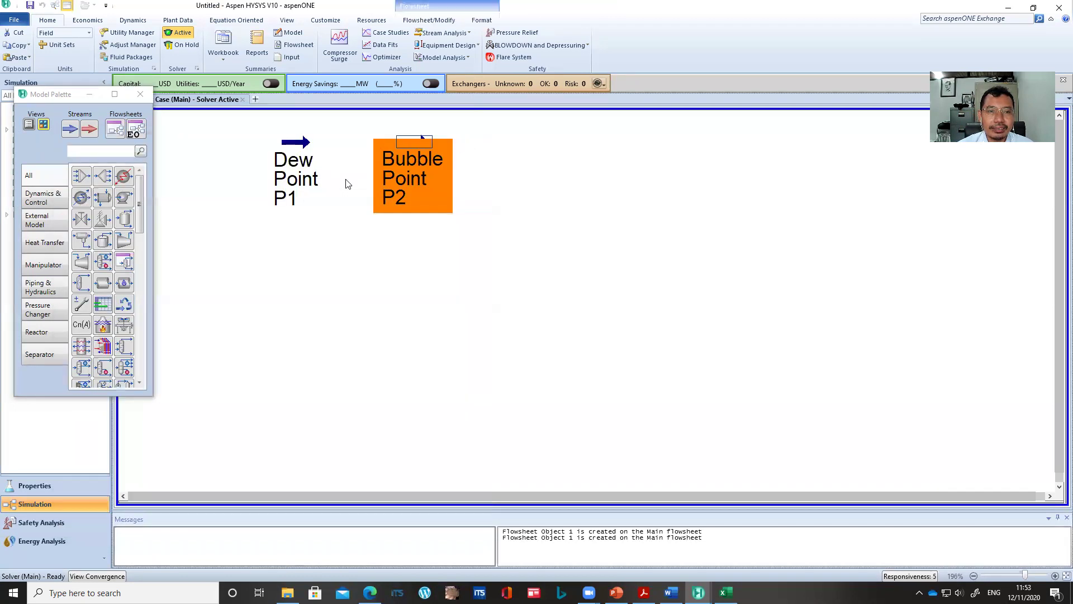
pyautogui.doubleClick(297, 141)
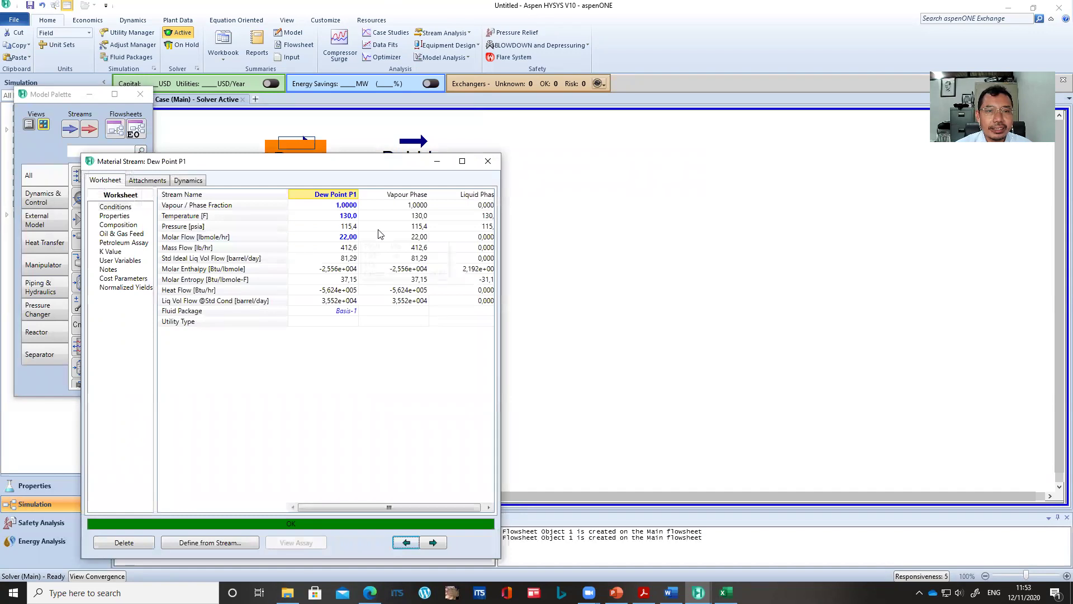
pyautogui.click(488, 162)
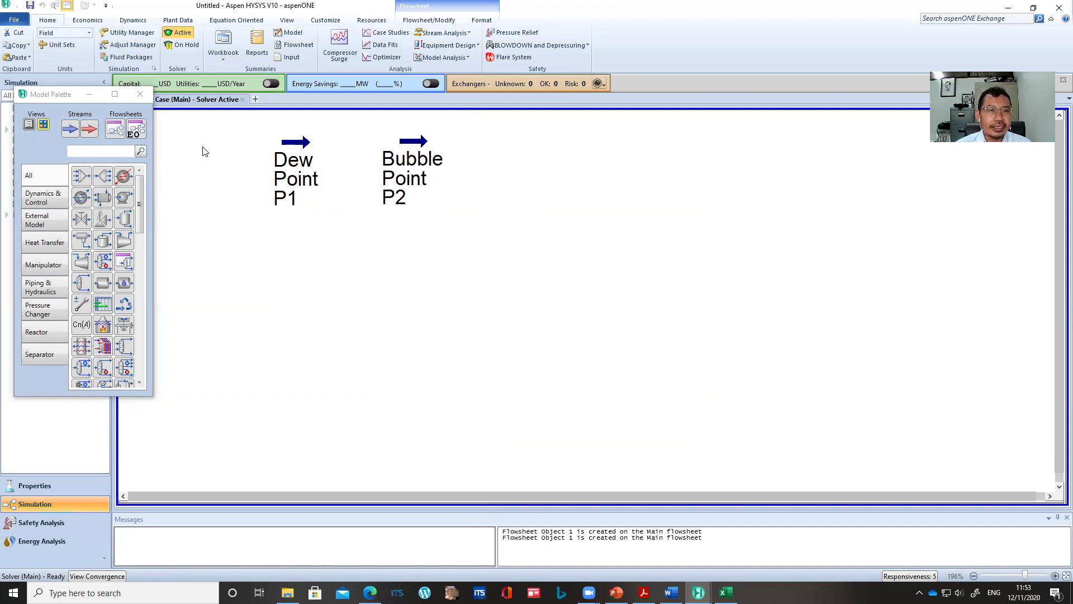
# Place a third material stream on the flowsheet below Dew Point P1 and name it Feed Stream.
pyautogui.click(71, 131)
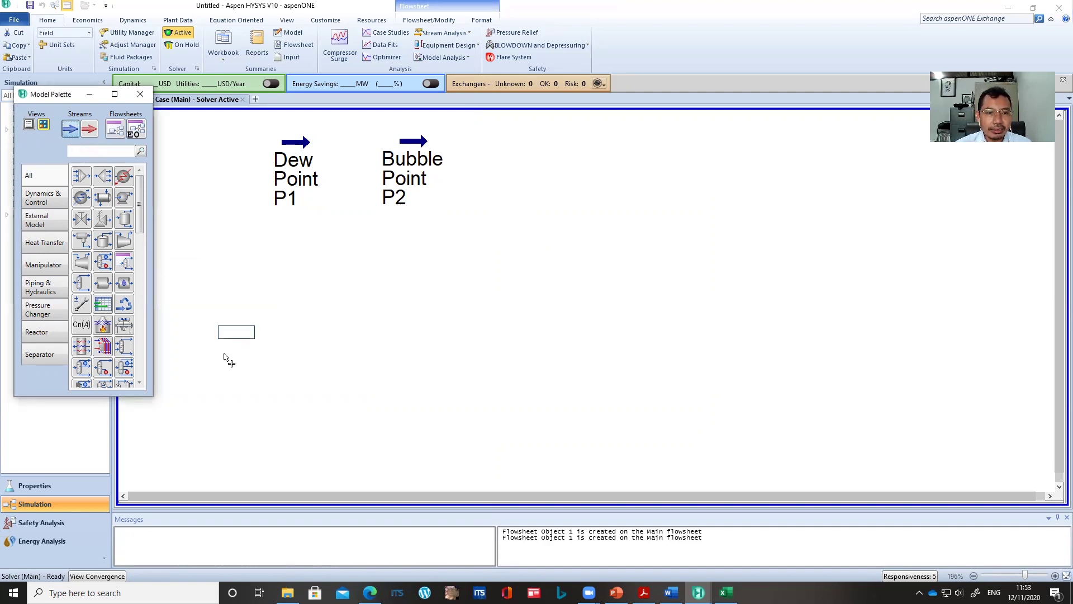
pyautogui.click(227, 359)
pyautogui.scroll(-2, 492, 309)
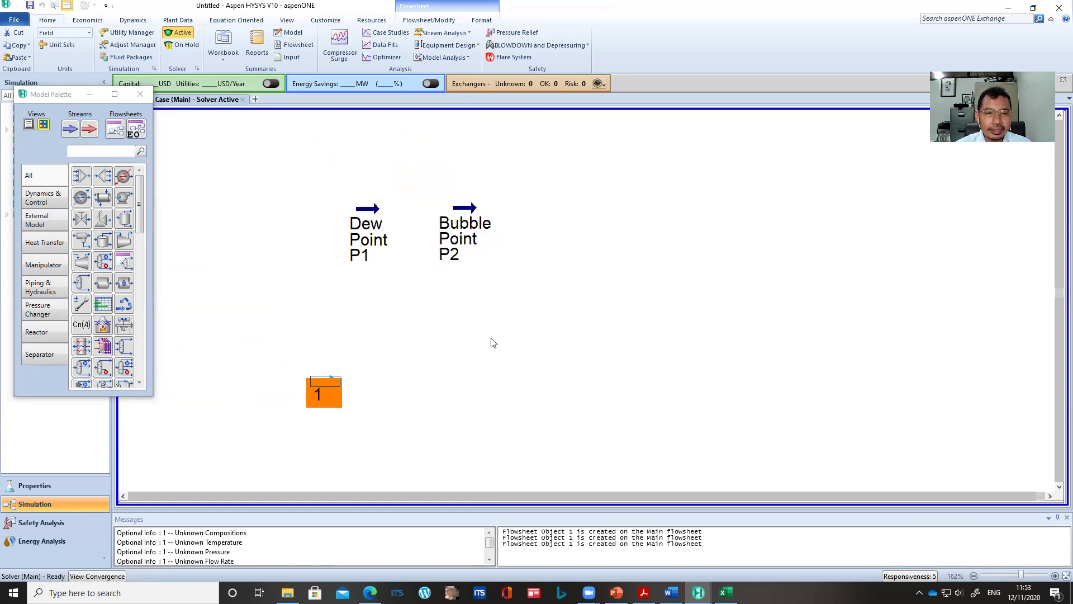
pyautogui.doubleClick(326, 379)
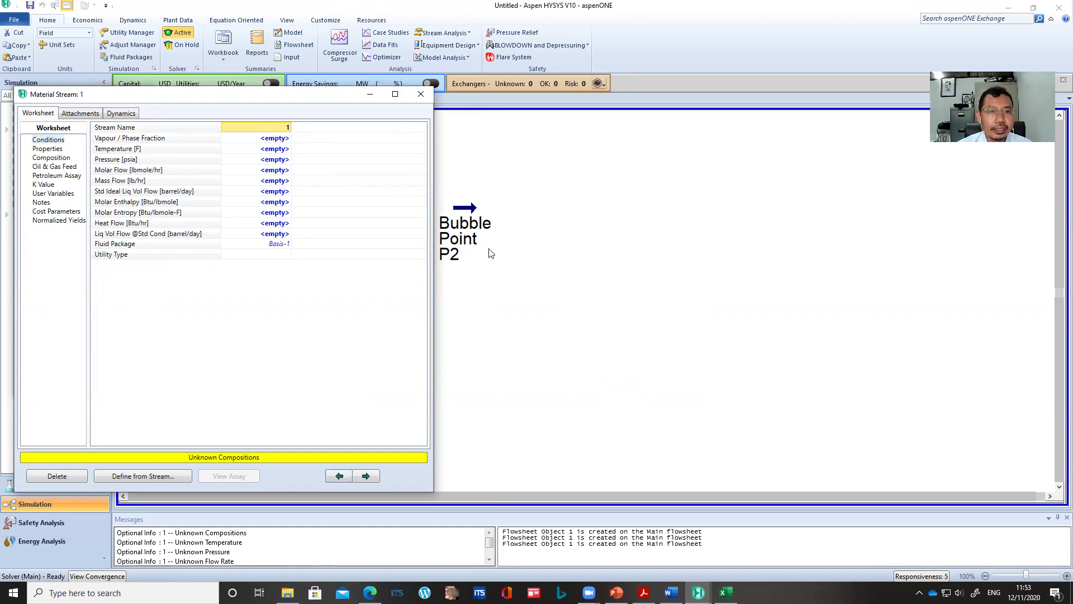
pyautogui.write('Feed')
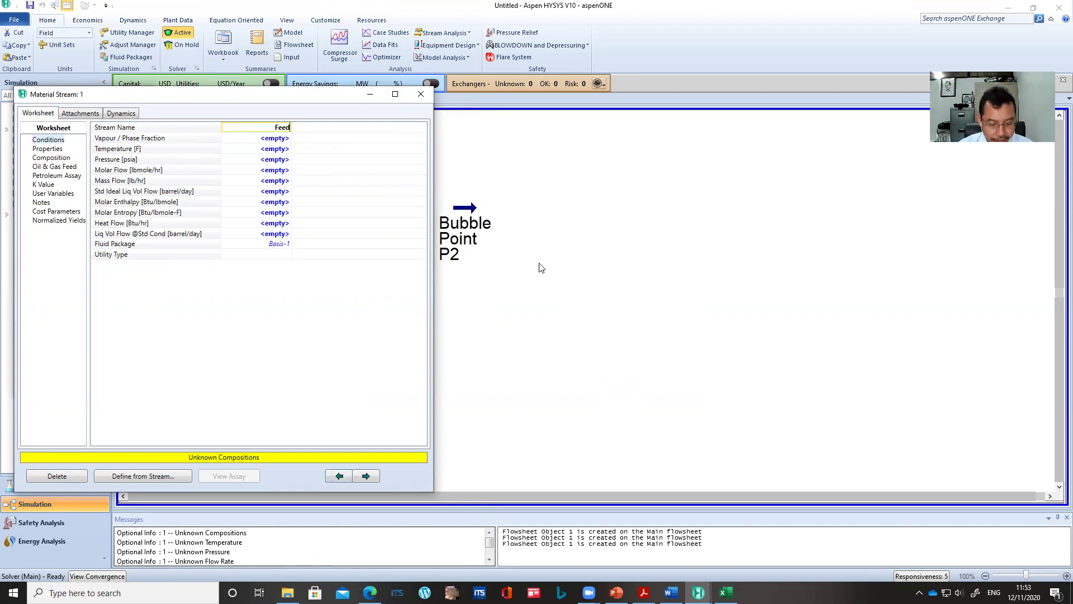
pyautogui.write(' Stream')
pyautogui.press('Return')
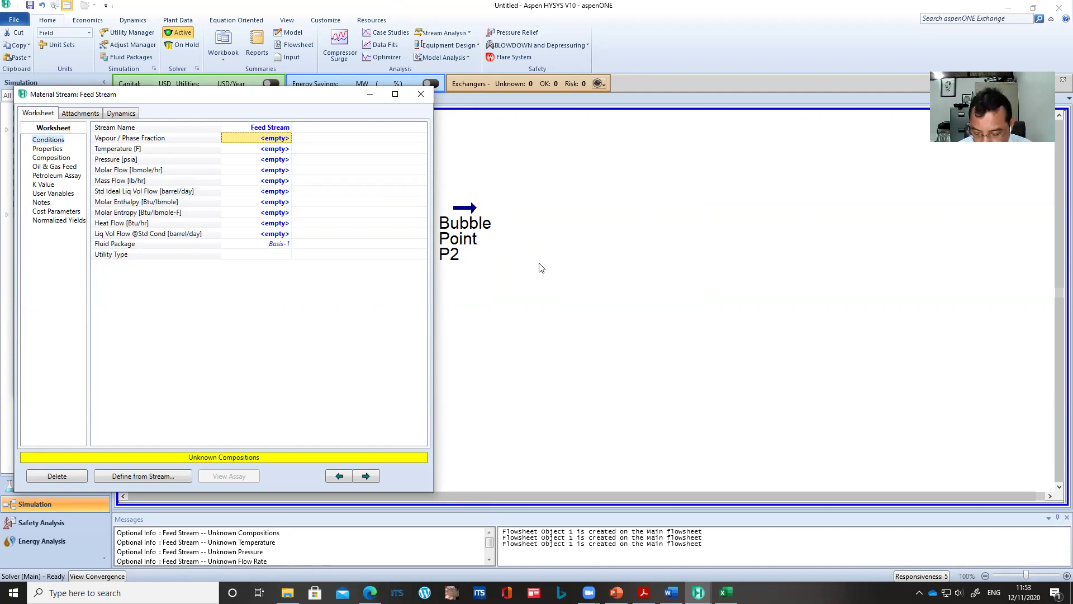
# Set the Feed Stream conditions to a temperature of 100 F and a pressure of 484 psia.
pyautogui.press('Down')
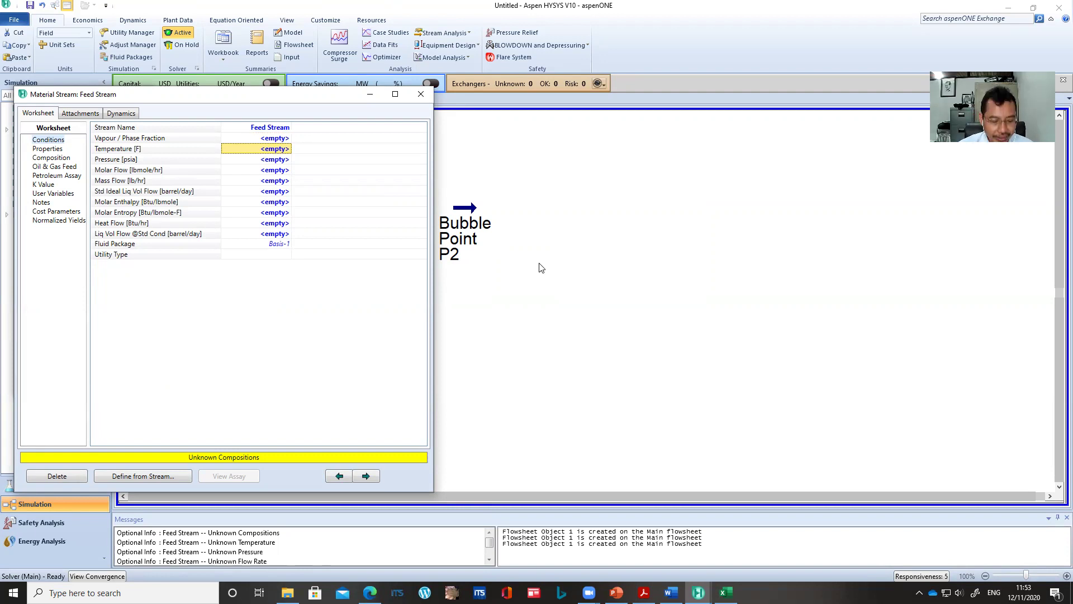
pyautogui.write('100')
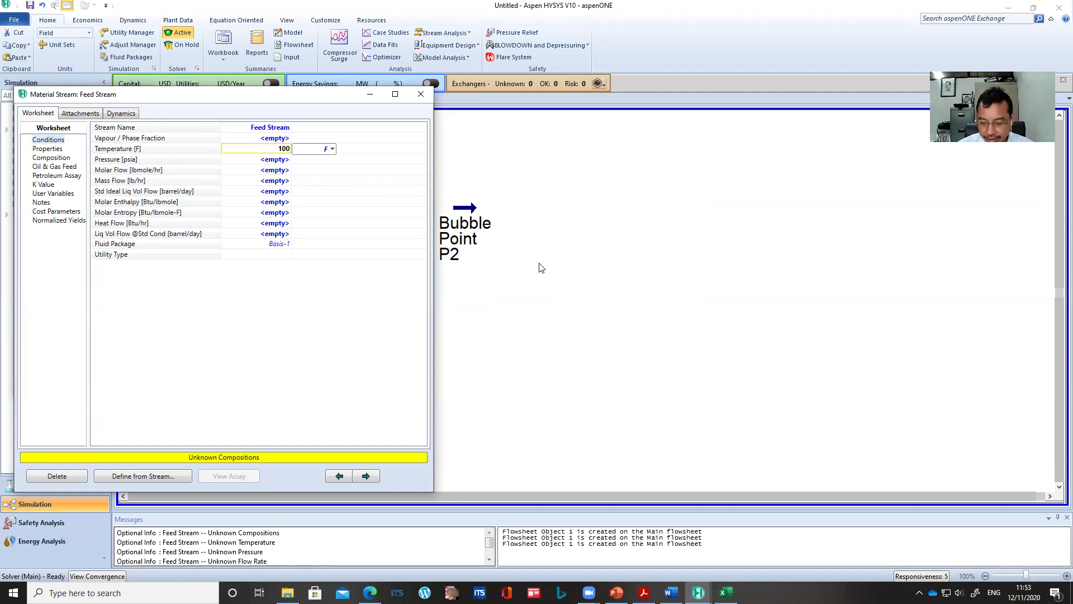
pyautogui.press('Return')
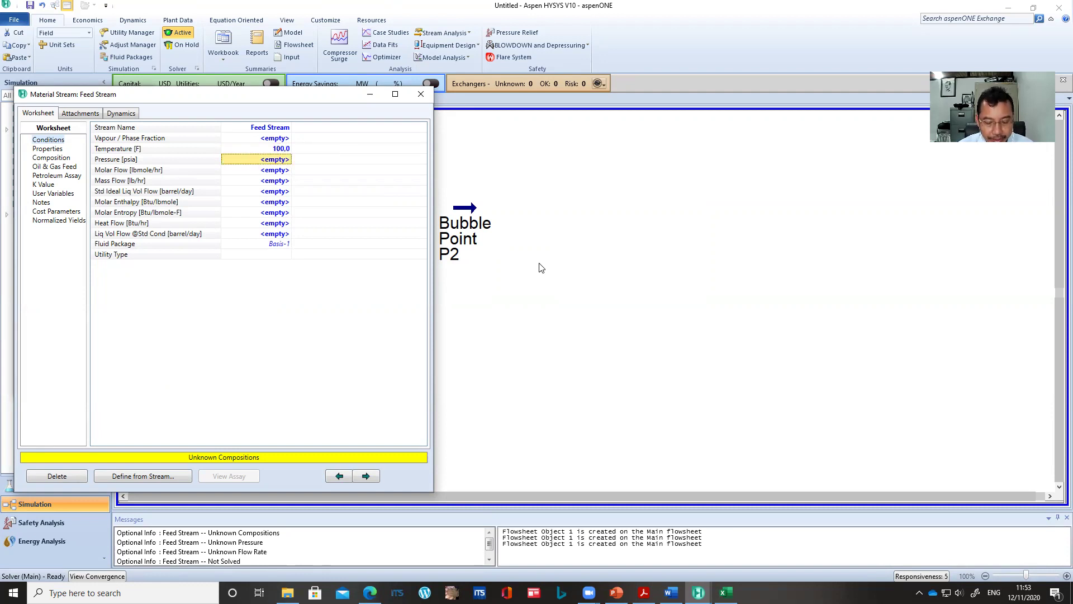
pyautogui.write('484')
pyautogui.press('Return')
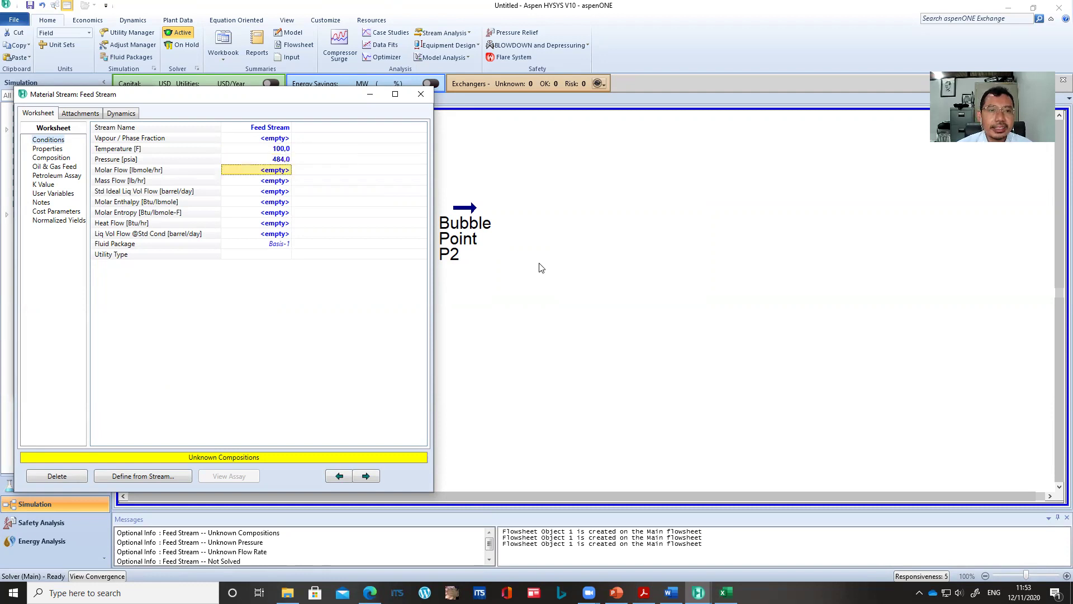
# Set the composition basis of the Feed Stream to Mole Flows.
pyautogui.click(62, 158)
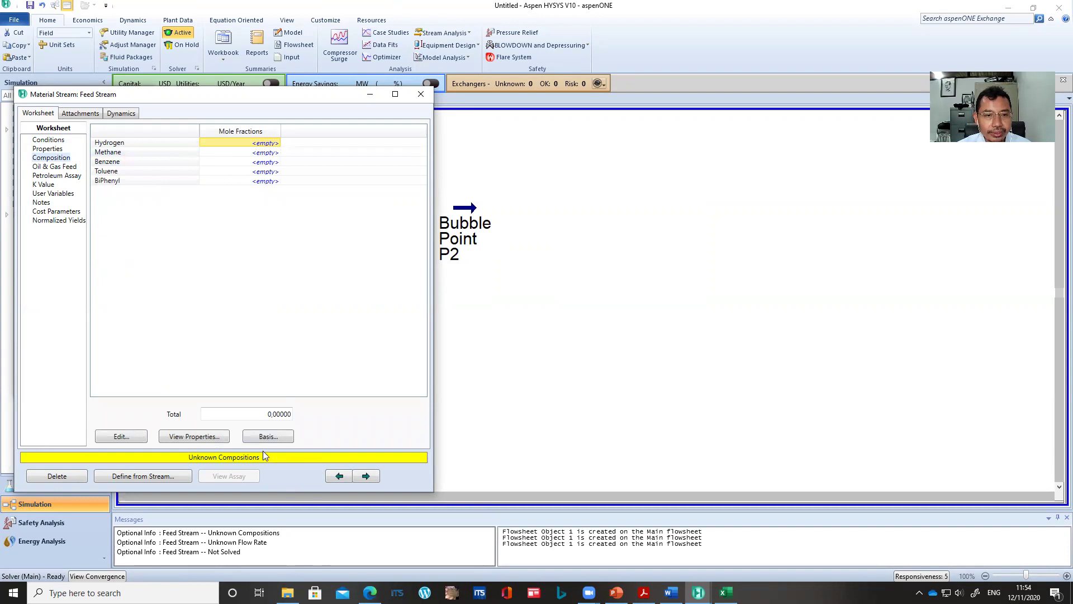
pyautogui.click(274, 436)
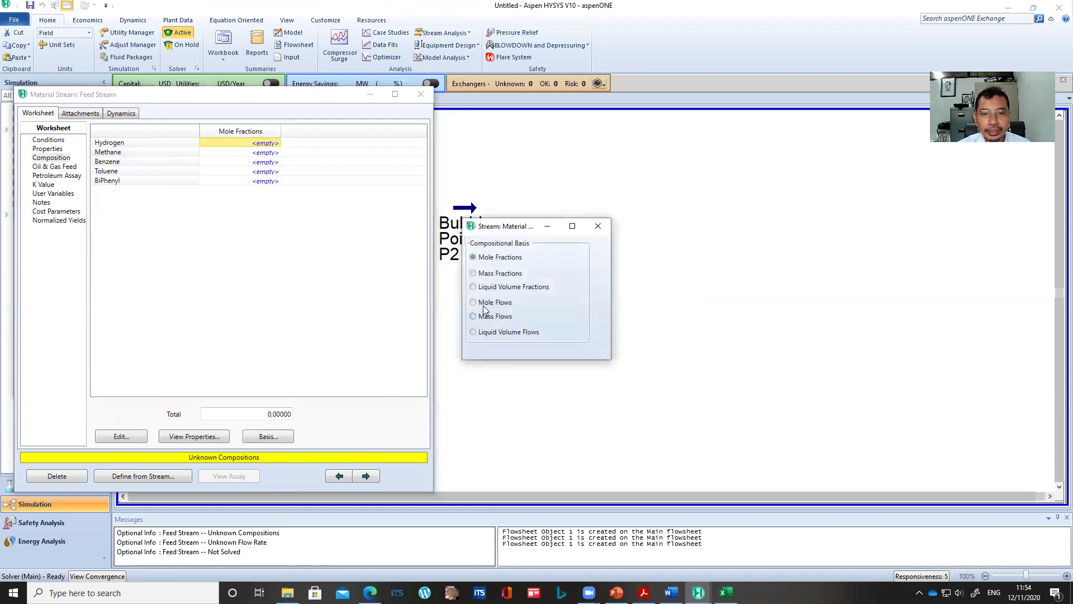
pyautogui.click(483, 304)
pyautogui.click(598, 225)
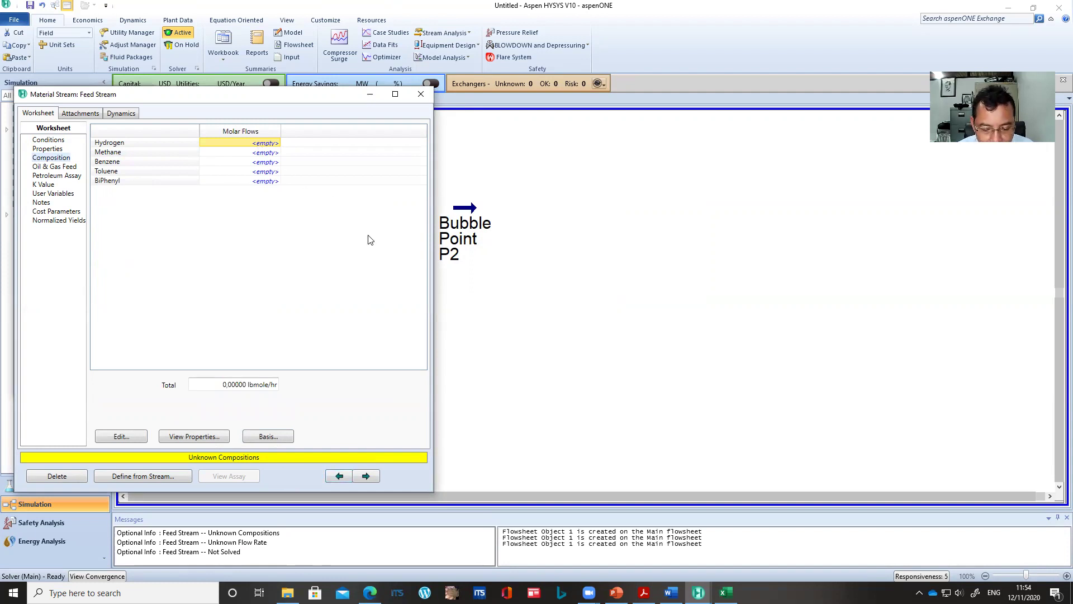
# Enter the Feed Stream mole flows in lbmole/hr: hydrogen 1.5, methane 19.3, benzene 262.8, toluene 84.7 and biphenyl 5.1.
pyautogui.write('1,5')
pyautogui.press('Return')
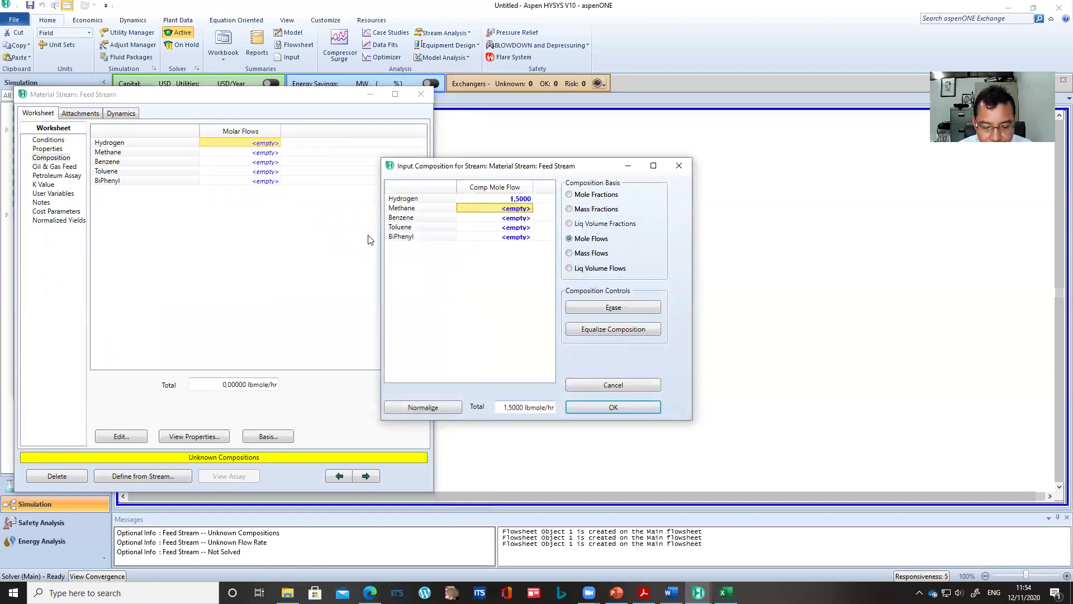
pyautogui.write('19.3')
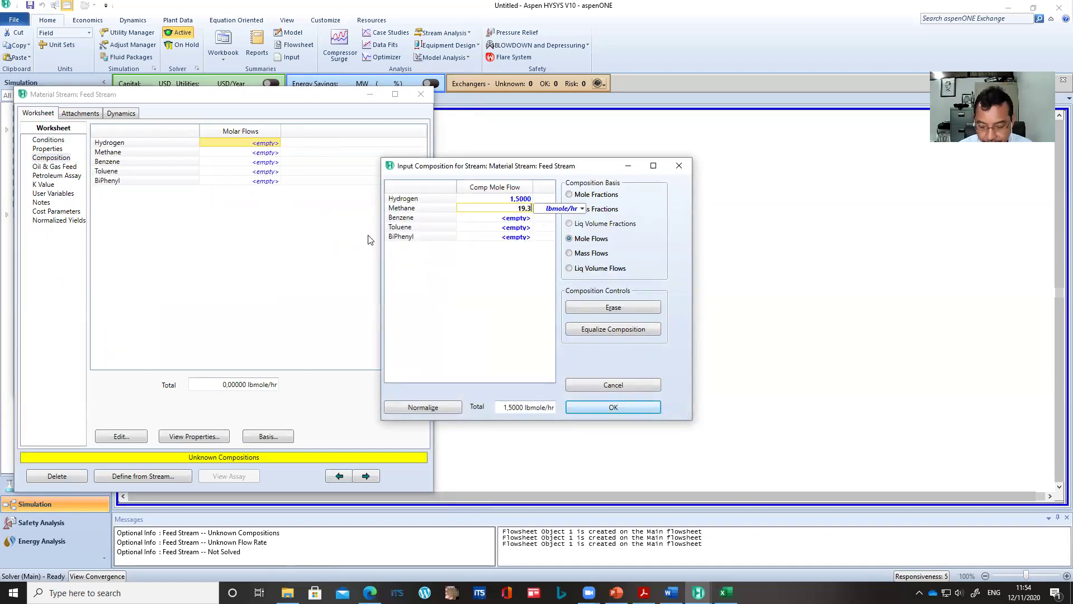
pyautogui.press('Return')
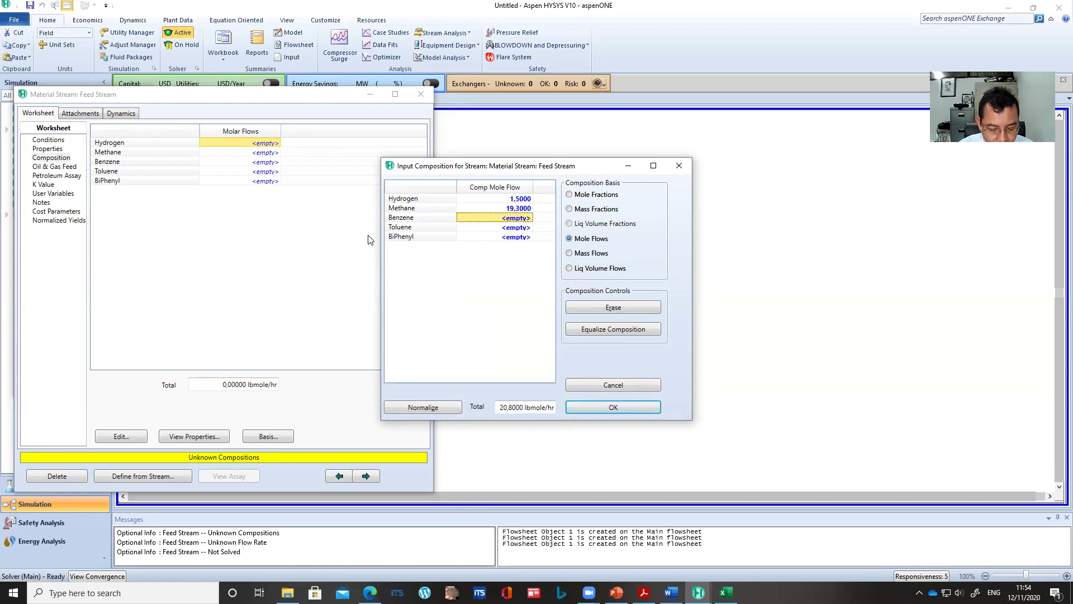
pyautogui.write('262.8')
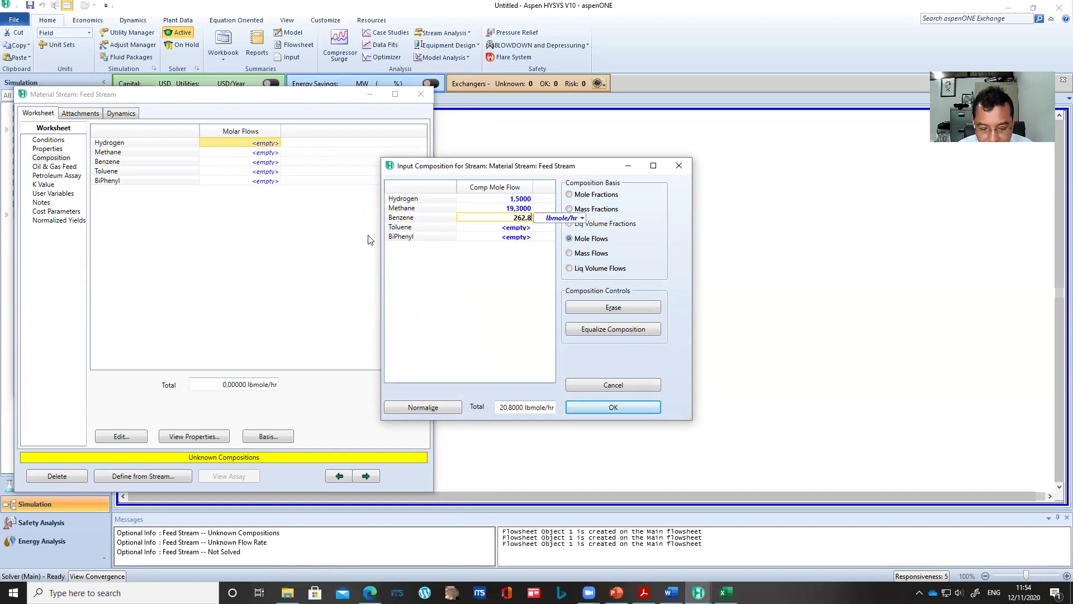
pyautogui.press('Return')
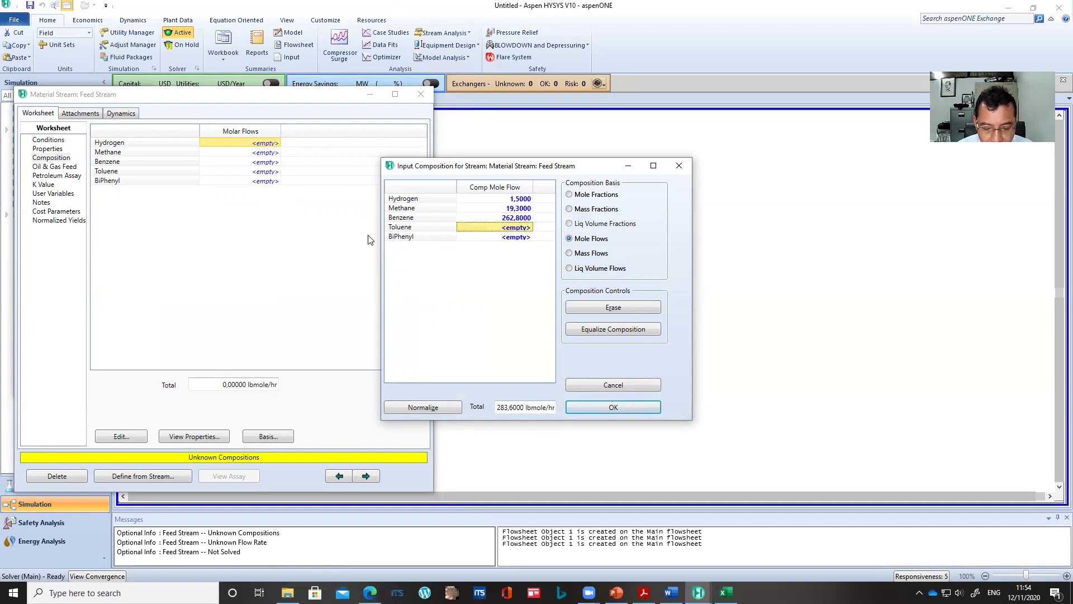
pyautogui.write('84.7')
pyautogui.press('Return')
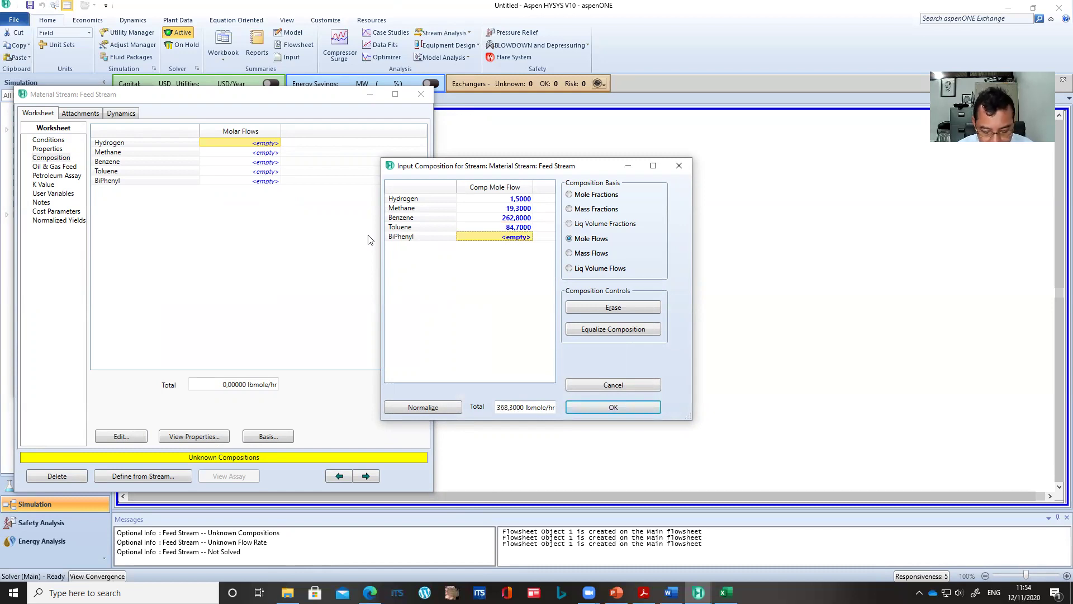
pyautogui.write('5.1')
pyautogui.press('Return')
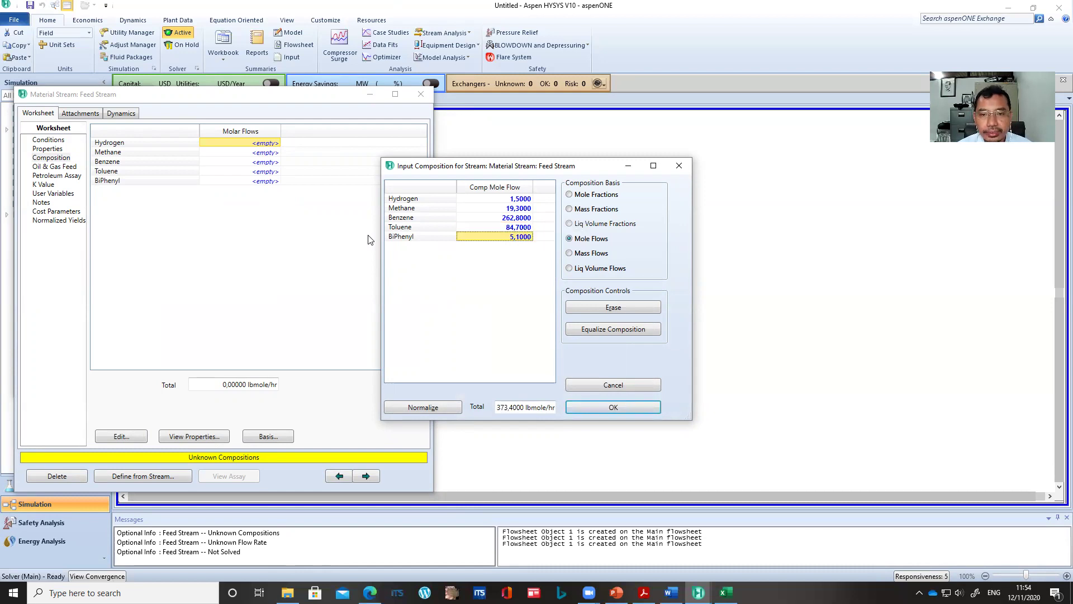
pyautogui.click(613, 407)
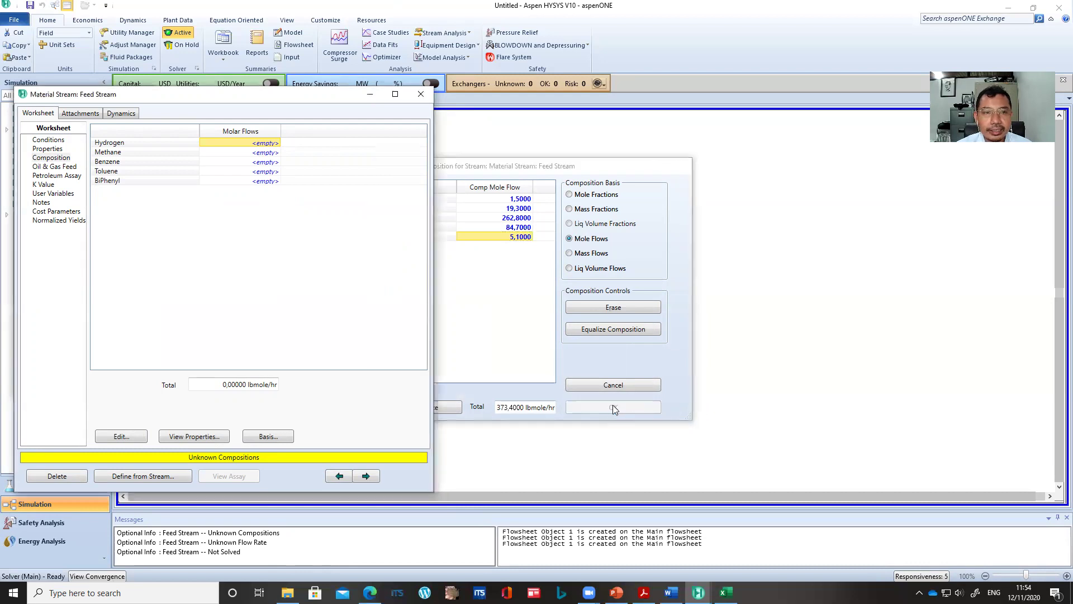
pyautogui.click(419, 91)
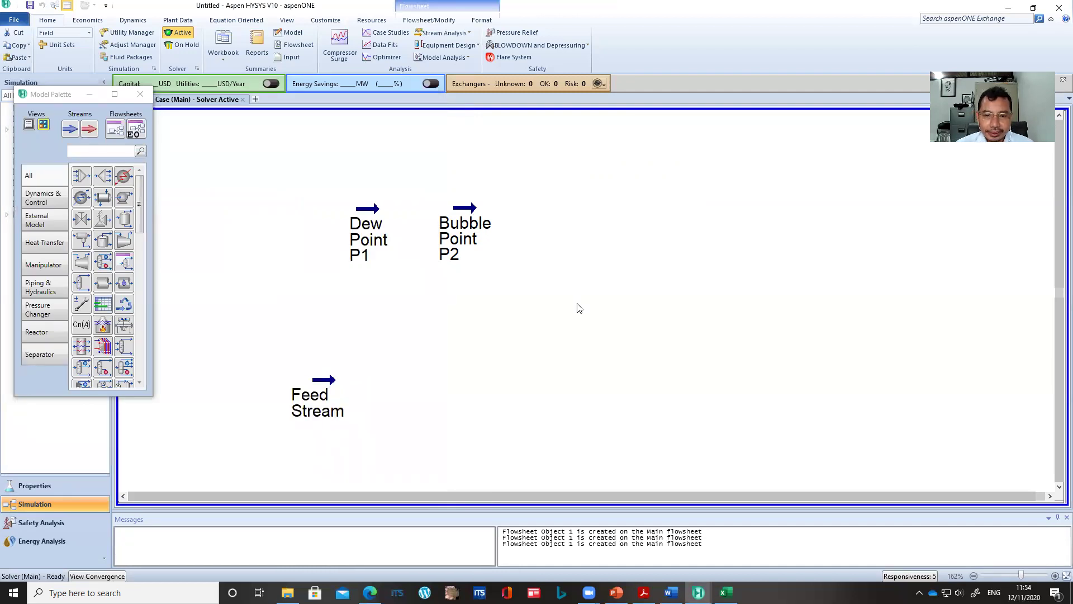
# Move the Dew Point P1 and Bubble Point P2 streams together to the upper-left area of the flowsheet.
pyautogui.scroll(-1, 579, 308)
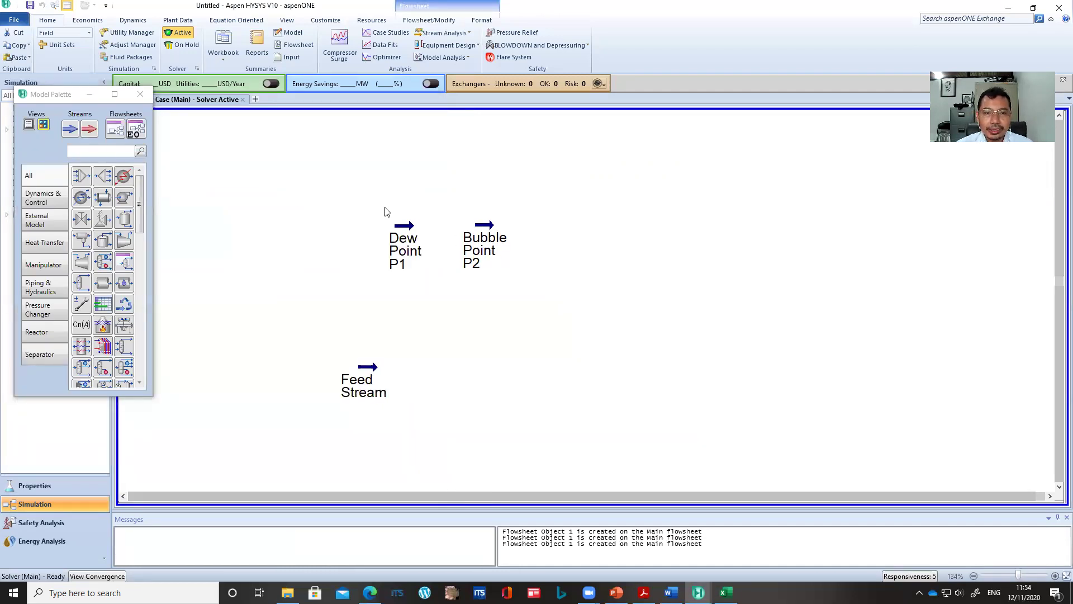
pyautogui.moveTo(373, 206); pyautogui.dragTo(561, 309)
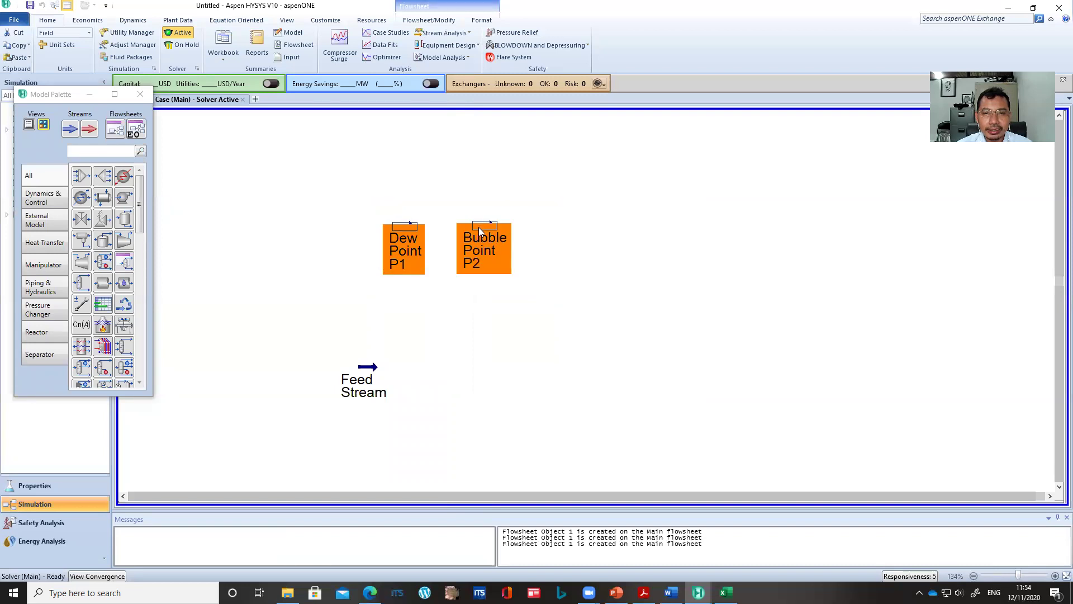
pyautogui.moveTo(471, 213); pyautogui.dragTo(306, 142)
pyautogui.click(509, 305)
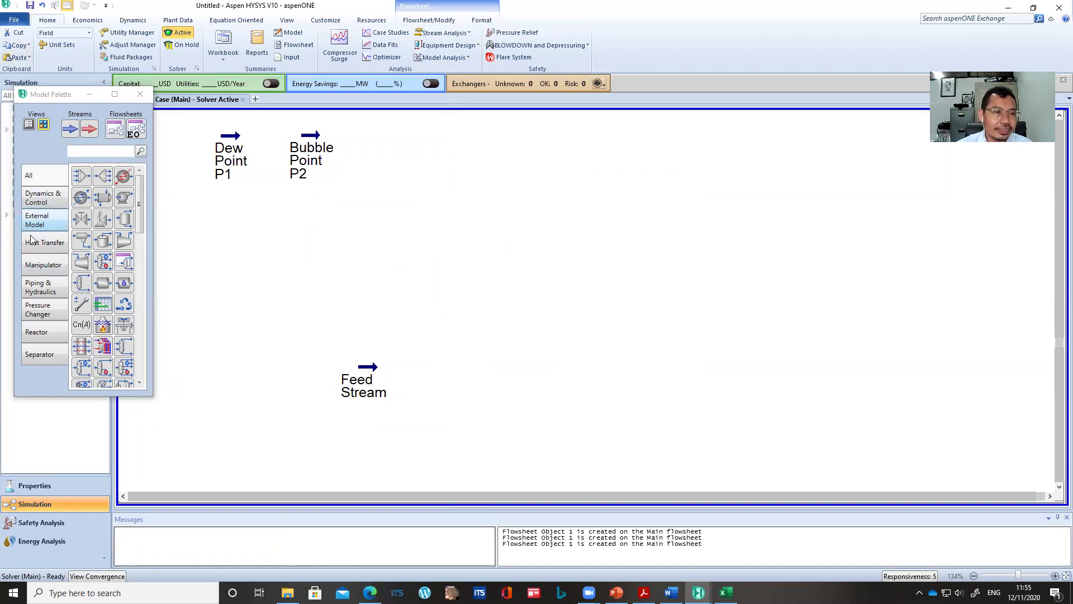
# Place a Reboiled Absorber column to the right of the Feed Stream and shift the Feed Stream slightly upward beside it.
pyautogui.click(40, 354)
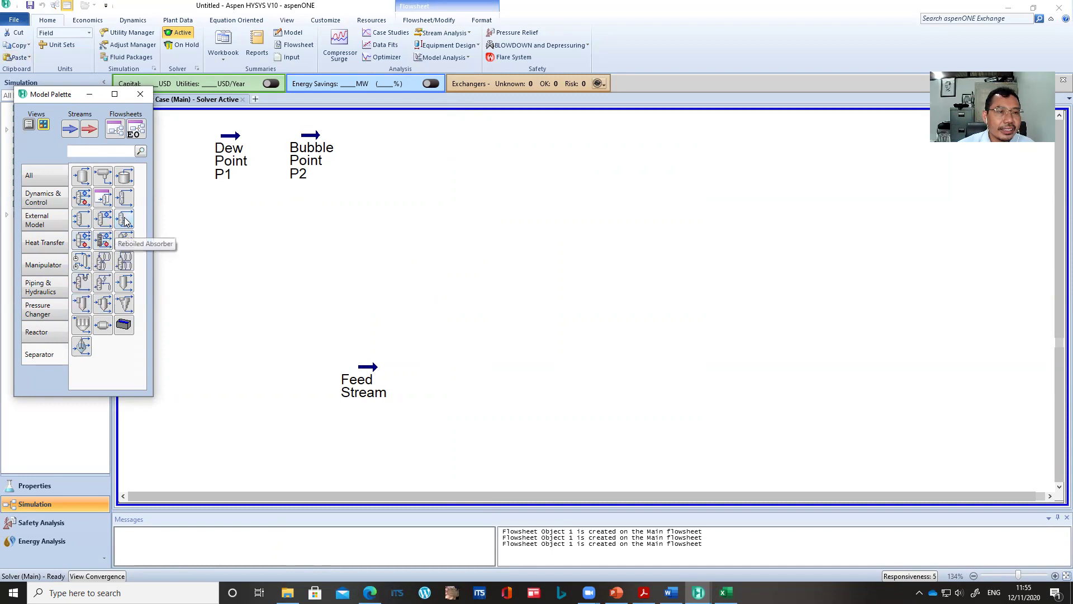
pyautogui.moveTo(125, 221); pyautogui.dragTo(419, 419)
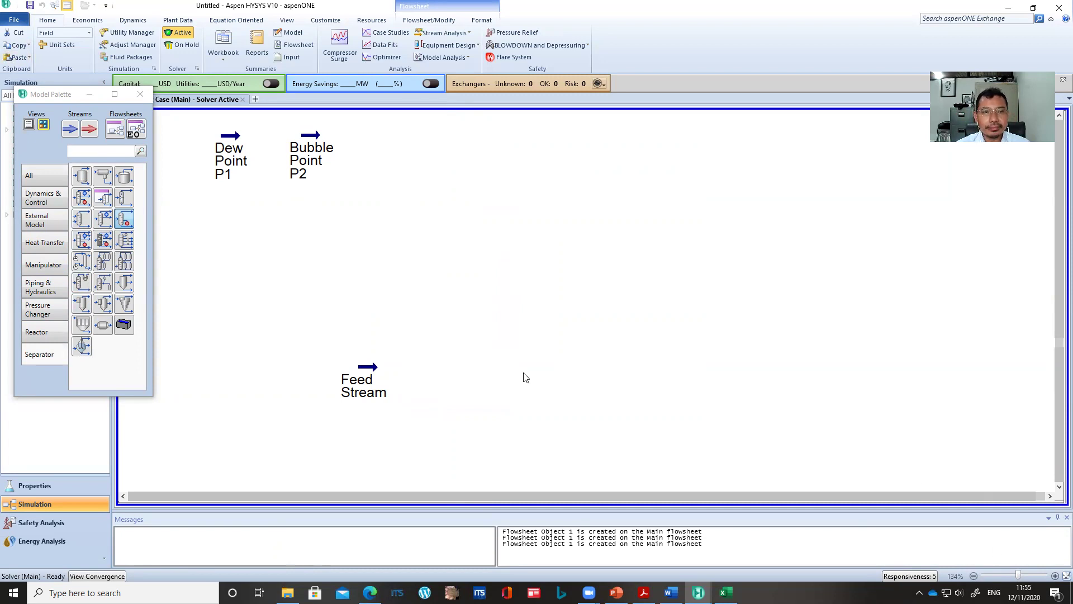
pyautogui.click(471, 333)
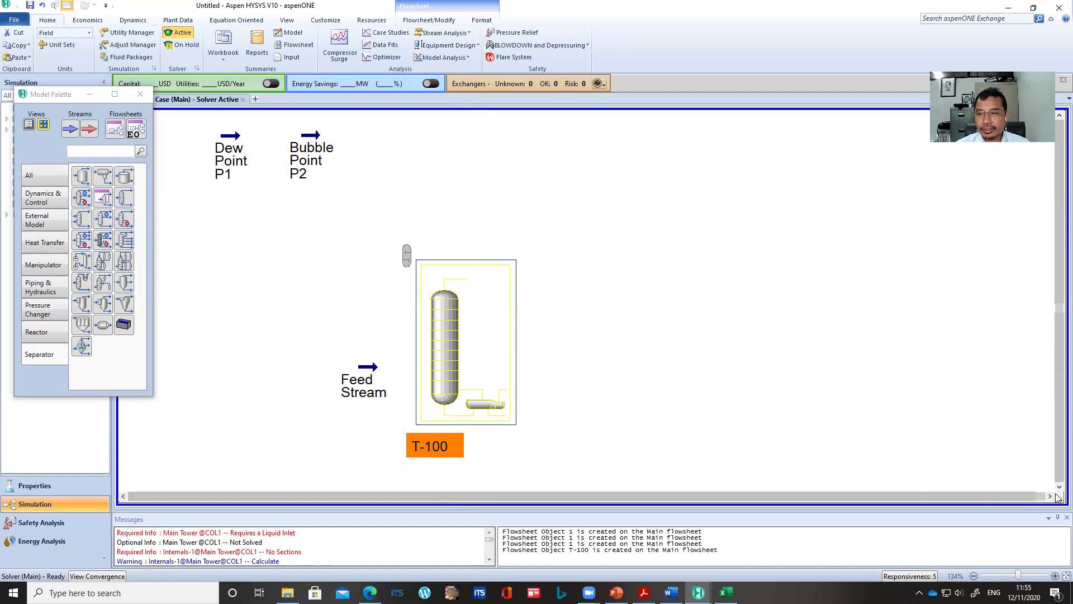
pyautogui.moveTo(372, 367); pyautogui.dragTo(368, 341)
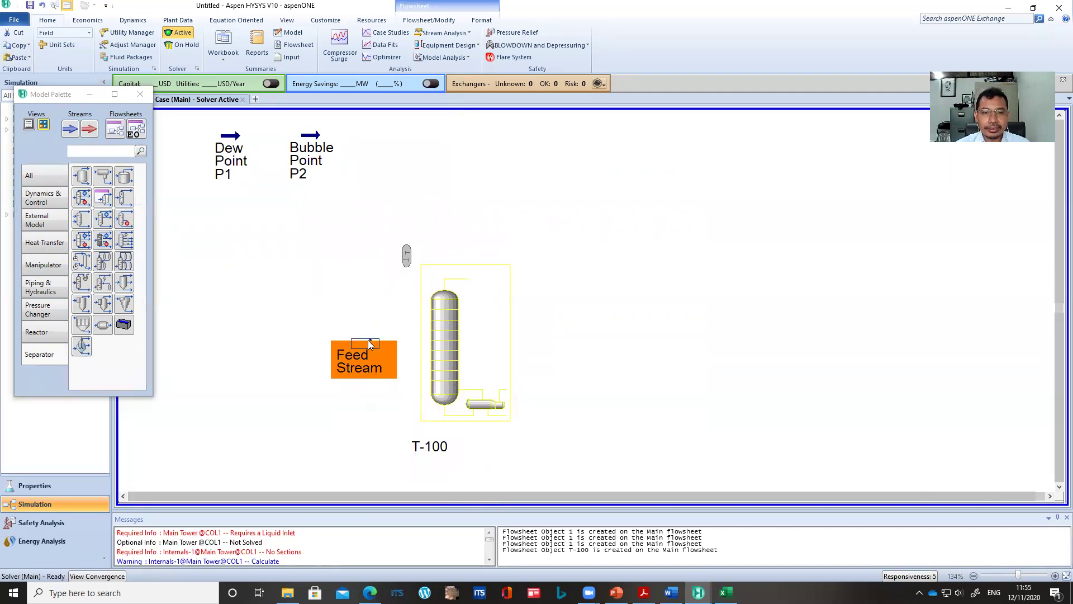
# Open the T-100 column setup, assign Feed Stream as the top stage inlet and set the number of stages to 3.
pyautogui.click(441, 353)
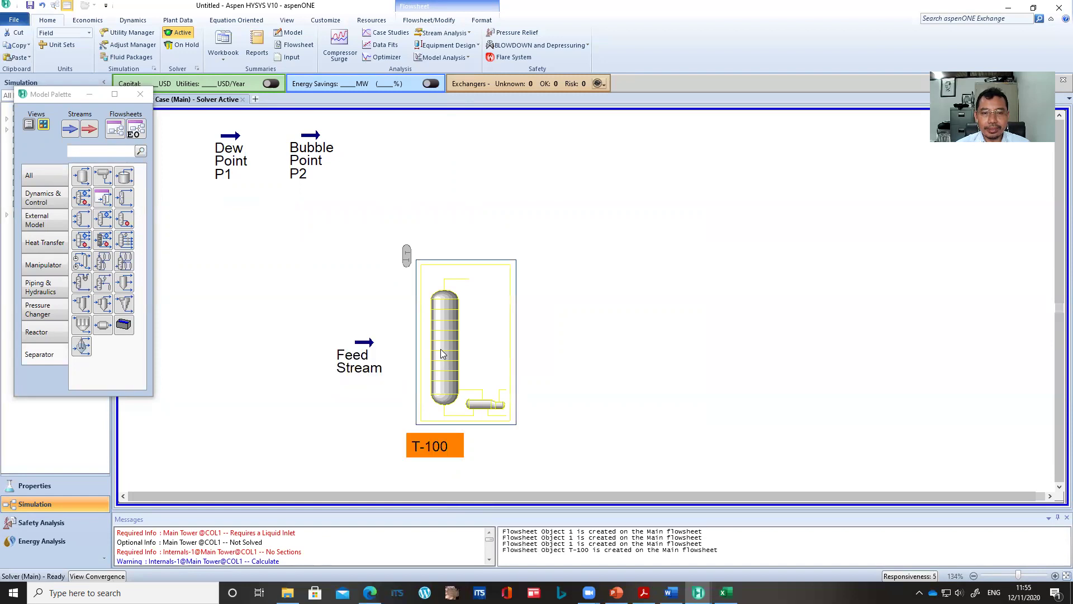
pyautogui.doubleClick(442, 353)
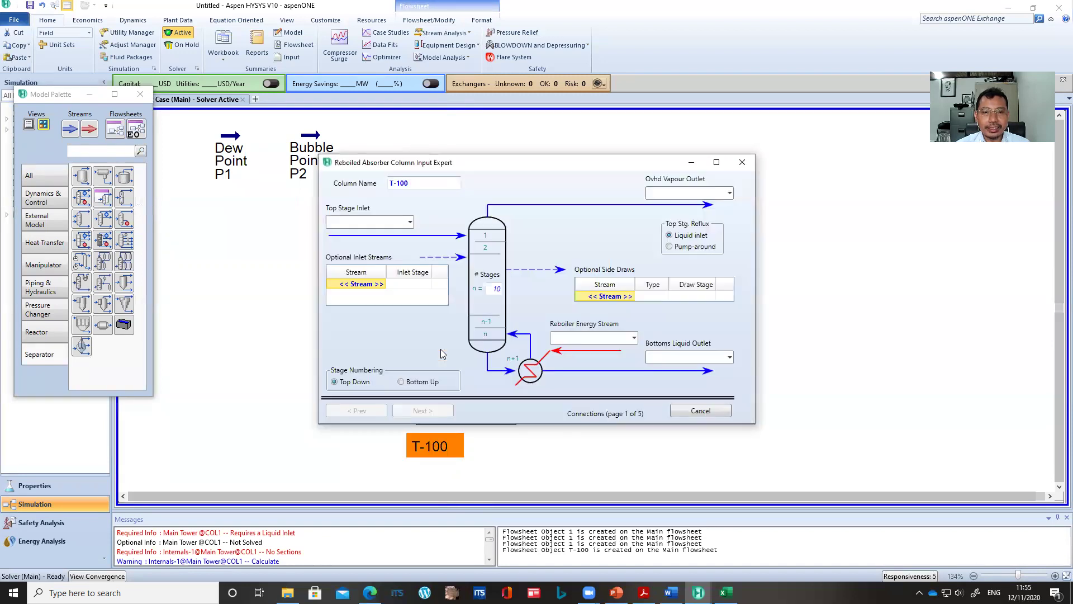
pyautogui.click(410, 223)
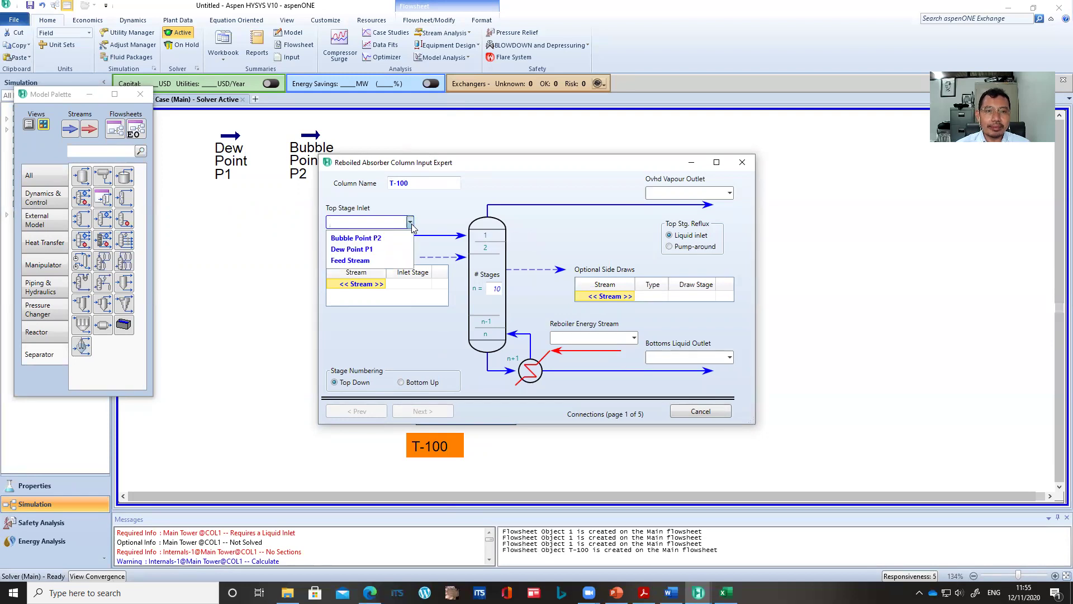
pyautogui.click(373, 260)
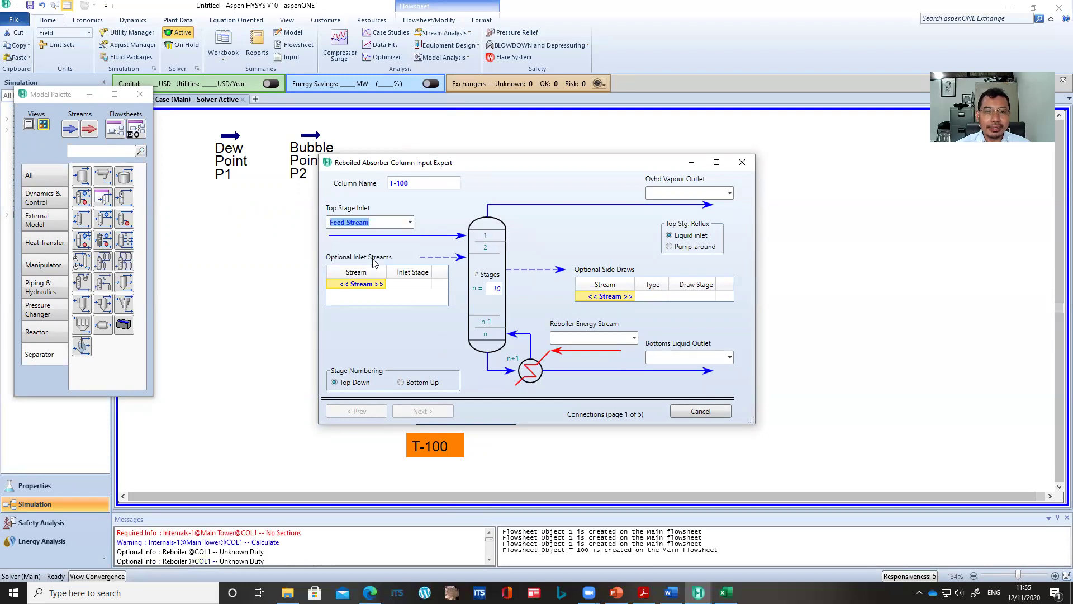
pyautogui.click(495, 289)
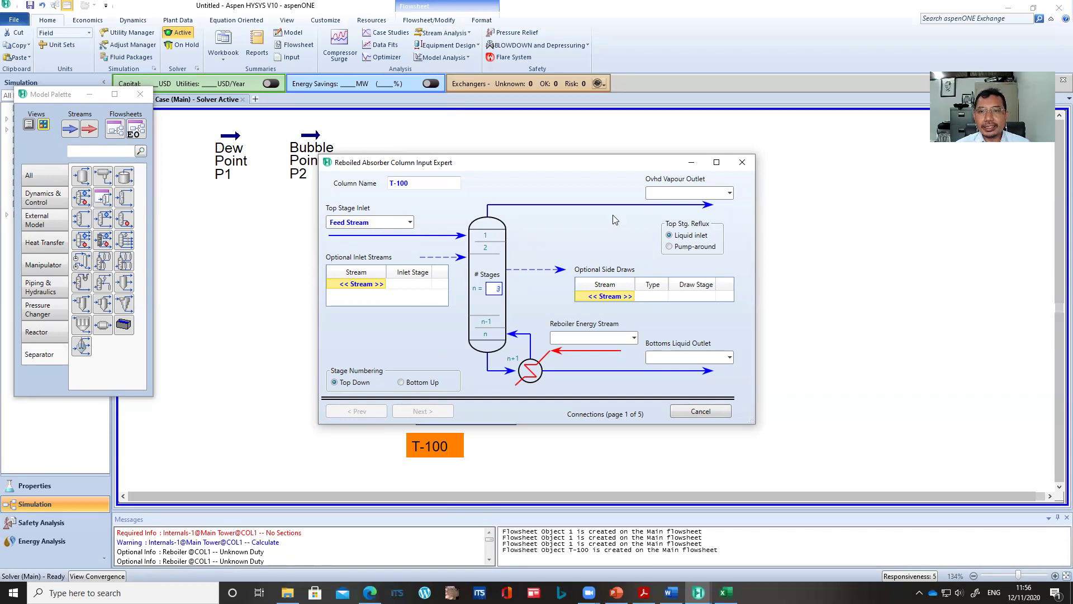
# Name the column's overhead vapour outlet Fuel Gas and its bottoms liquid outlet Bottoms.
pyautogui.click(665, 193)
pyautogui.write('F')
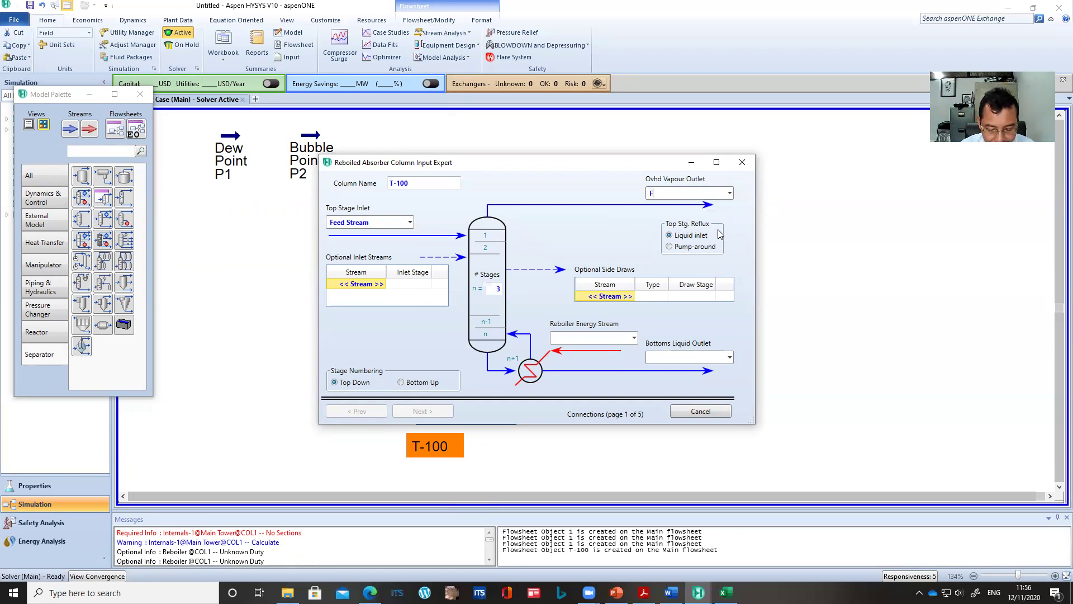
pyautogui.write('uel Gas')
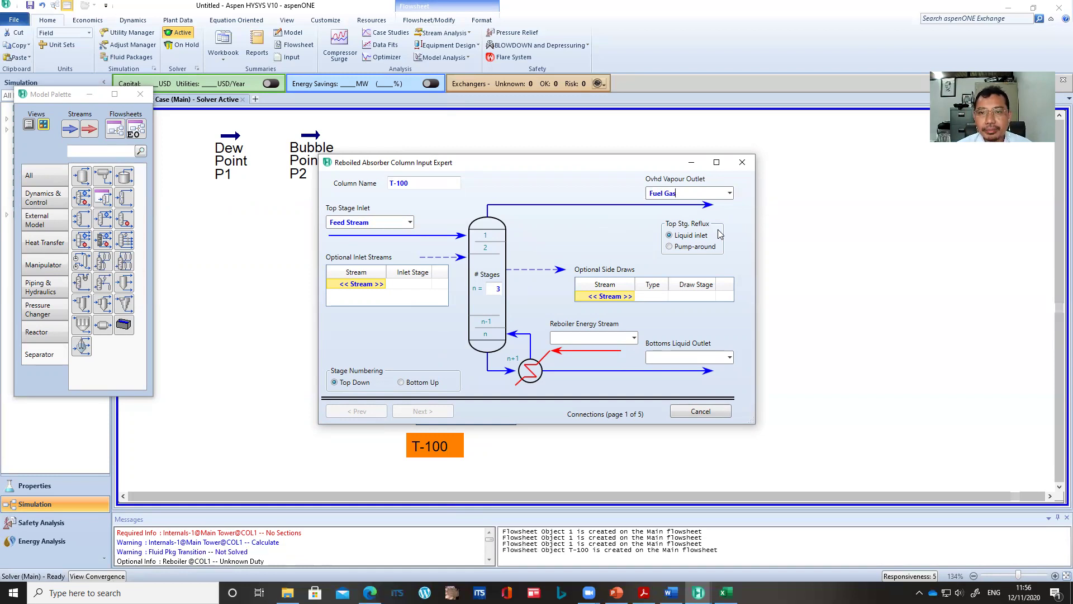
pyautogui.click(681, 357)
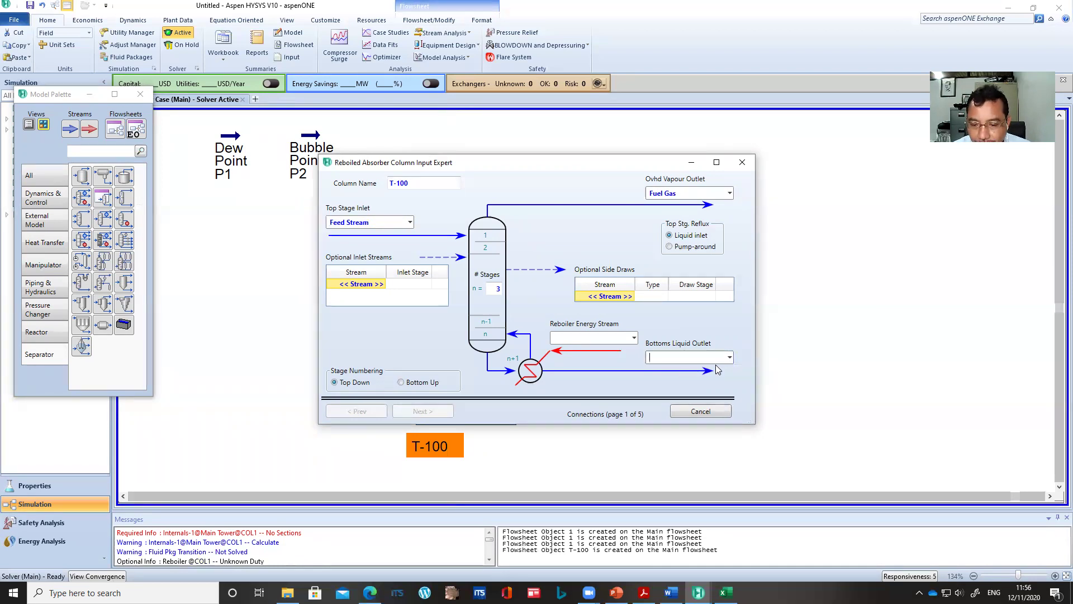
pyautogui.write('Botto')
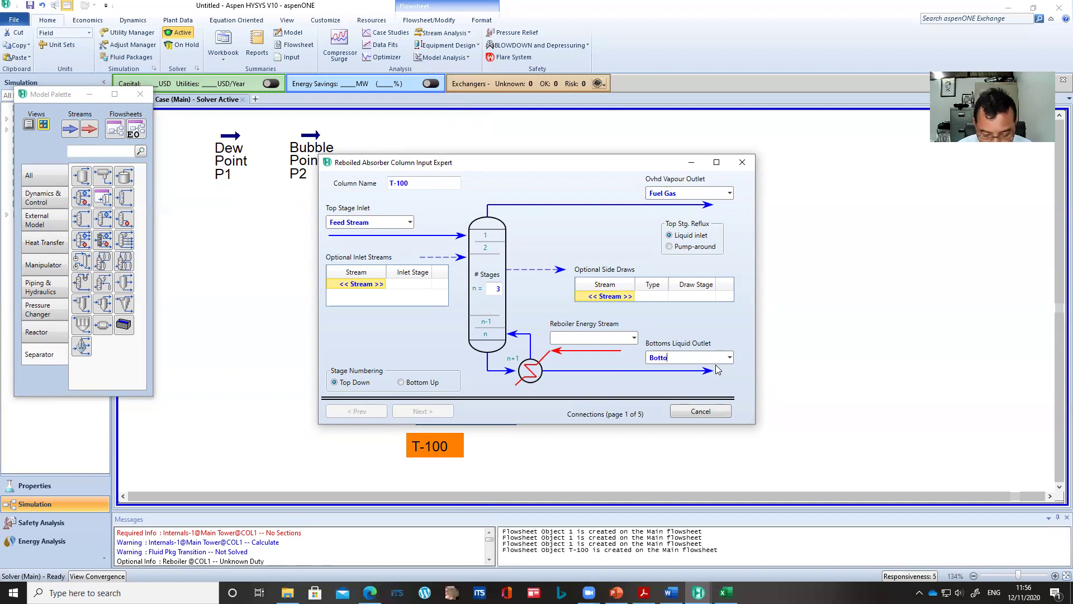
pyautogui.write('ms')
pyautogui.press('Return')
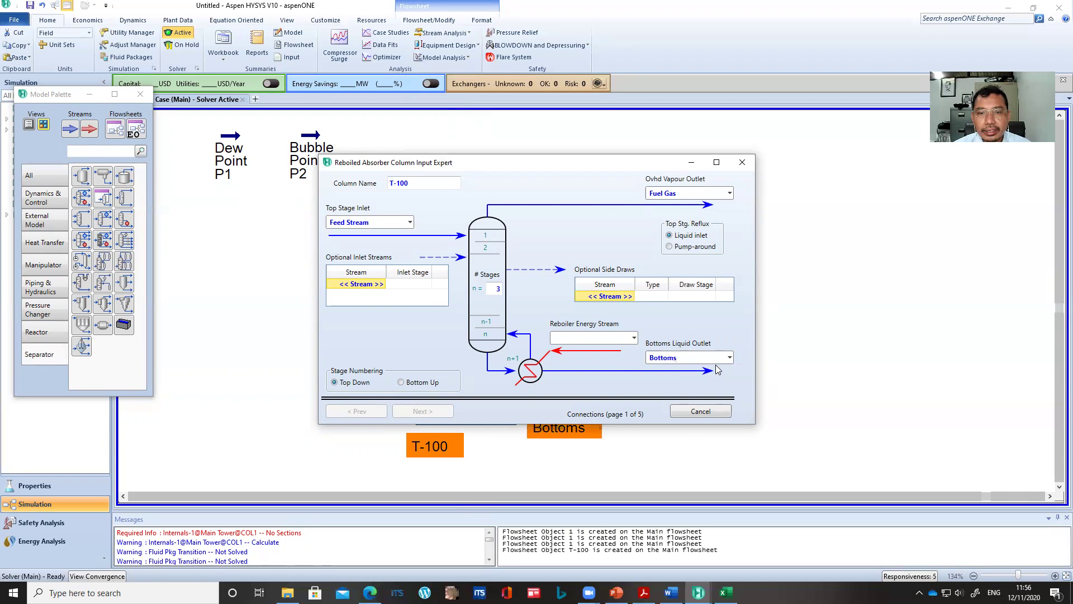
# Name the reboiler energy stream R_Duty_1 and accept the once-through configuration with the regular HYSYS reboiler.
pyautogui.click(563, 335)
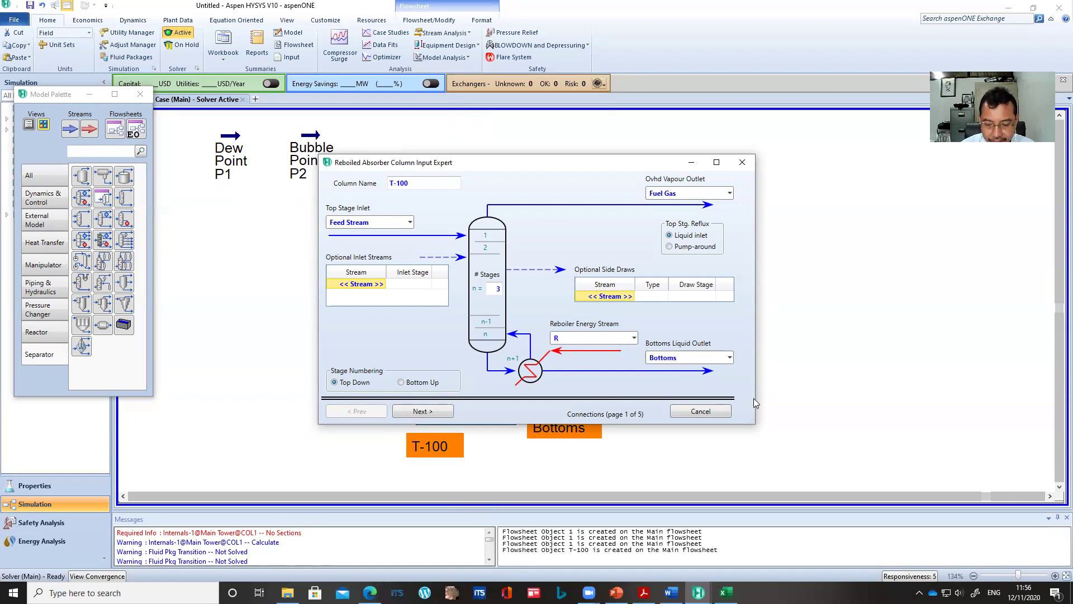
pyautogui.write('R_D')
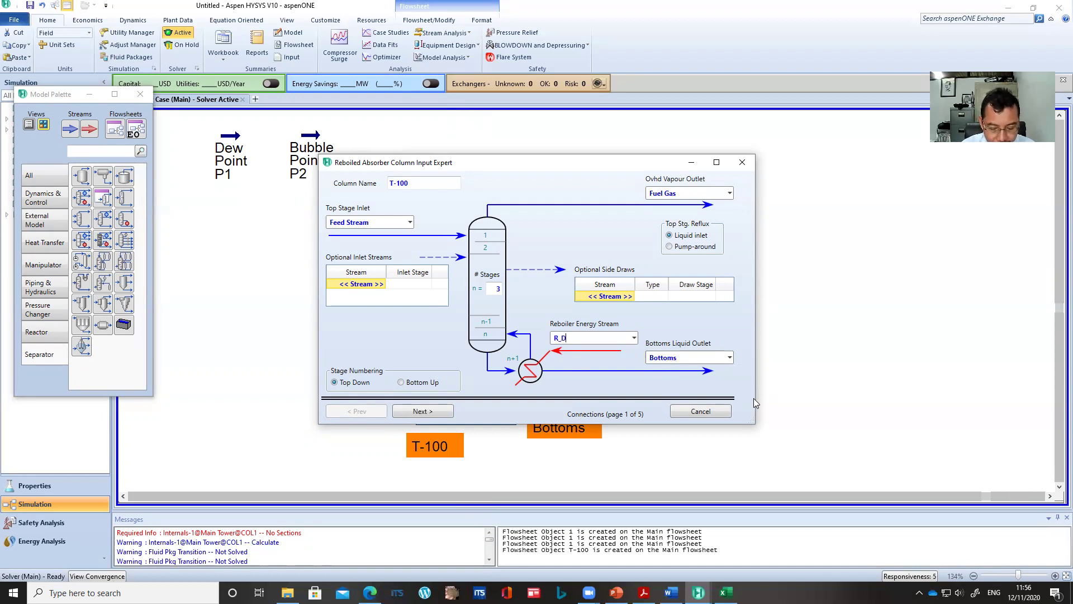
pyautogui.write('uty')
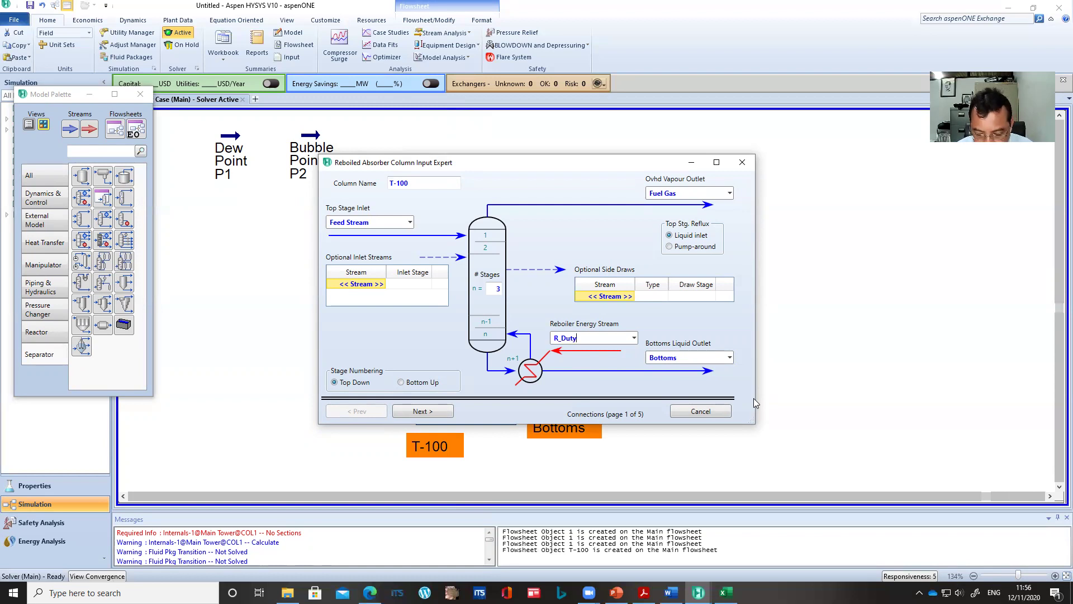
pyautogui.write('_1')
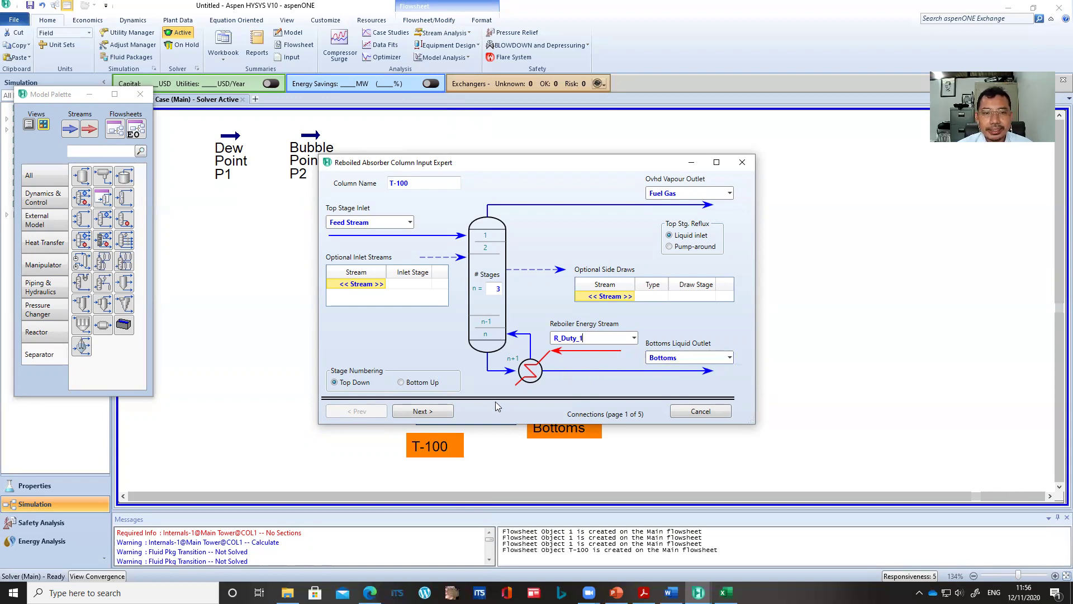
pyautogui.click(422, 411)
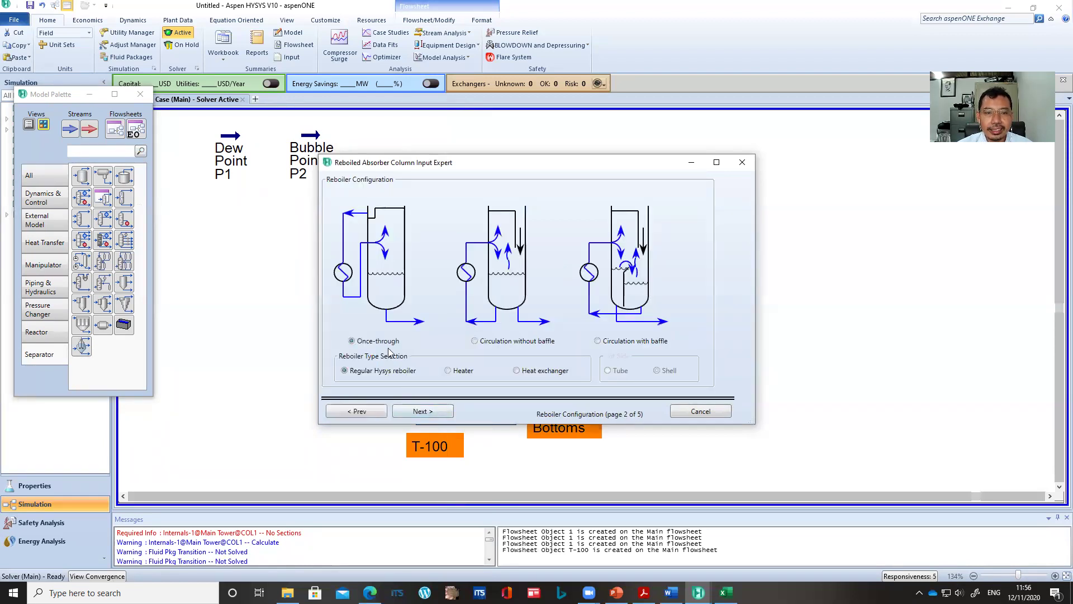
pyautogui.click(435, 410)
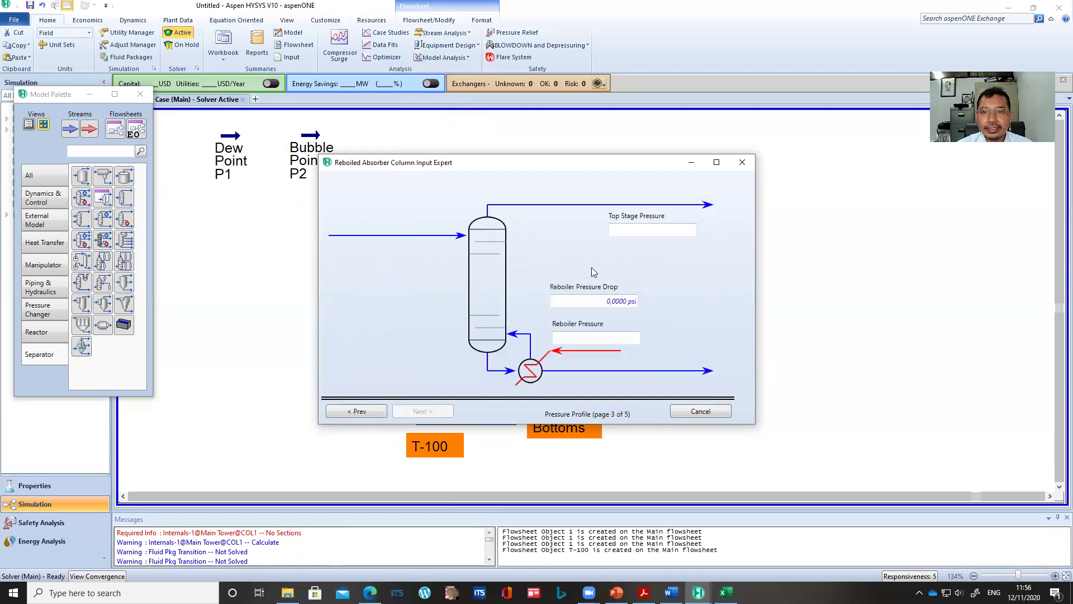
# Set the top stage and reboiler pressures to 120 psia and finish the column setup, leaving temperature estimates and boil-up ratio blank.
pyautogui.click(623, 230)
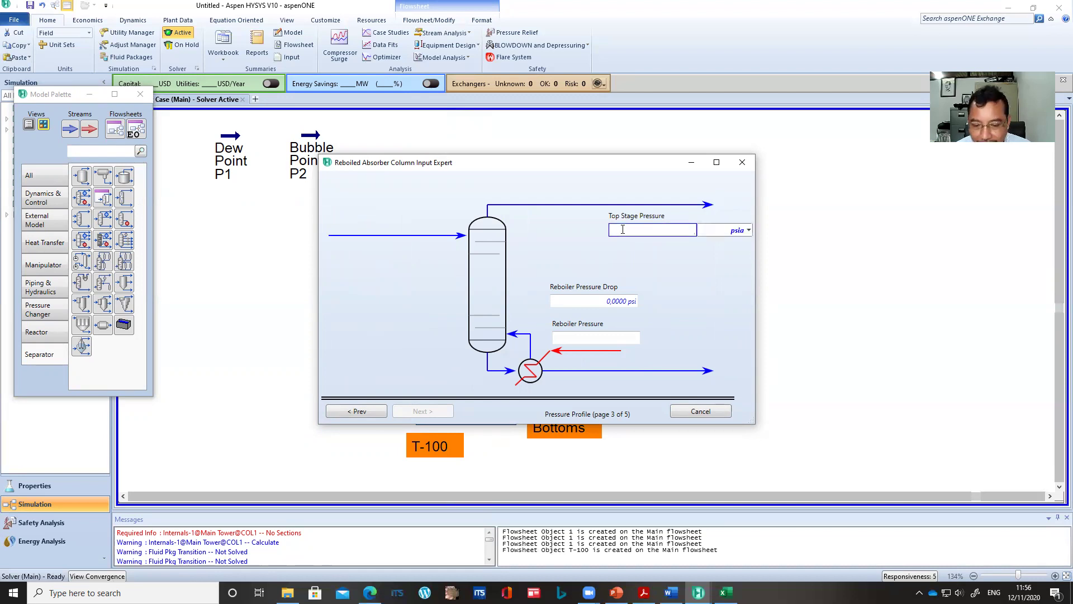
pyautogui.write('120')
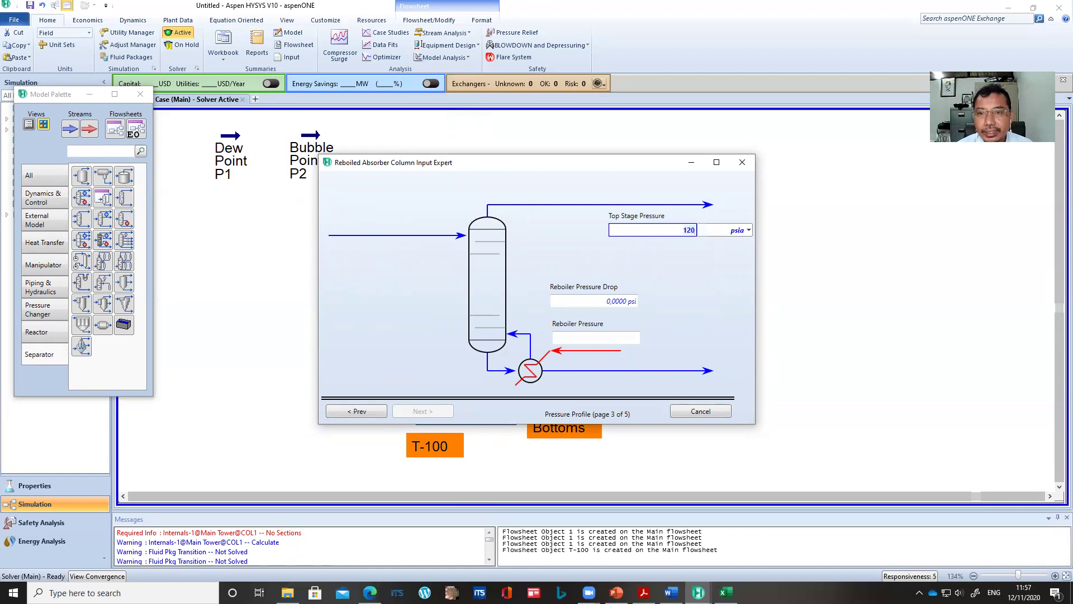
pyautogui.click(591, 336)
pyautogui.write('120')
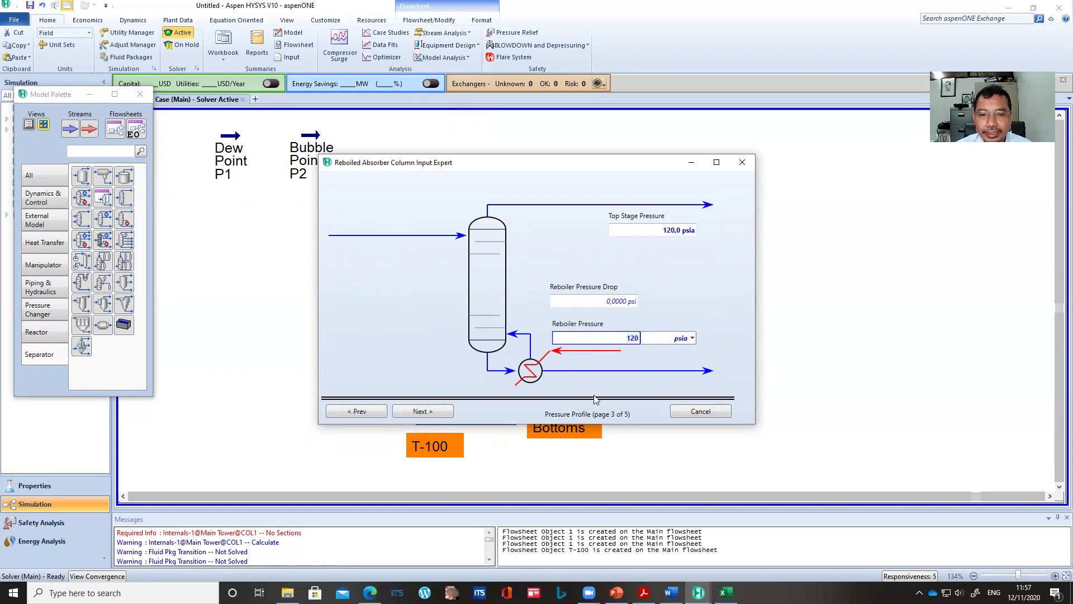
pyautogui.click(428, 413)
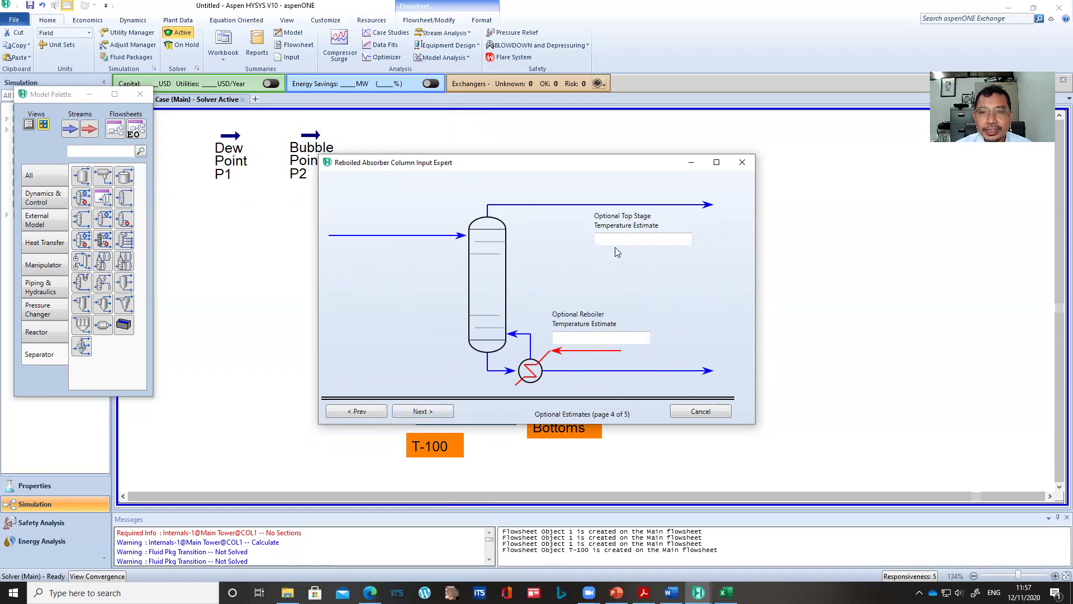
pyautogui.click(428, 413)
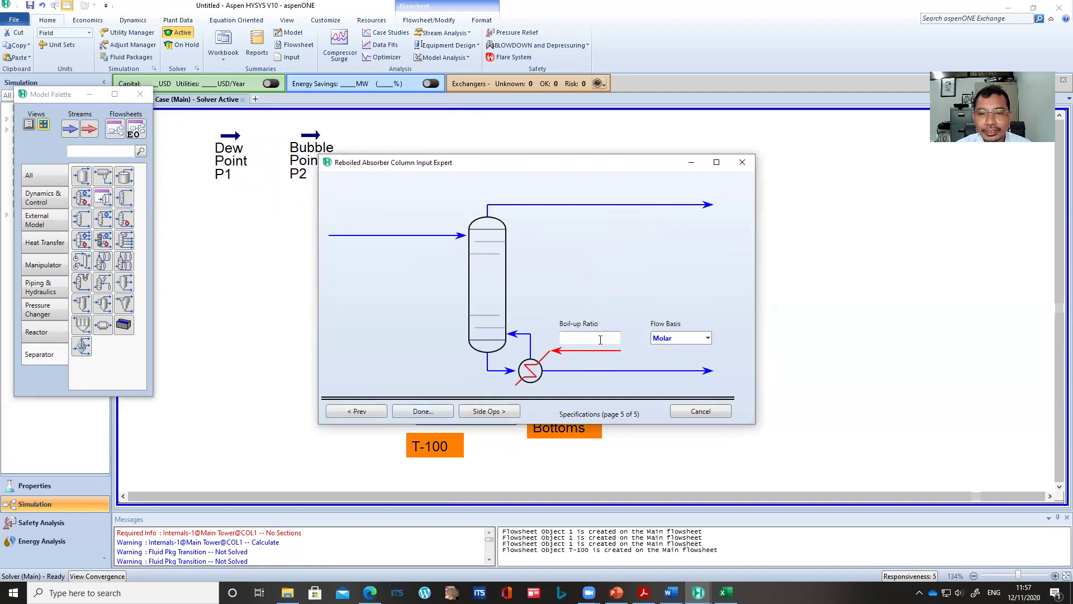
pyautogui.click(433, 412)
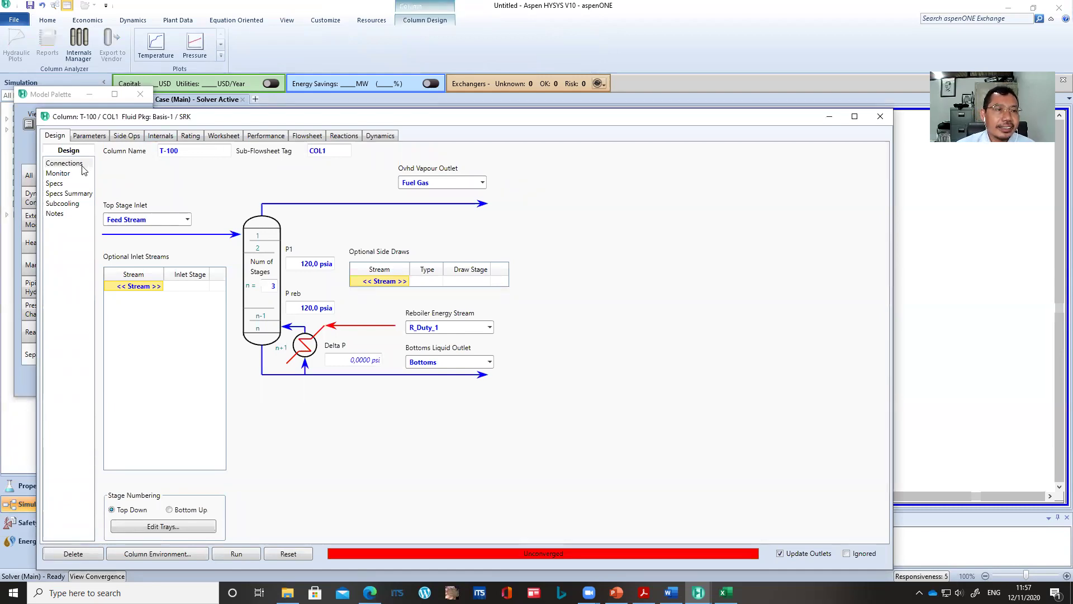
# Add a Column Component Flow specification to the column and name it Benzene_D1.
pyautogui.click(66, 174)
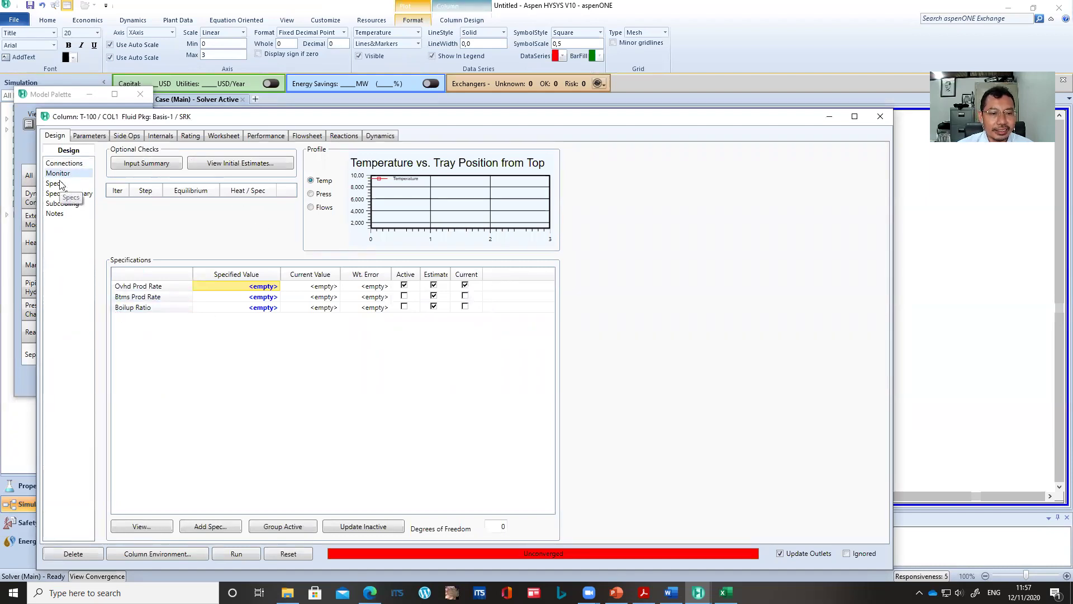
pyautogui.click(209, 527)
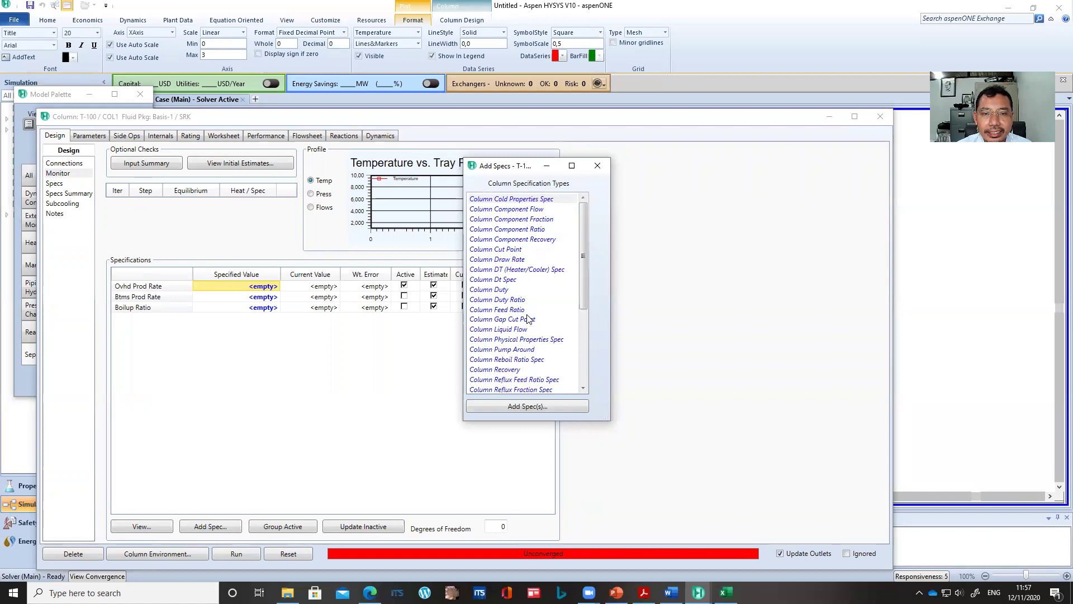
pyautogui.click(529, 211)
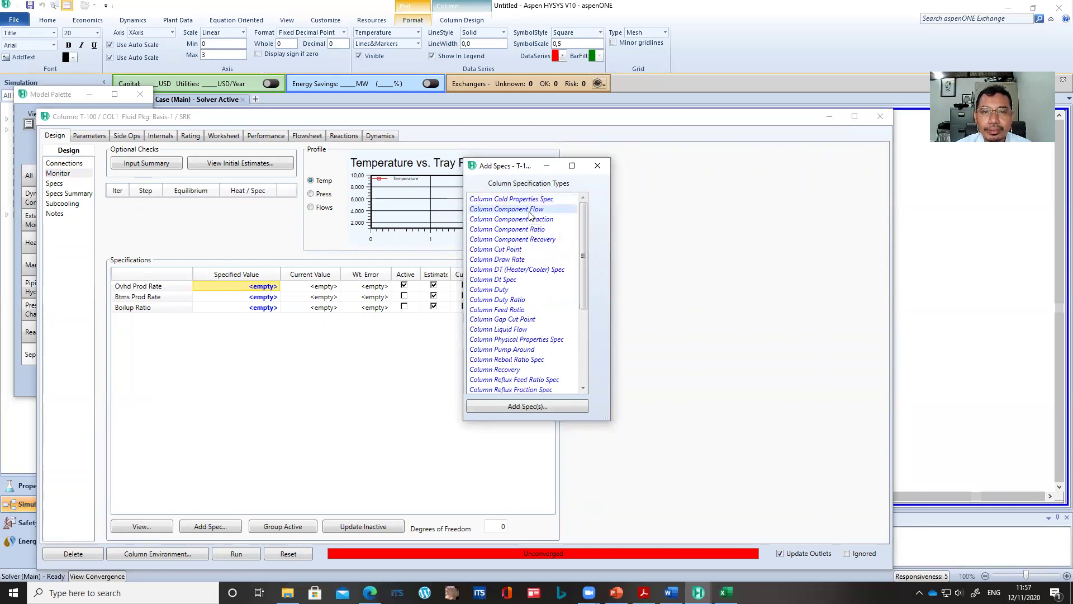
pyautogui.click(535, 408)
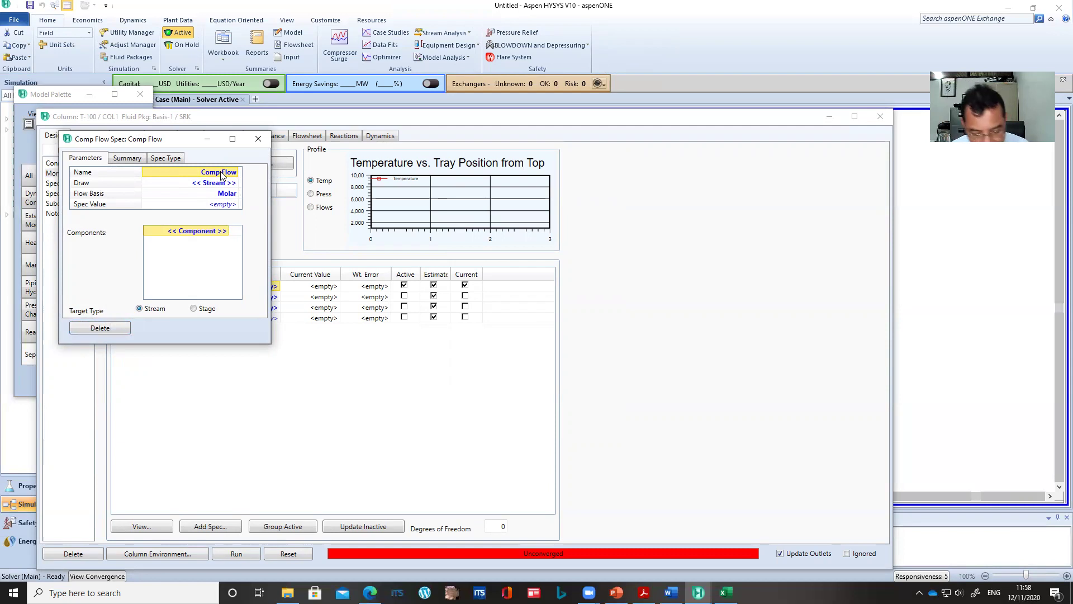
pyautogui.write('Ben')
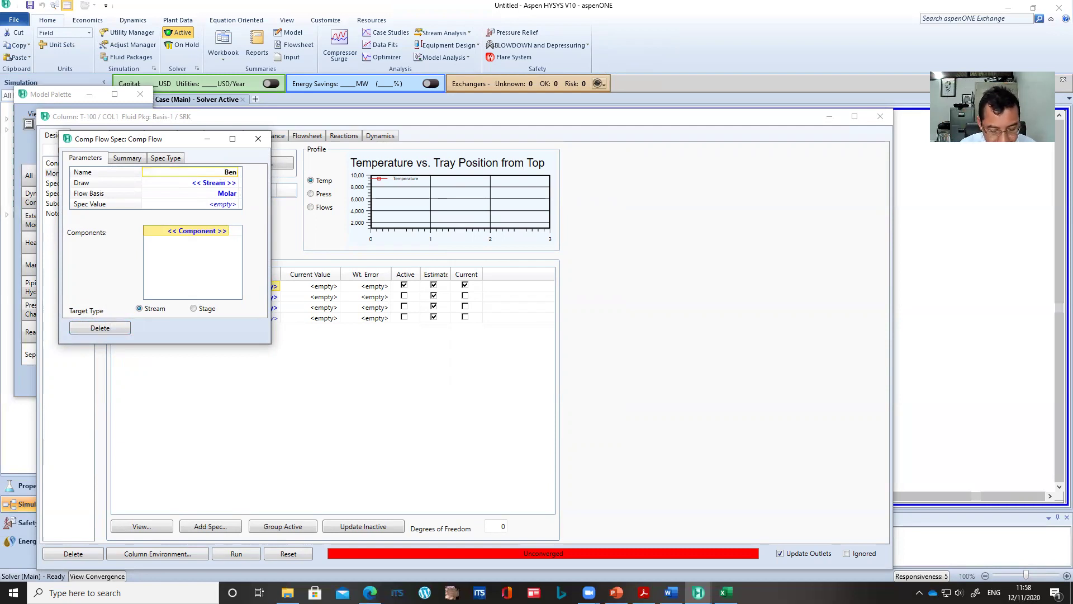
pyautogui.write('zene_D1')
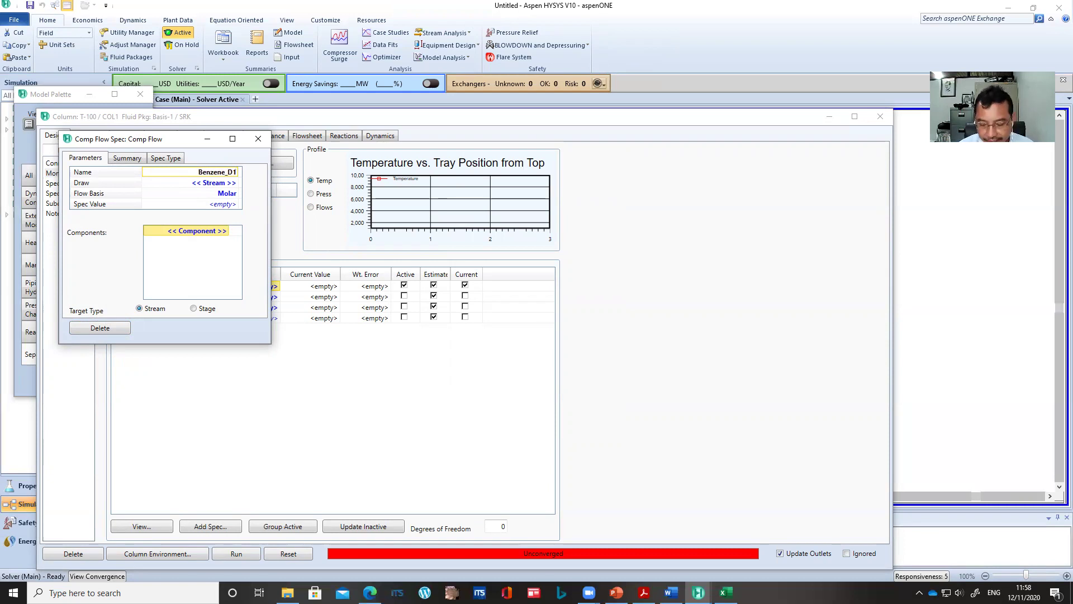
pyautogui.press('Return')
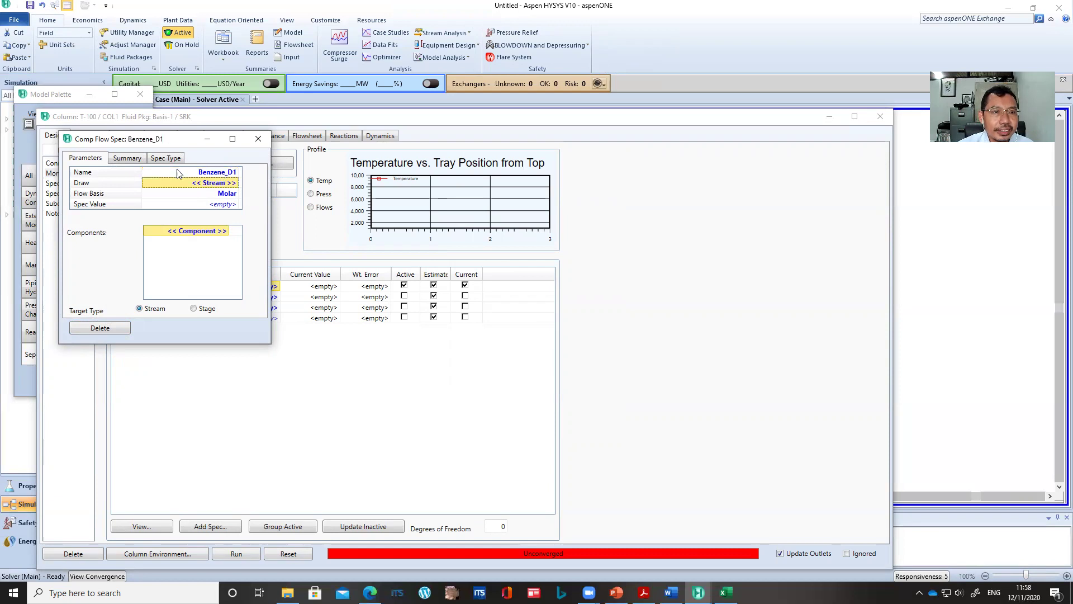
pyautogui.click(236, 183)
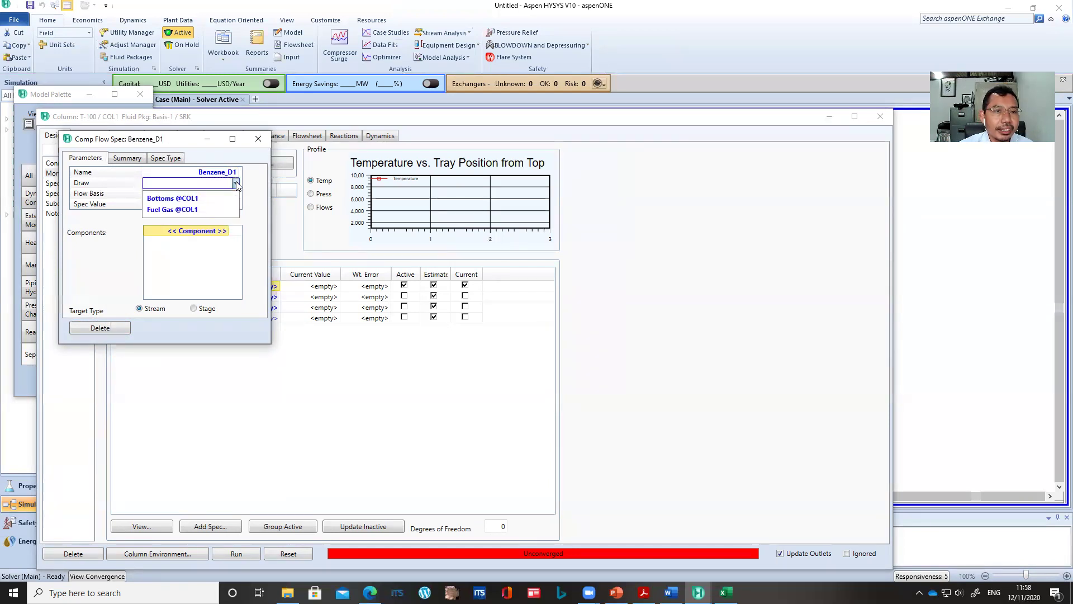
pyautogui.click(202, 209)
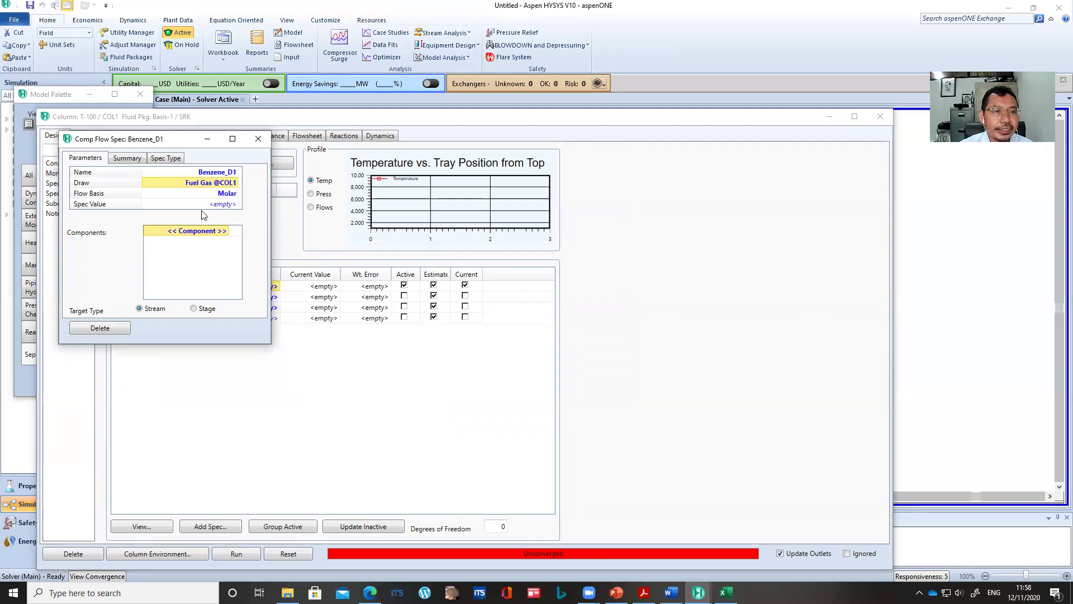
pyautogui.click(231, 205)
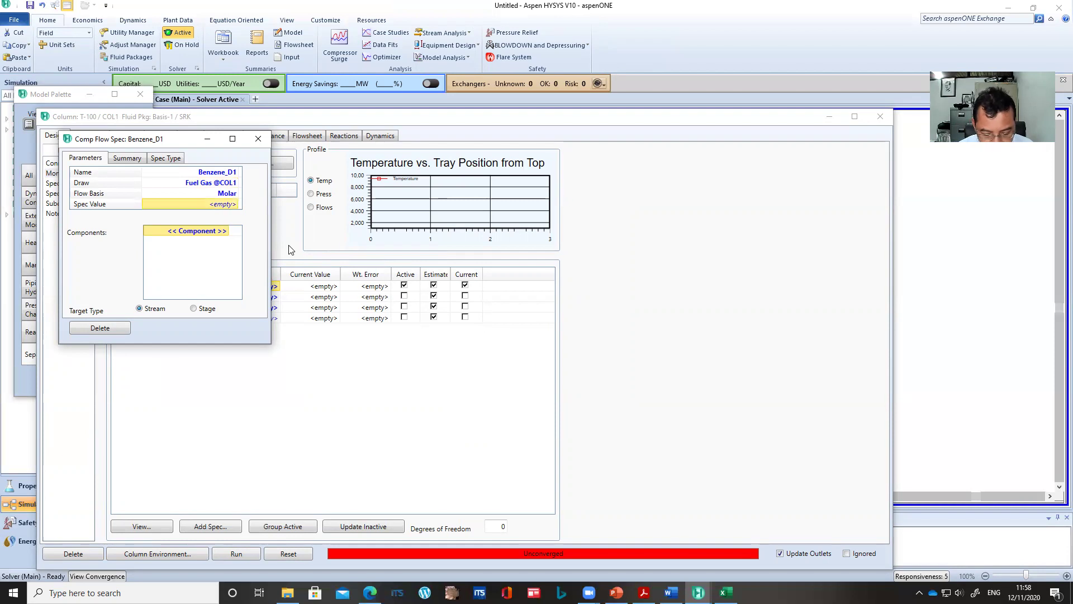
pyautogui.write('1,500')
pyautogui.press('Return')
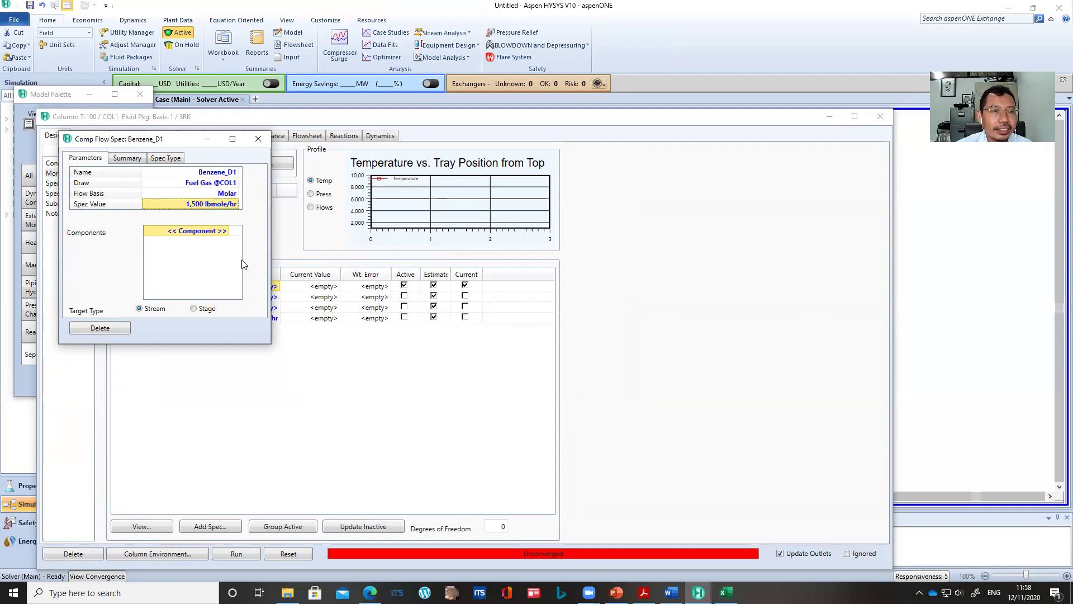
pyautogui.click(226, 231)
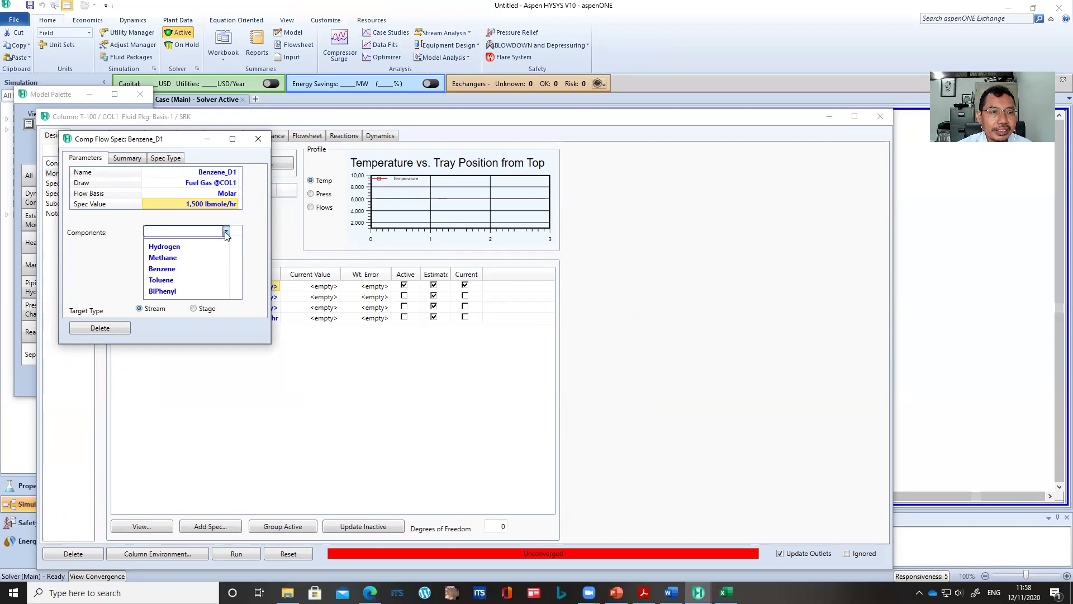
pyautogui.click(180, 269)
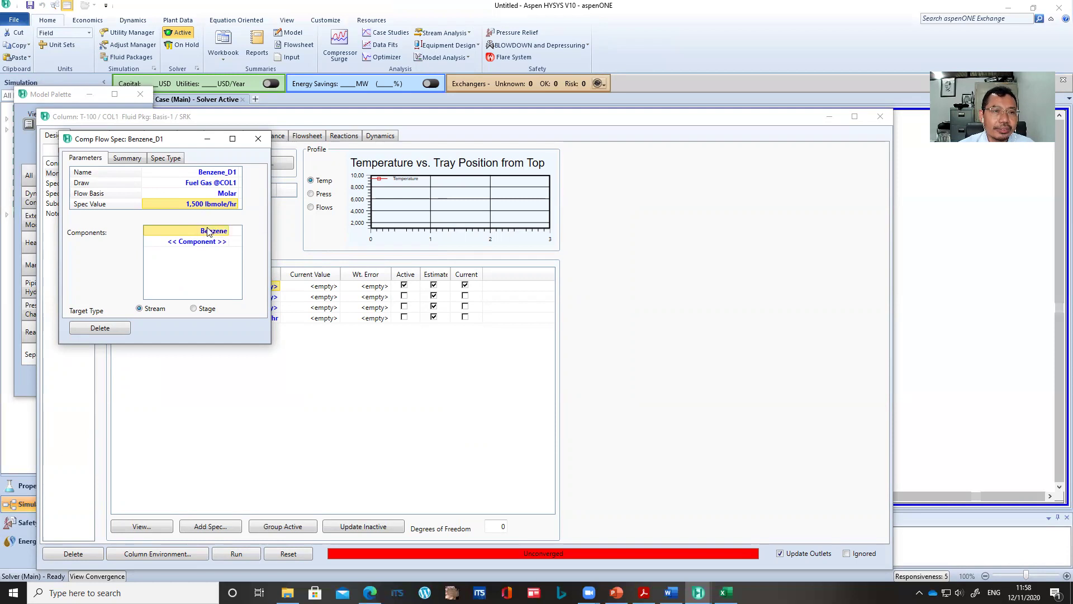
# Deactivate the Ovhd Prod Rate spec and activate Benzene_D1 in its place to solve column T-100, finishing with the column closed.
pyautogui.click(258, 139)
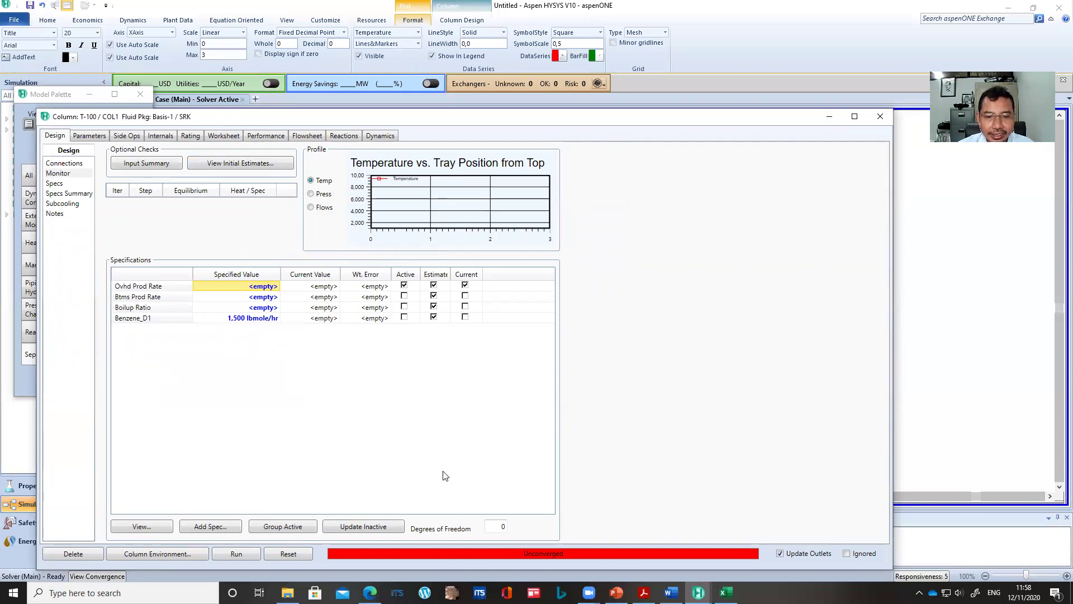
pyautogui.click(404, 285)
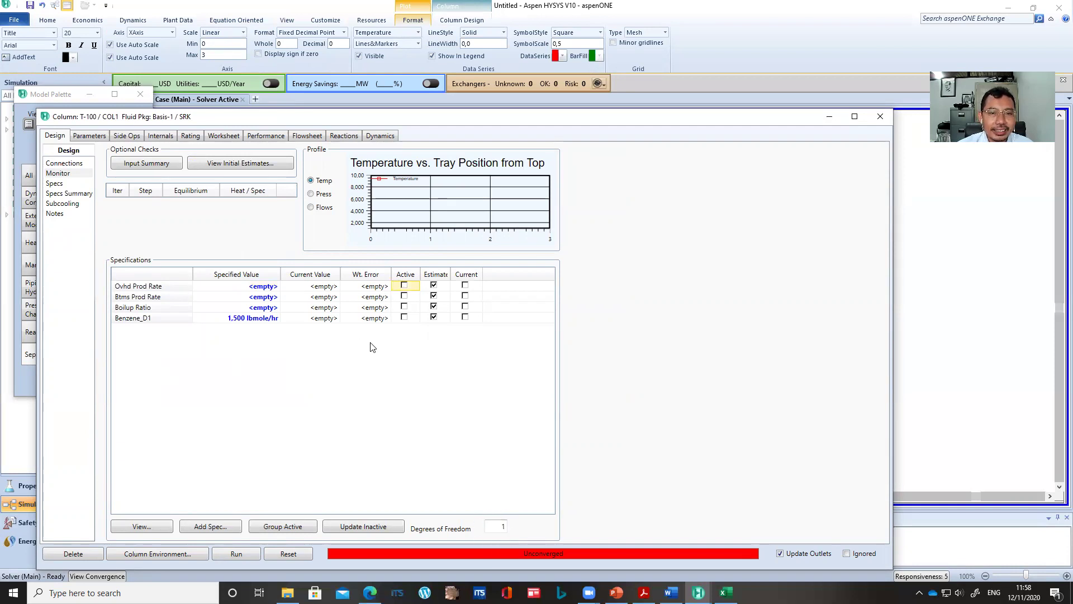
pyautogui.click(404, 317)
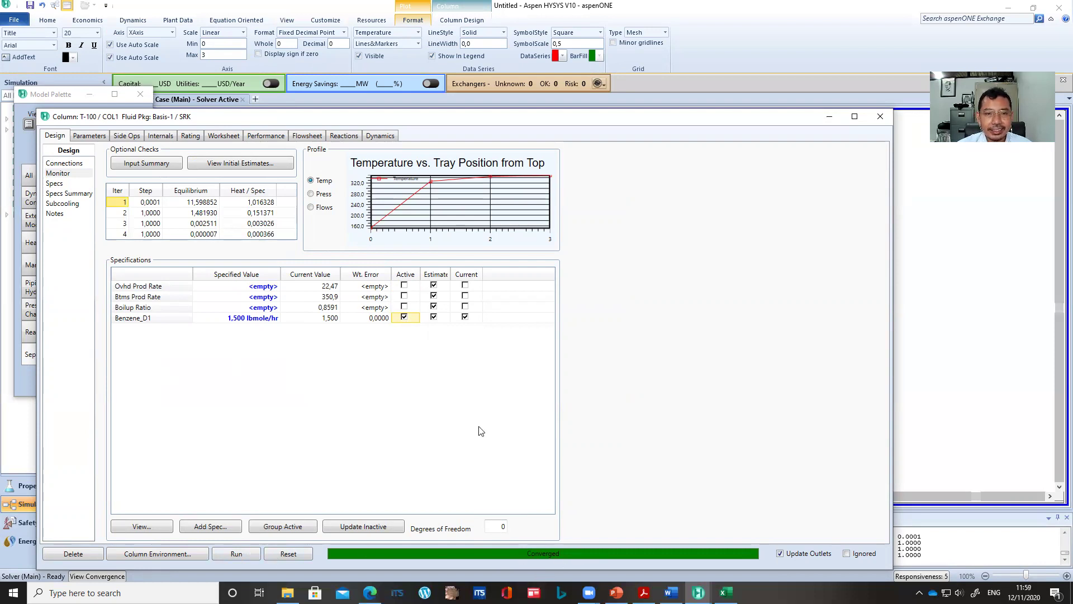
pyautogui.moveTo(377, 233)
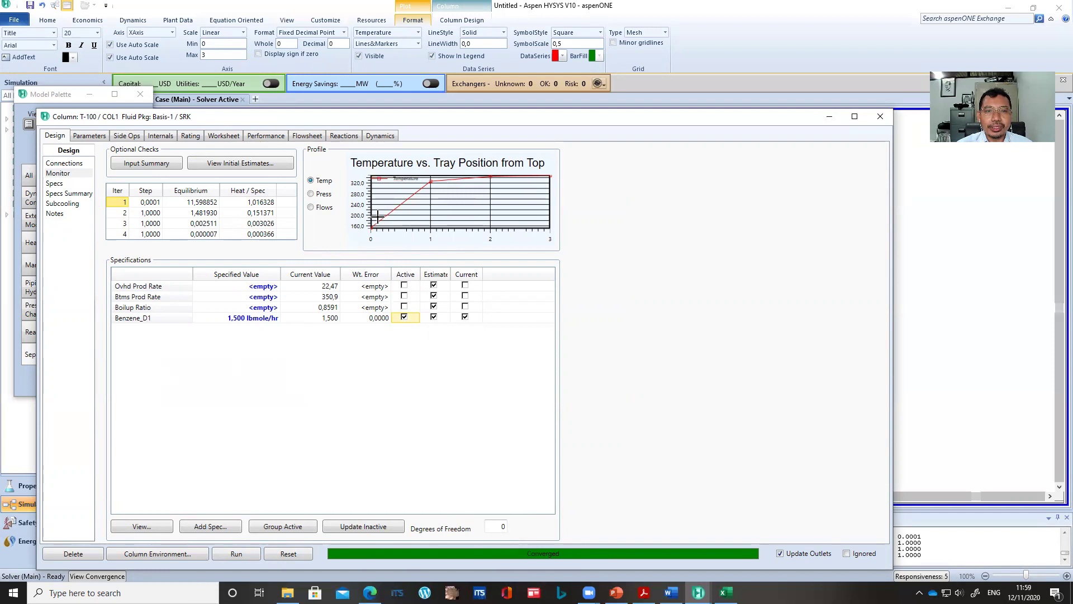
pyautogui.moveTo(432, 181)
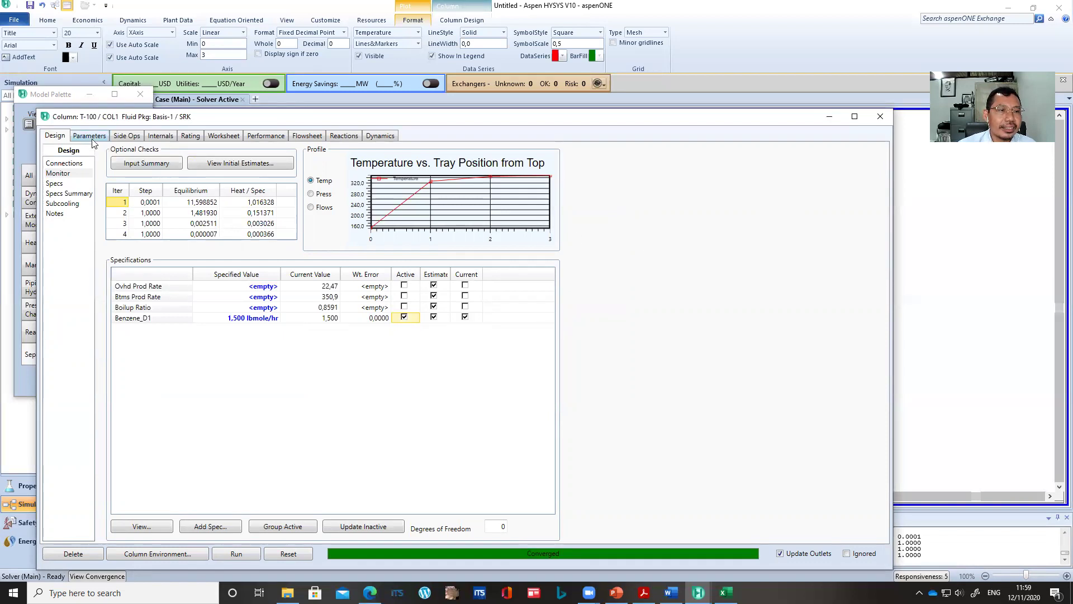
pyautogui.click(878, 118)
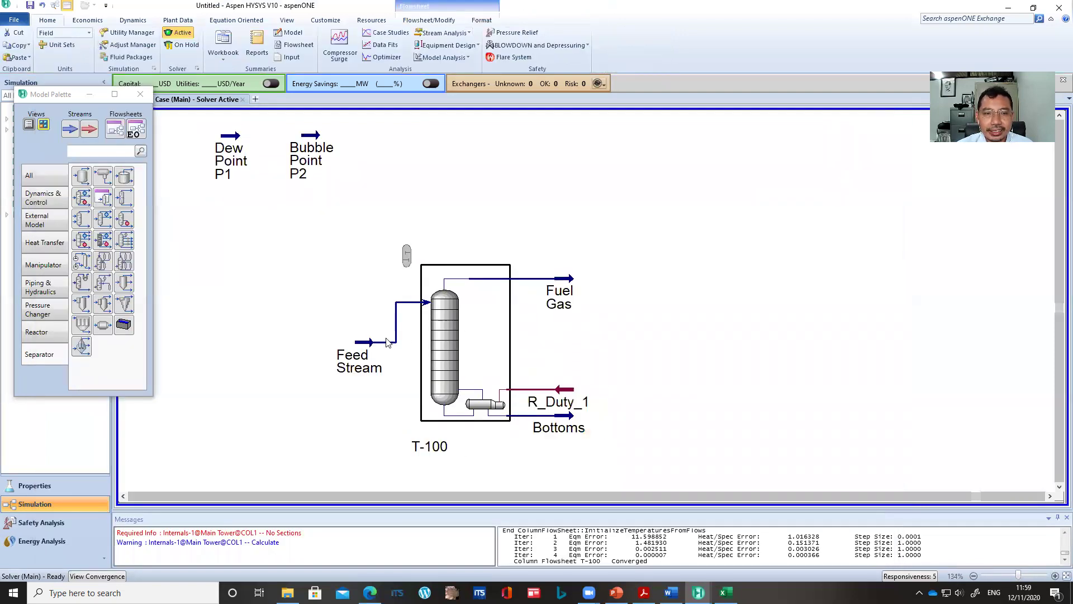
# Align the Feed Stream with the T-100 inlet and move the Bottoms stream farther out from the column on the flowsheet.
pyautogui.moveTo(365, 345)
pyautogui.moveTo(365, 345); pyautogui.dragTo(359, 311)
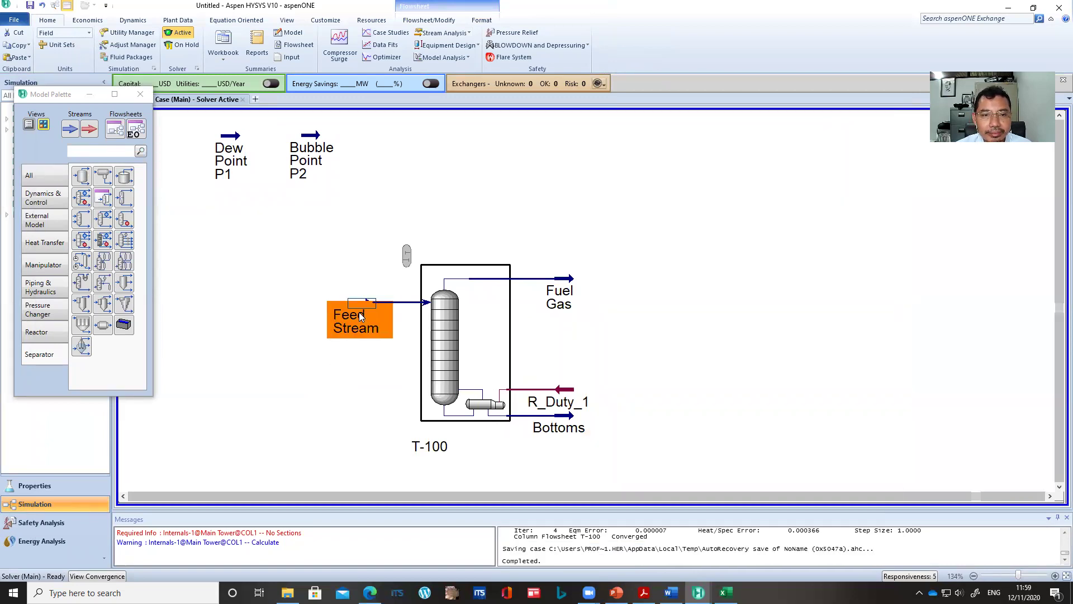
pyautogui.click(648, 355)
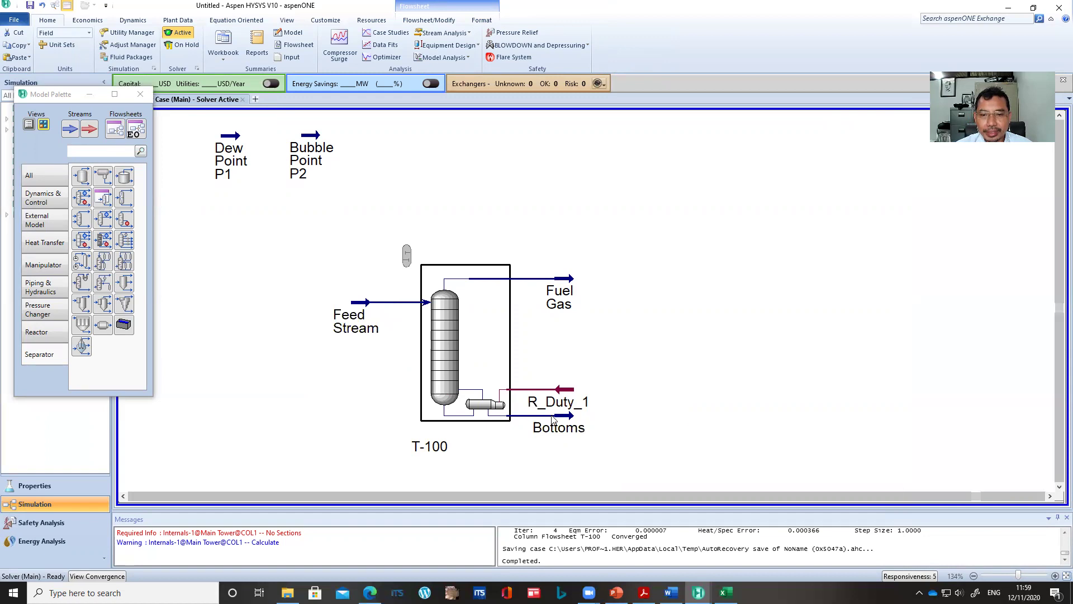
pyautogui.moveTo(552, 419)
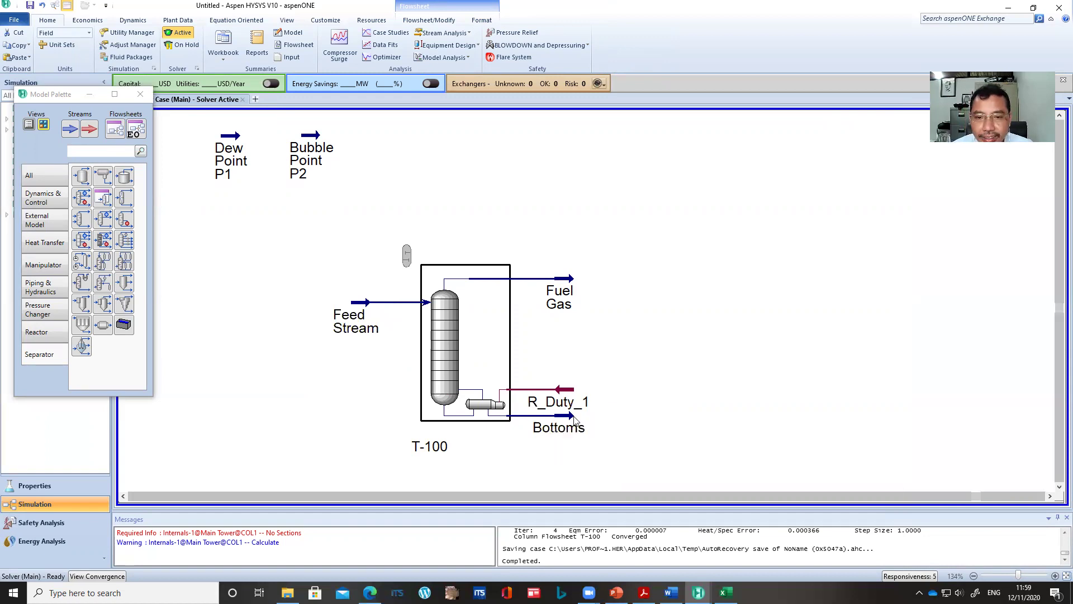
pyautogui.click(568, 421)
pyautogui.moveTo(568, 420); pyautogui.dragTo(606, 419)
pyautogui.click(708, 409)
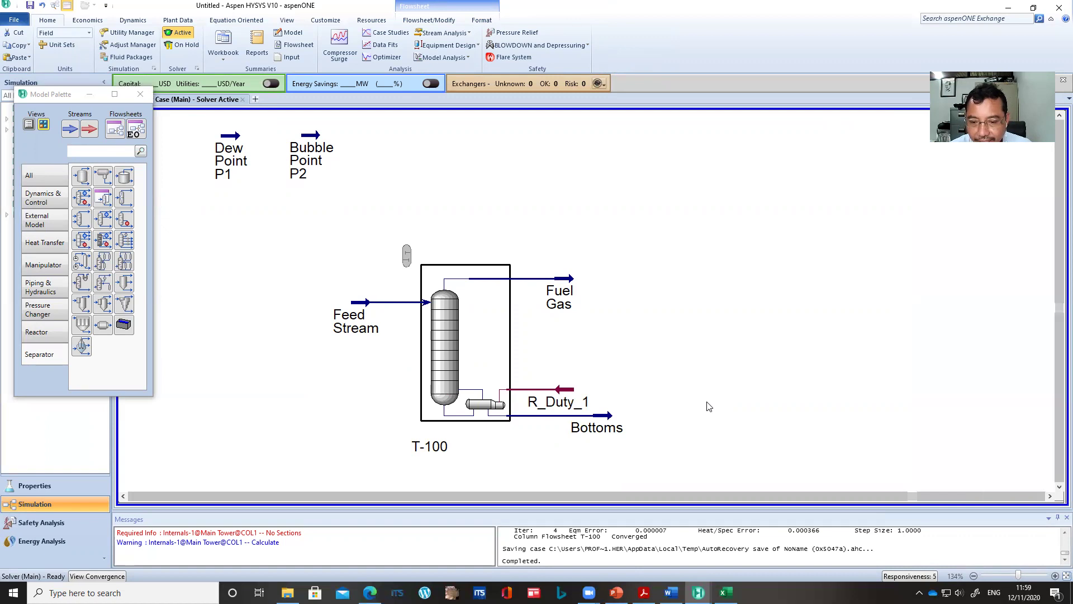
# Examine the conditions and the composition of the Bottoms stream leaving T-100.
pyautogui.click(600, 418)
pyautogui.doubleClick(599, 415)
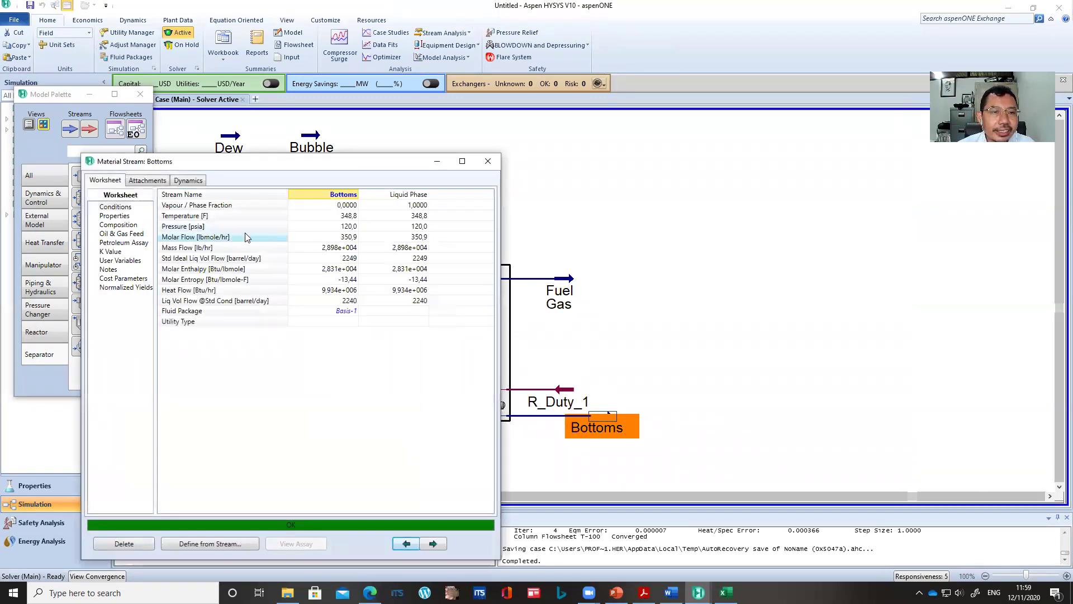
pyautogui.click(115, 224)
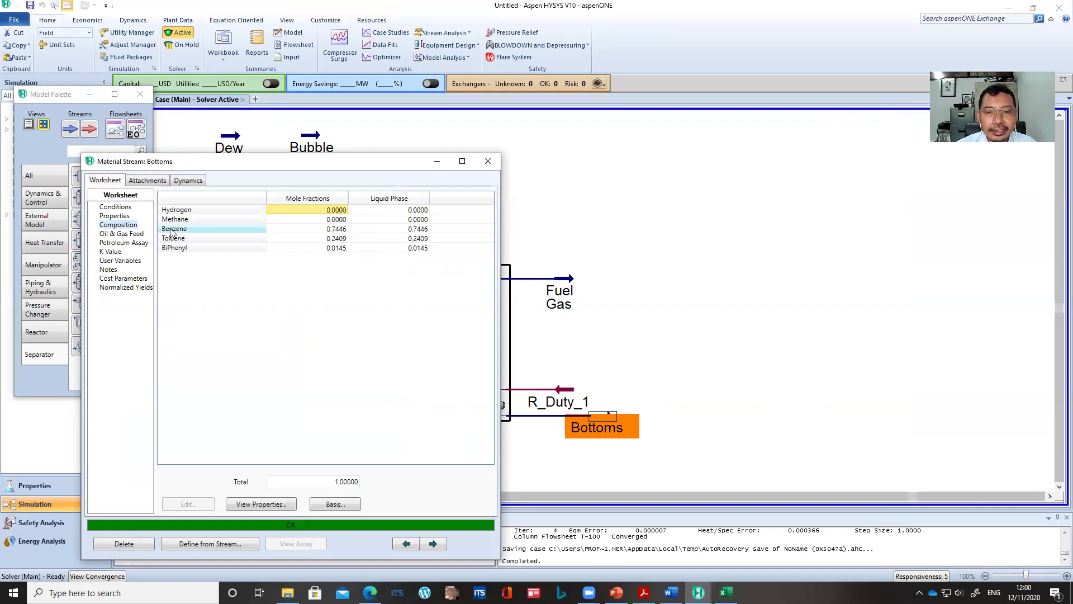
pyautogui.click(486, 162)
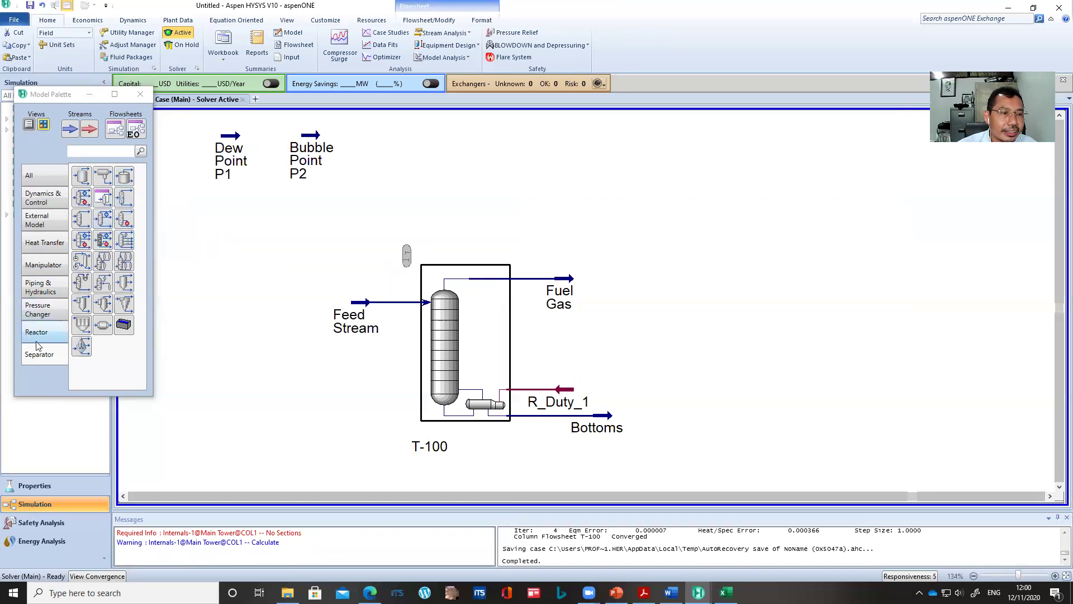
# Place a shortcut column on the flowsheet above the reboiled absorber T-100.
pyautogui.click(103, 240)
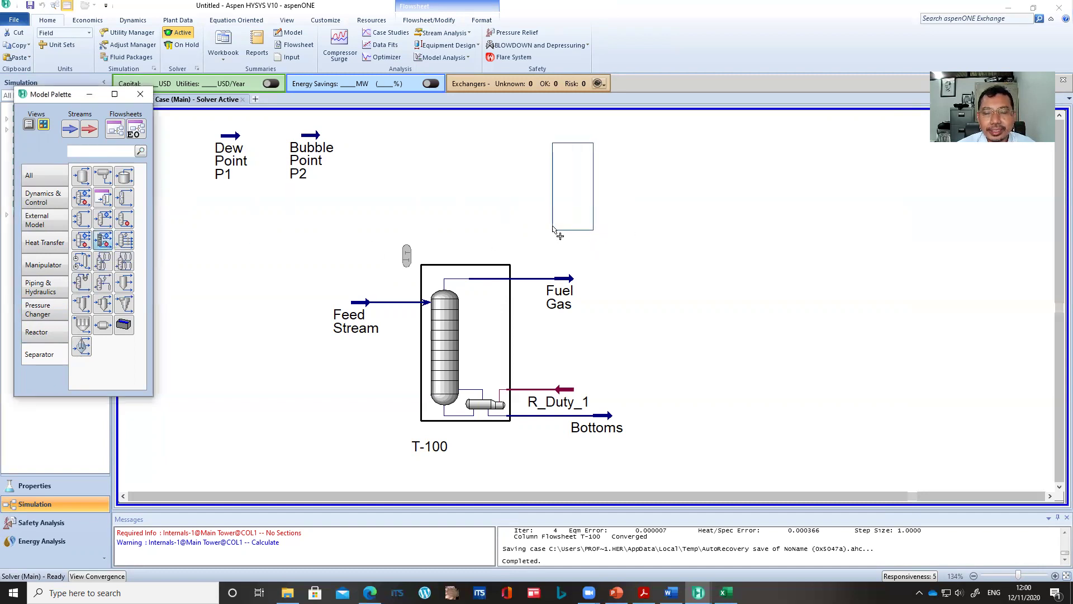
pyautogui.click(501, 222)
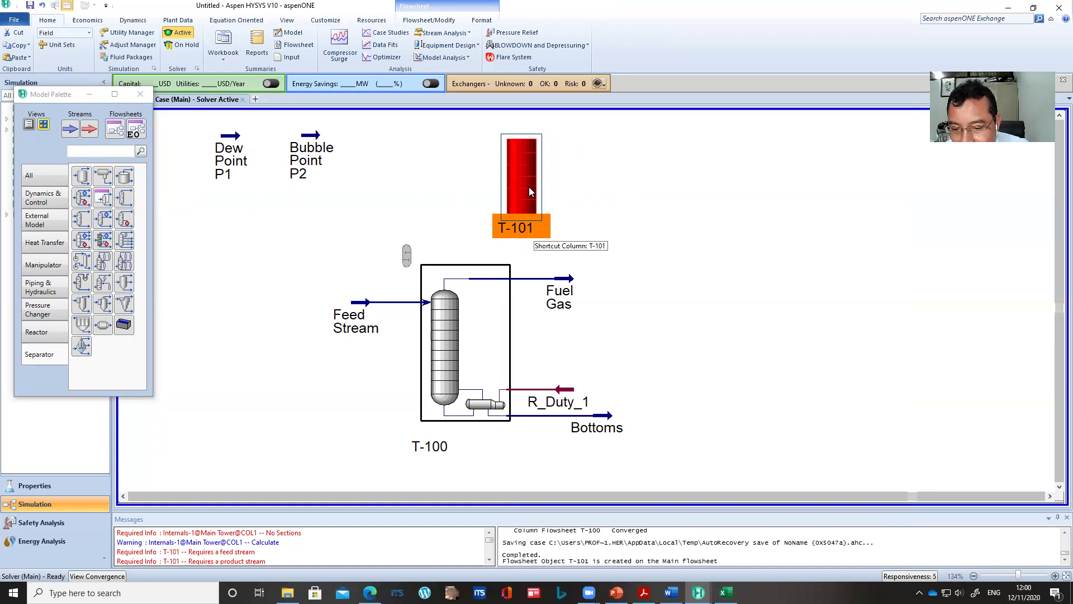
pyautogui.click(619, 210)
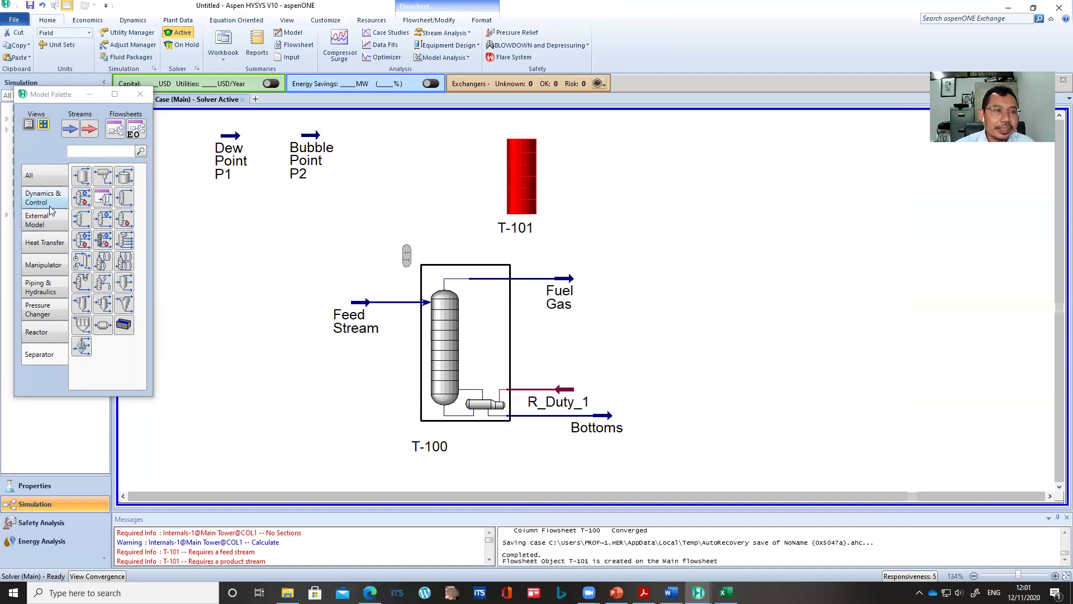
# Add a material stream beside the shortcut column and name it Bottoms - Specs.
pyautogui.click(70, 129)
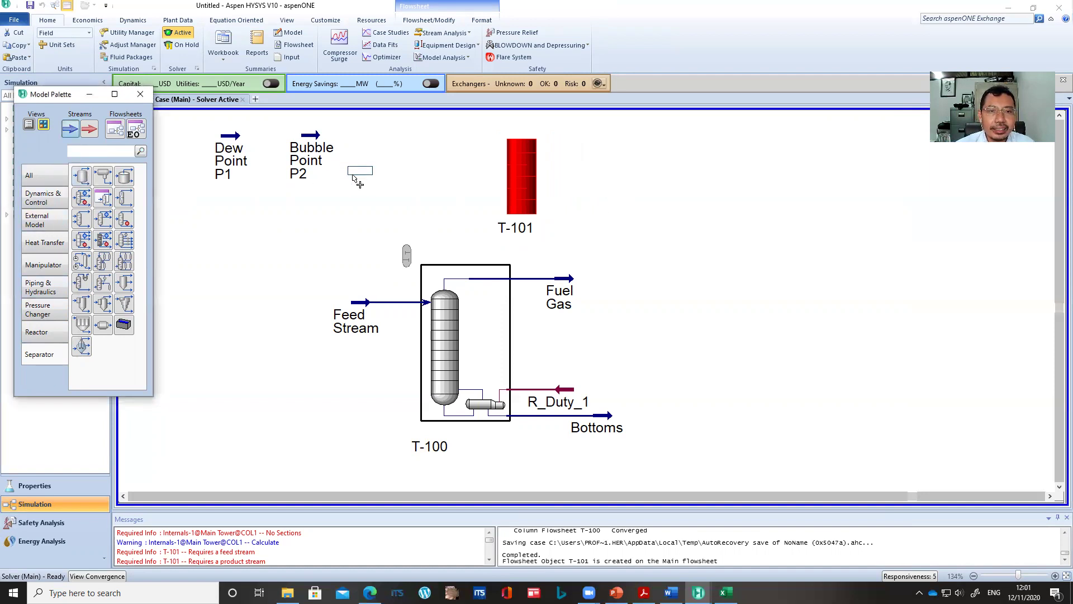
pyautogui.click(440, 177)
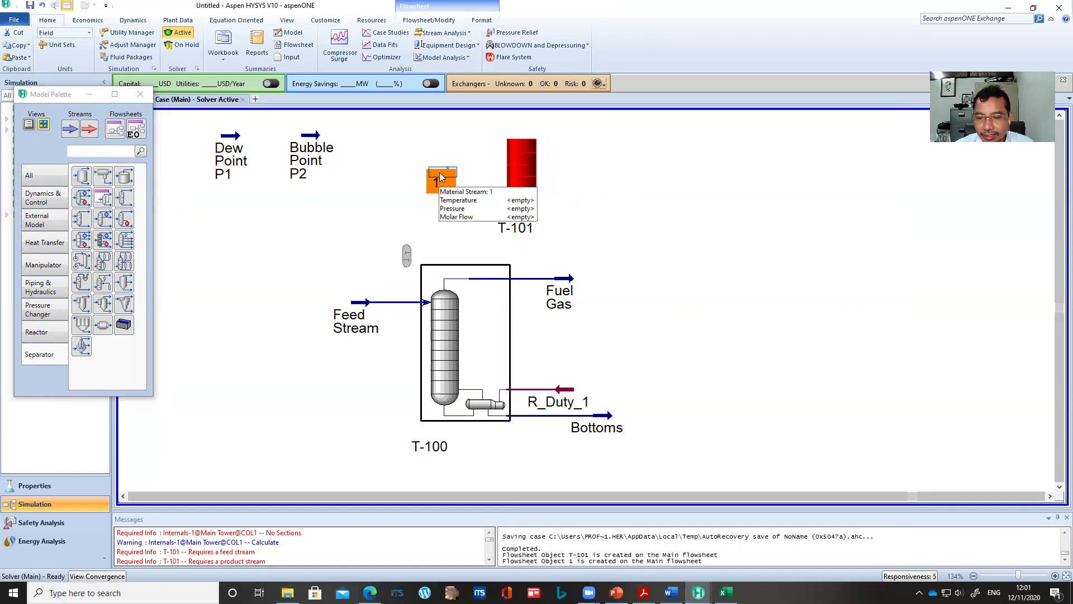
pyautogui.doubleClick(439, 177)
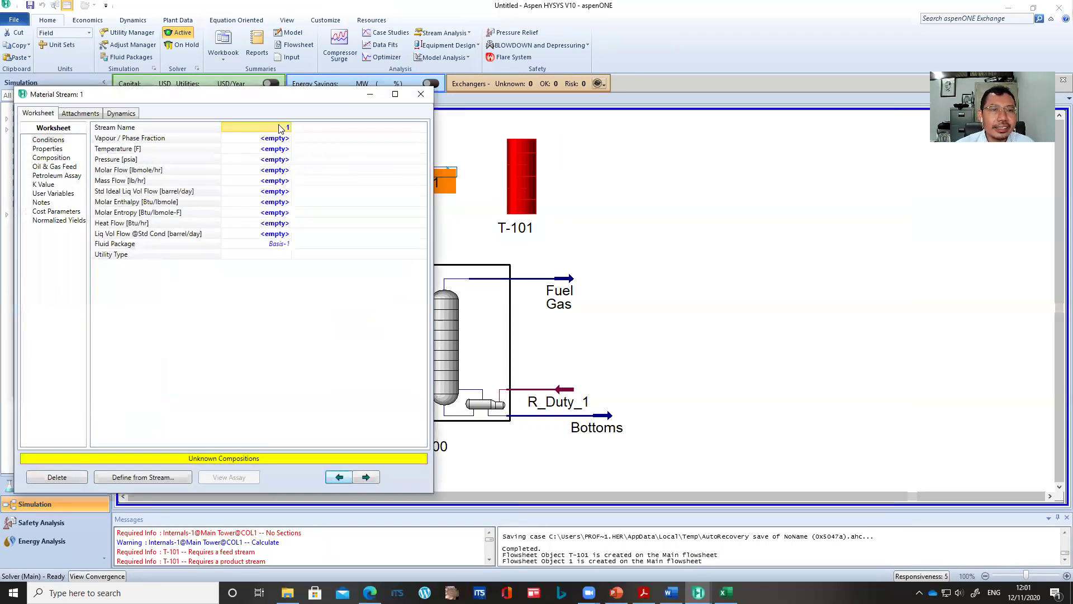
pyautogui.write('Bottoms')
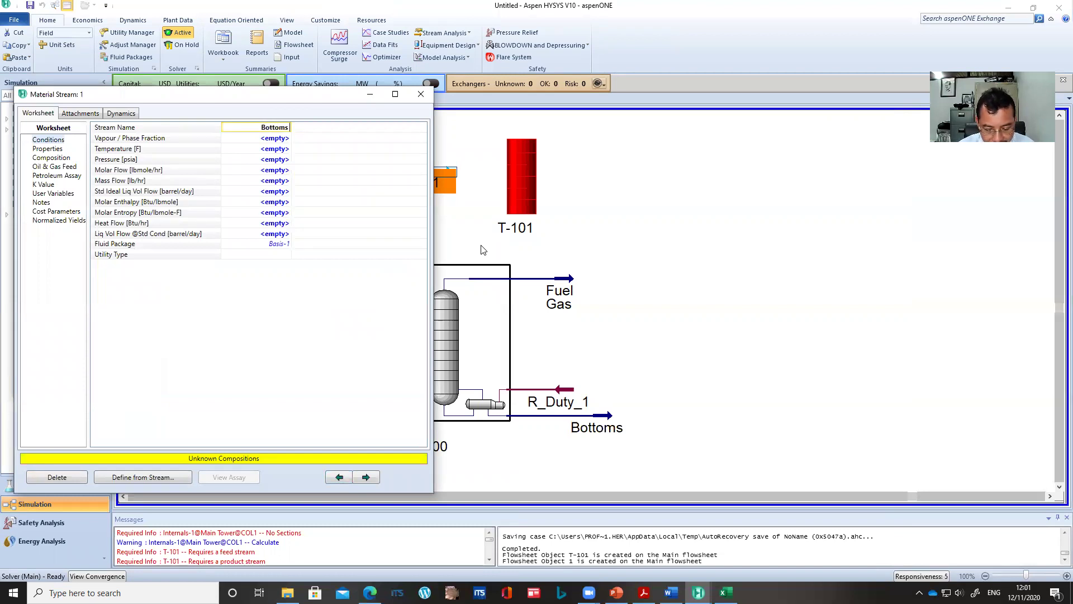
pyautogui.write(' - Specs')
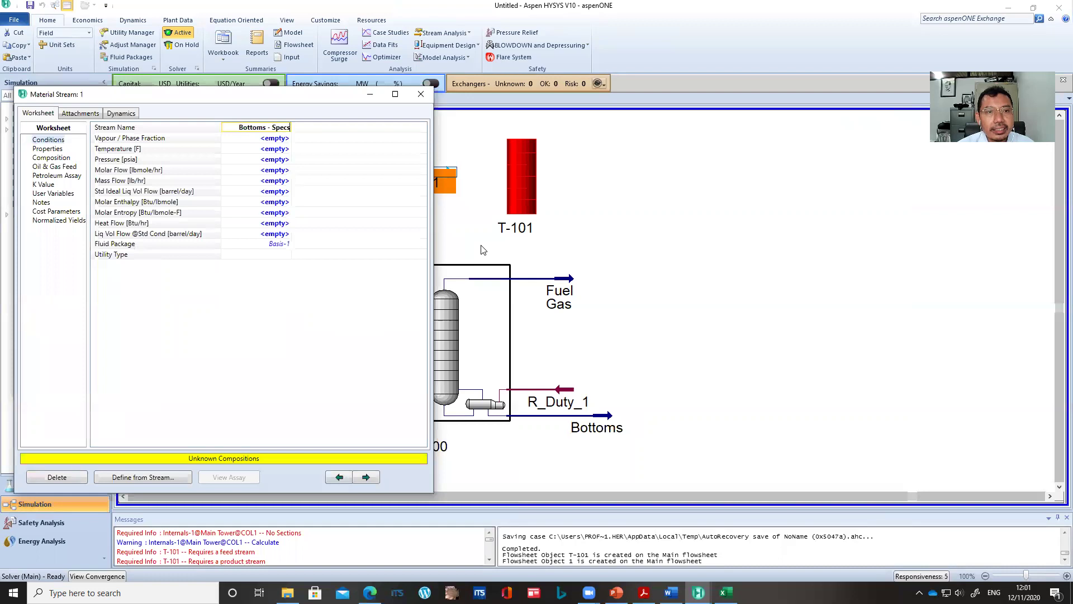
pyautogui.press('Return')
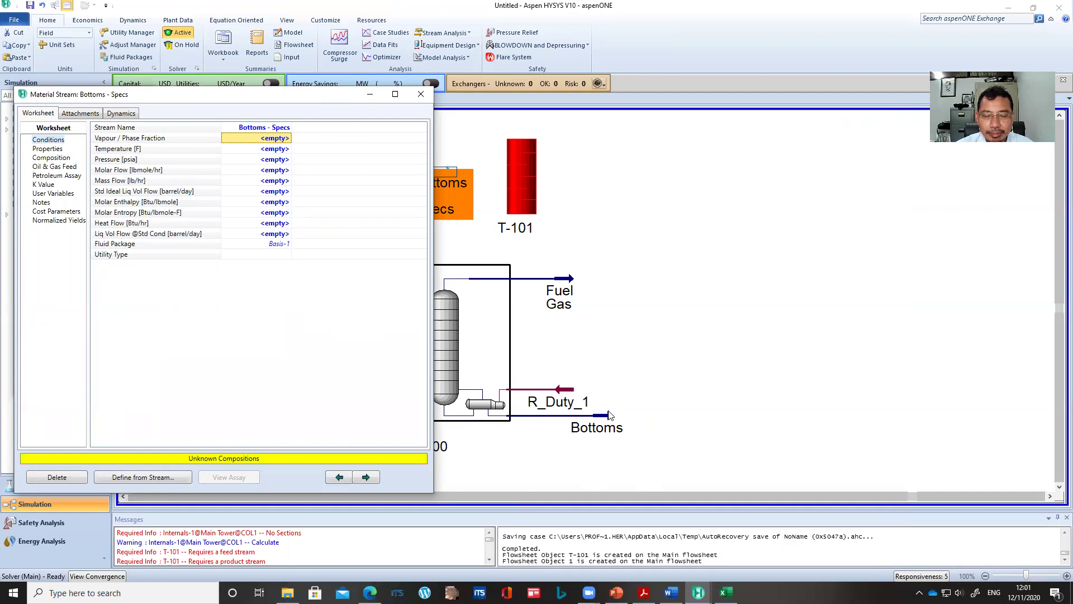
# Define Bottoms - Specs from the Bottoms stream, copying its temperature, pressure, composition and flow on a molar basis.
pyautogui.click(144, 478)
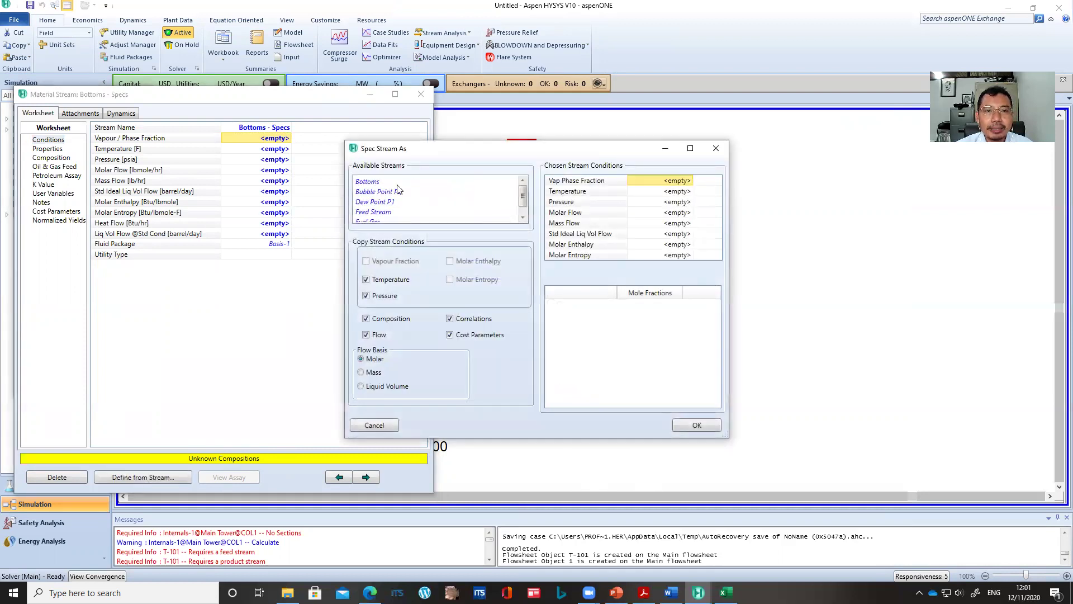
pyautogui.click(369, 181)
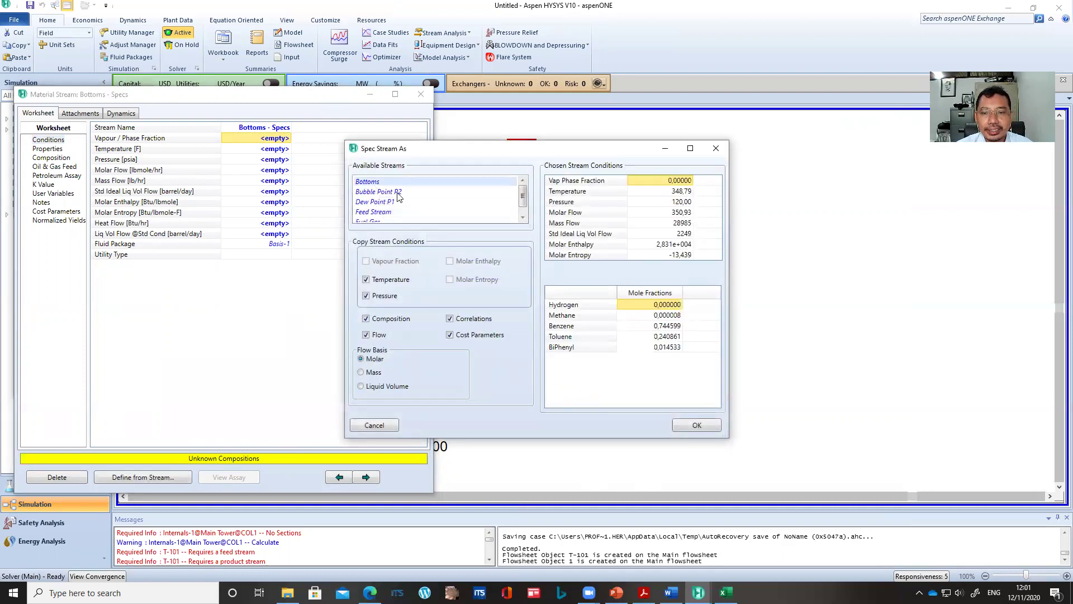
pyautogui.click(693, 426)
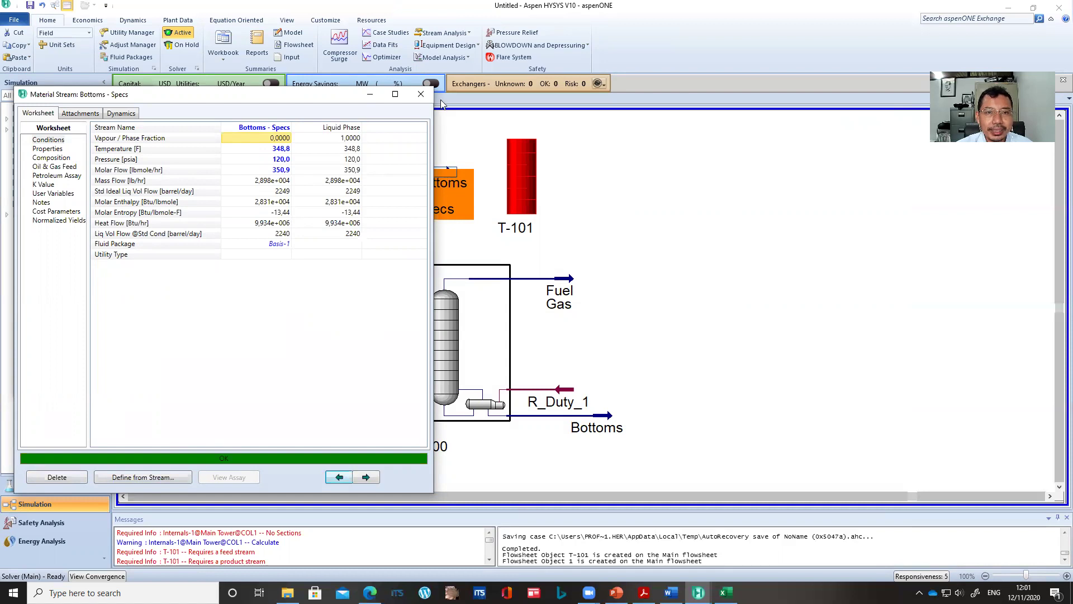
pyautogui.click(420, 97)
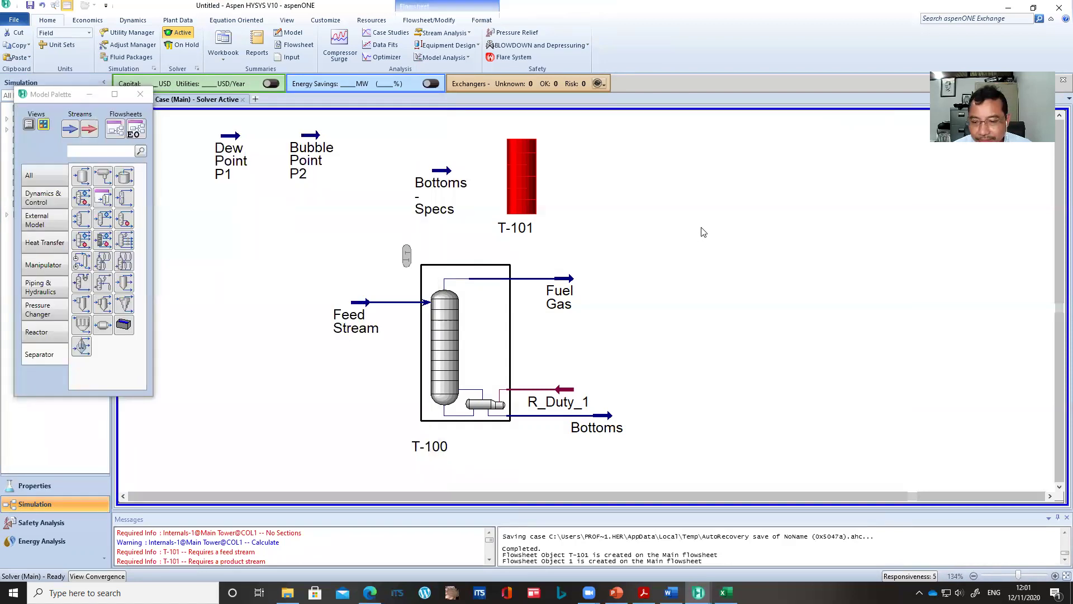
# Connect shortcut column T-101 with Bottoms - Specs as inlet, D1 as distillate and B1 as bottoms.
pyautogui.doubleClick(520, 169)
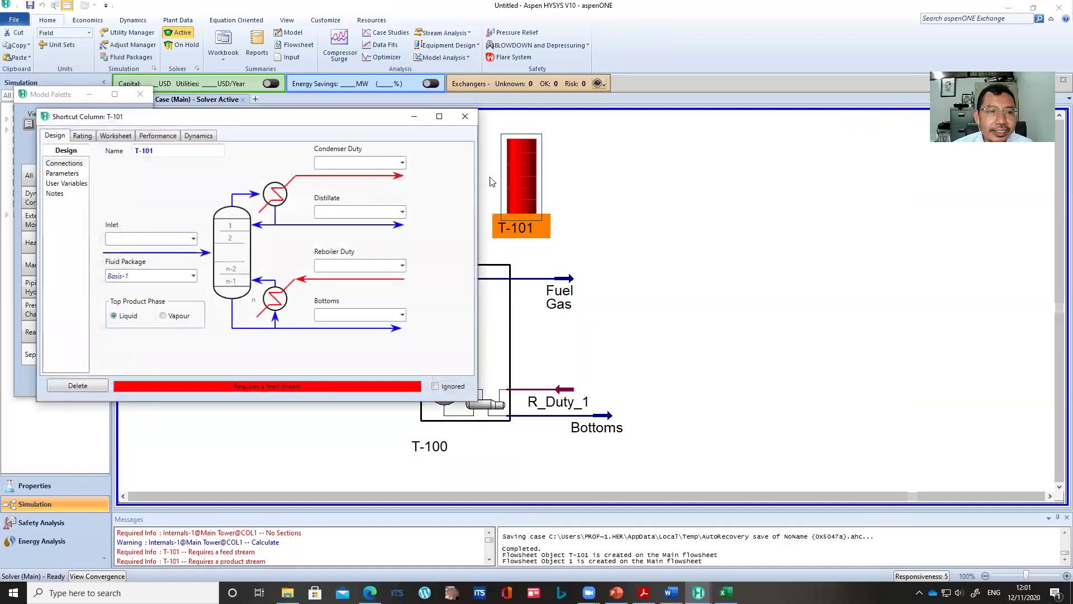
pyautogui.click(193, 239)
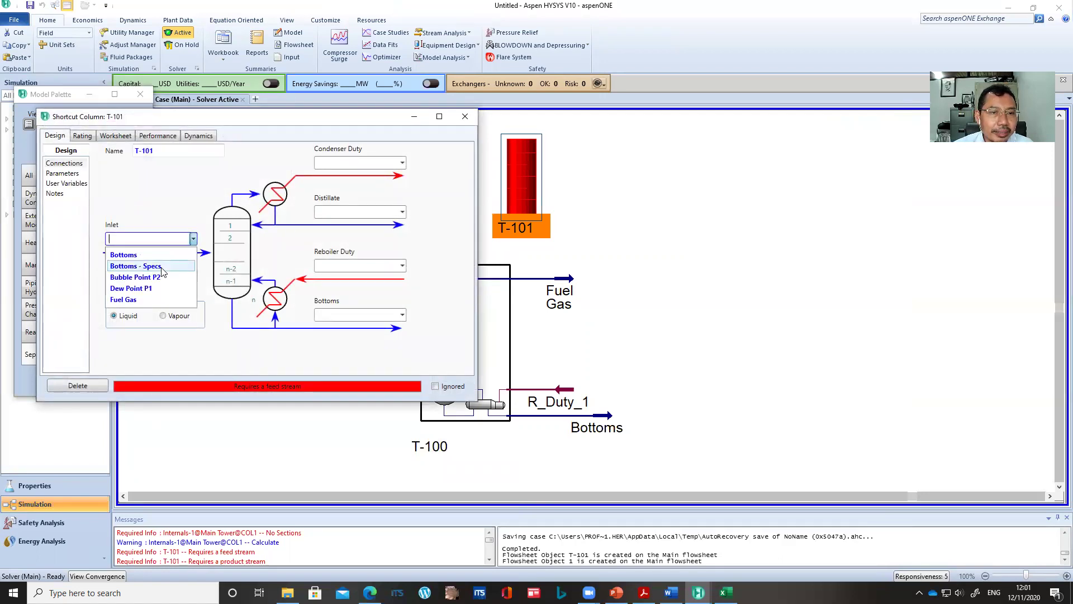
pyautogui.click(136, 266)
pyautogui.click(373, 162)
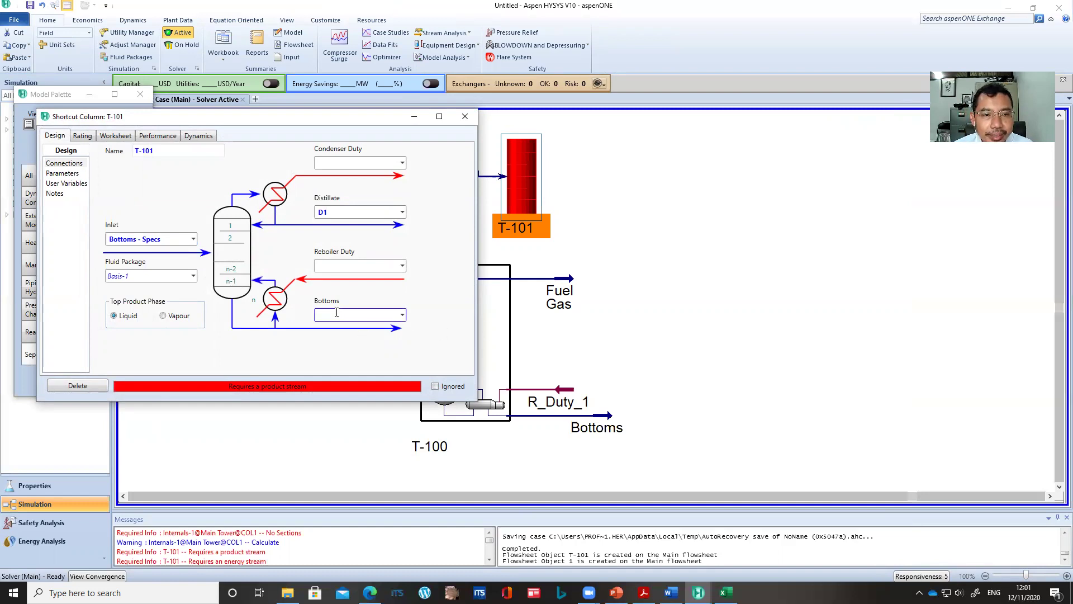
pyautogui.click(336, 312)
pyautogui.write('B1')
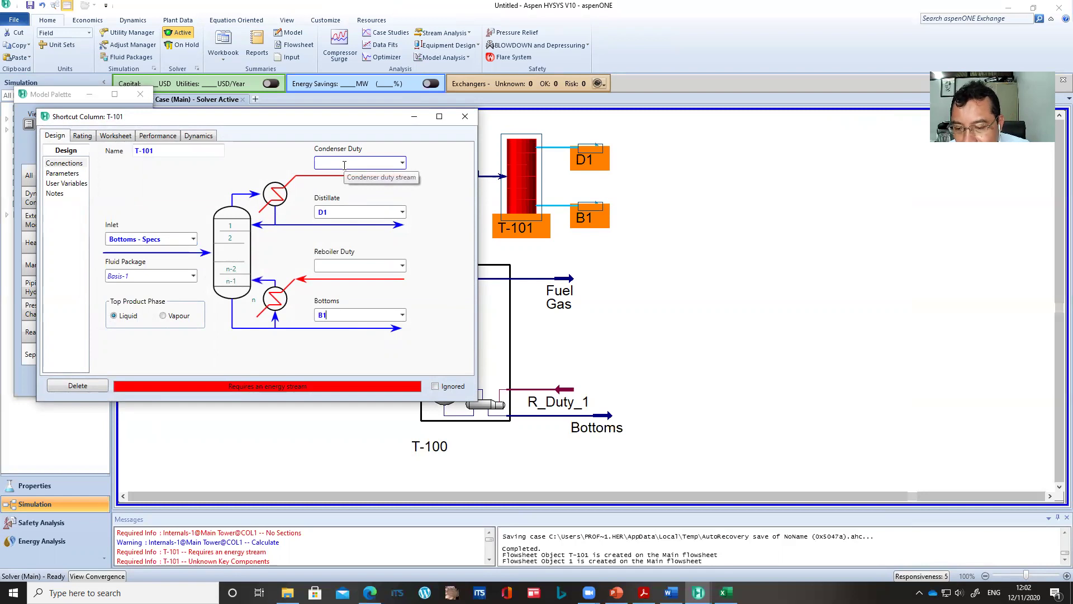
# Assign C1_Duty as the condenser duty stream and R1_Duty as the reboiler duty stream of shortcut column T-101.
pyautogui.click(344, 165)
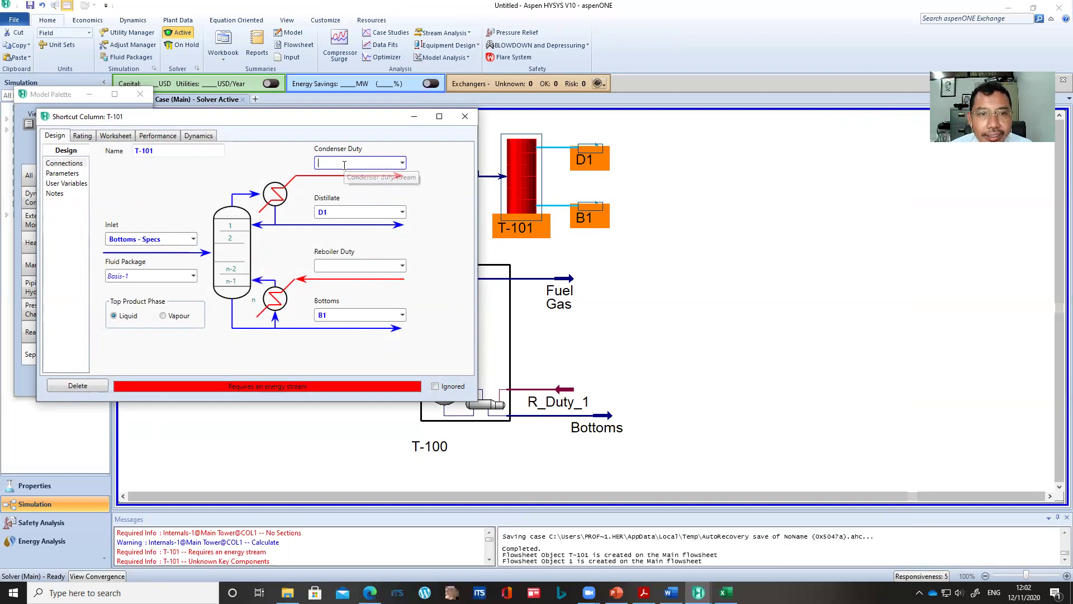
pyautogui.write('C')
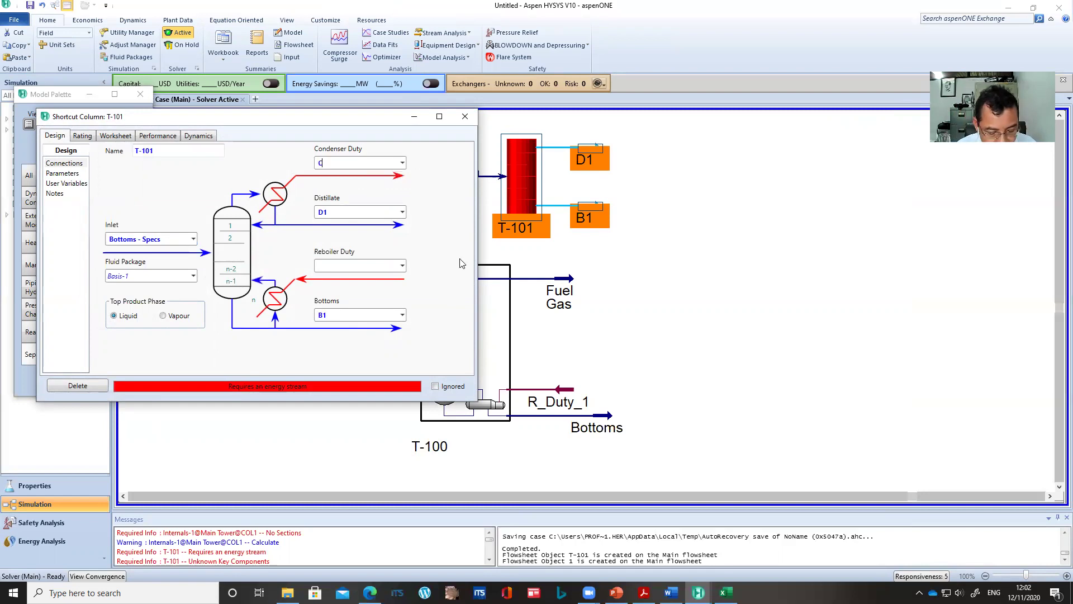
pyautogui.write('1_Duty')
pyautogui.press('Return')
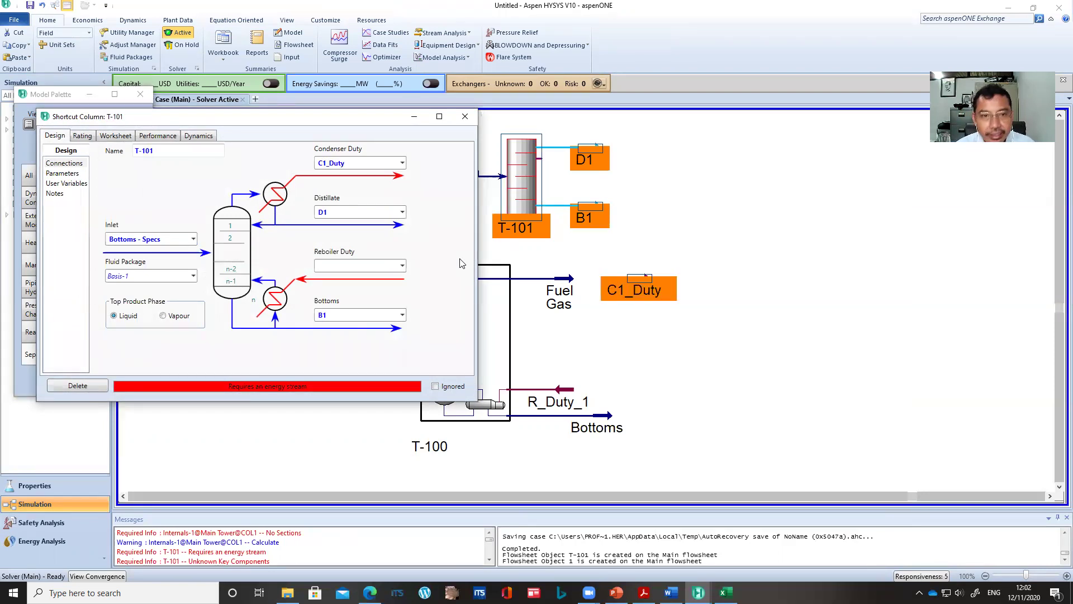
pyautogui.click(369, 265)
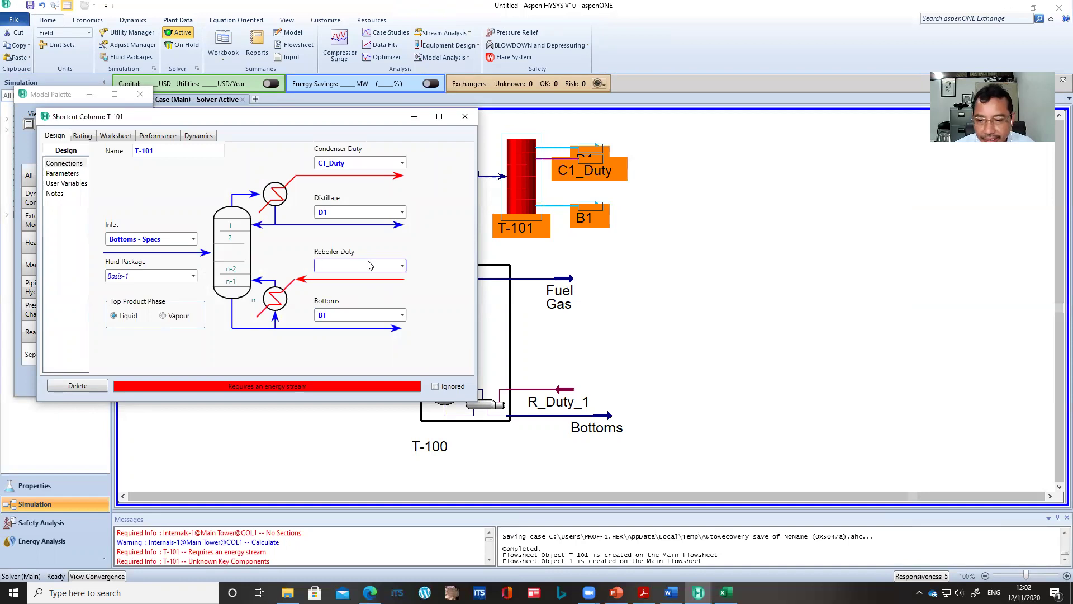
pyautogui.write('R')
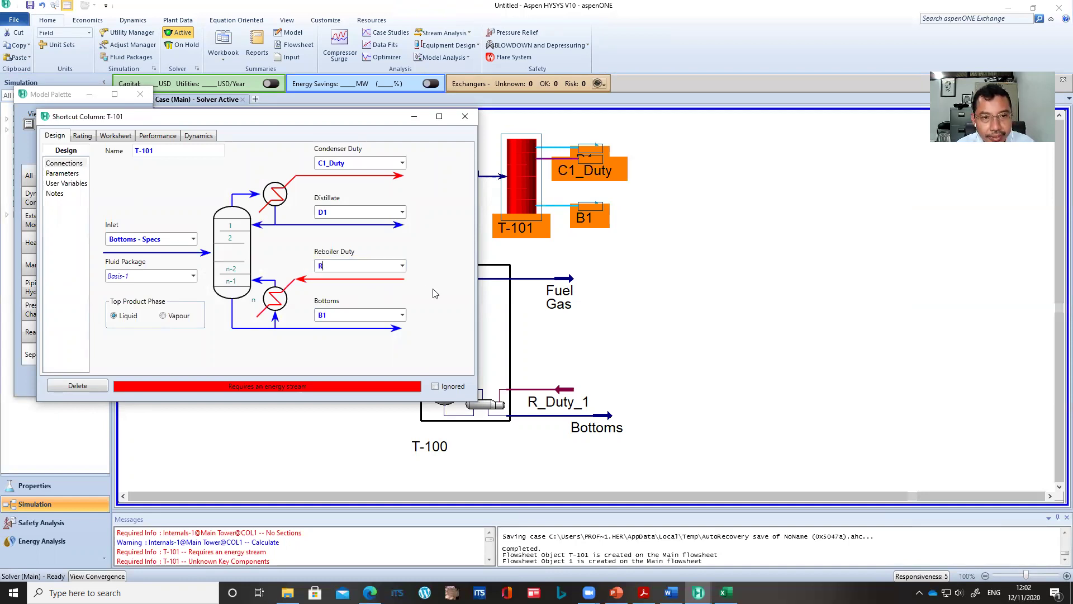
pyautogui.write('1_Duty')
pyautogui.press('Return')
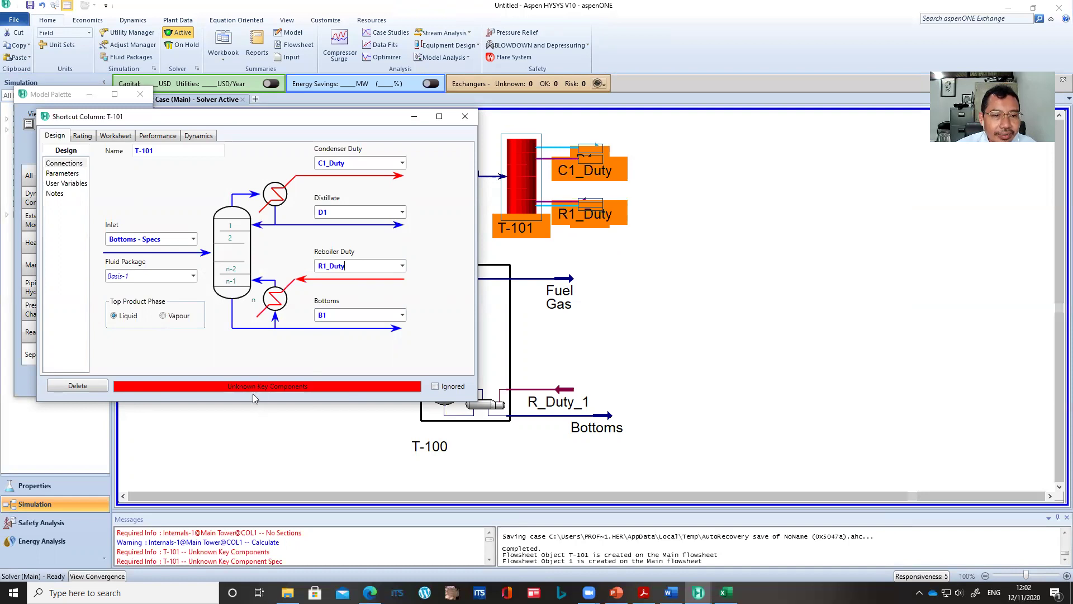
# Set Benzene as the light key in the bottoms and Toluene as the heavy key in the distillate for T-101.
pyautogui.click(69, 174)
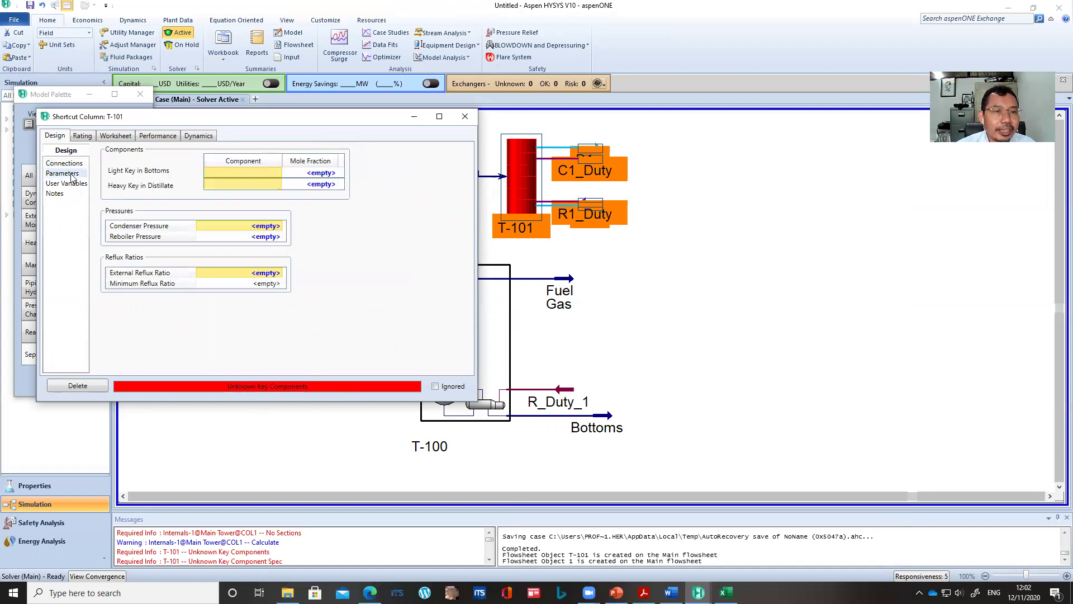
pyautogui.click(270, 170)
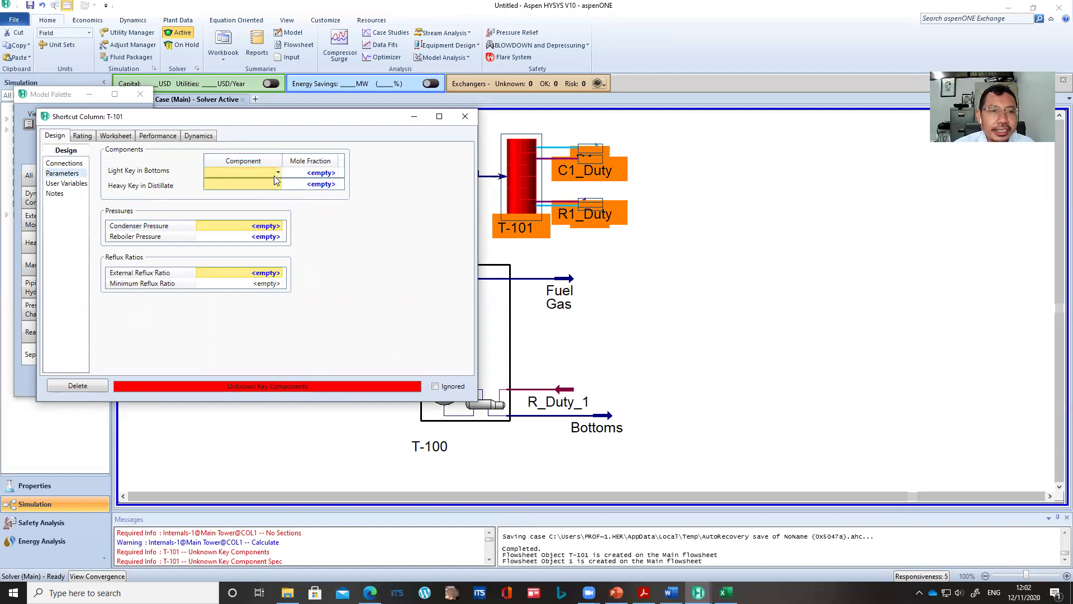
pyautogui.click(277, 173)
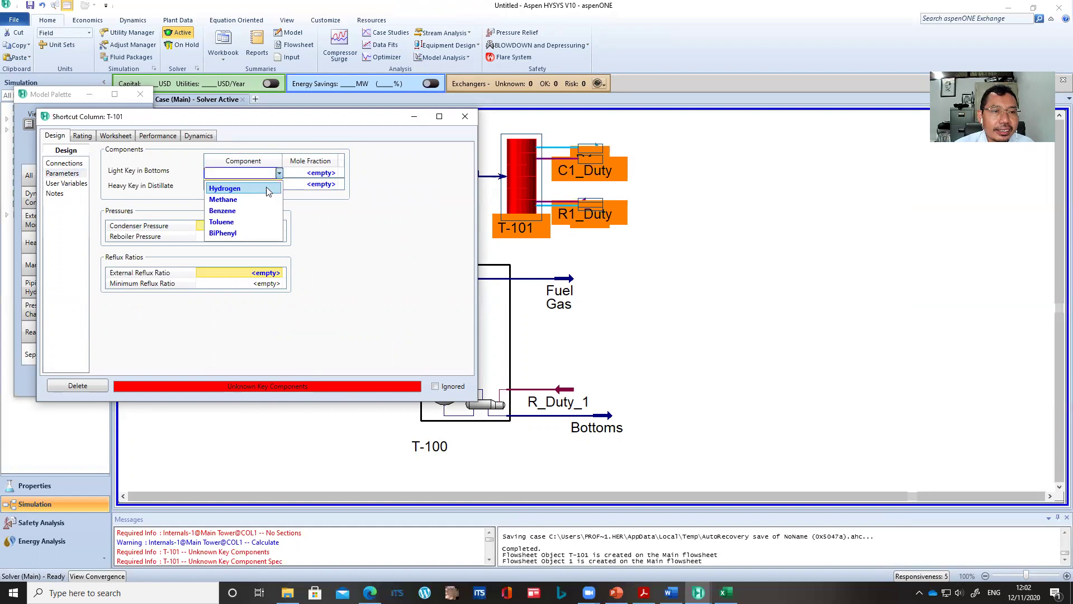
pyautogui.click(238, 211)
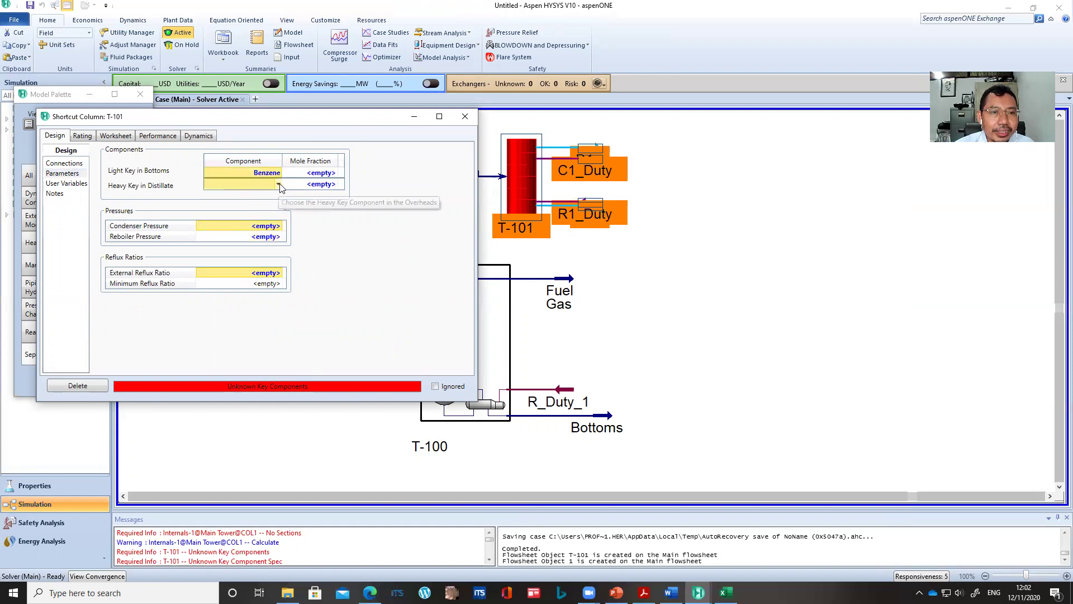
pyautogui.click(278, 185)
pyautogui.click(248, 233)
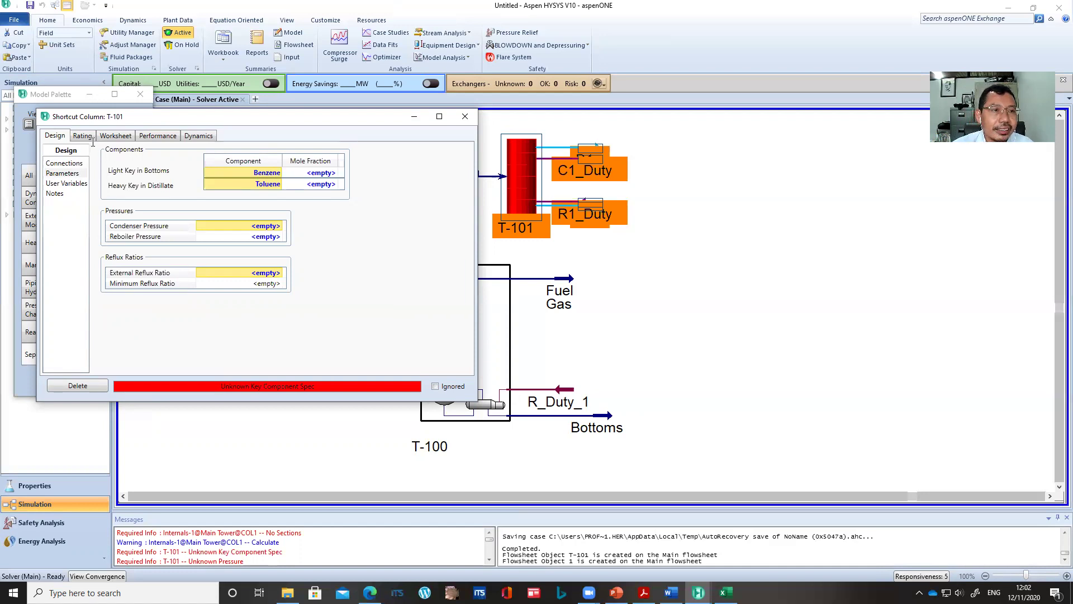
# Check the stream conditions in T-101's worksheet and switch to the Light-heavy key component workbook in Excel.
pyautogui.click(125, 140)
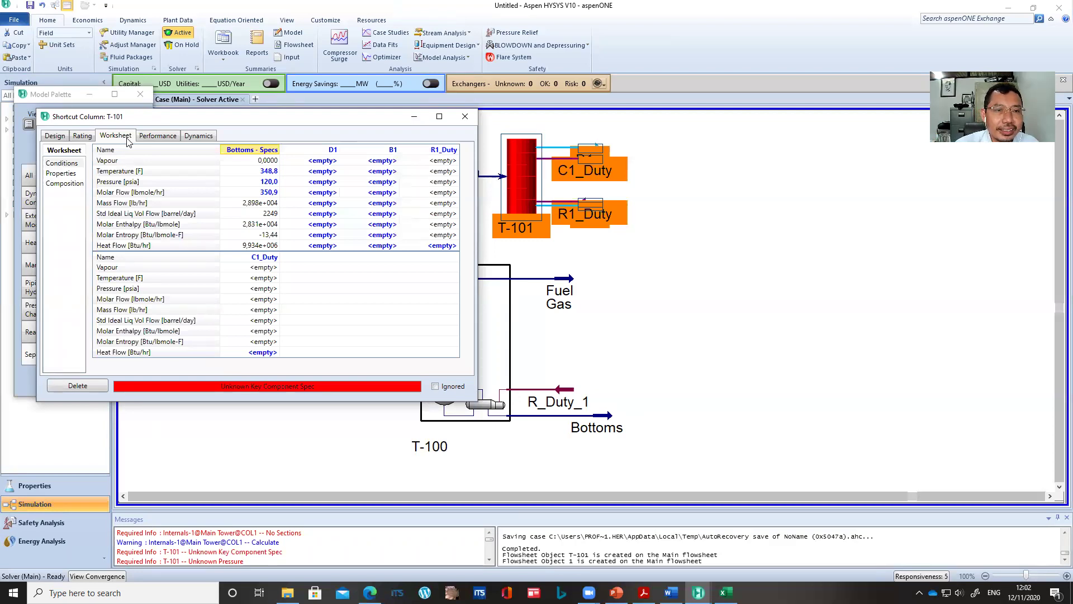
pyautogui.click(59, 140)
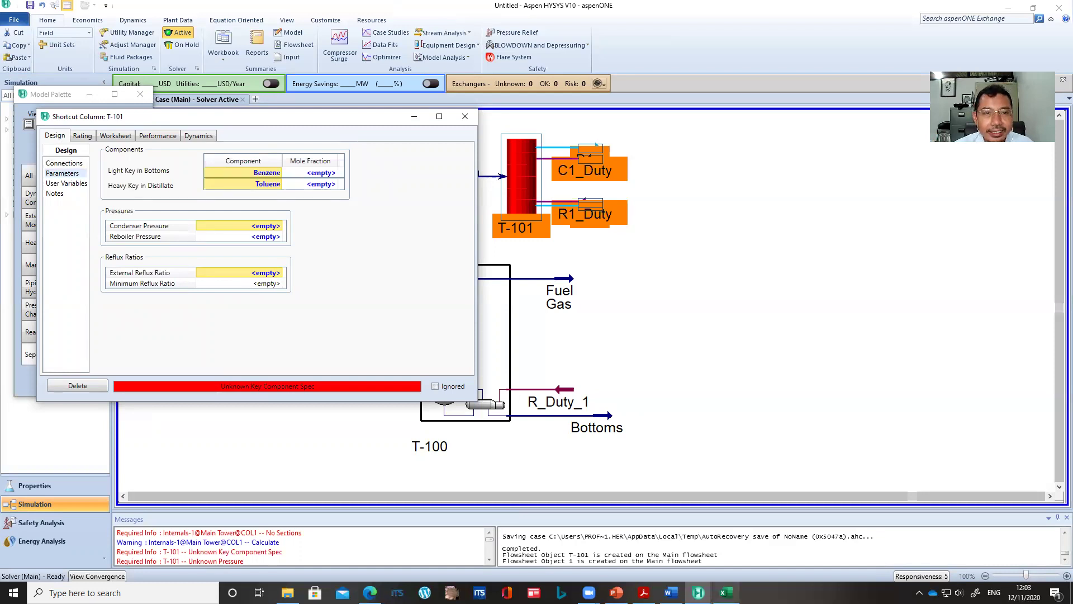
pyautogui.moveTo(725, 592)
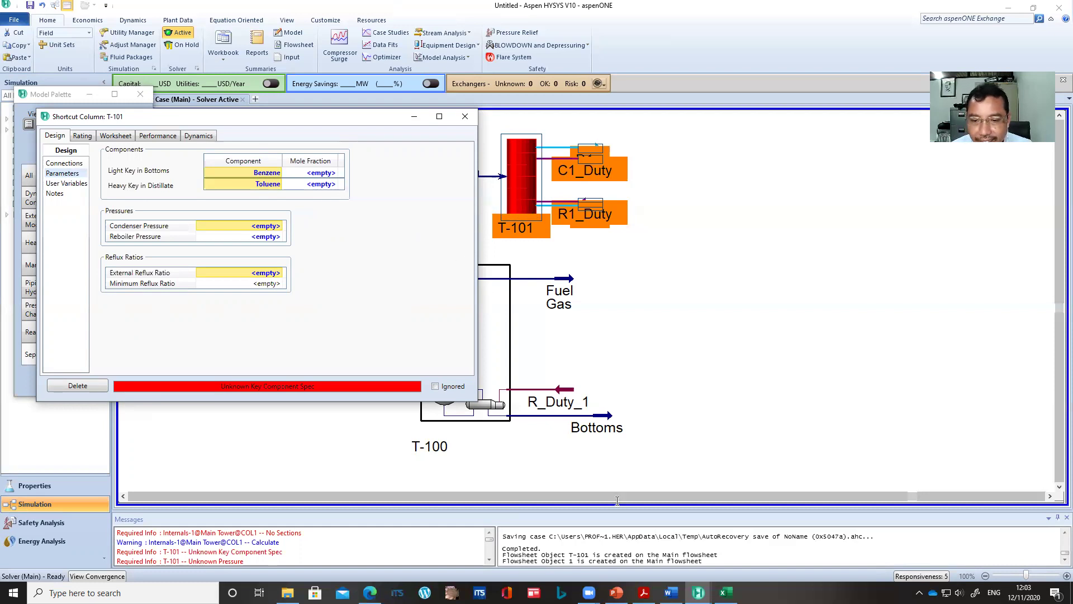
pyautogui.click(725, 593)
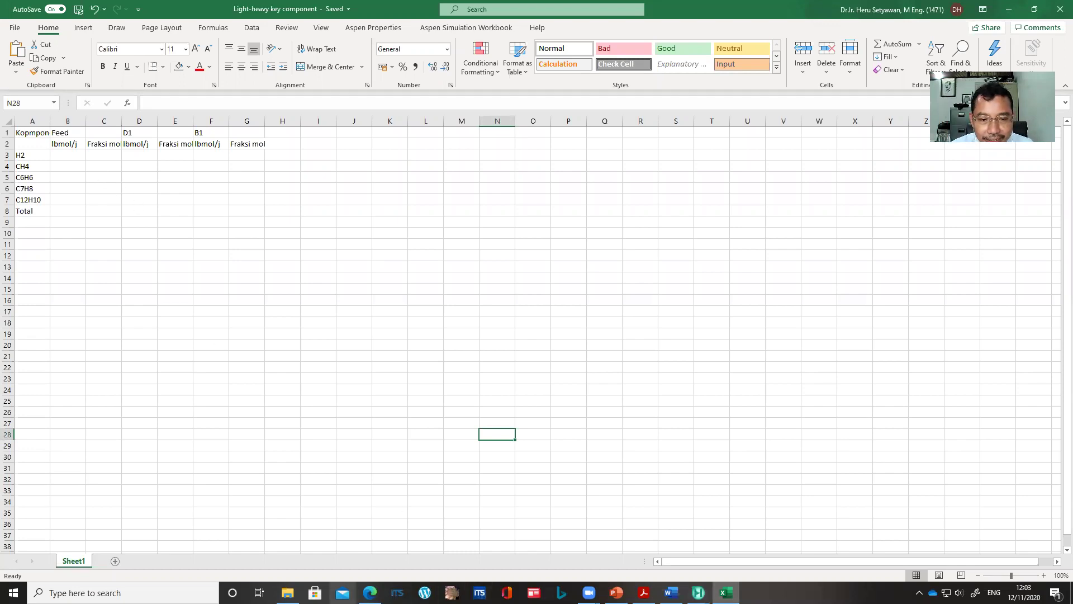
pyautogui.moveTo(698, 592)
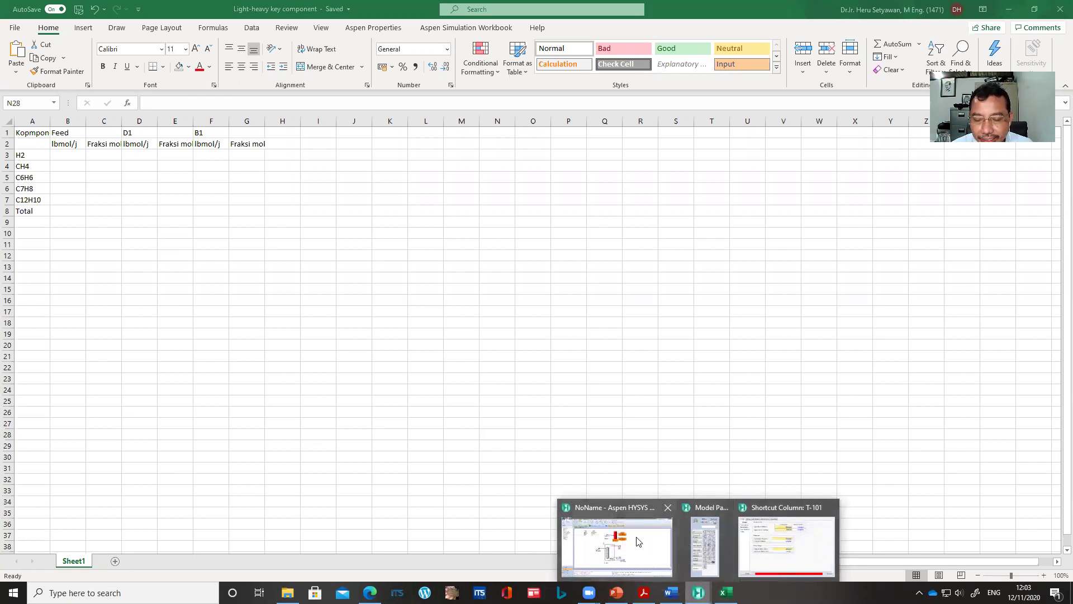
pyautogui.moveTo(638, 541)
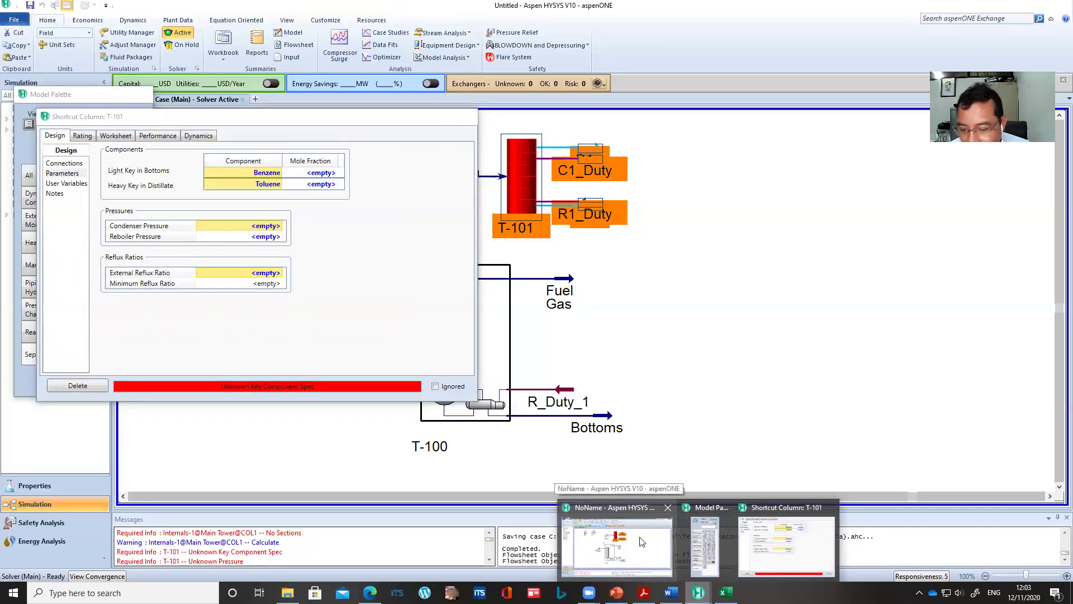
pyautogui.moveTo(674, 563)
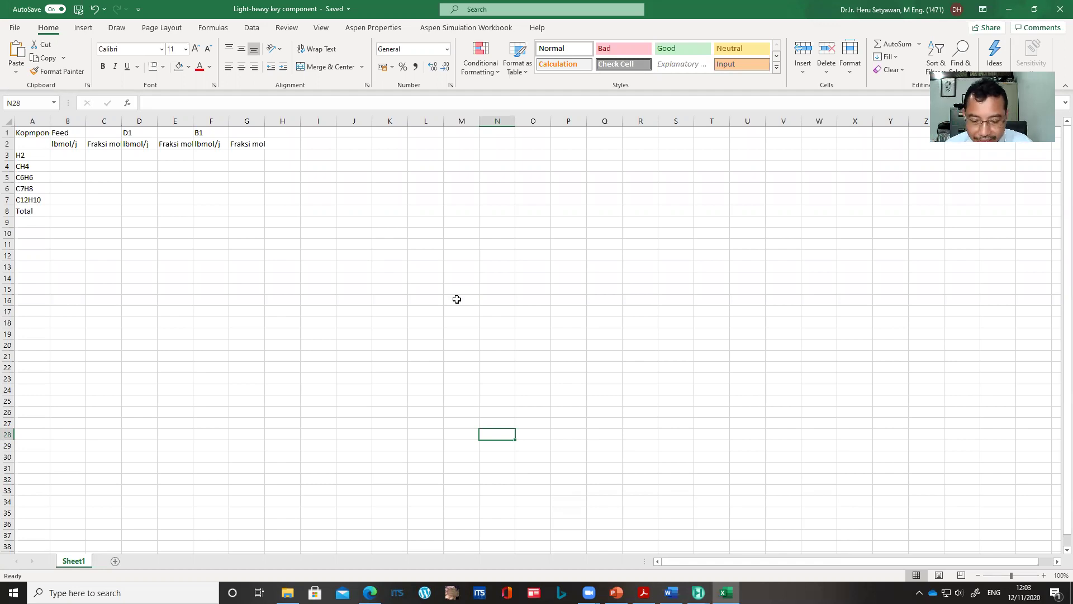
# Change the Feed heading in cell B1 to Product 2.
pyautogui.click(32, 134)
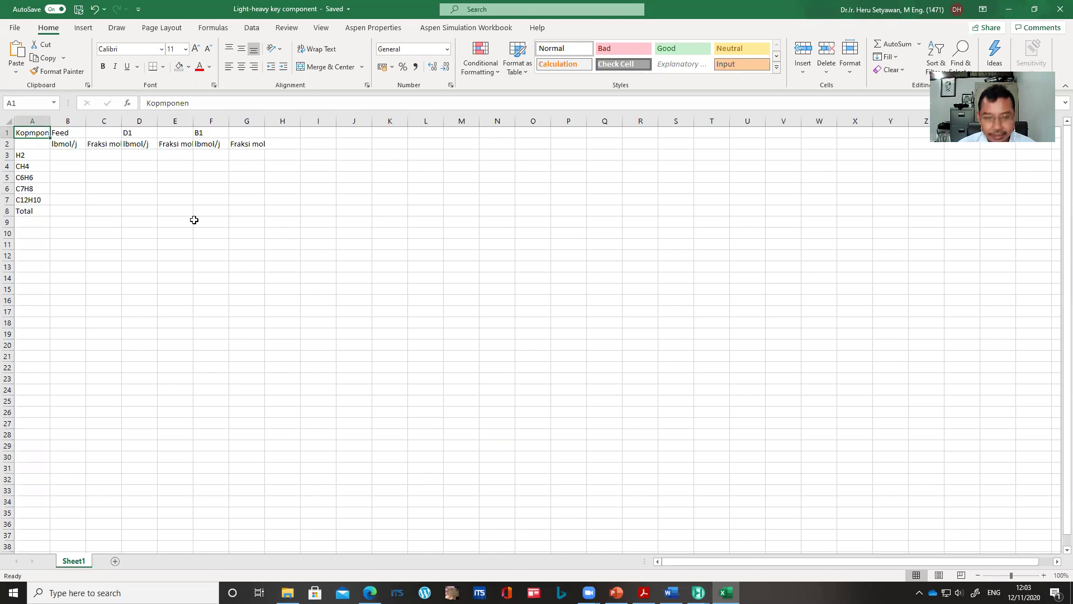
pyautogui.press('Right')
pyautogui.write('Product')
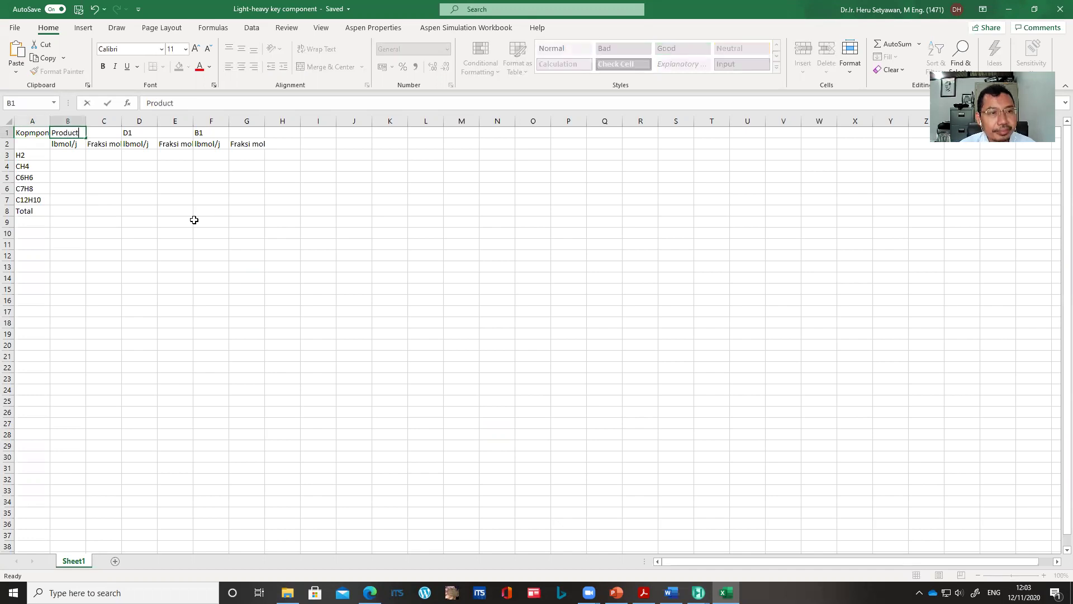
pyautogui.write(' 2')
pyautogui.press('Return')
pyautogui.press('Down')
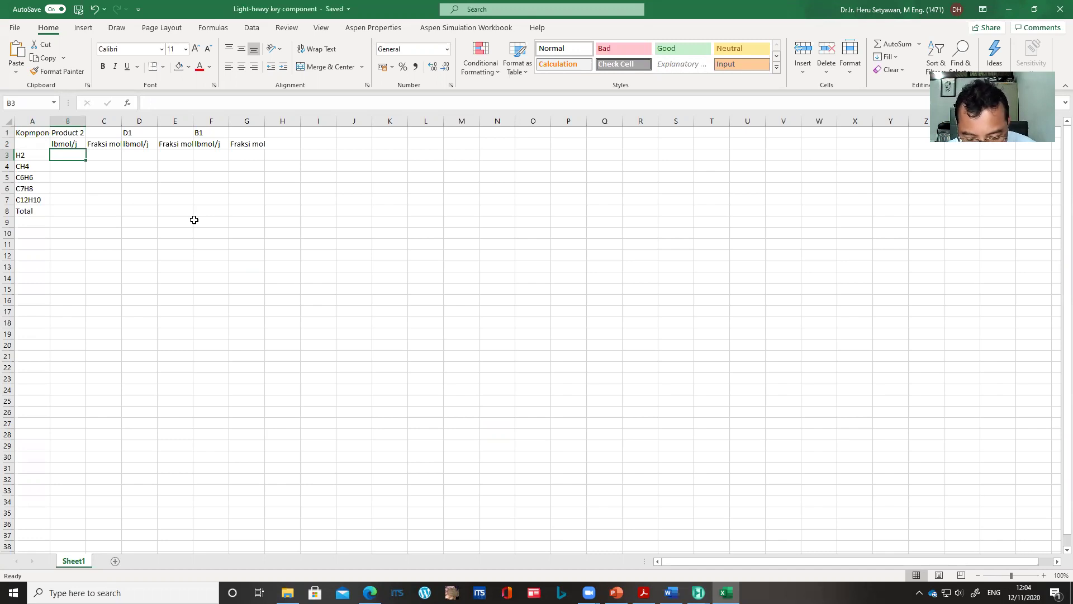
# Enter the lbmol/j flows 0 for H2, 0 for CH4 and 0,1 for C6H6 in cells B3 to B5.
pyautogui.write('0')
pyautogui.press('Return')
pyautogui.write('0')
pyautogui.press('Return')
pyautogui.write('0')
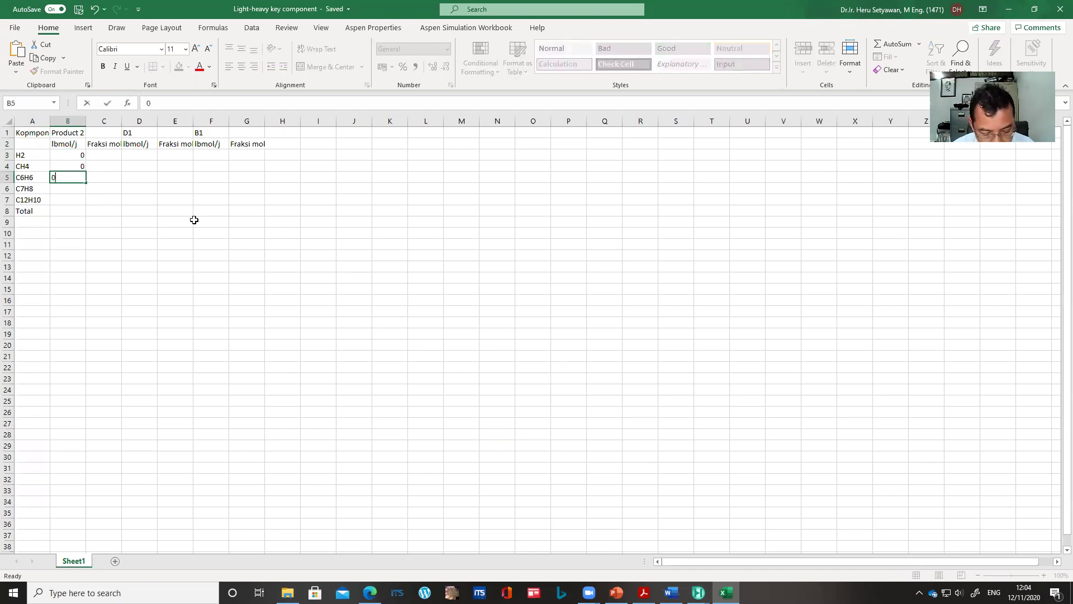
pyautogui.write('.1,1')
pyautogui.press('Return')
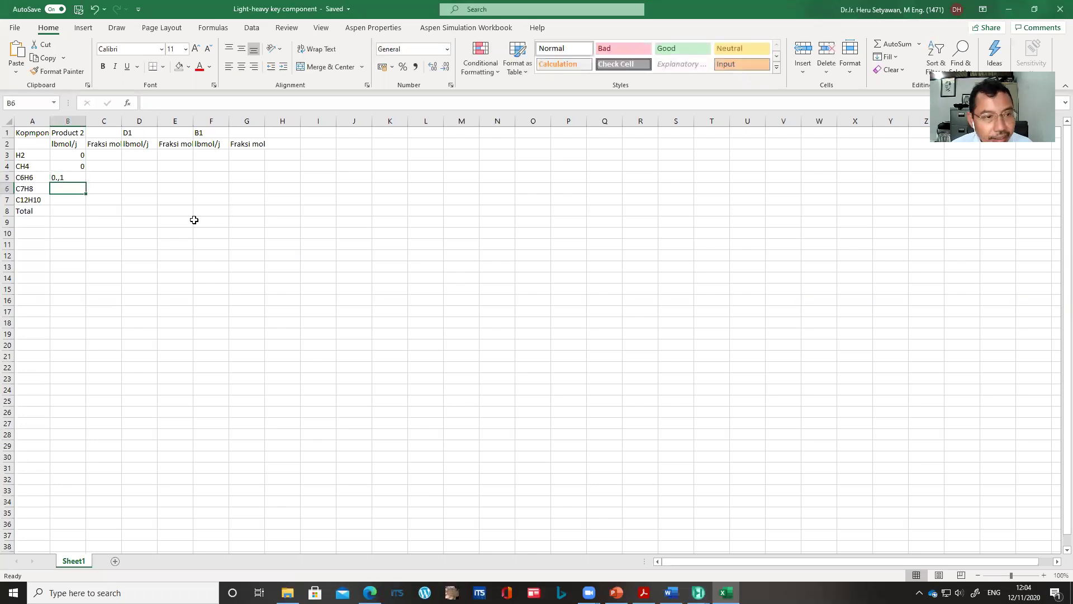
pyautogui.press('Up')
pyautogui.write('0,1')
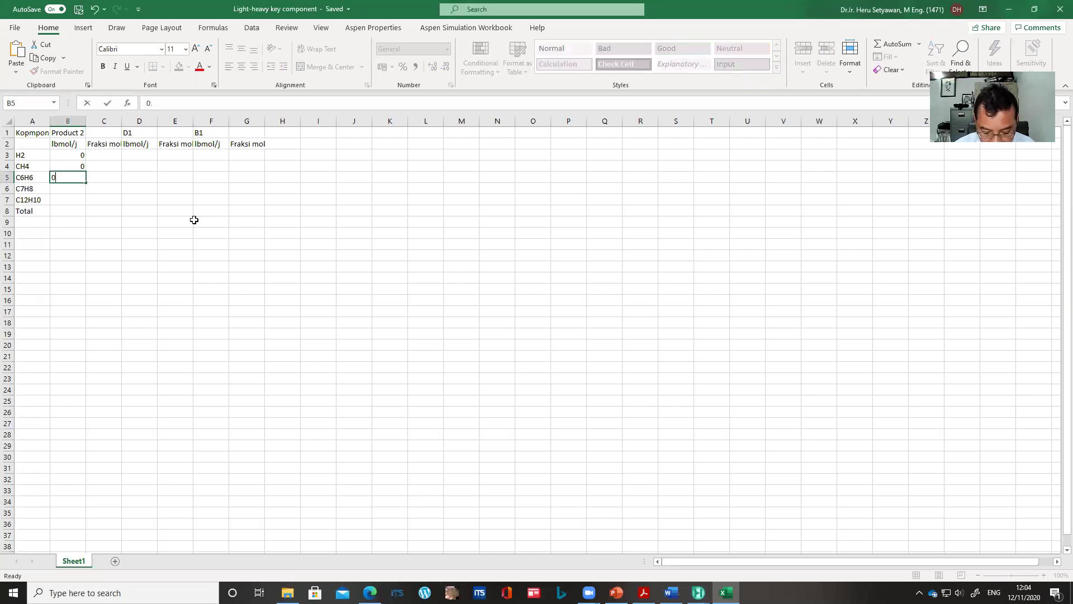
pyautogui.press('Return')
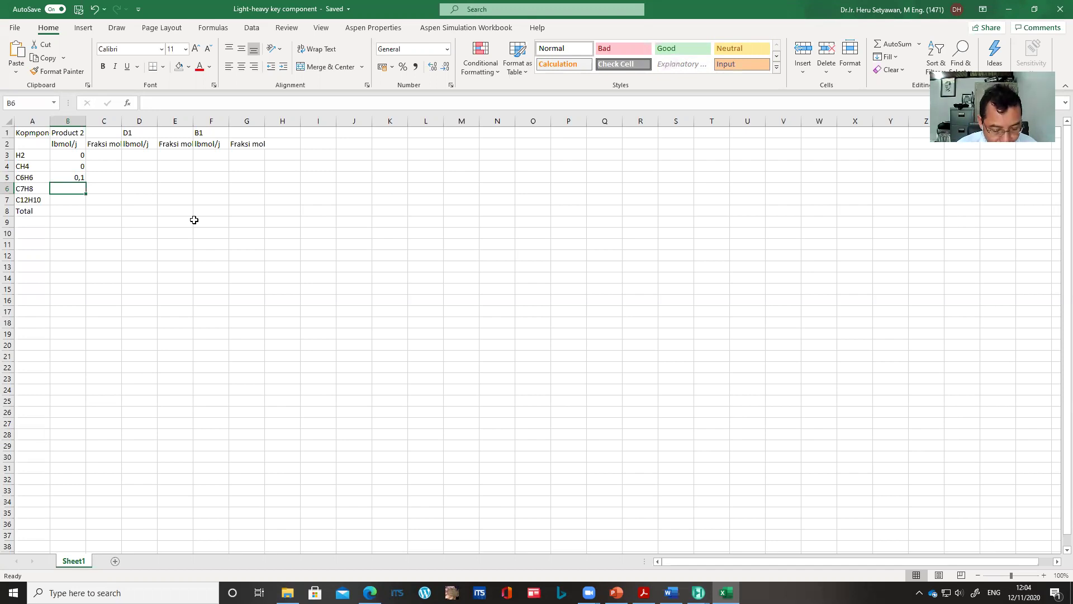
# Enter the flows 258,1 for C7H8 and 0,1 for C12H10, and 0 as the Total, in cells B6 to B8.
pyautogui.write('258,')
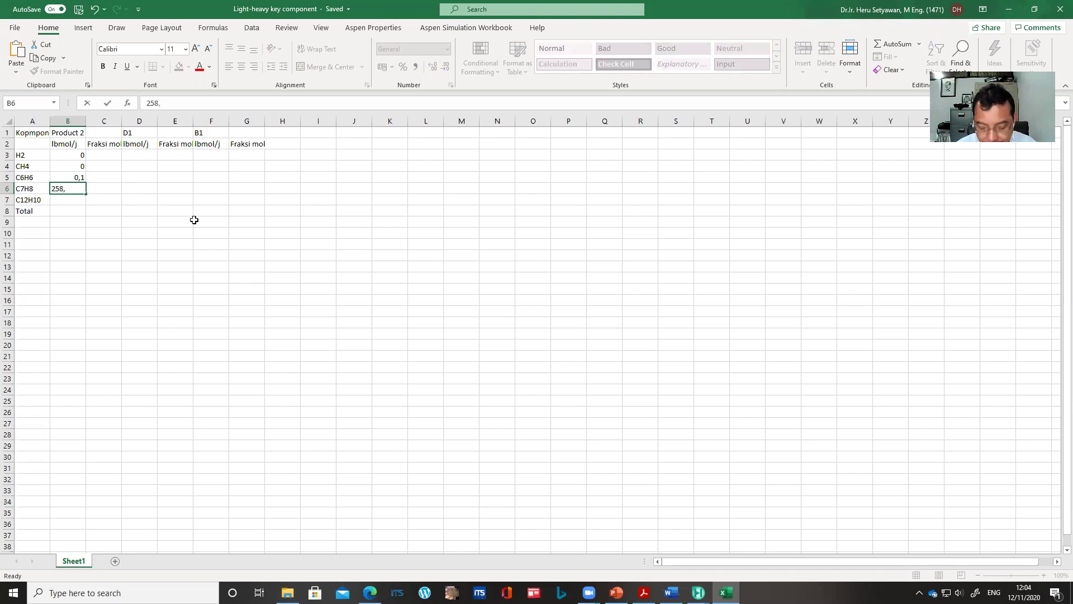
pyautogui.write('1')
pyautogui.press('Return')
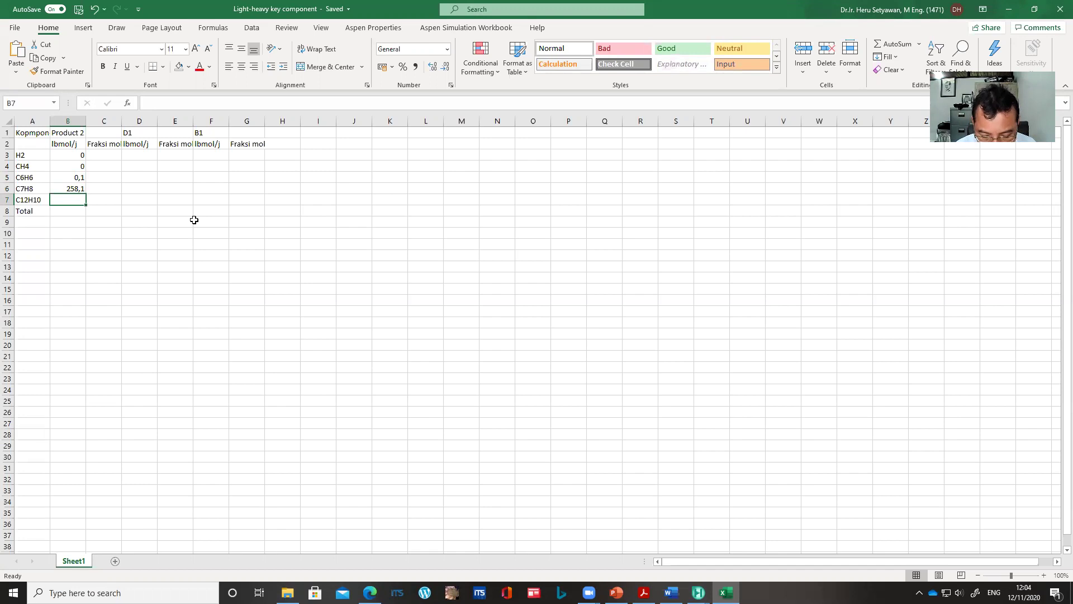
pyautogui.write('0,1')
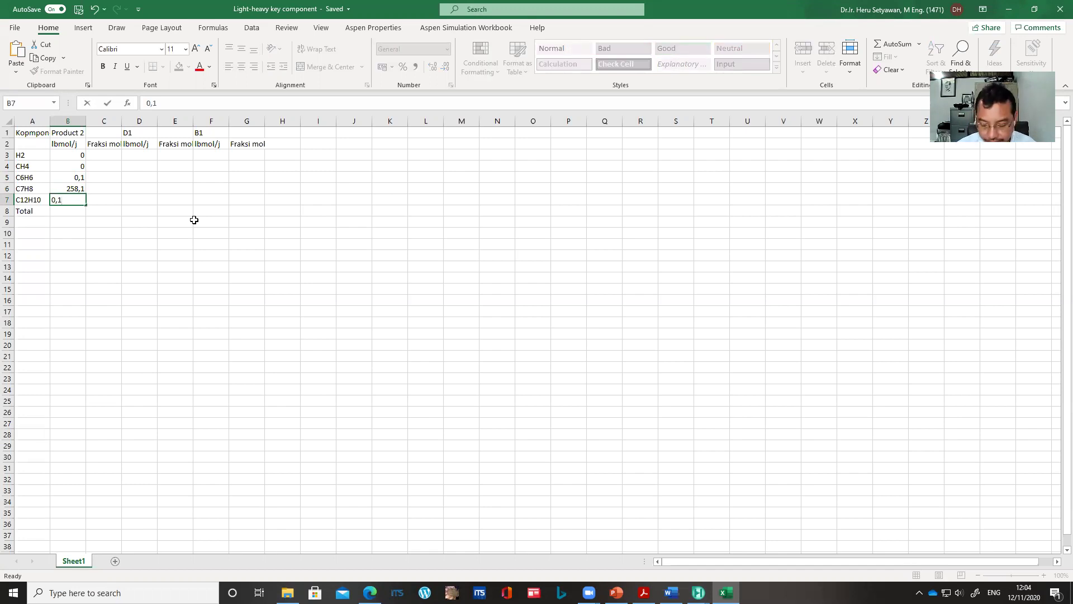
pyautogui.press('Return')
pyautogui.write('0')
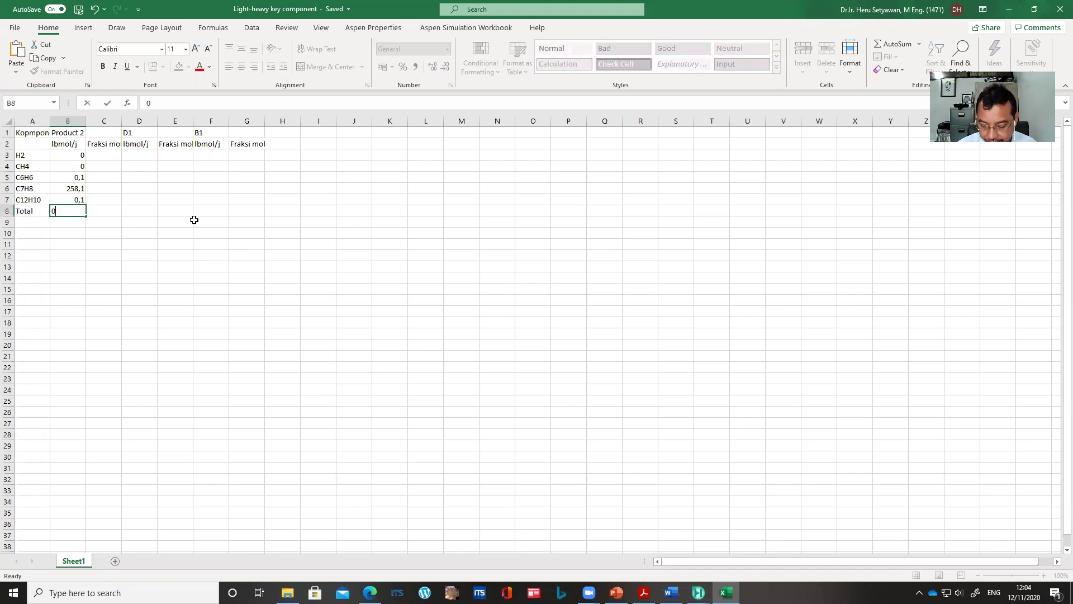
# Rename the heading in cell B1 as Feed.
pyautogui.press('Up')
pyautogui.press('Up')
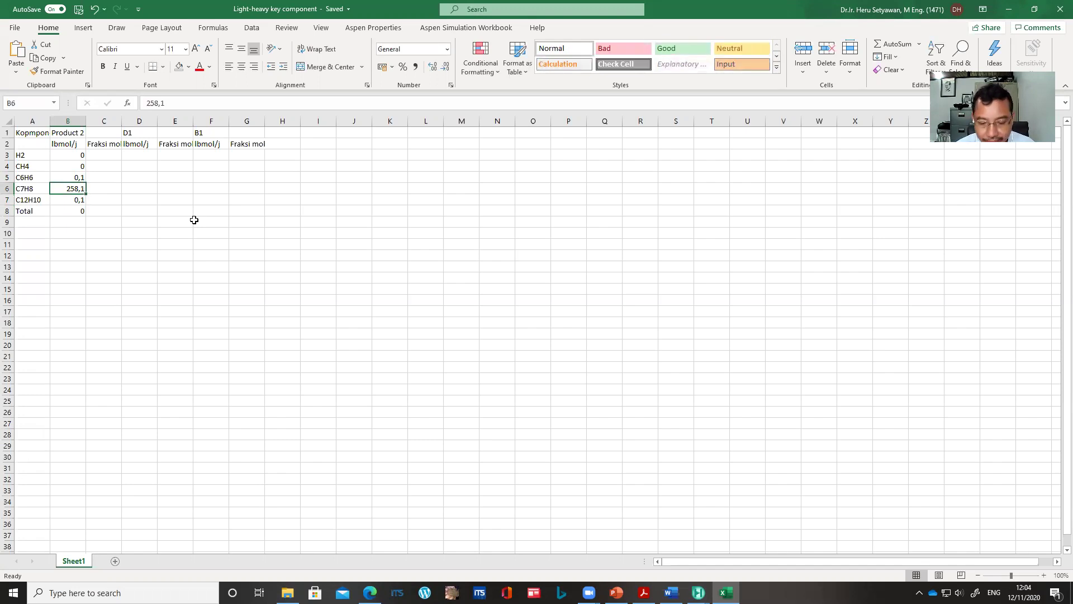
pyautogui.press('Up')
pyautogui.press('Up')
pyautogui.press('Up')
pyautogui.press('Up')
pyautogui.press('Up')
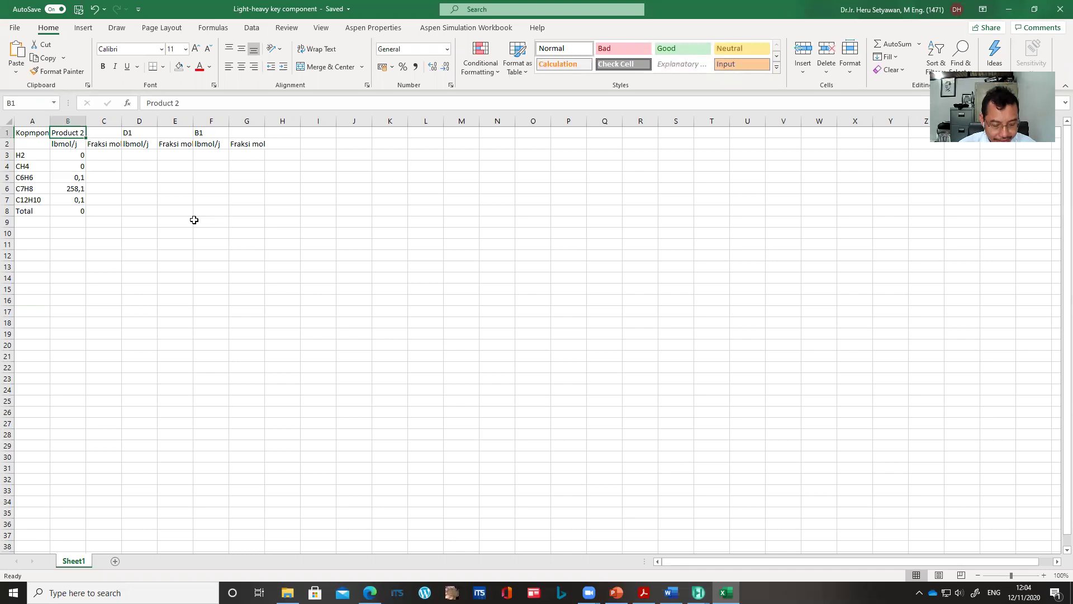
pyautogui.write('Feed')
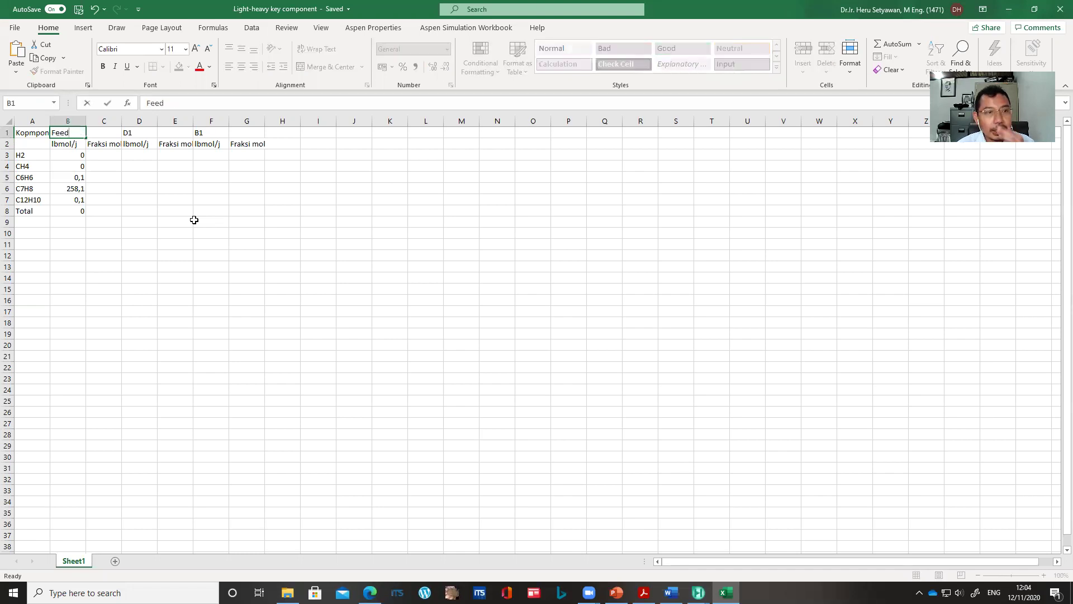
pyautogui.press('Return')
pyautogui.press('Down')
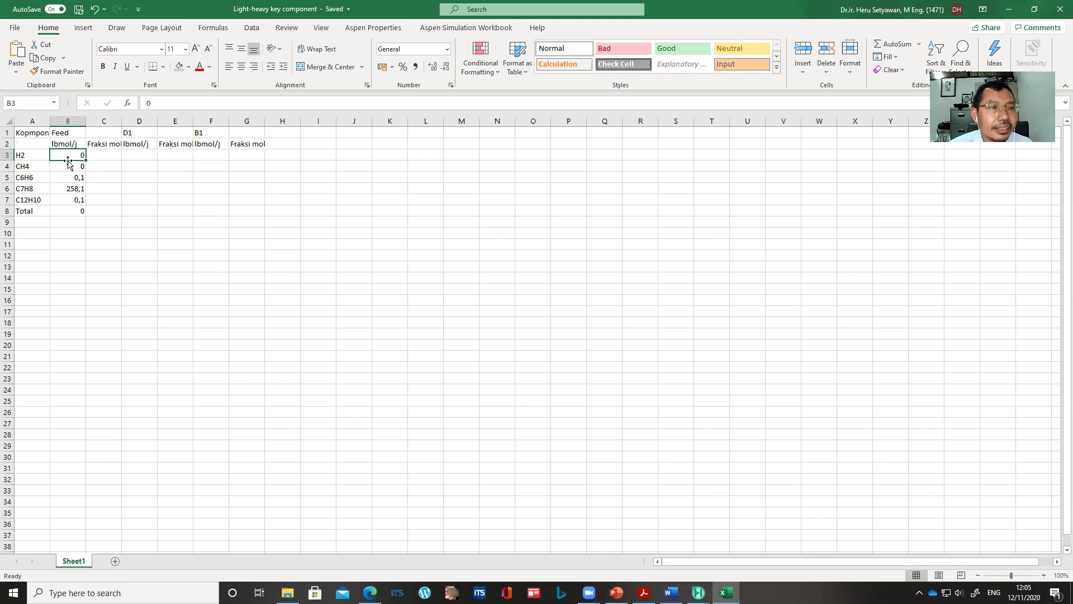
# Move the flow values from B3:B8 to the D1 lbmol/j column, cells D3:D8.
pyautogui.moveTo(68, 155); pyautogui.dragTo(128, 175)
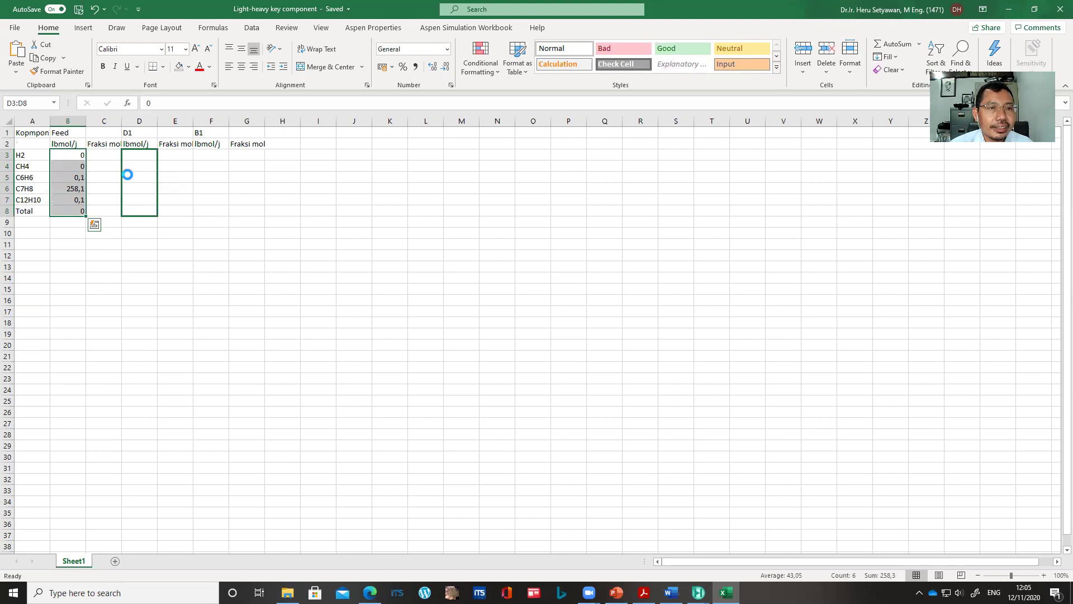
pyautogui.click(211, 155)
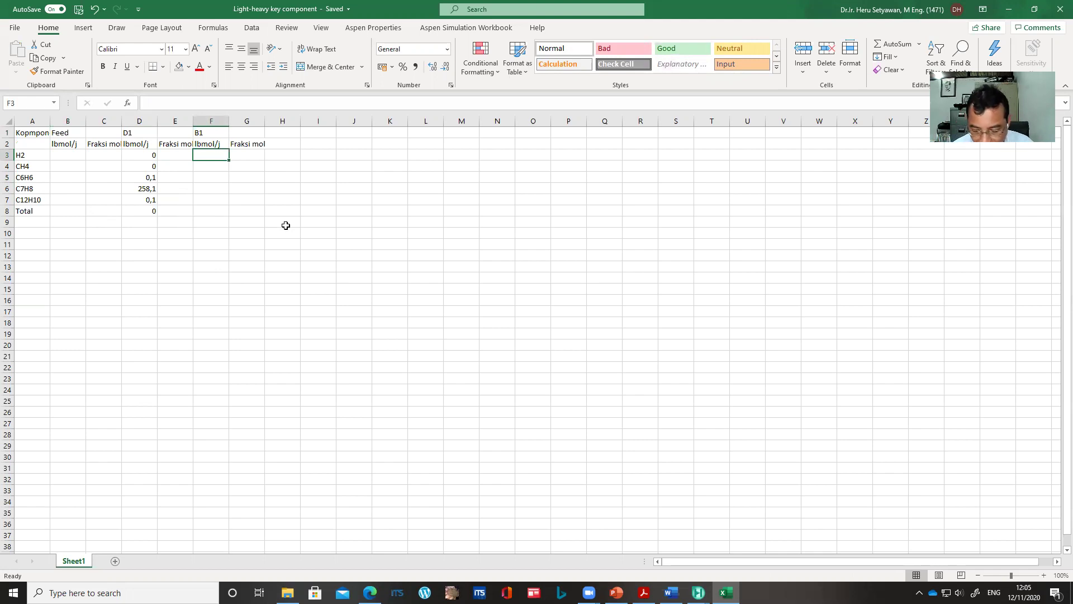
# Enter the B1 lbmol/j flows 0, 0, 3,4, 84,6 and 5,1 for H2 through C12H10 in cells F3 to F7.
pyautogui.write('0')
pyautogui.press('Return')
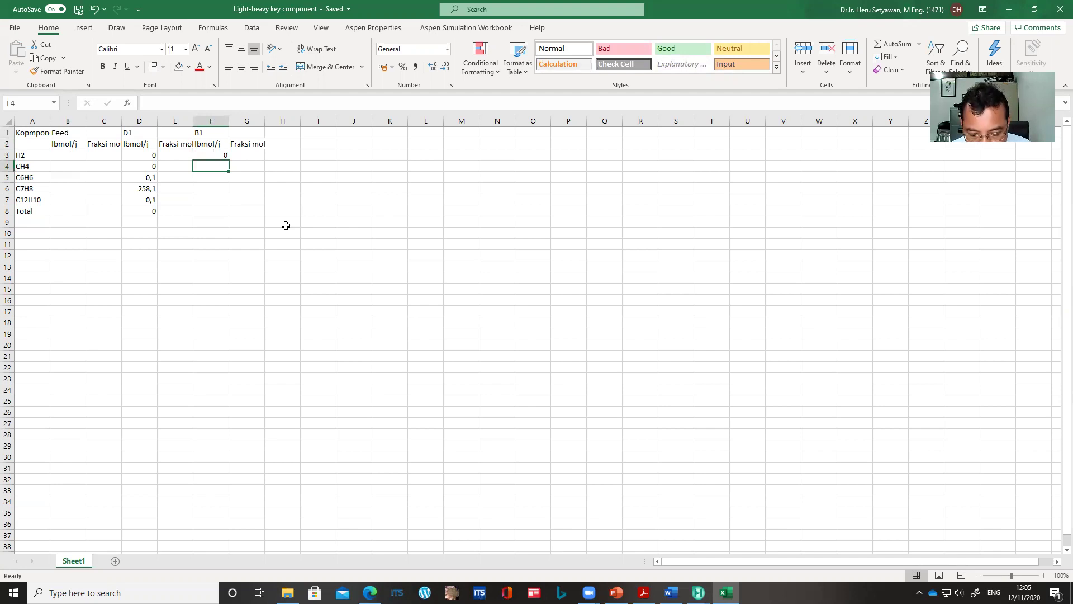
pyautogui.write('0')
pyautogui.press('Return')
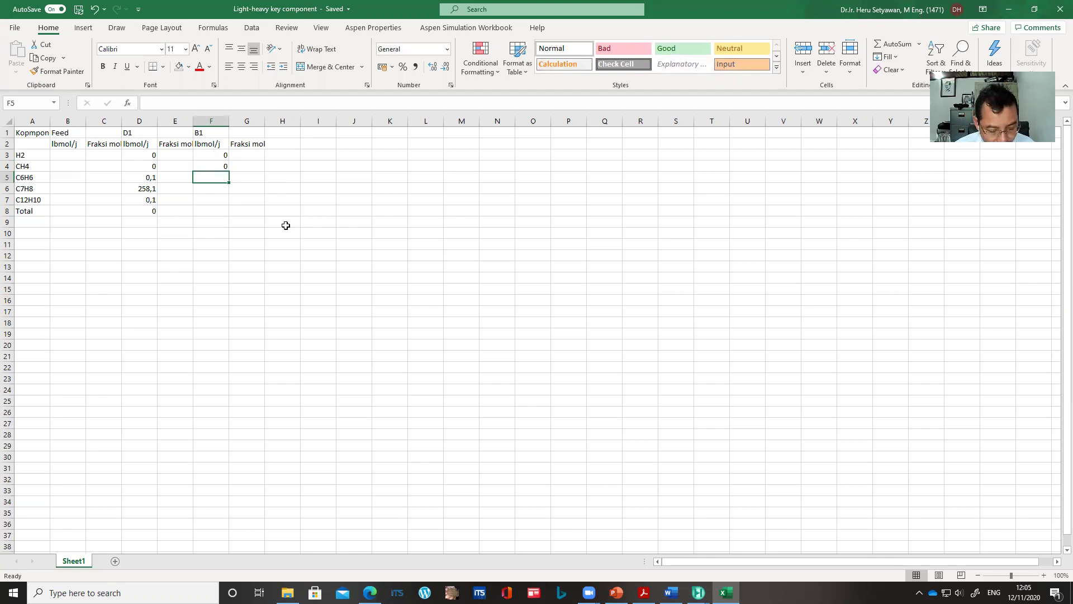
pyautogui.write('3,4')
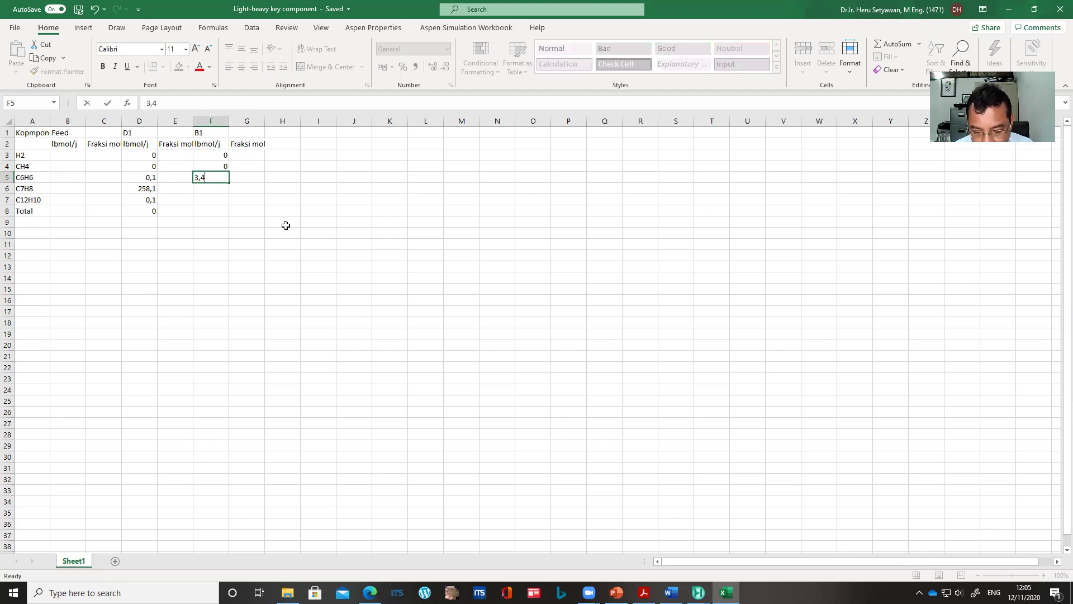
pyautogui.press('Return')
pyautogui.write('84')
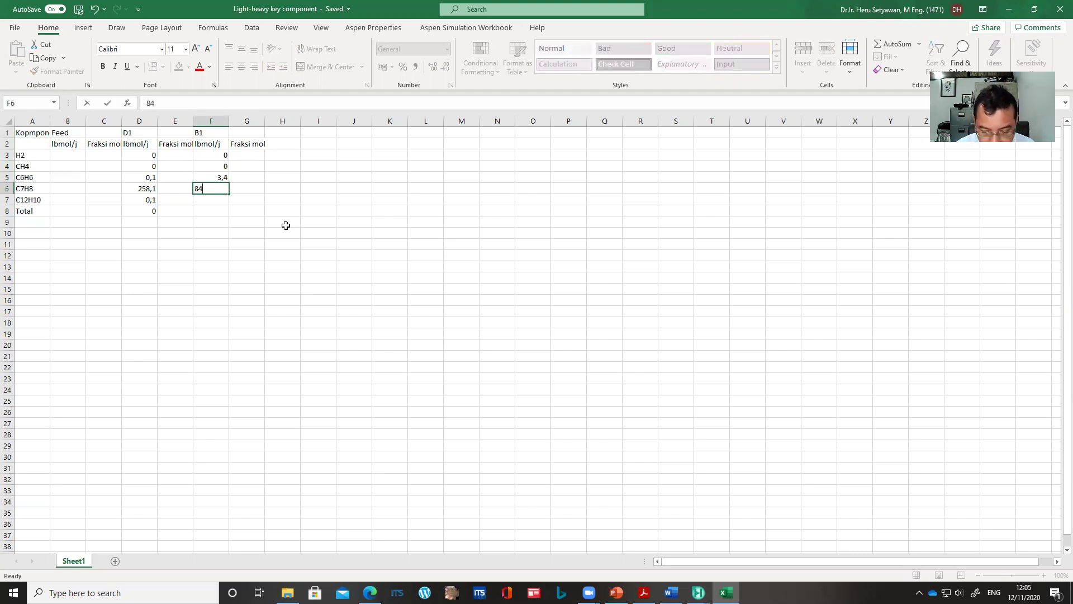
pyautogui.write(',6')
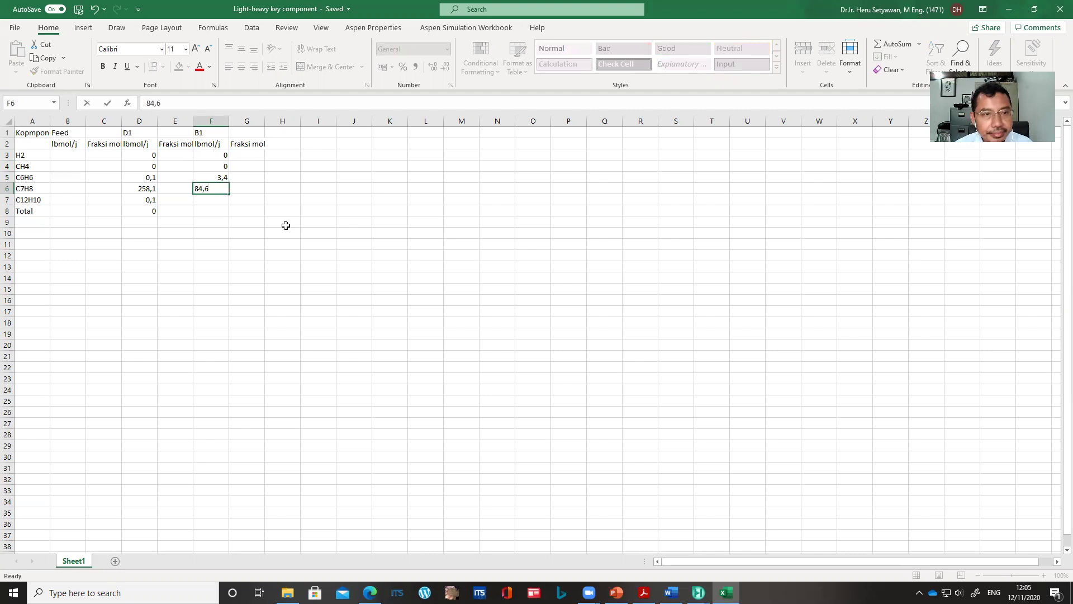
pyautogui.press('Return')
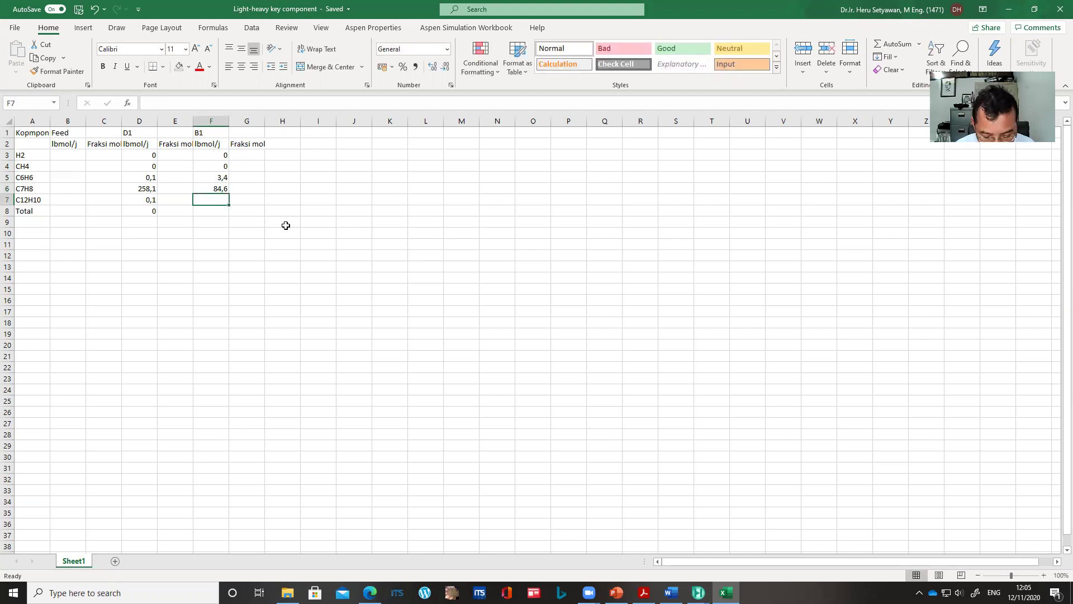
pyautogui.write('5,1')
pyautogui.press('Return')
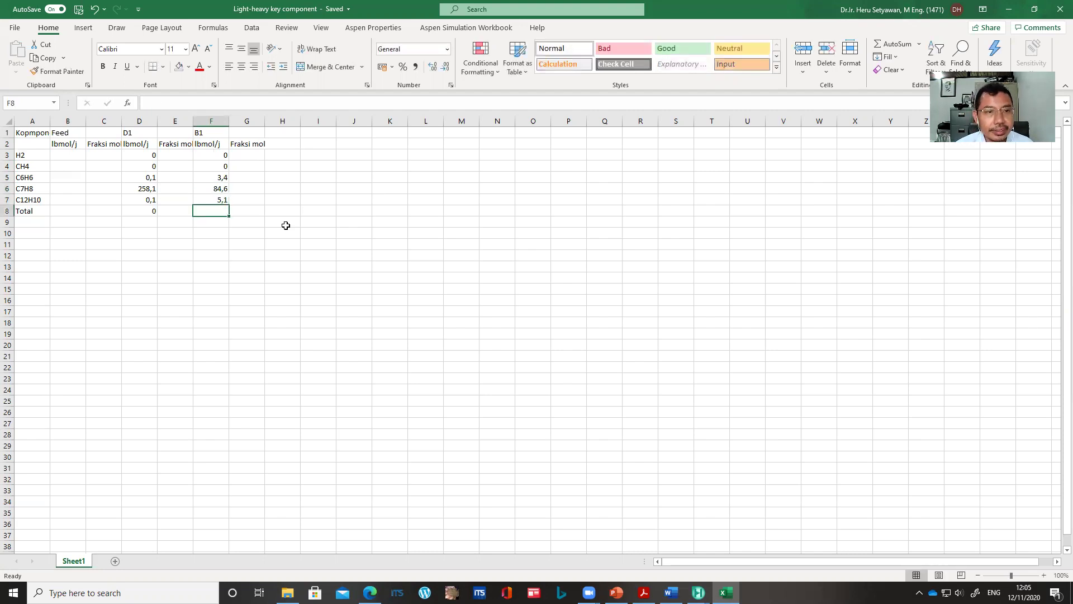
# Replace the D1 Total in cell D8 with a SUM formula over D3:D7.
pyautogui.click(141, 211)
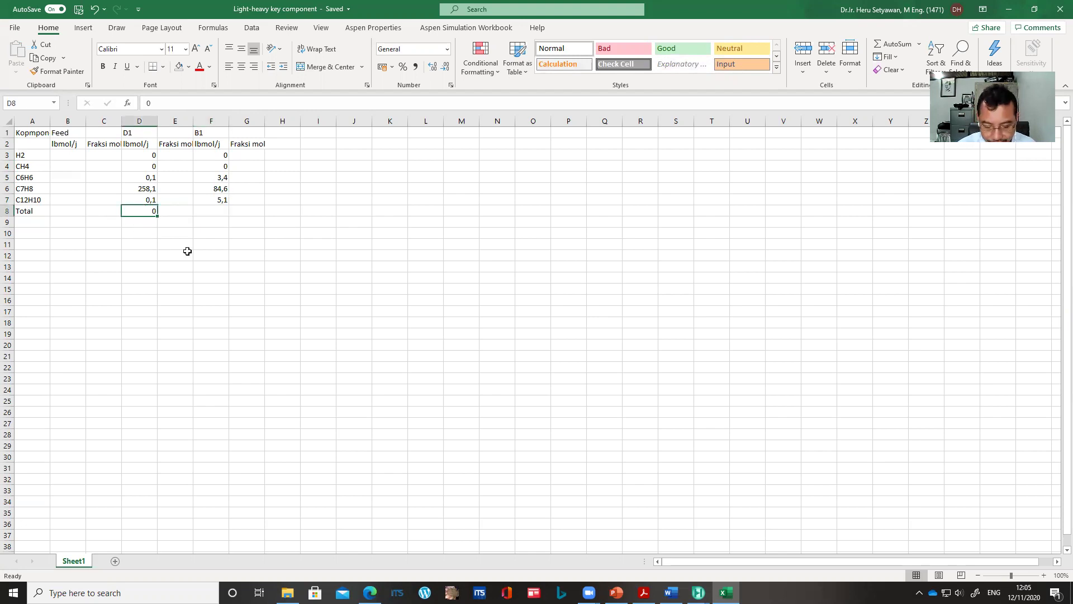
pyautogui.write('=sum(')
pyautogui.moveTo(142, 155); pyautogui.dragTo(144, 202)
pyautogui.write(')')
pyautogui.press('Return')
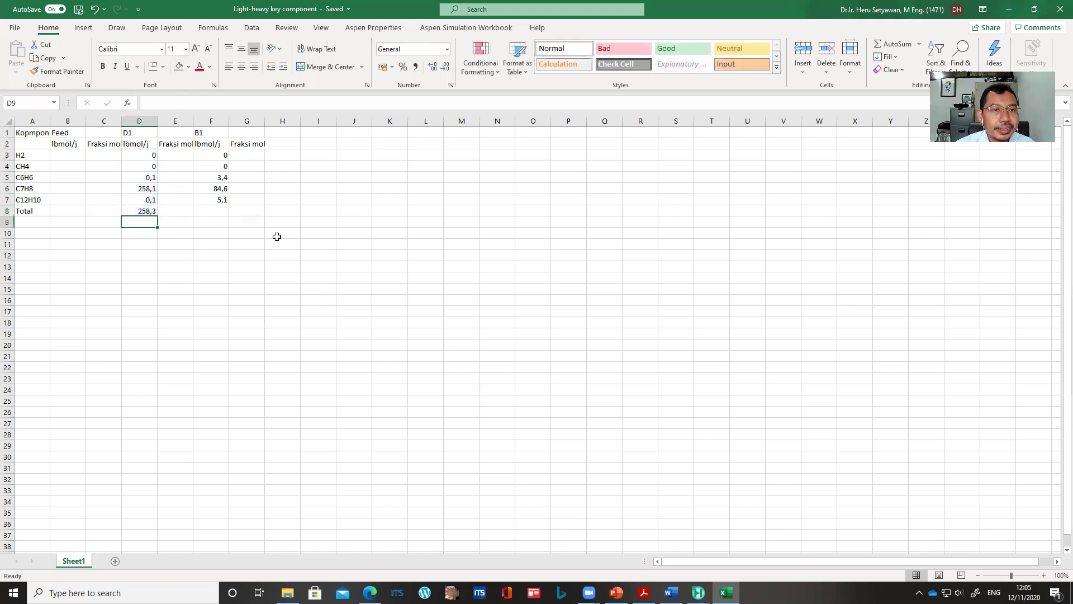
# Fill the SUM formula from D8 across the Total row to cells E8 through G8.
pyautogui.click(218, 211)
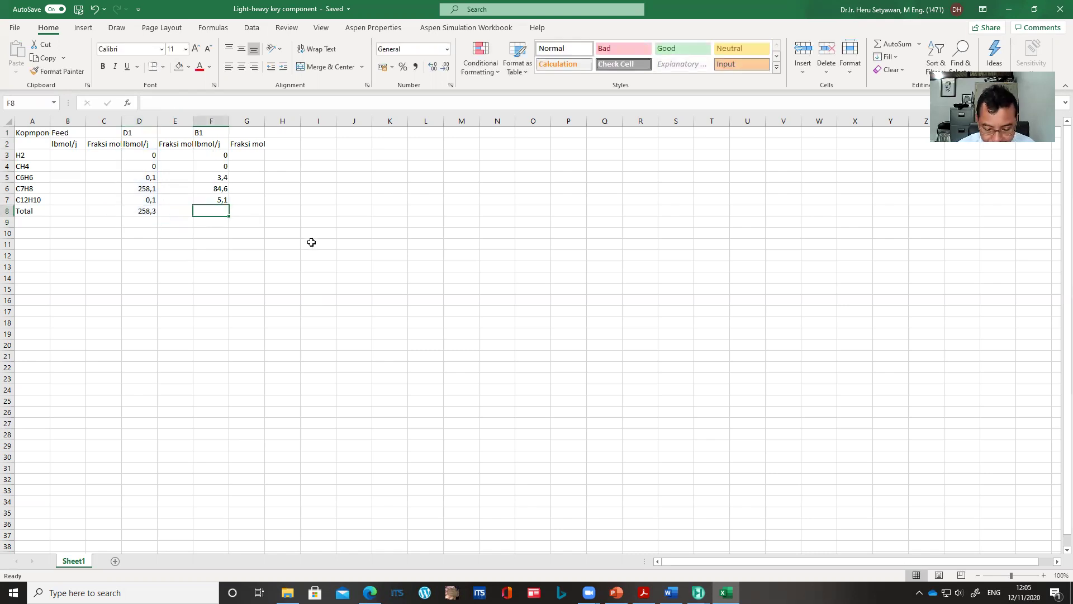
pyautogui.click(147, 210)
pyautogui.moveTo(158, 213); pyautogui.dragTo(246, 218)
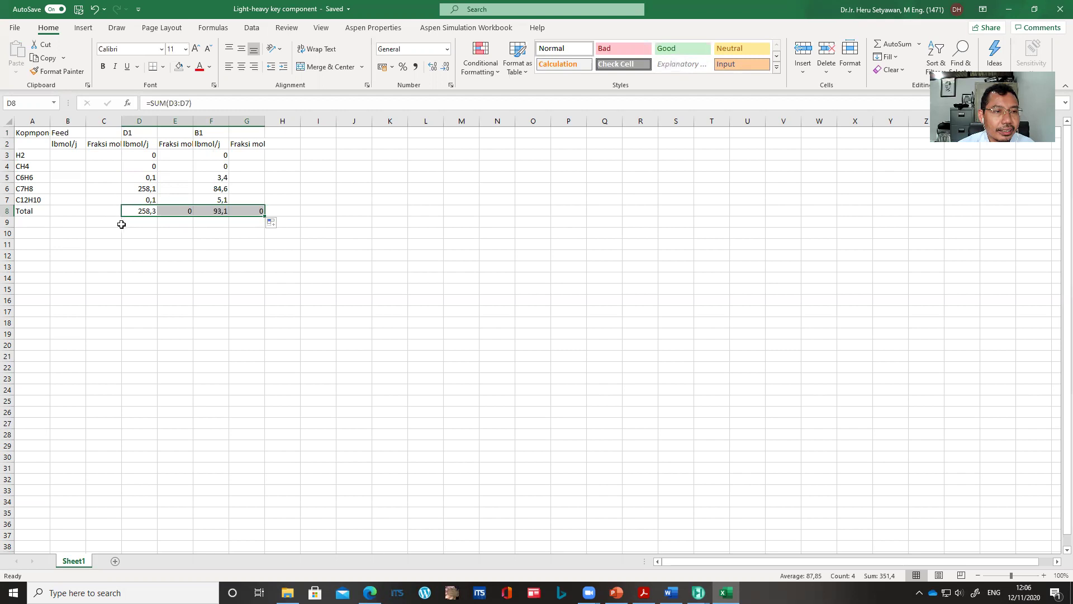
# Copy the Total formula from D8 into the Feed columns, cells B8 and C8.
pyautogui.click(122, 216)
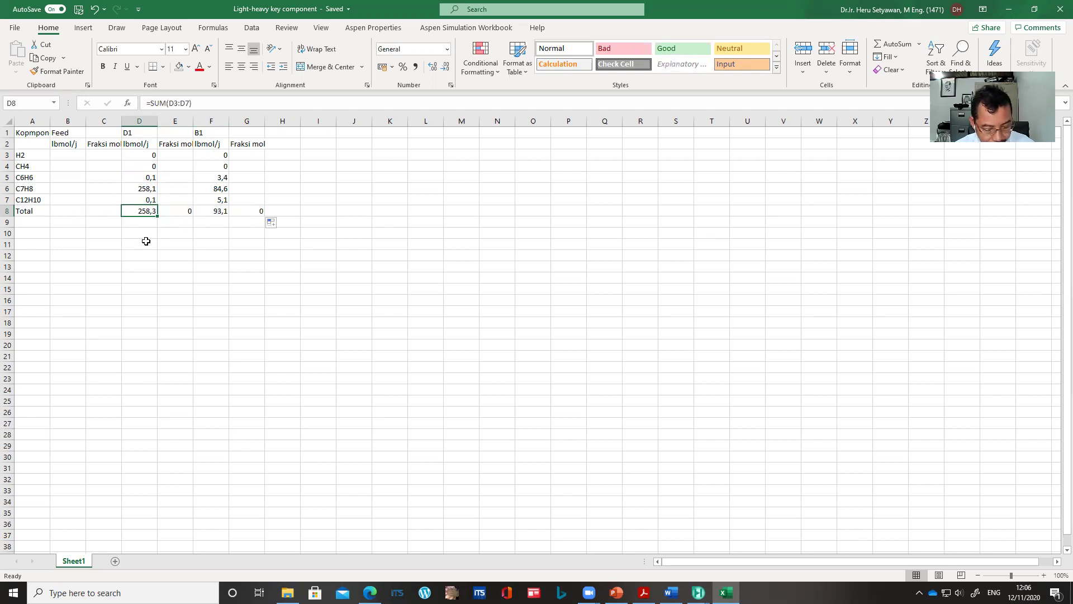
pyautogui.hotkey('ctrl', 'c')
pyautogui.click(64, 210)
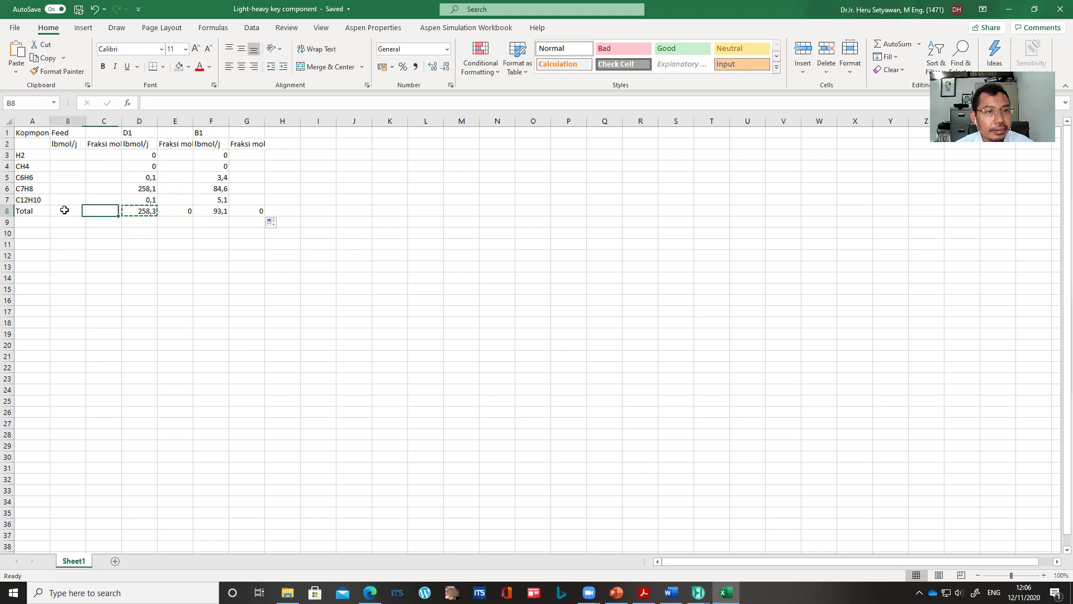
pyautogui.hotkey('ctrl', 'v')
pyautogui.click(92, 211)
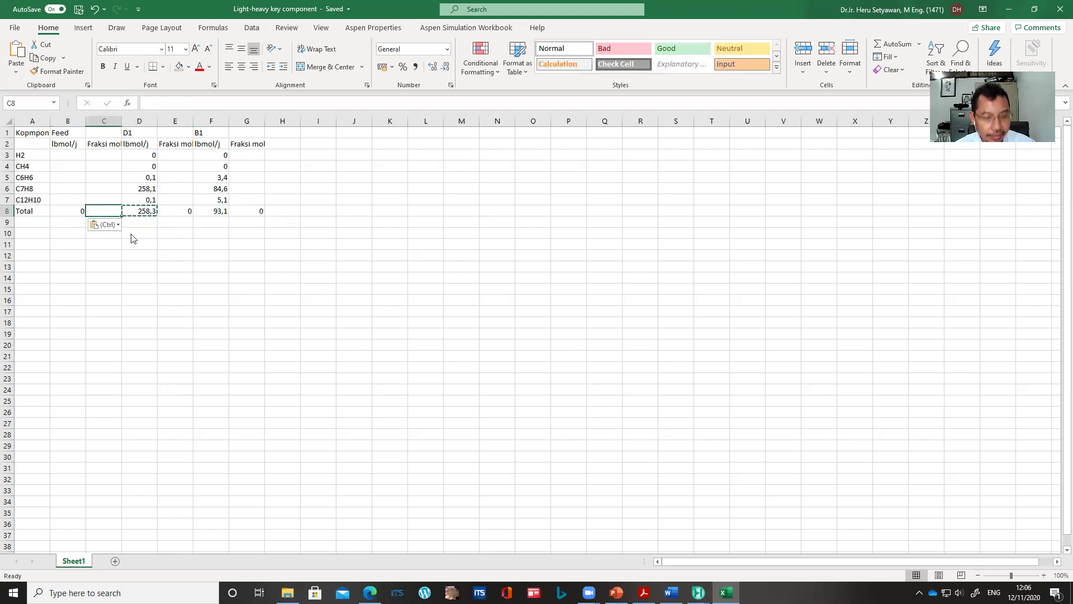
pyautogui.hotkey('ctrl', 'v')
pyautogui.click(178, 276)
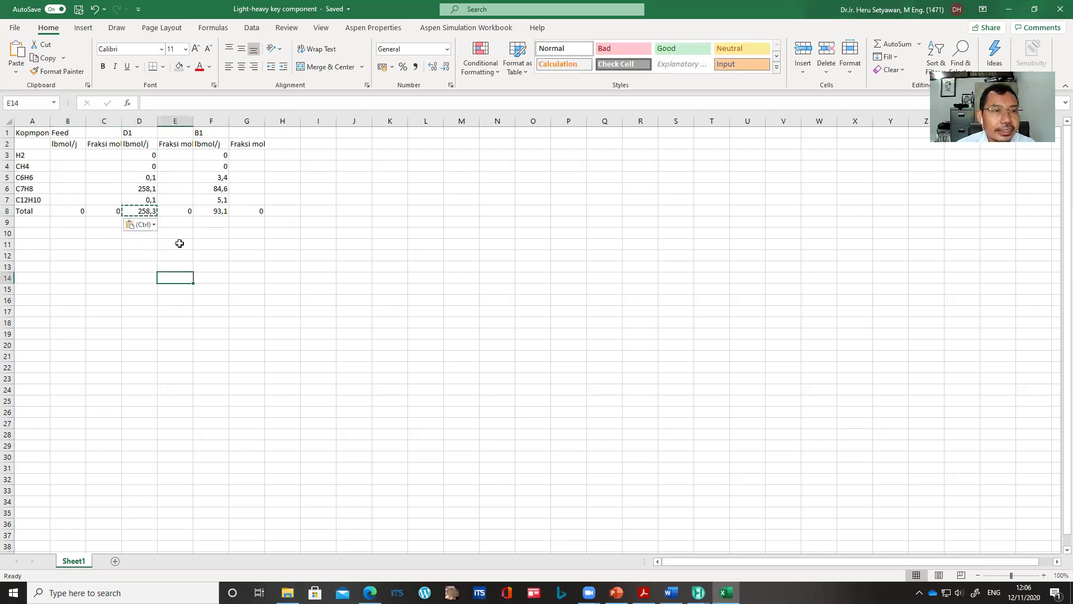
# Calculate the D1 mole fractions with =D3/$D$8 in cell E3 and fill the formula down to E7.
pyautogui.click(174, 154)
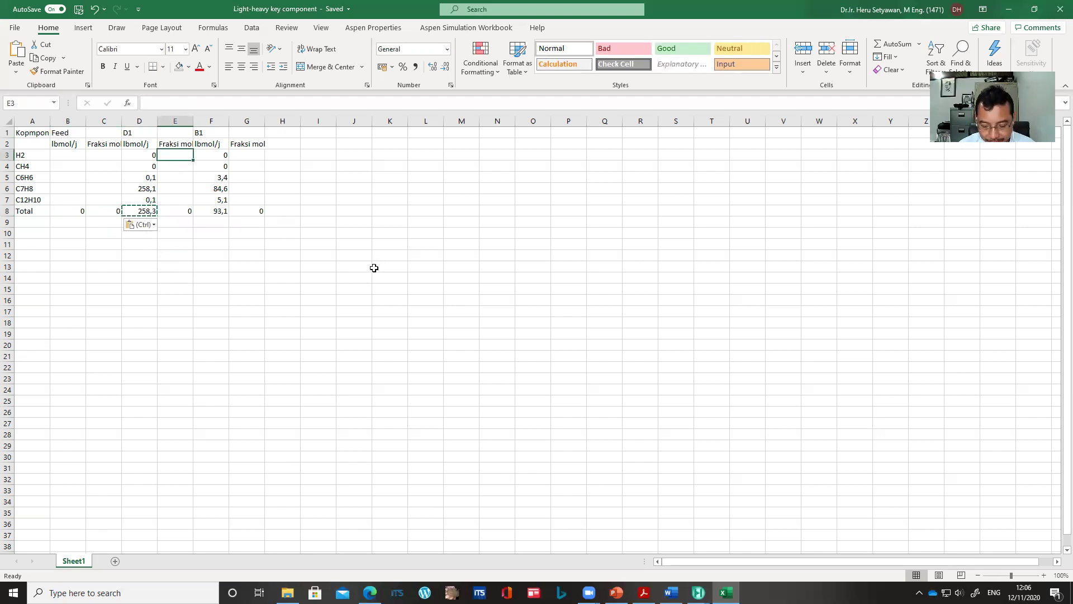
pyautogui.write('=')
pyautogui.press('Left')
pyautogui.write('/')
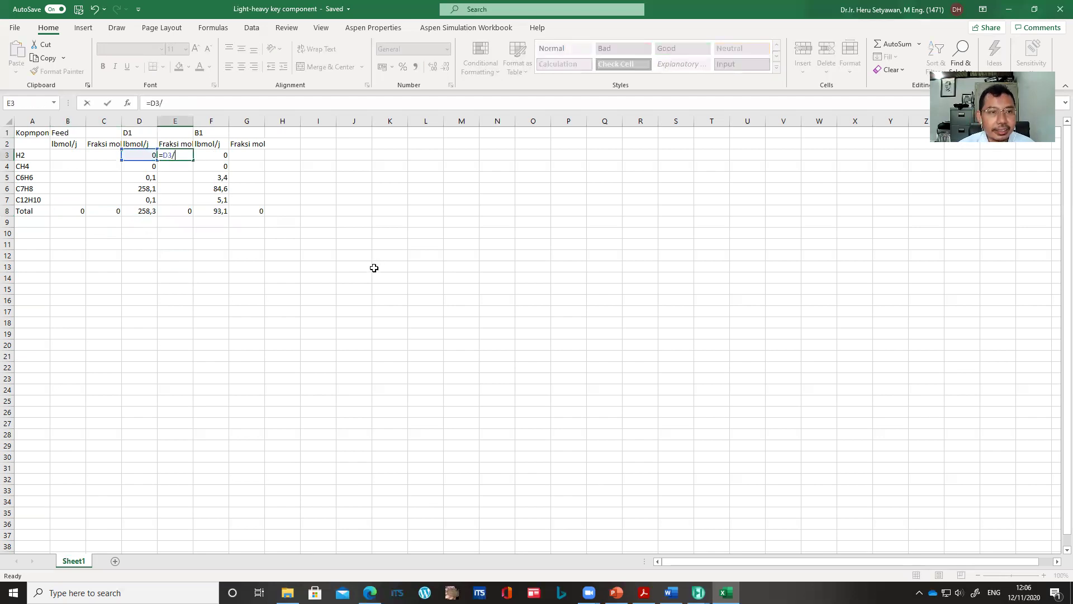
pyautogui.click(150, 212)
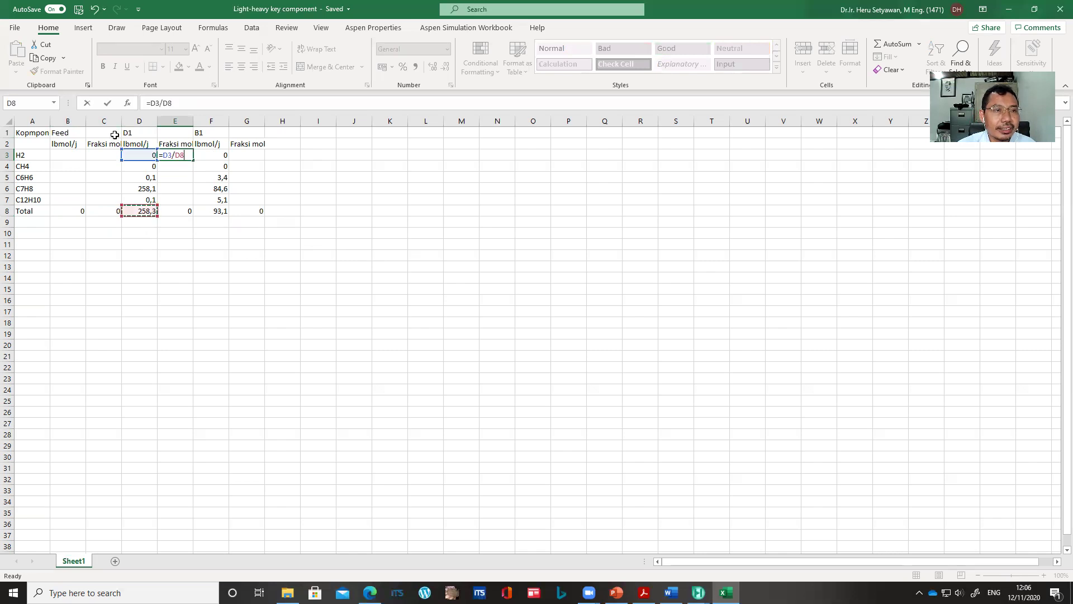
pyautogui.click(168, 103)
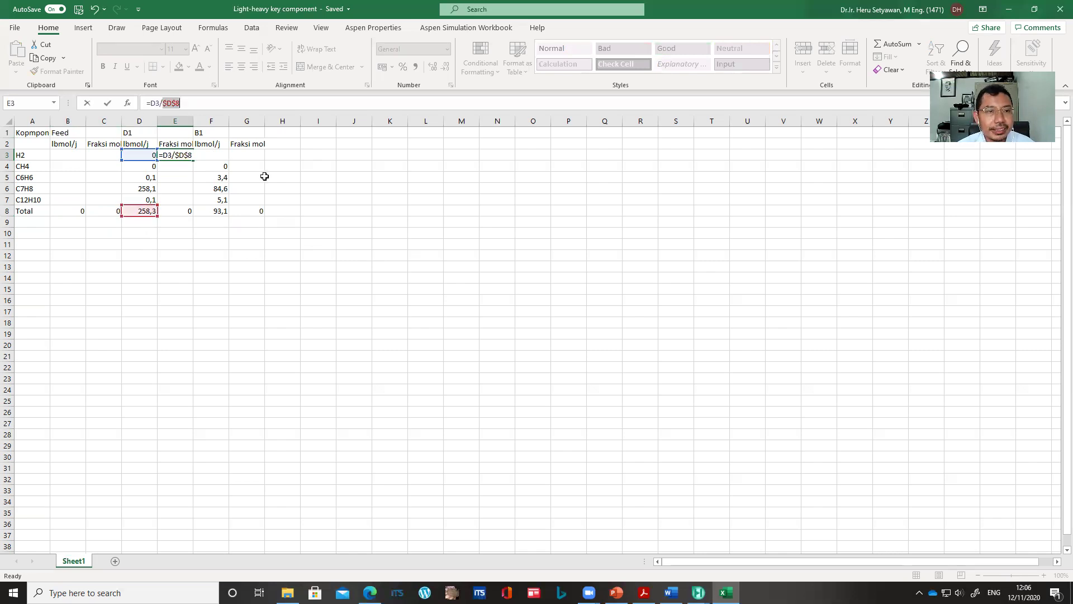
pyautogui.press('Return')
pyautogui.press('Up')
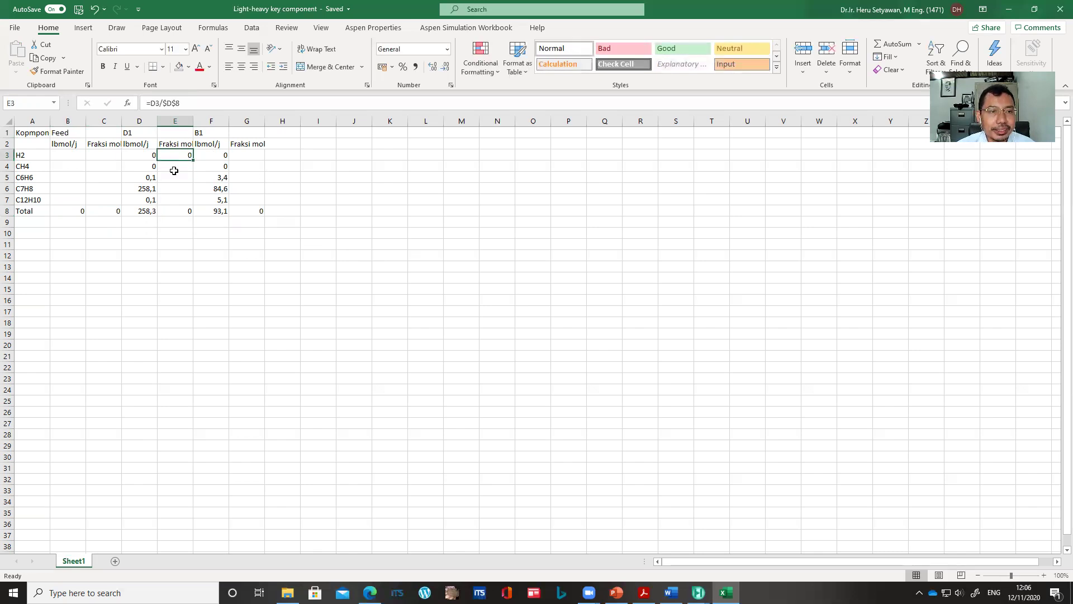
pyautogui.moveTo(195, 161); pyautogui.dragTo(194, 204)
# Calculate the B1 mole fractions with =F3/$F$8 in cell G3 and fill the formula down to G7.
pyautogui.click(248, 155)
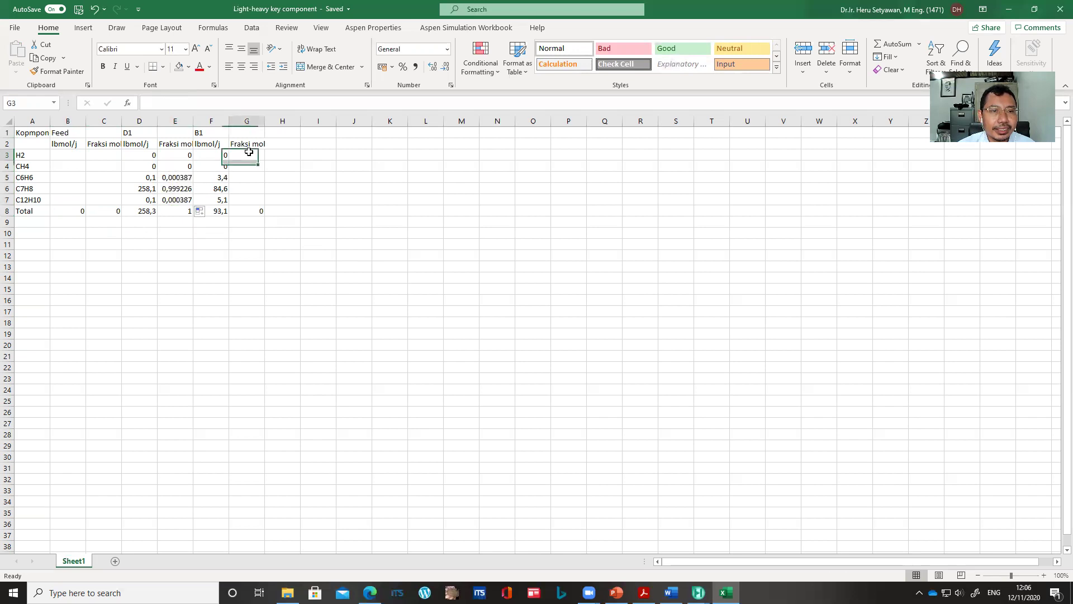
pyautogui.write('=')
pyautogui.press('Left')
pyautogui.write('/')
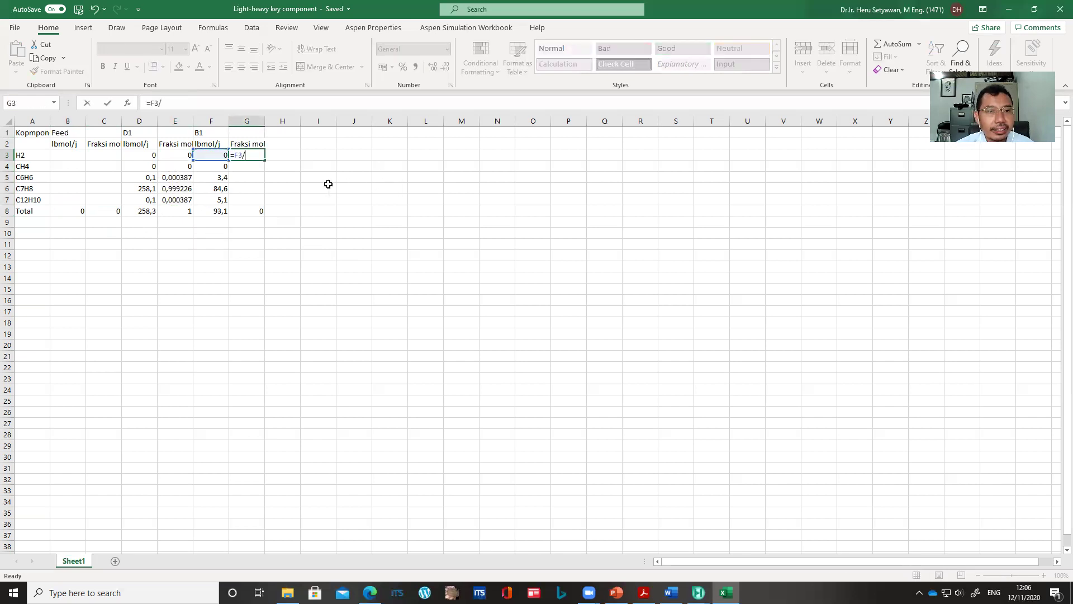
pyautogui.click(216, 211)
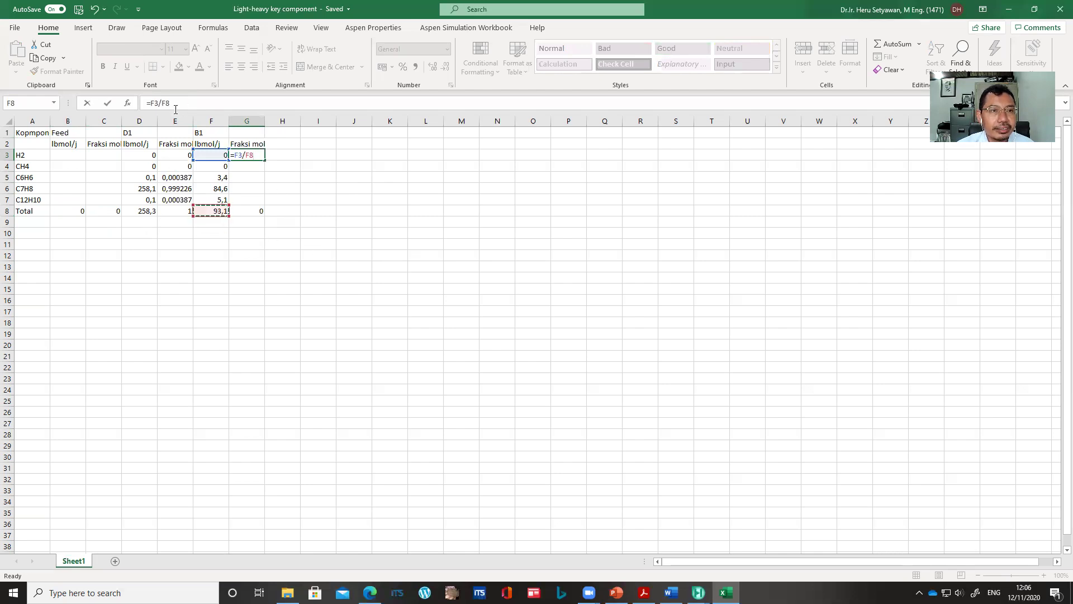
pyautogui.click(164, 103)
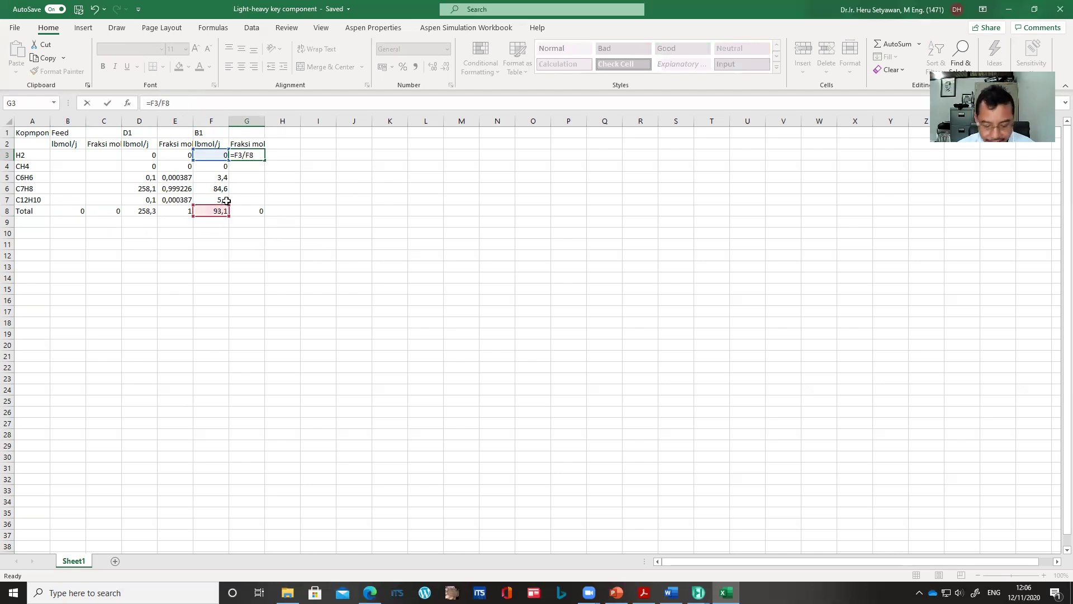
pyautogui.press('F4')
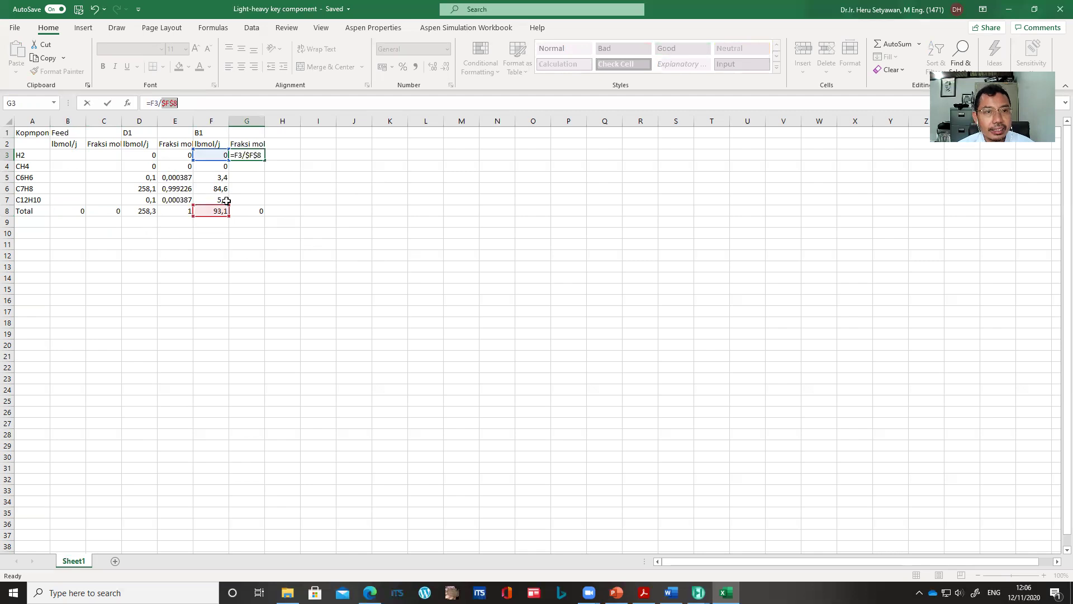
pyautogui.press('Return')
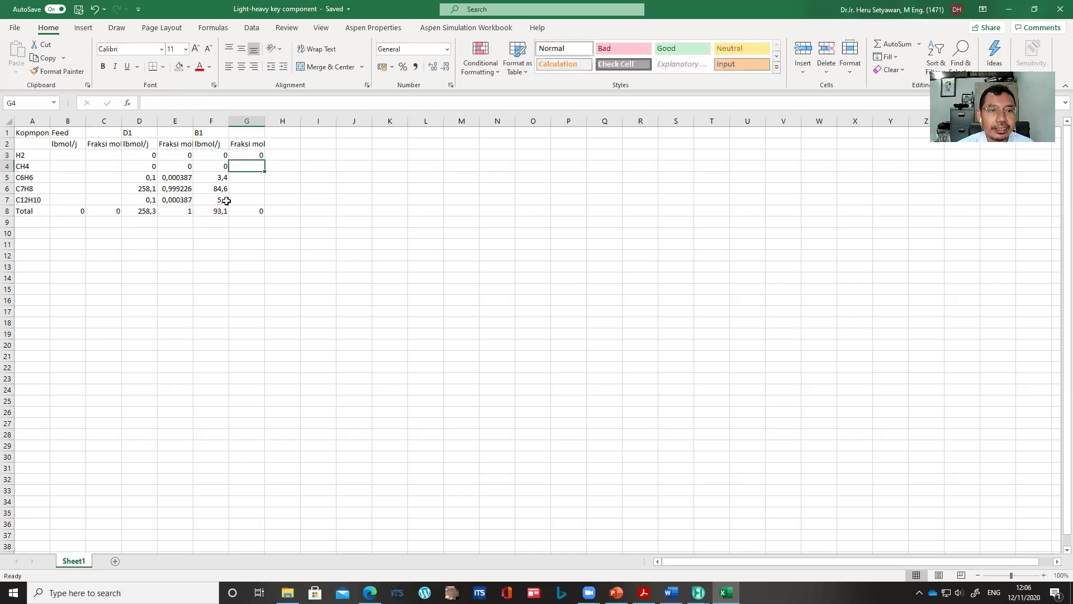
pyautogui.click(260, 156)
pyautogui.moveTo(266, 160); pyautogui.dragTo(266, 204)
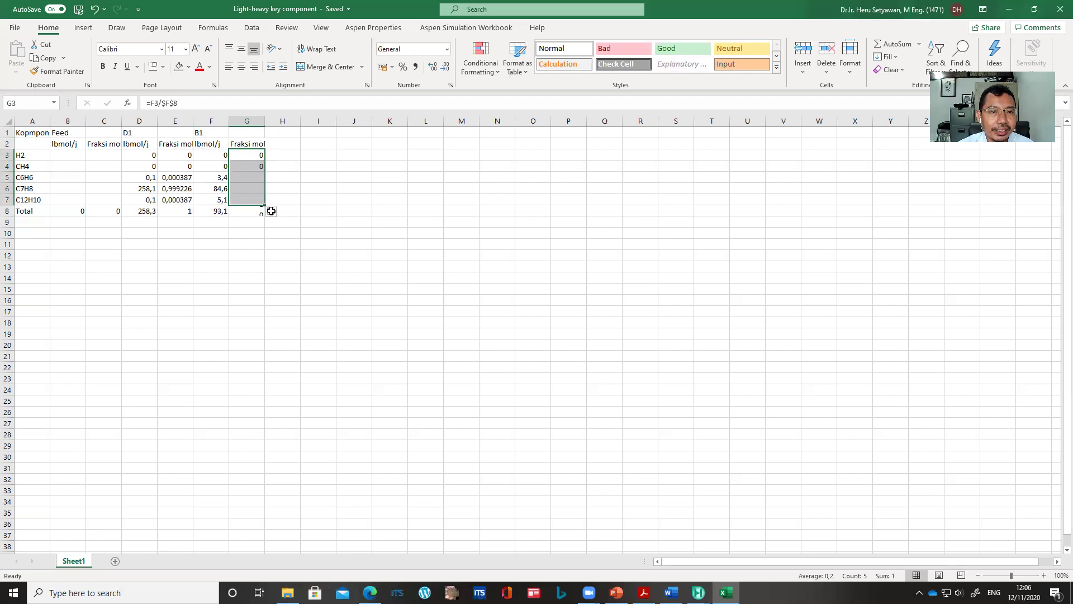
pyautogui.click(299, 284)
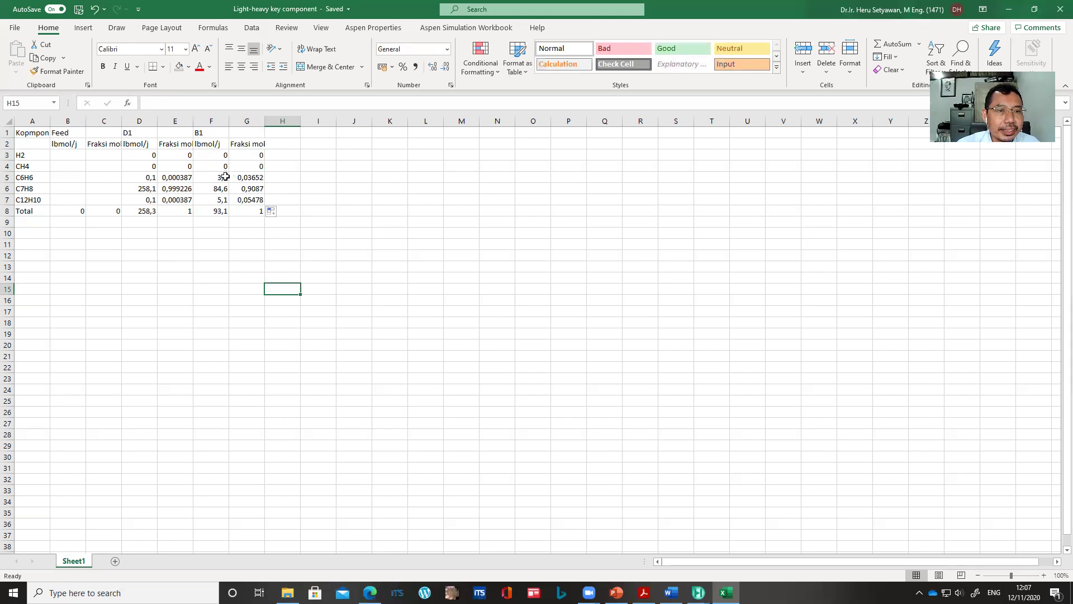
# Highlight the C6H6 mole fractions in cells G5 and E5 with a yellow fill.
pyautogui.click(249, 179)
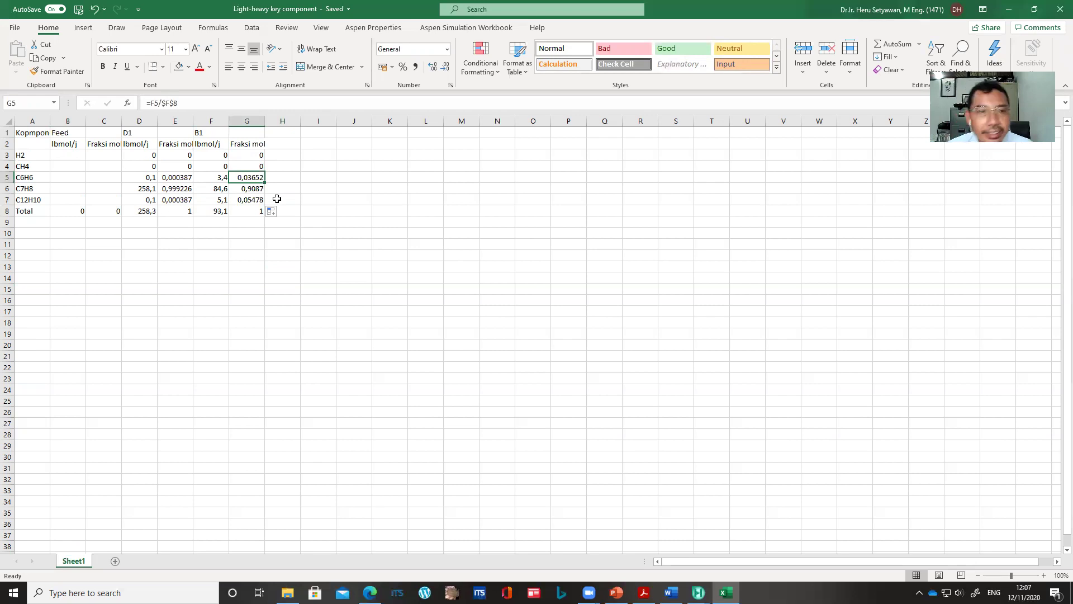
pyautogui.click(188, 68)
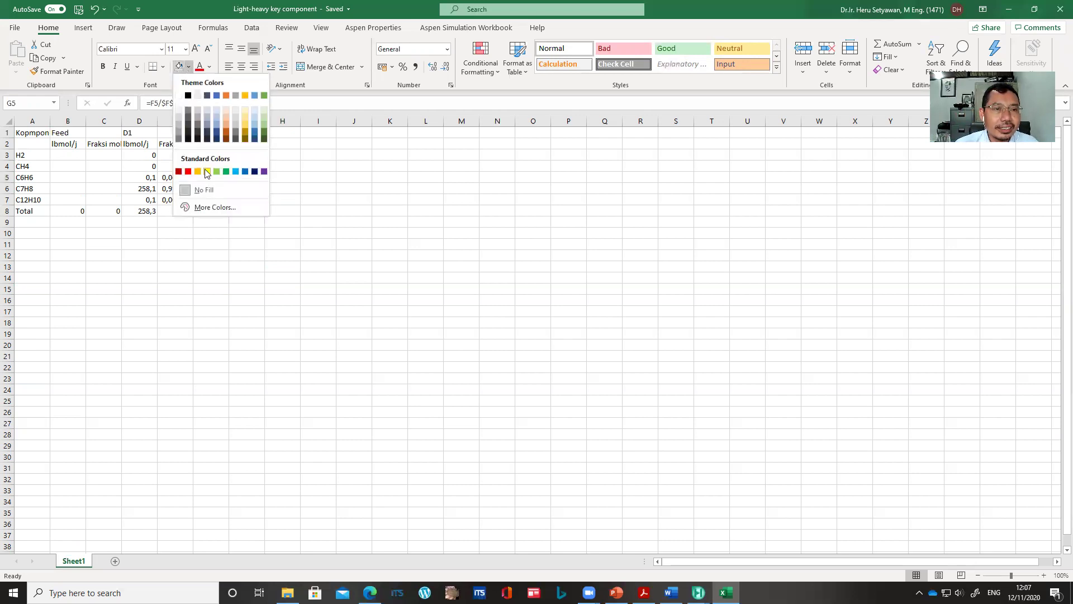
pyautogui.click(205, 171)
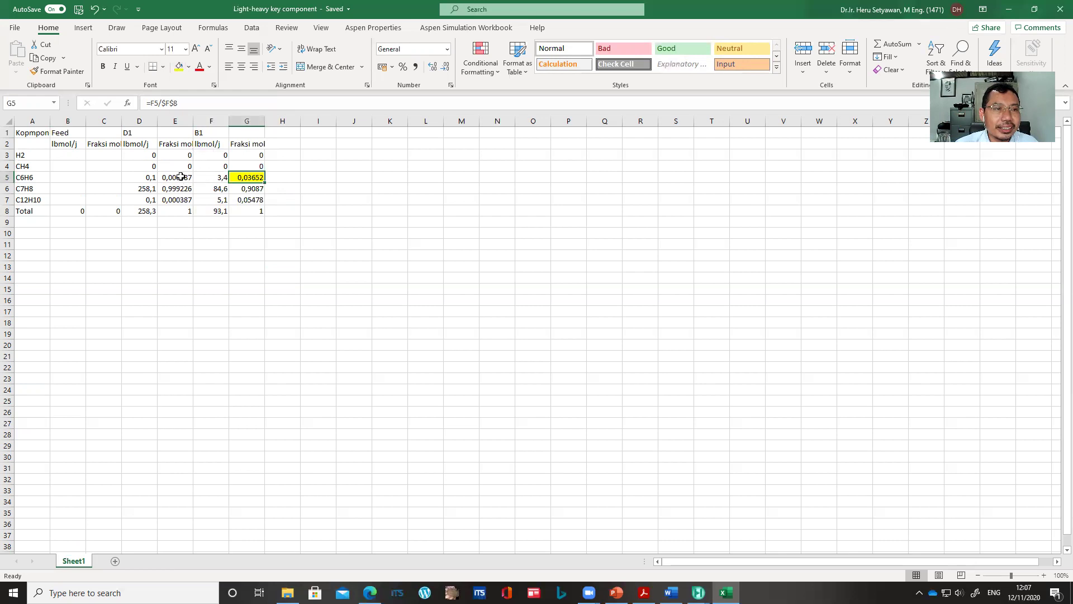
pyautogui.click(181, 176)
pyautogui.click(179, 67)
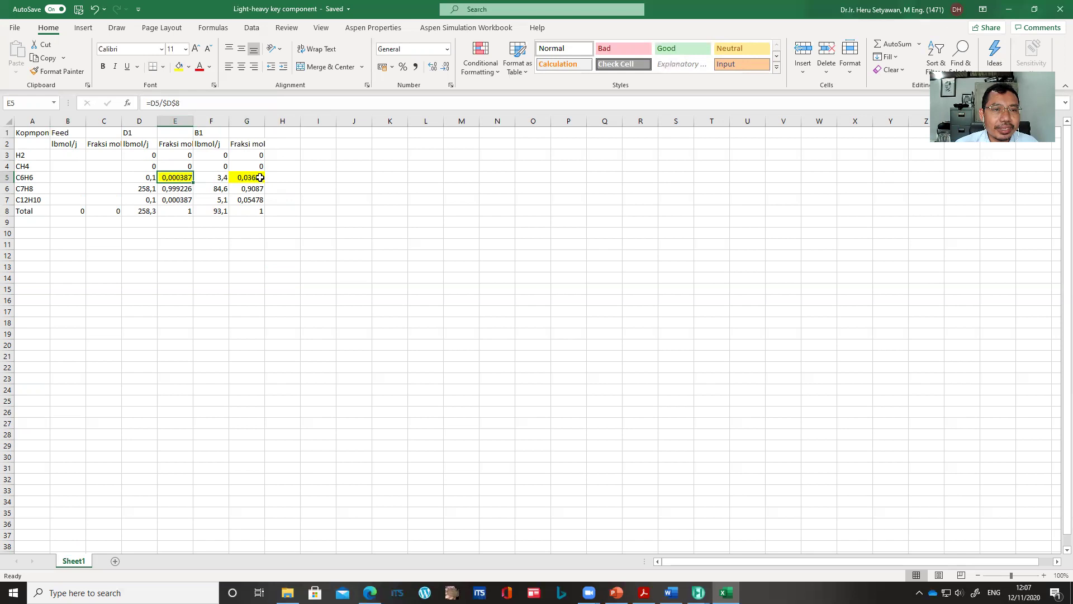
pyautogui.click(241, 239)
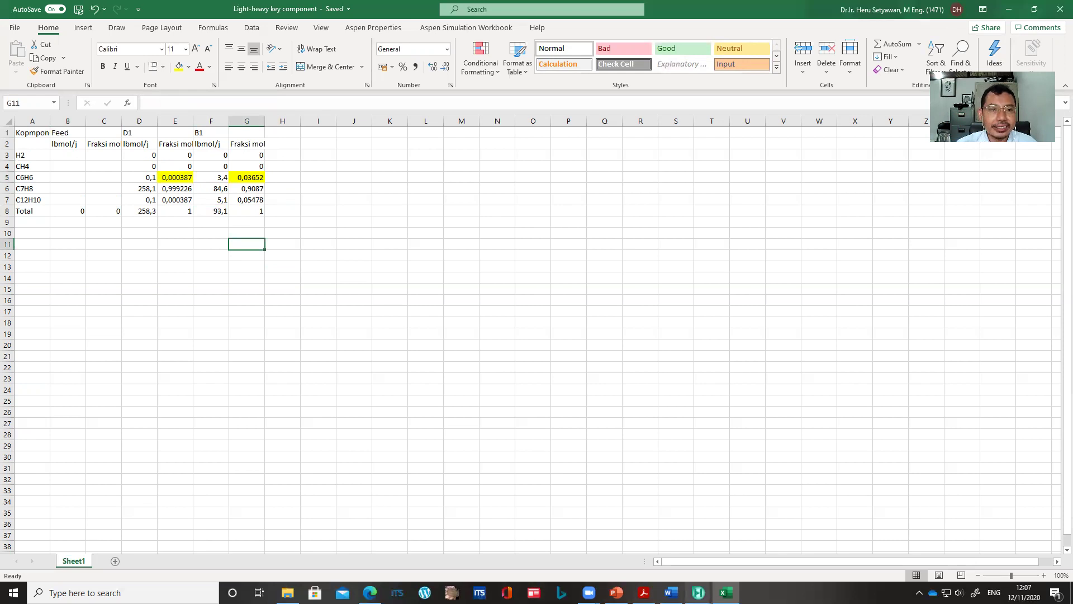
# Switch to the HYSYS T-101 shortcut column and set the light key Benzene mole fraction in the bottoms to 3.65e-2.
pyautogui.moveTo(698, 593)
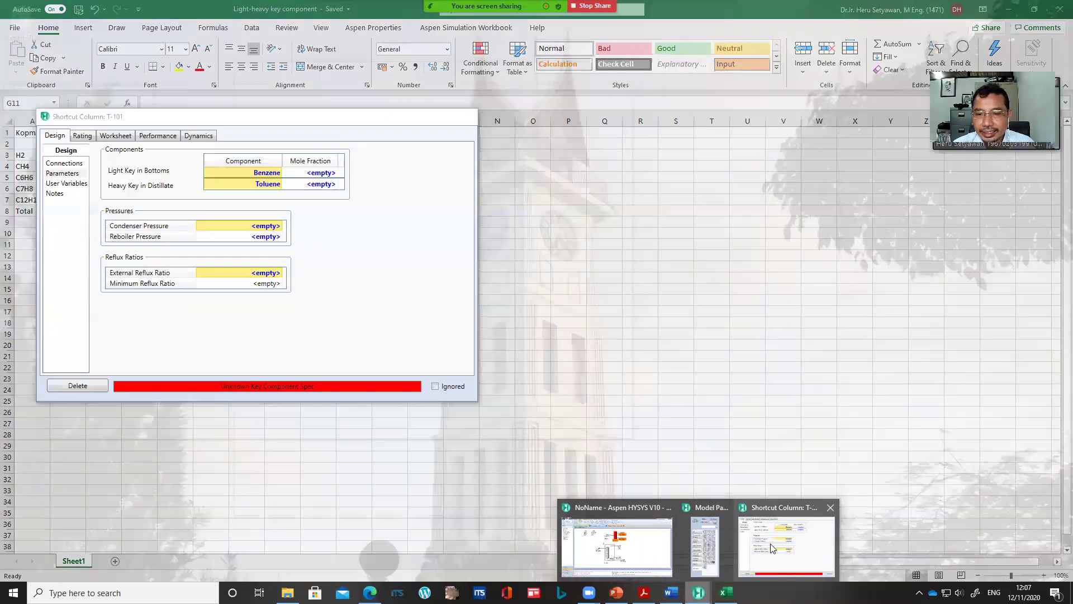
pyautogui.click(771, 547)
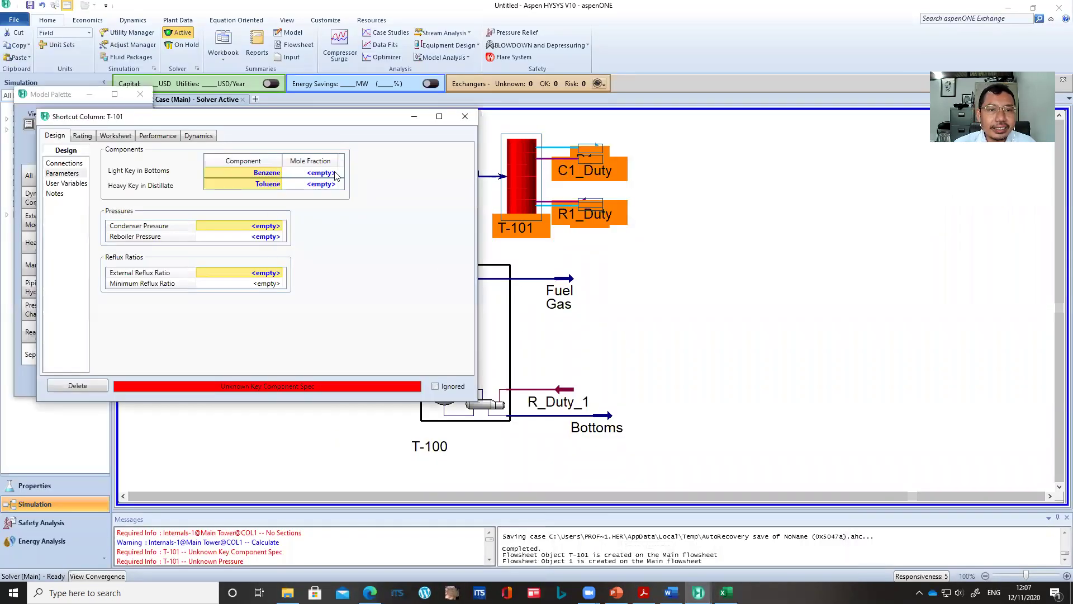
pyautogui.click(332, 173)
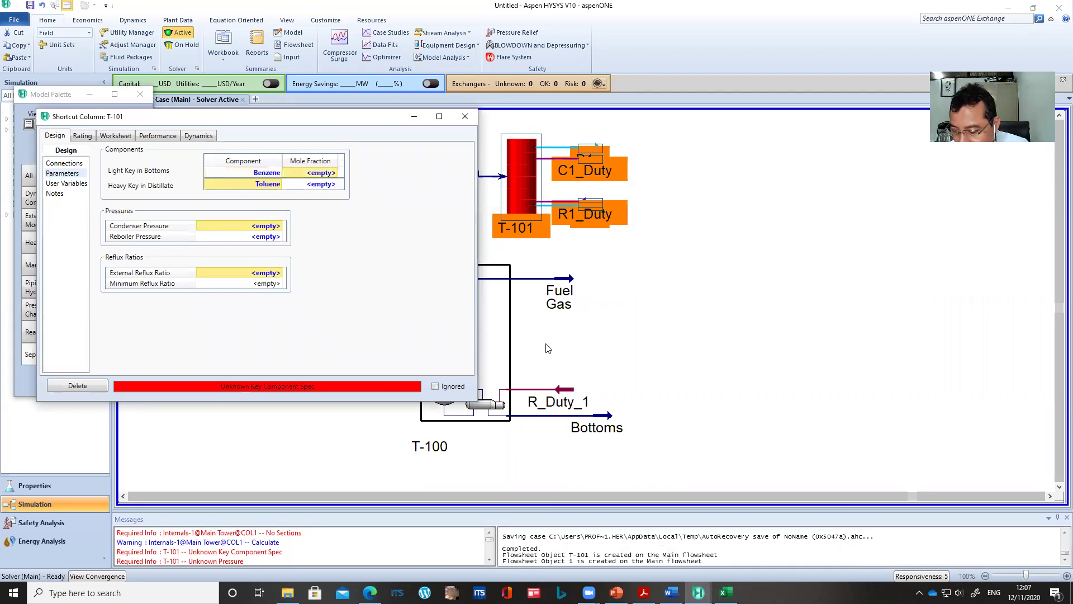
pyautogui.write('3.')
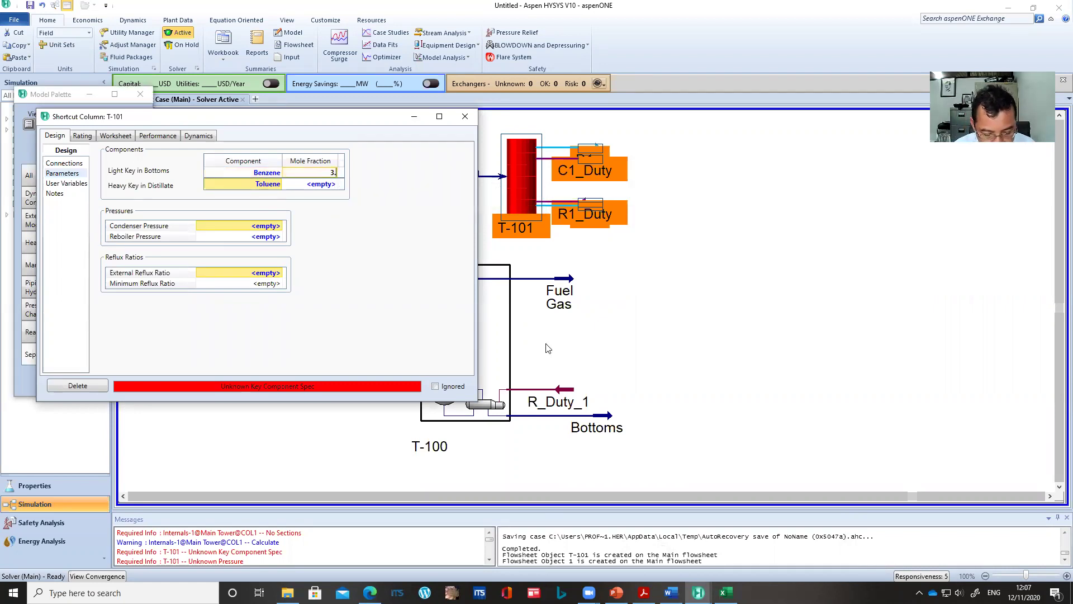
pyautogui.write('65e')
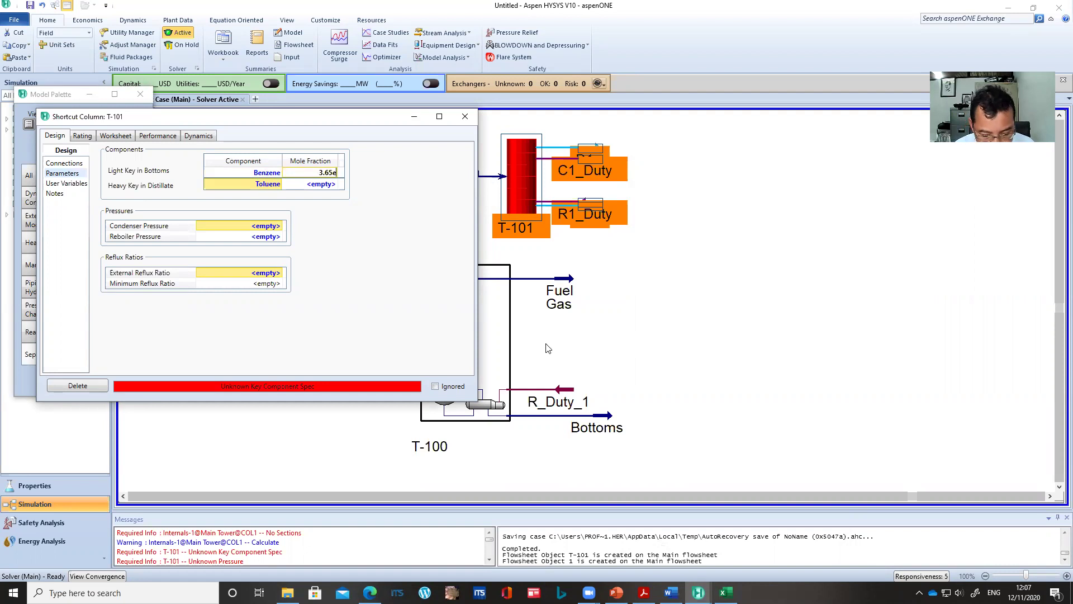
pyautogui.write('-2')
pyautogui.press('Return')
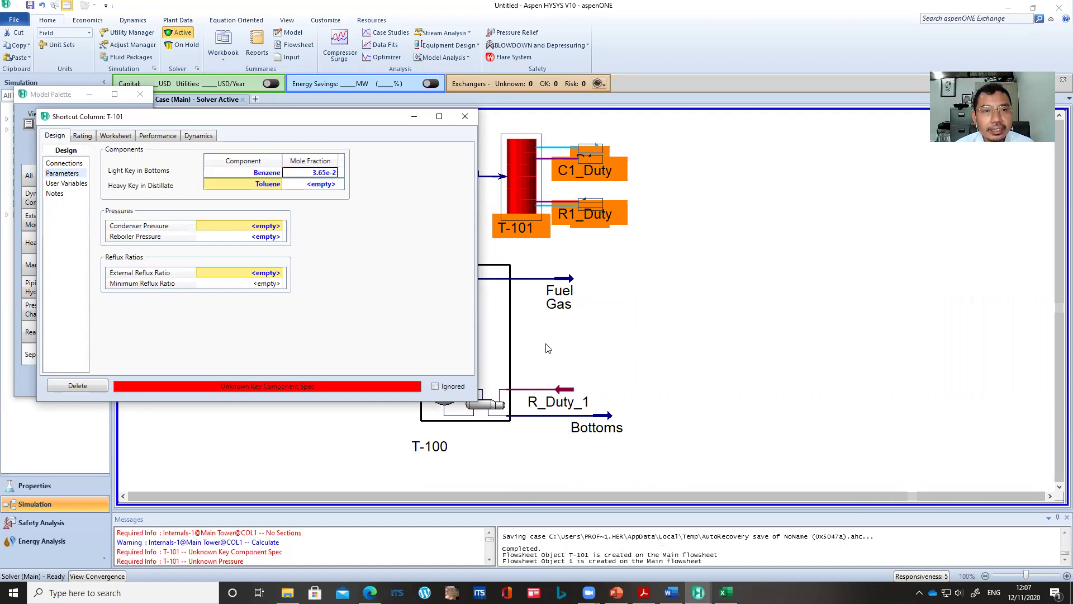
# Set the heavy key Toluene mole fraction in the distillate to 3.87e-4.
pyautogui.click(317, 185)
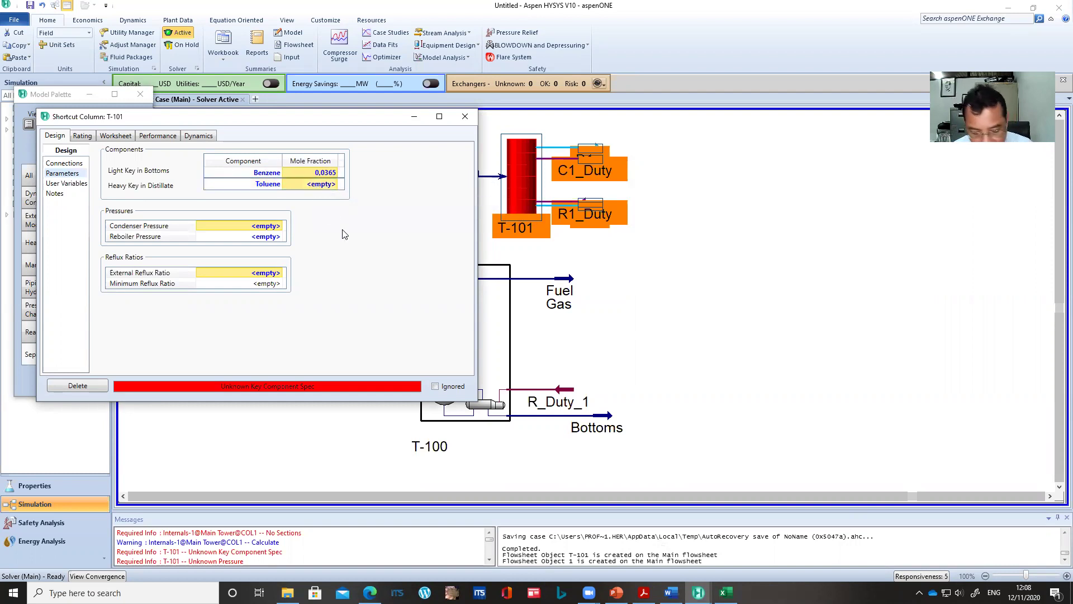
pyautogui.write('3.87')
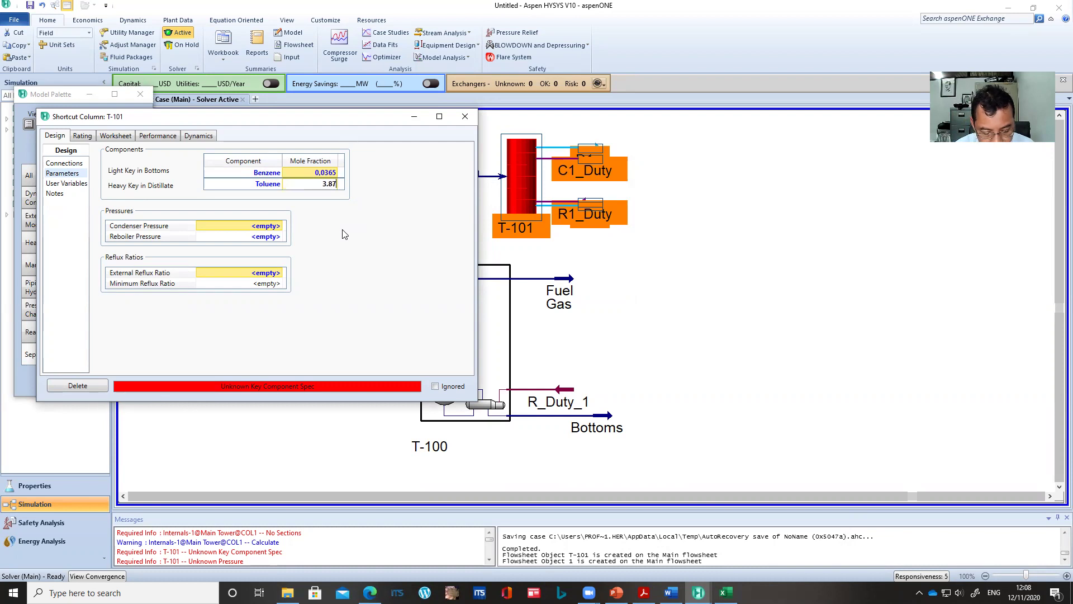
pyautogui.write('e-')
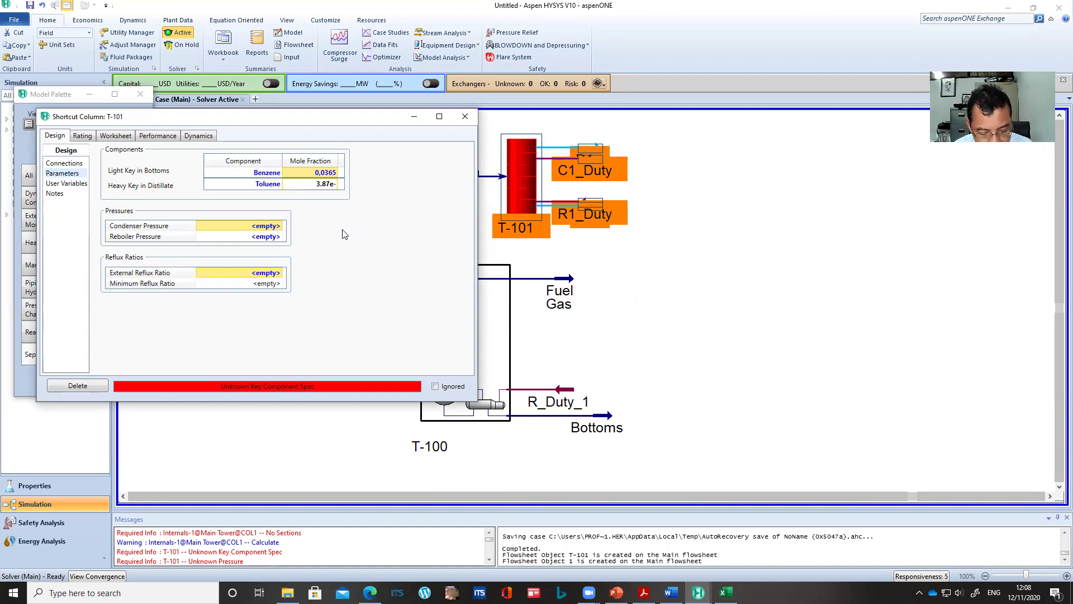
pyautogui.write('4')
pyautogui.press('Return')
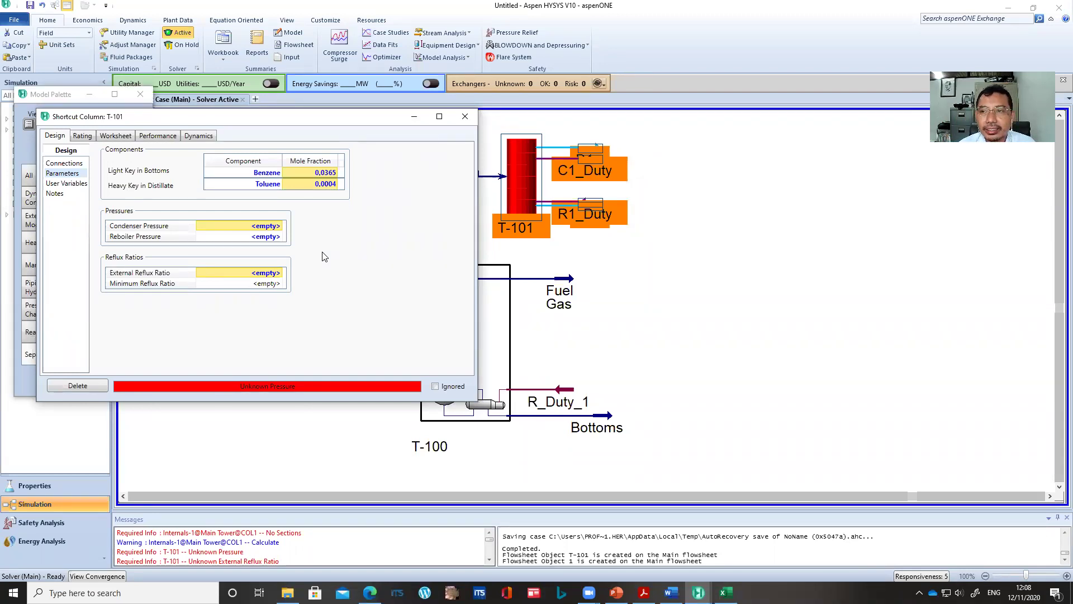
# Set both the condenser pressure and the reboiler pressure of the shortcut column to 20 psia.
pyautogui.write('20')
pyautogui.press('Return')
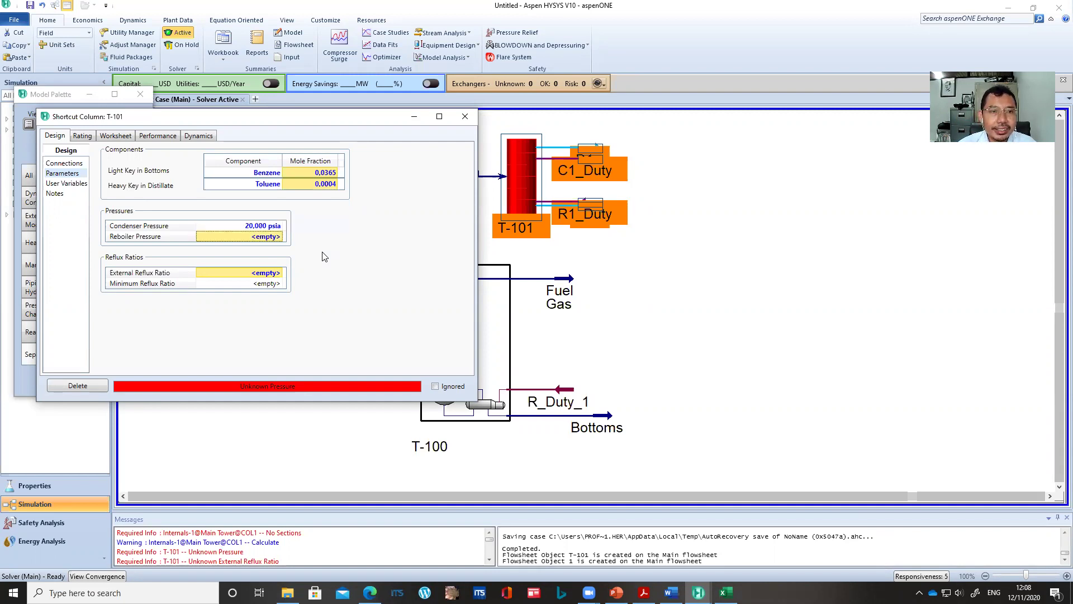
pyautogui.write('20')
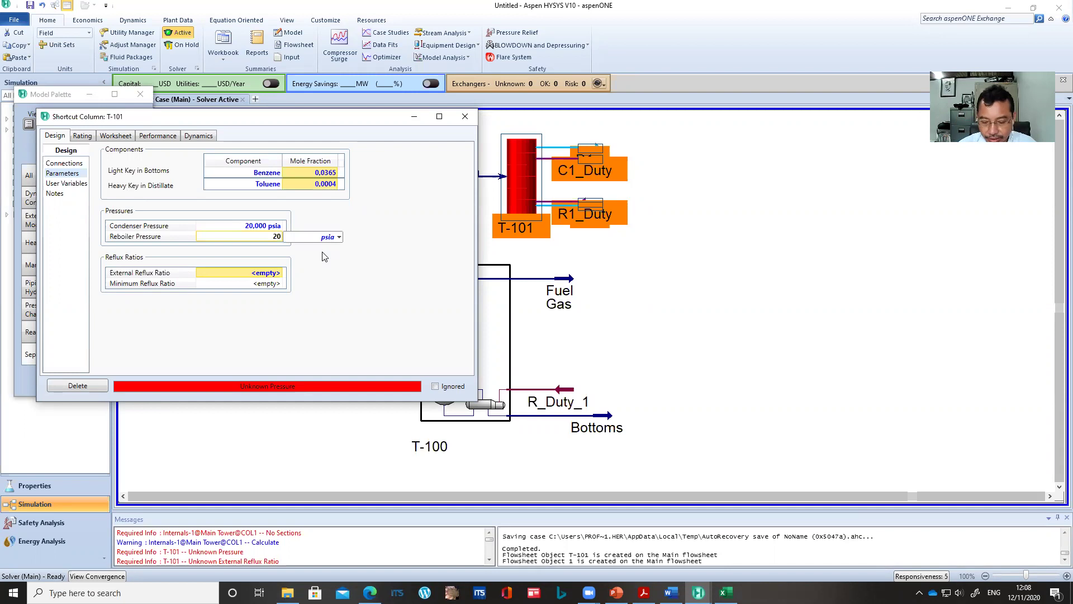
pyautogui.press('Return')
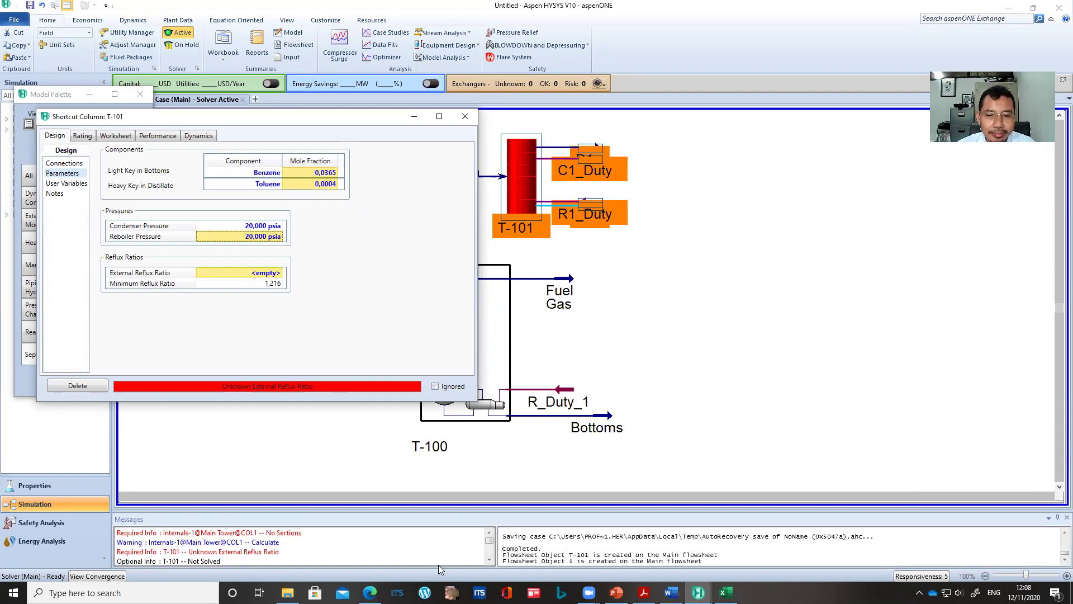
# Switch to the Excel sheet and calculate the external reflux ratio with =1,216*1,3 in cell K3.
pyautogui.click(724, 593)
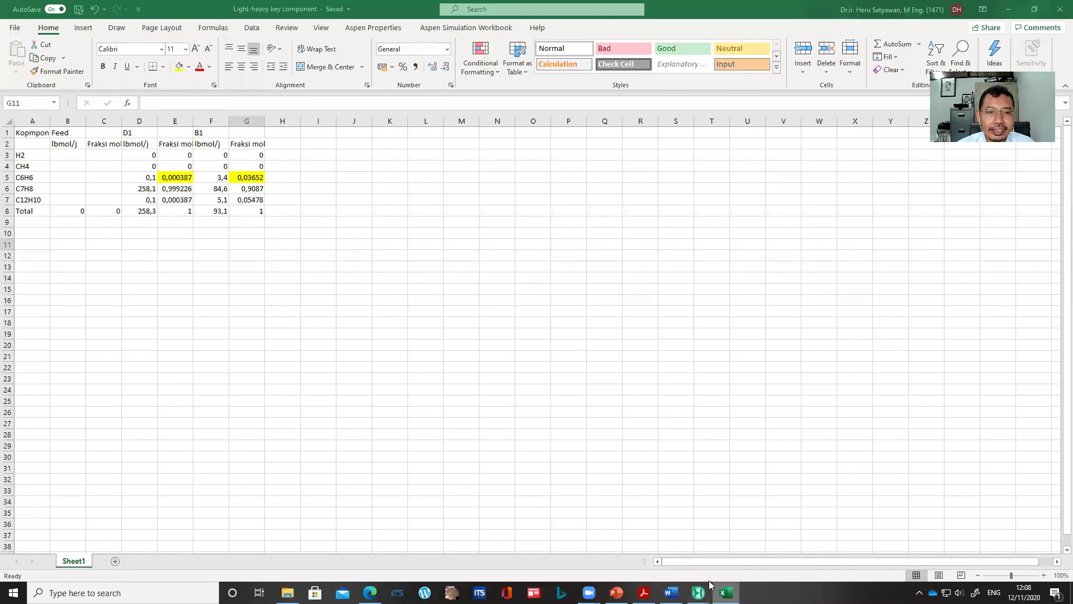
pyautogui.click(402, 153)
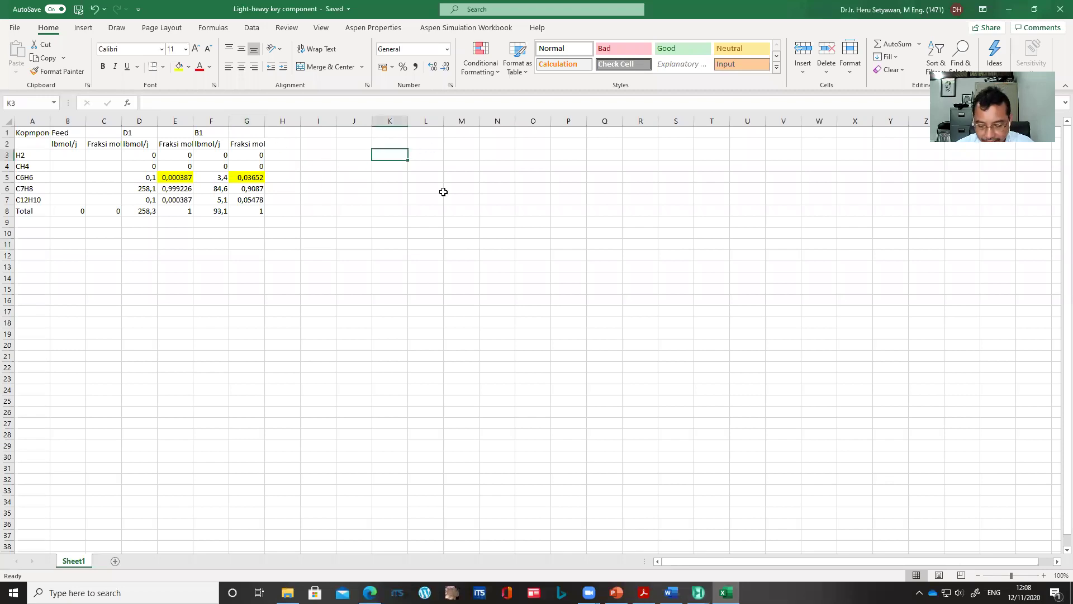
pyautogui.write('=1,216*1,3')
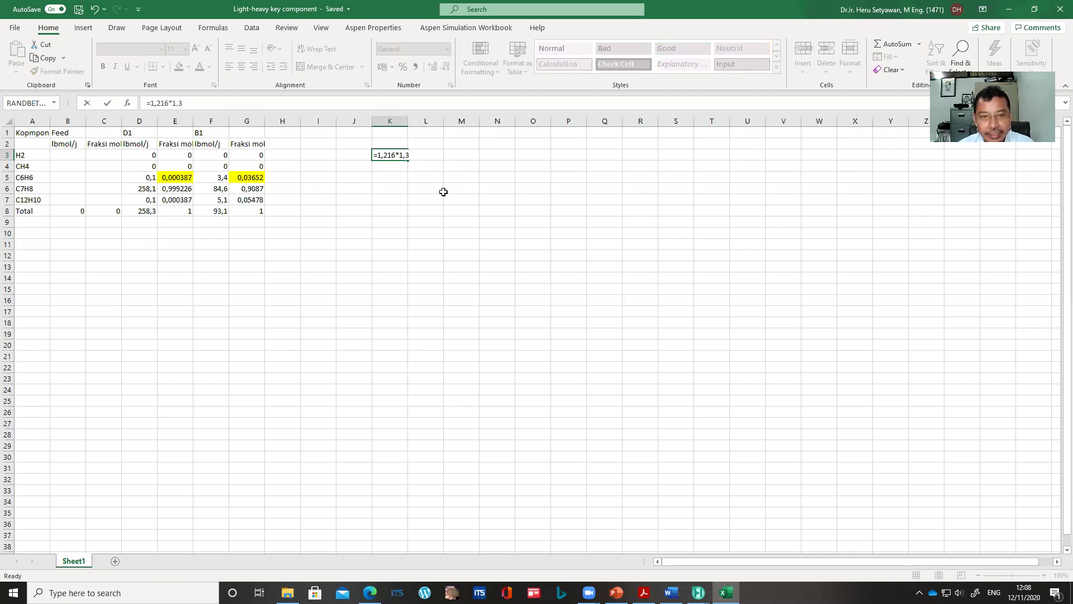
pyautogui.press('Return')
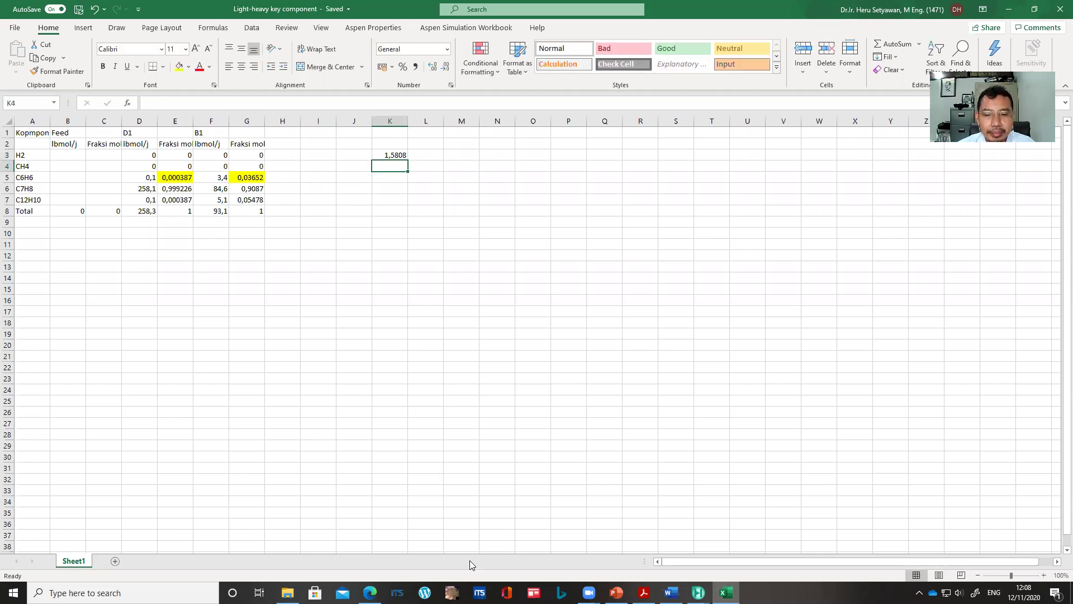
# Return to the HYSYS T-101 shortcut column, set its external reflux ratio to 1,58 and examine the column's performance results.
pyautogui.moveTo(700, 568)
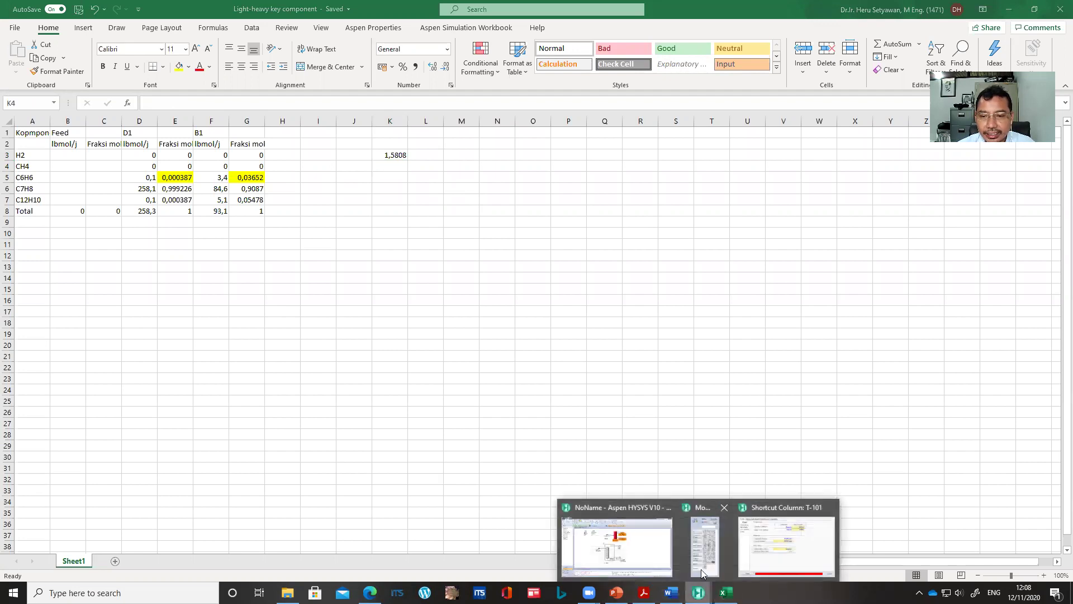
pyautogui.click(781, 556)
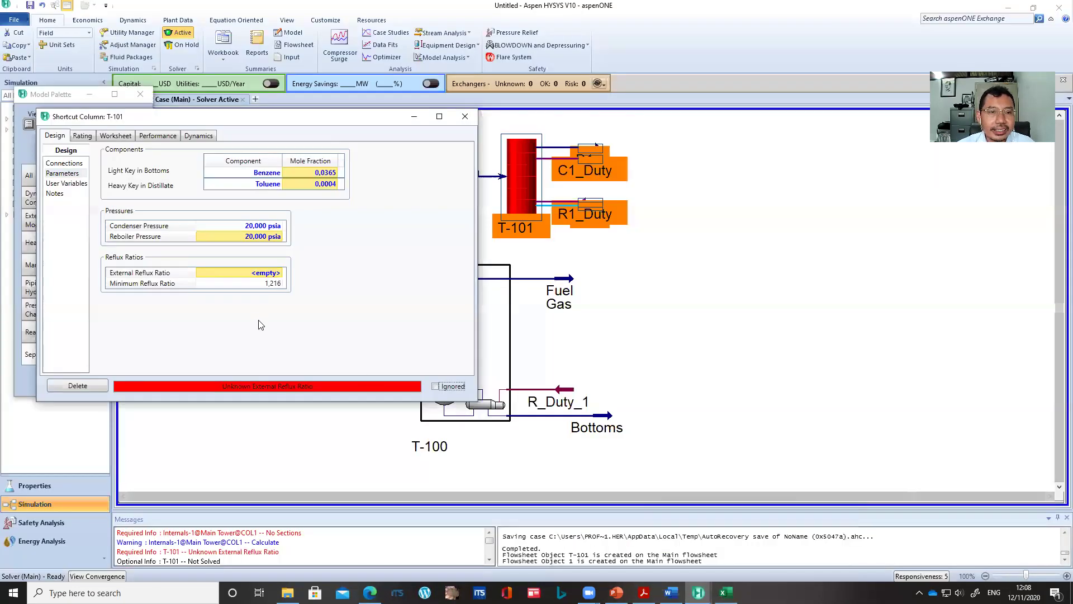
pyautogui.click(267, 273)
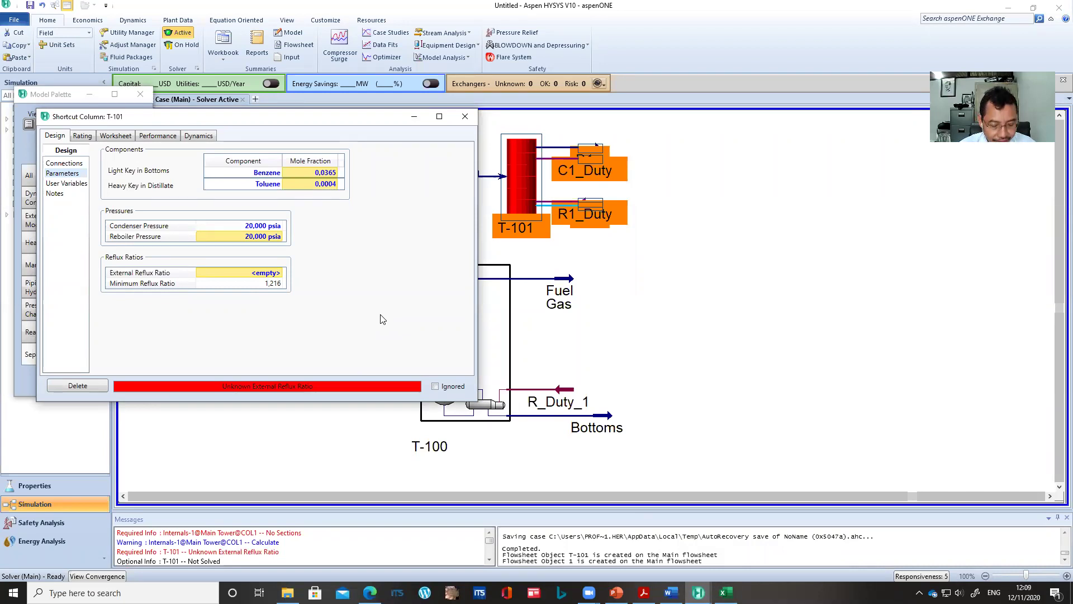
pyautogui.write('1,,')
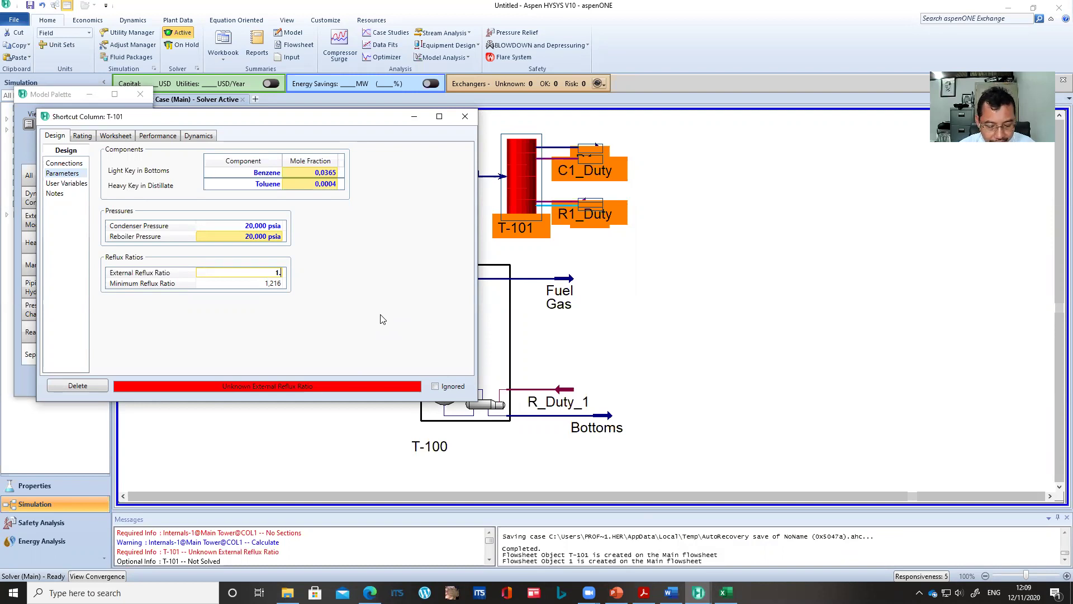
pyautogui.write('58')
pyautogui.press('Return')
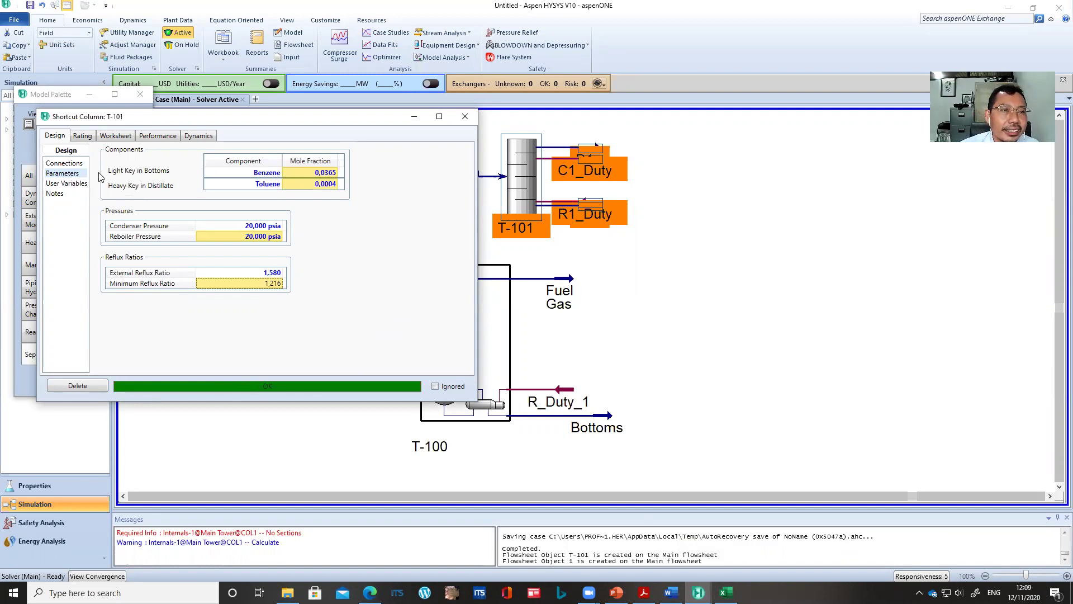
pyautogui.click(166, 138)
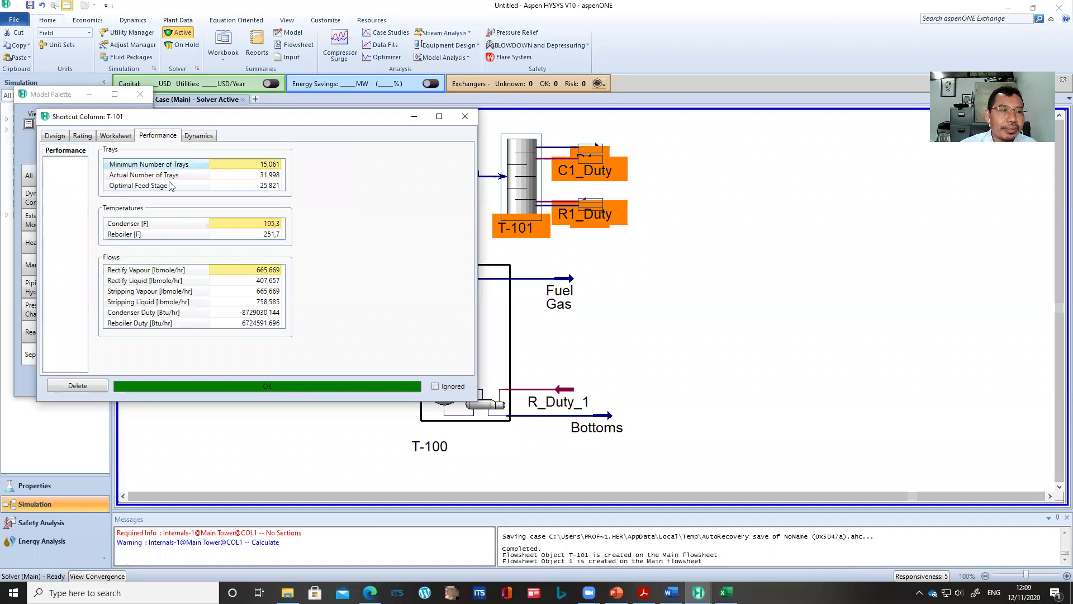
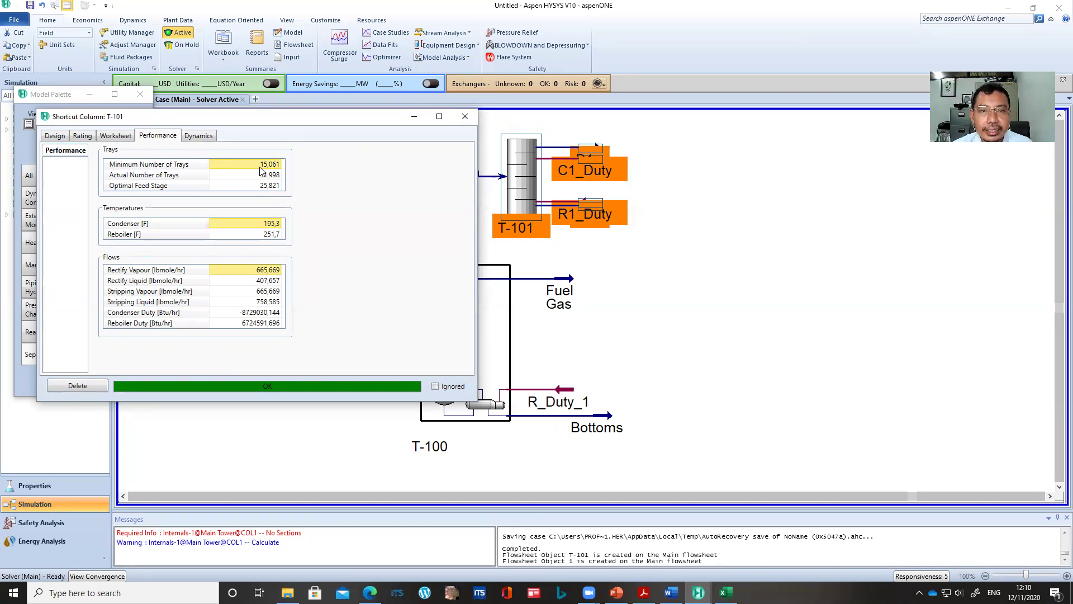
pyautogui.click(472, 123)
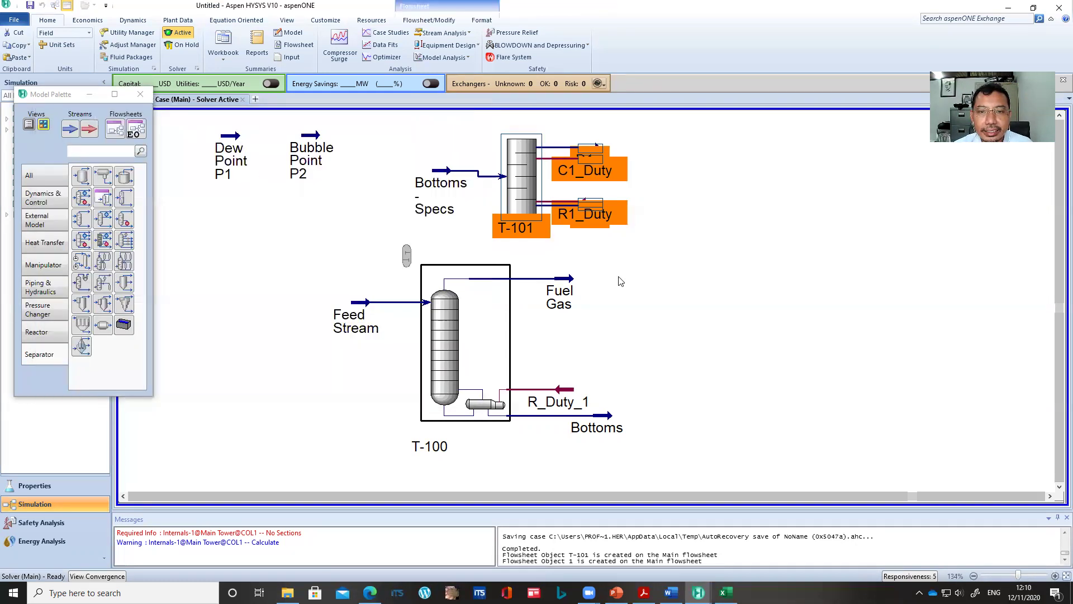
# Place a distillation column beside T-100 on the flowsheet and connect the Bottoms stream as its inlet.
pyautogui.click(84, 199)
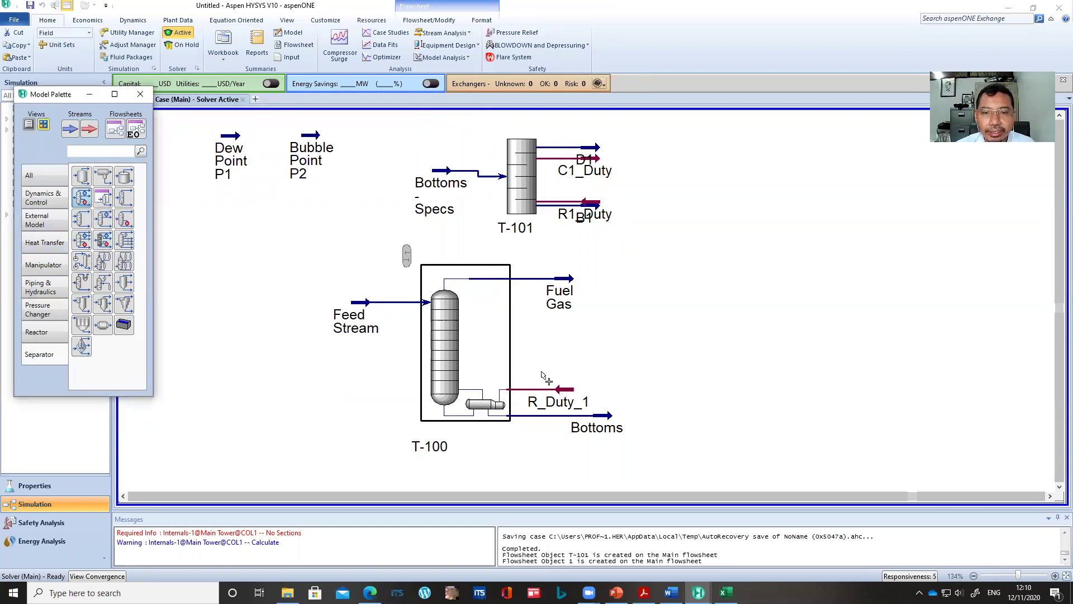
pyautogui.click(670, 420)
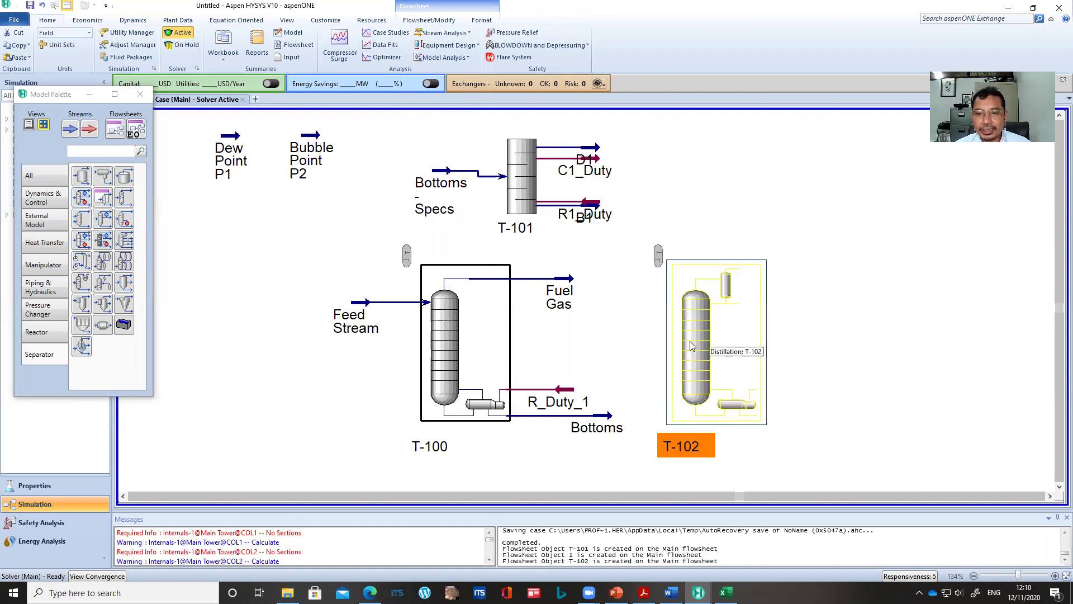
pyautogui.doubleClick(690, 345)
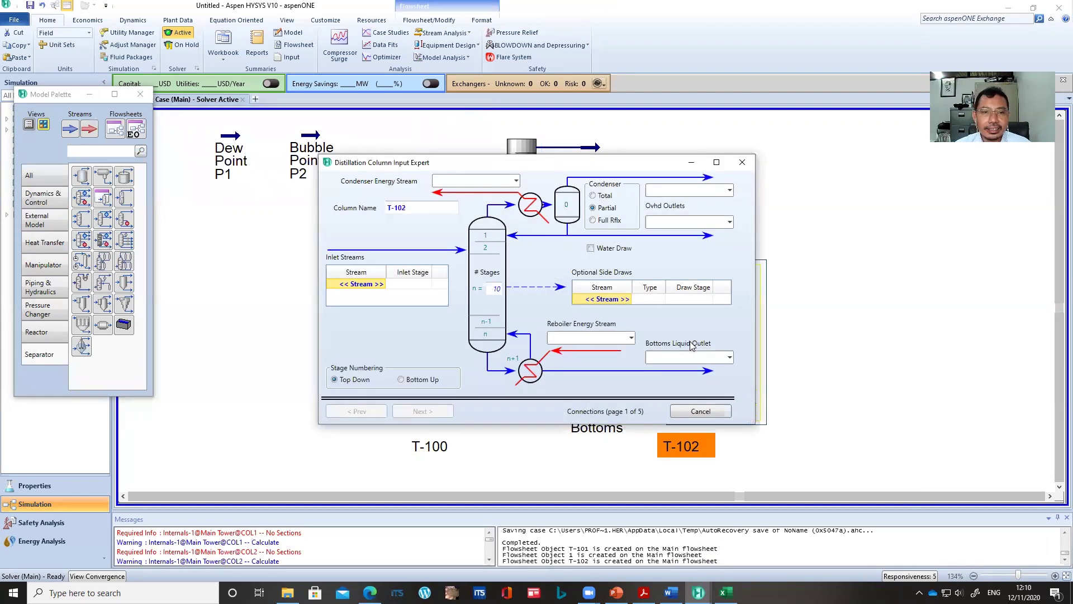
pyautogui.click(379, 284)
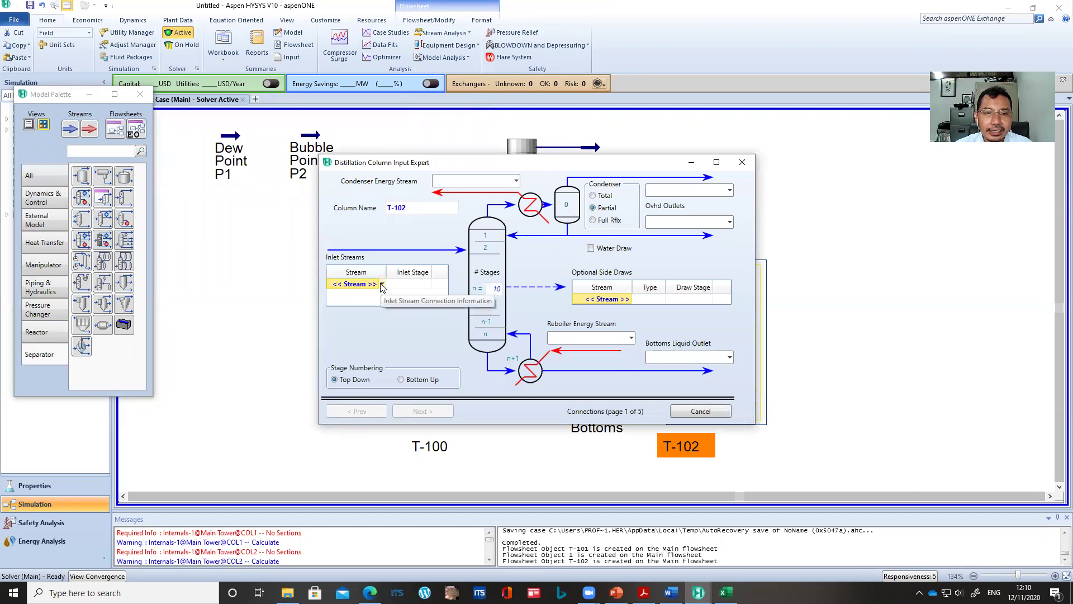
pyautogui.click(382, 285)
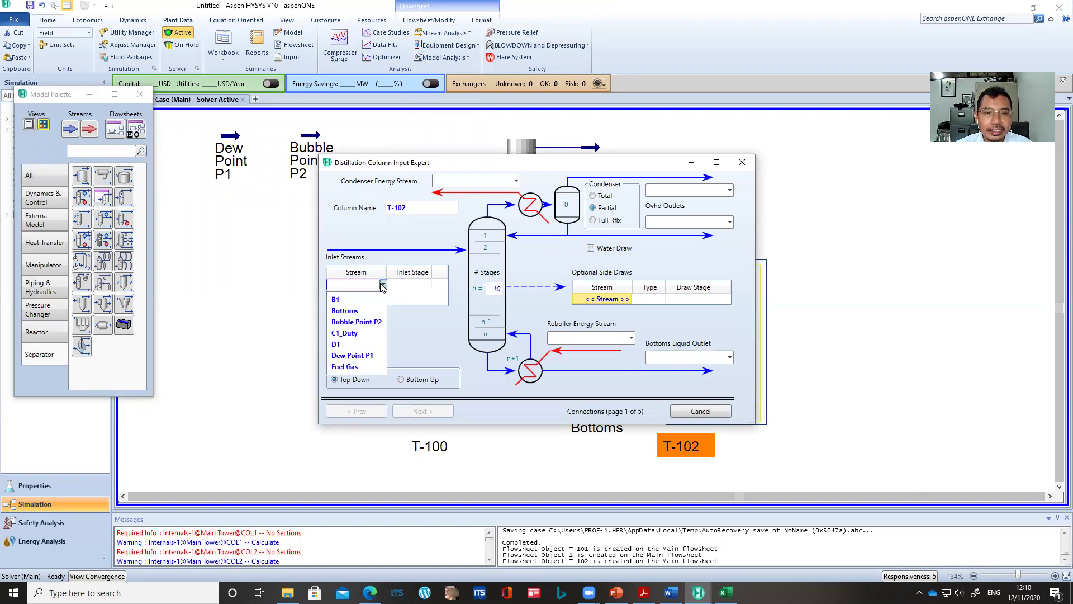
pyautogui.click(366, 312)
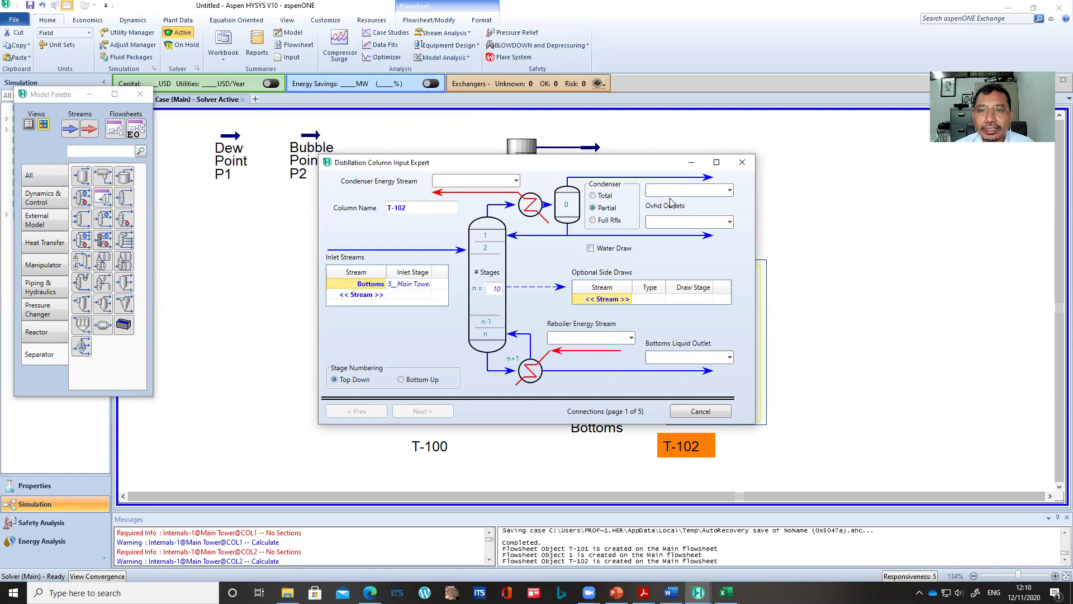
# Set the distillation column's condenser to Total and name the overhead liquid outlet Benzene Product.
pyautogui.click(593, 195)
pyautogui.click(689, 222)
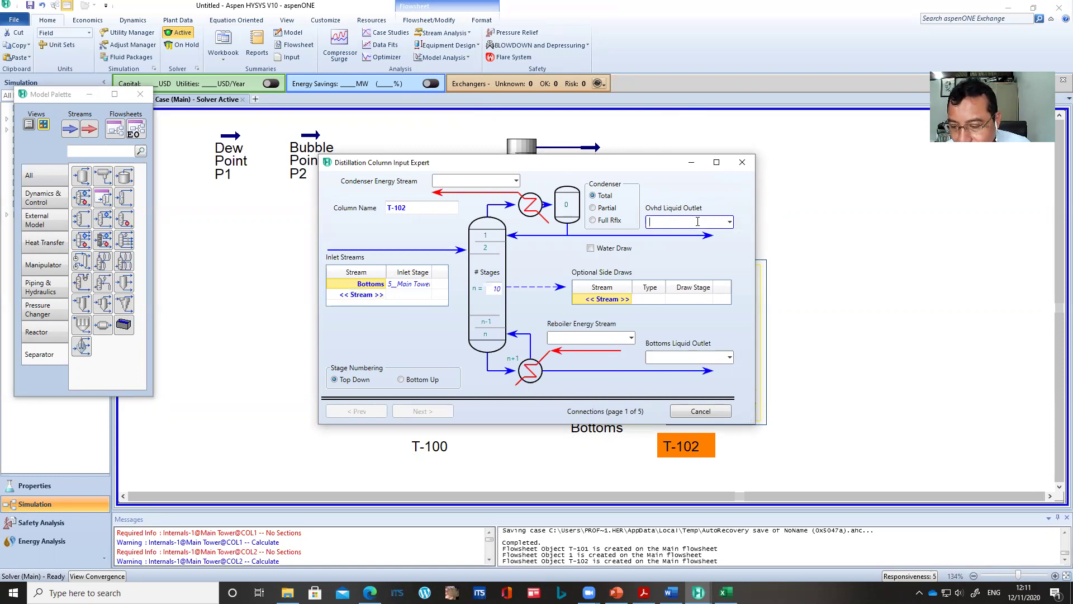
pyautogui.write('Ben')
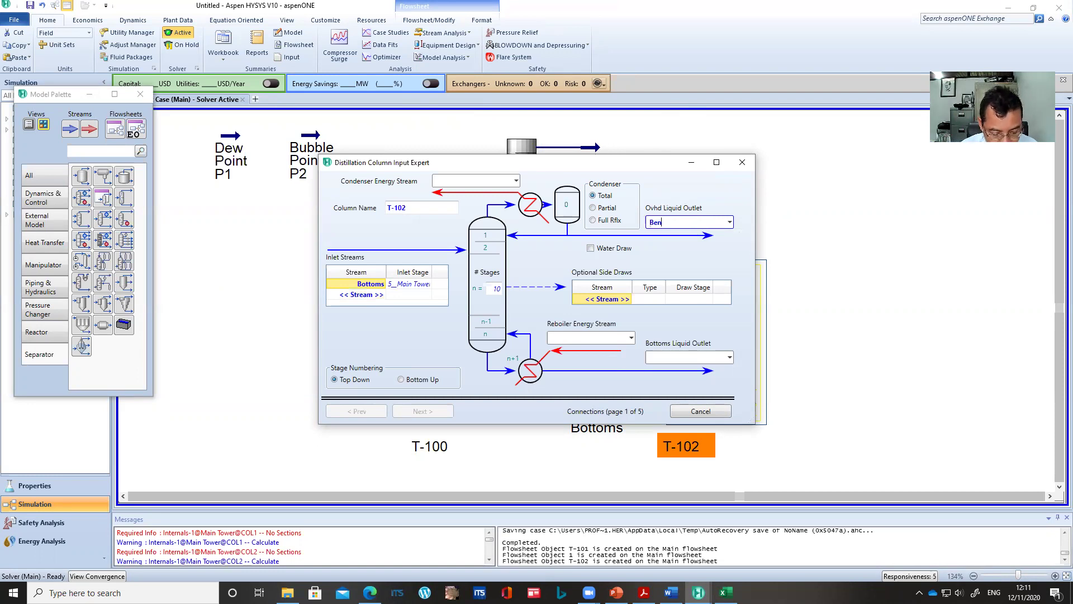
pyautogui.write('zene Product')
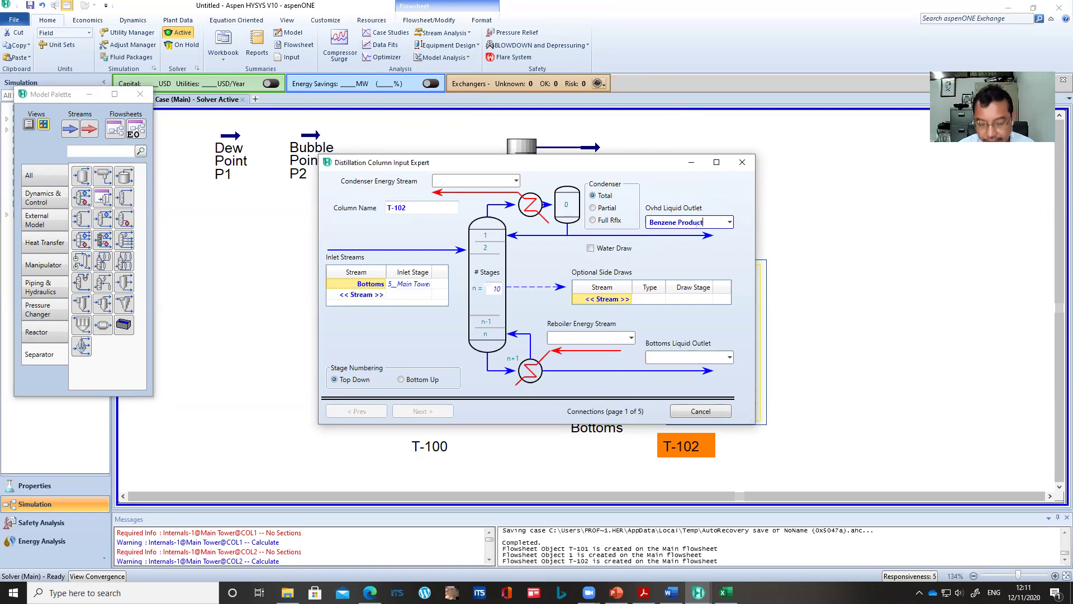
pyautogui.press('Return')
# Name the distillation column's bottoms liquid outlet Toluene Recycle.
pyautogui.click(673, 357)
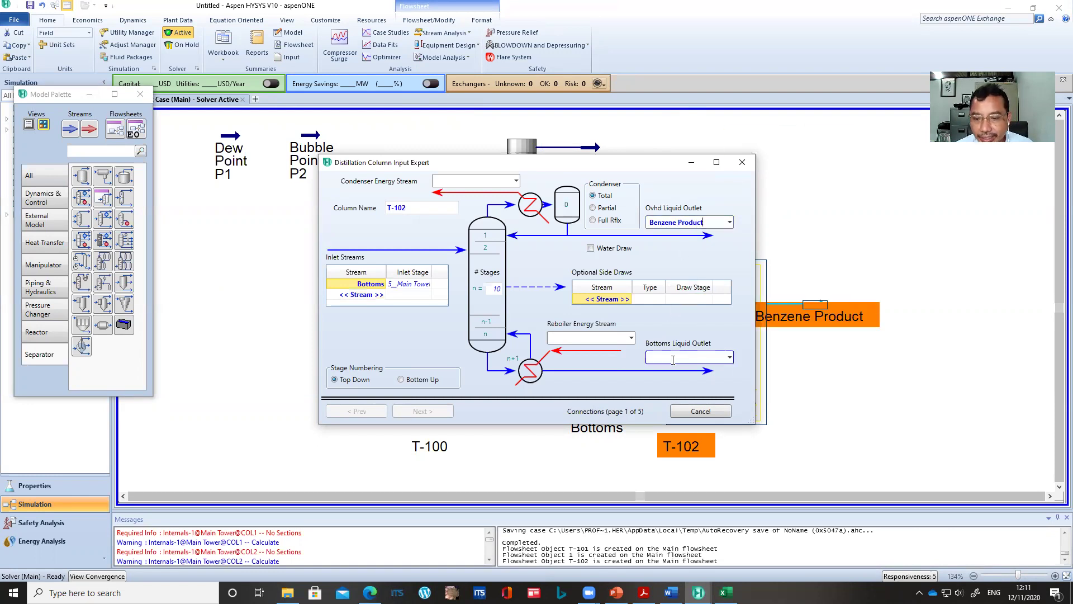
pyautogui.write('Toluene Recycle')
pyautogui.press('Return')
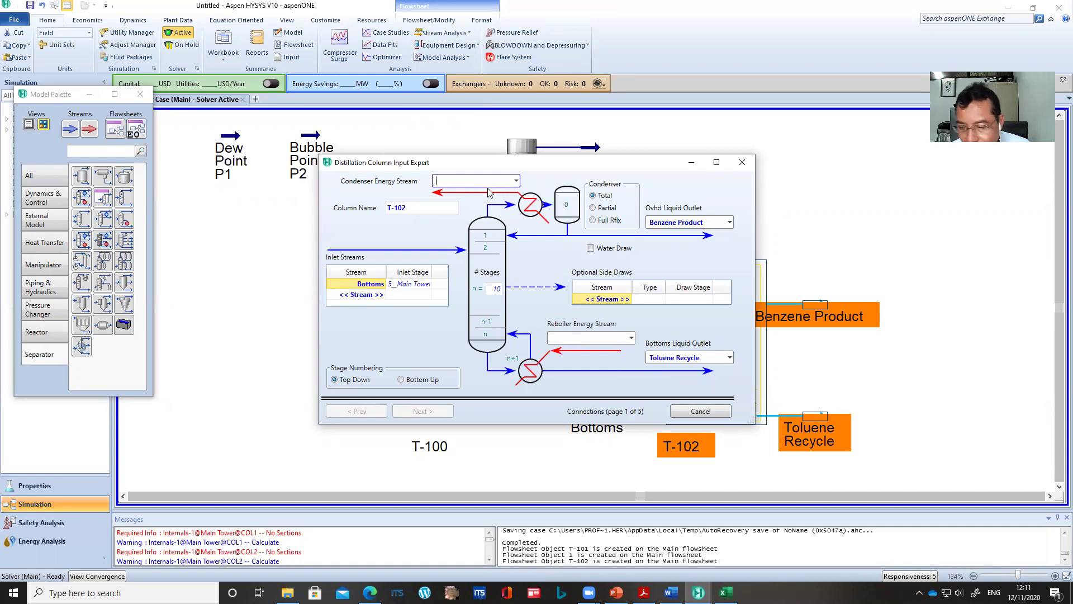
# Name the column's condenser energy stream C_Duty_2 and its reboiler energy stream R_Duty_2.
pyautogui.write('C_')
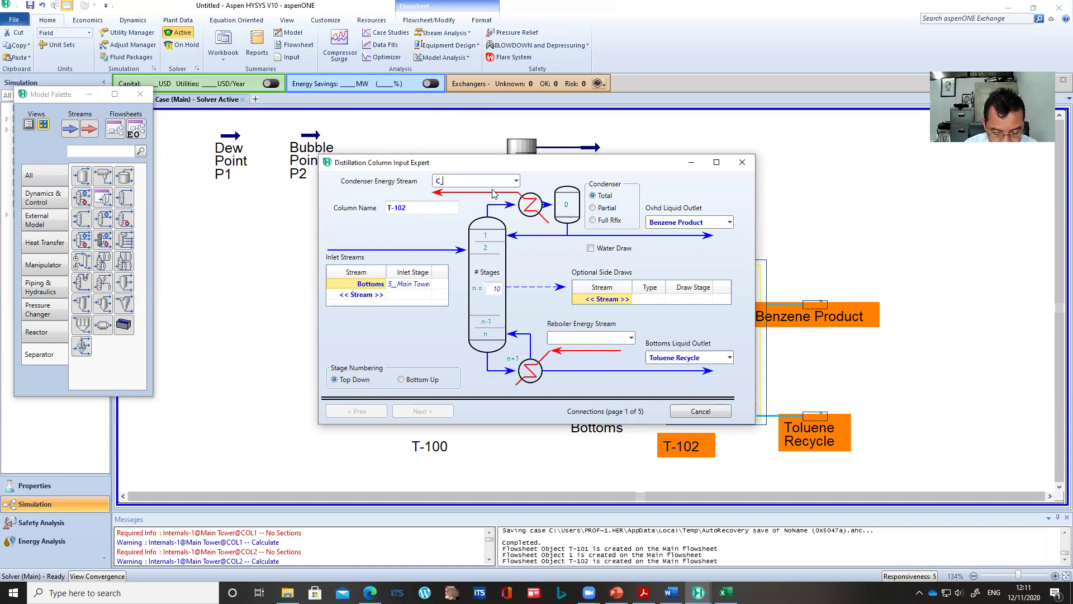
pyautogui.write('Duty_2')
pyautogui.press('Return')
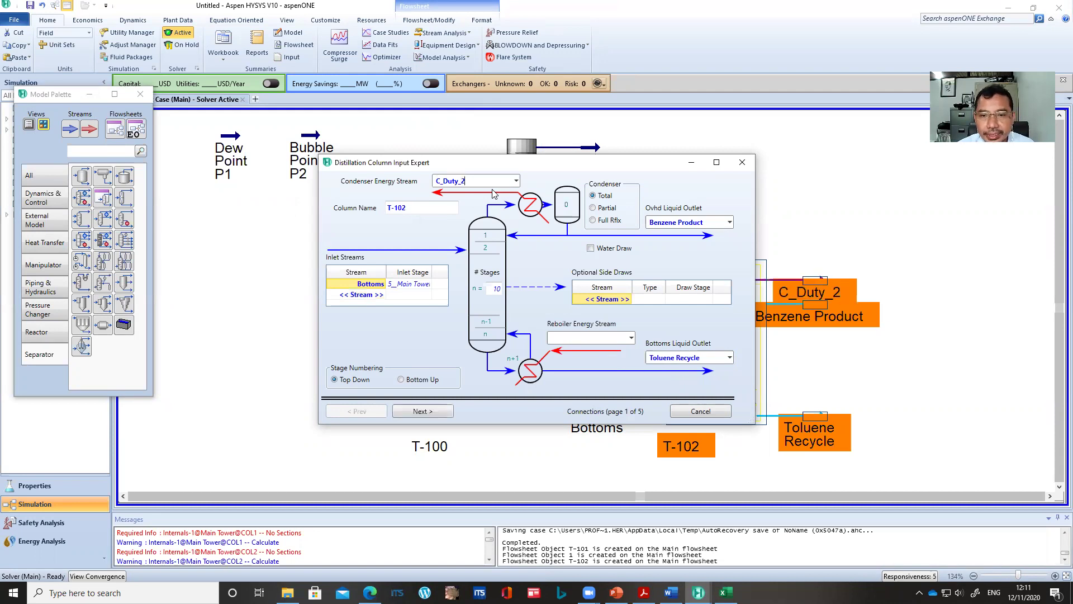
pyautogui.click(563, 338)
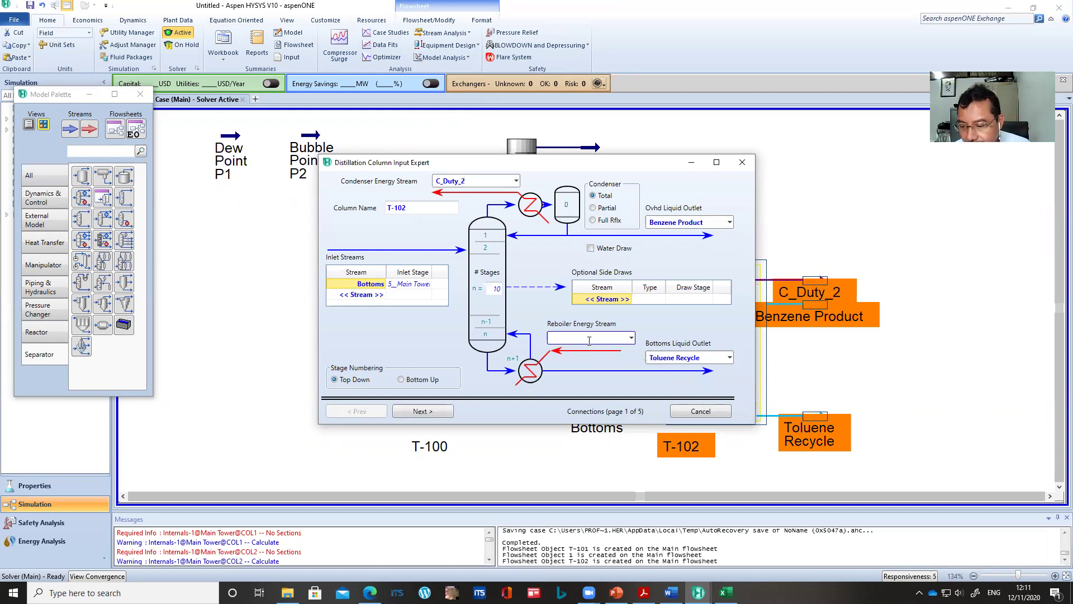
pyautogui.write('R')
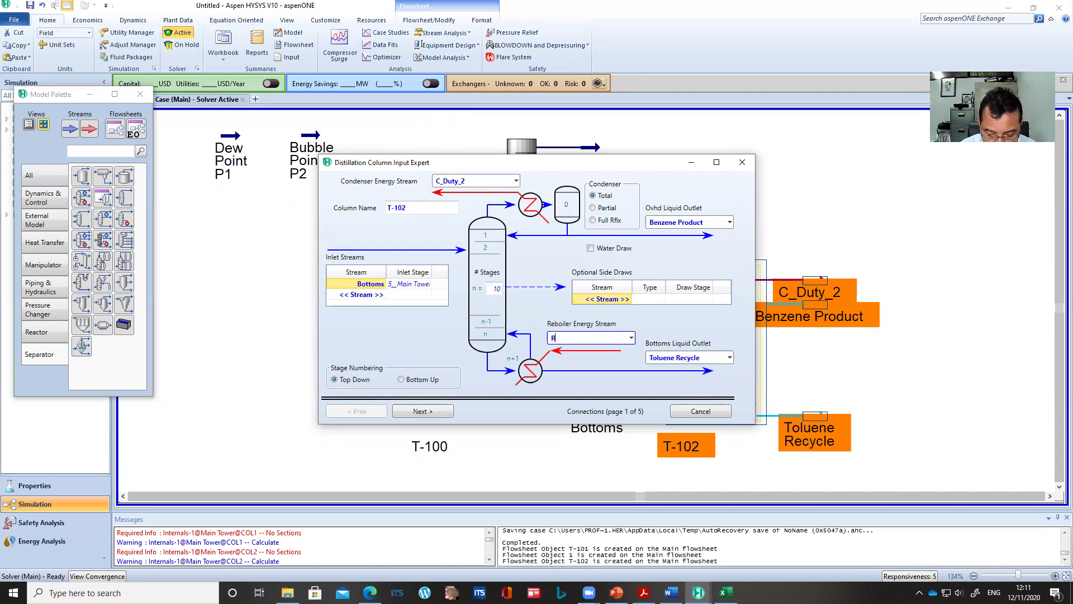
pyautogui.write('_Duty')
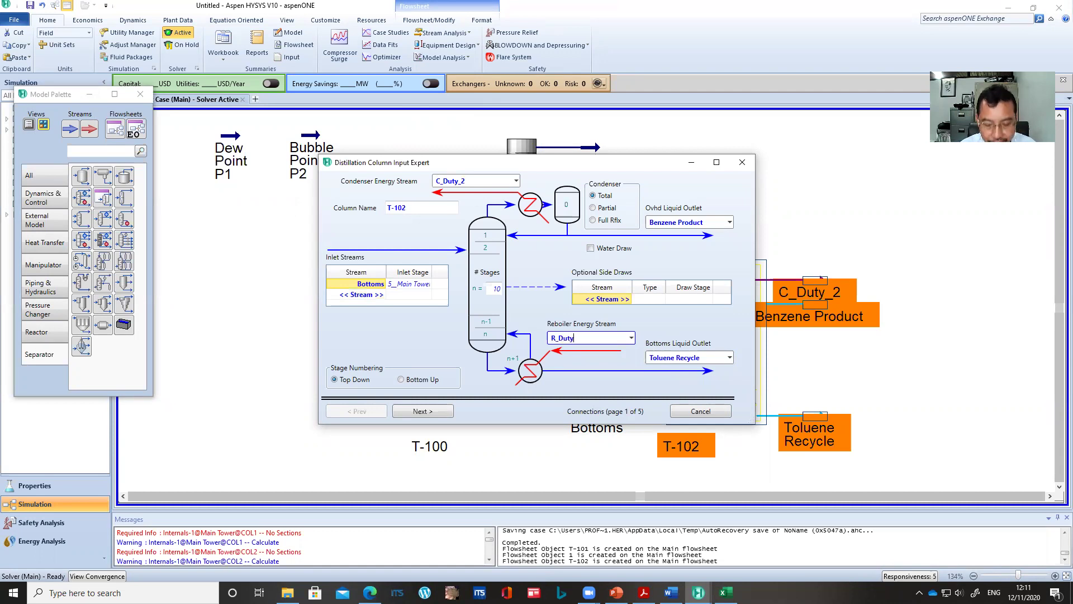
pyautogui.write('_2')
pyautogui.press('Tab')
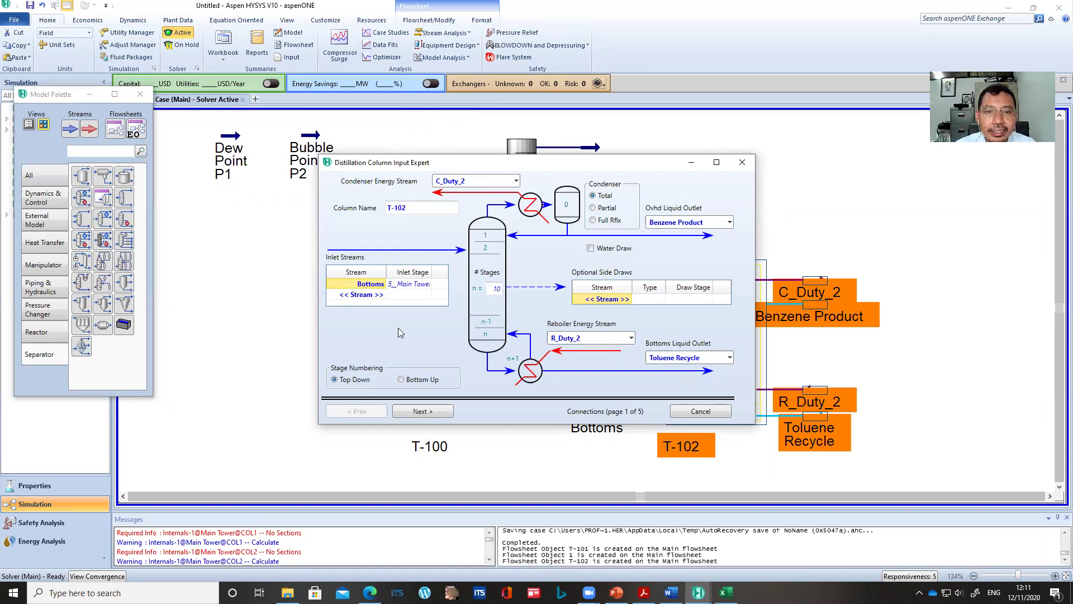
pyautogui.click(429, 285)
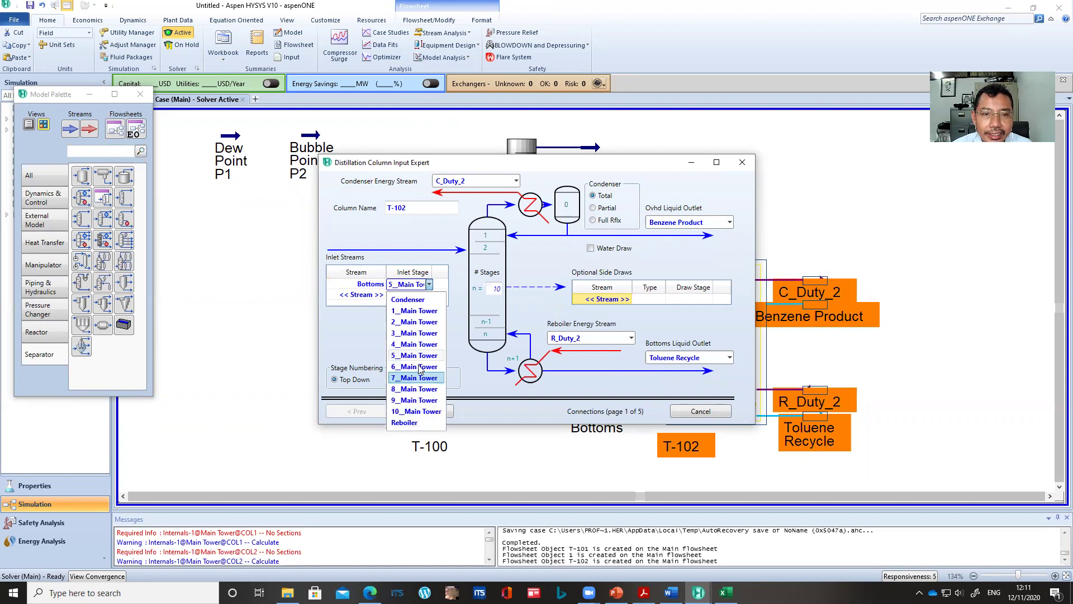
pyautogui.click(412, 231)
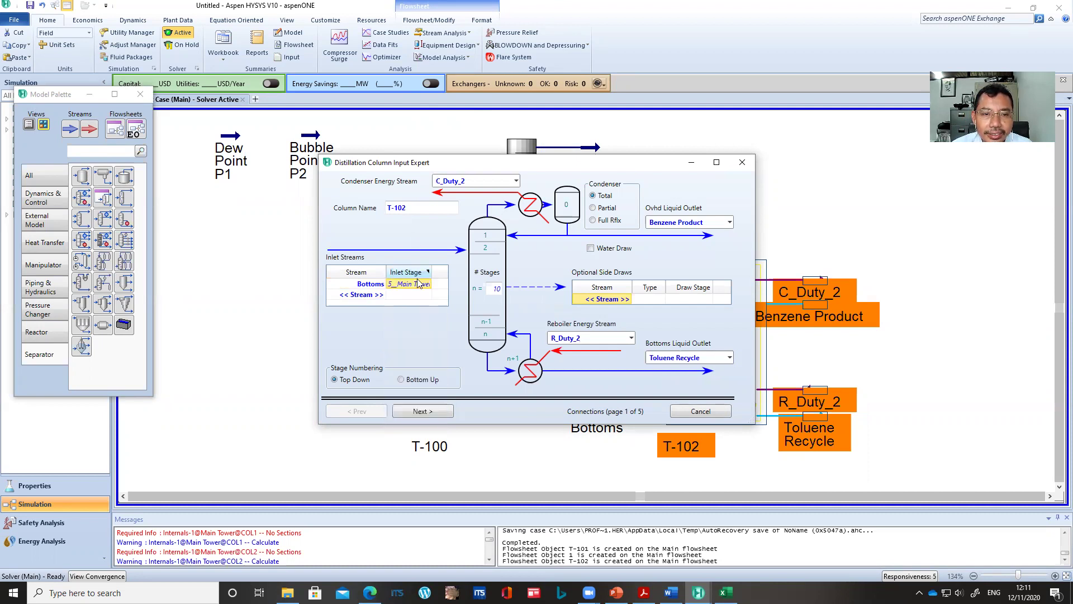
pyautogui.click(382, 299)
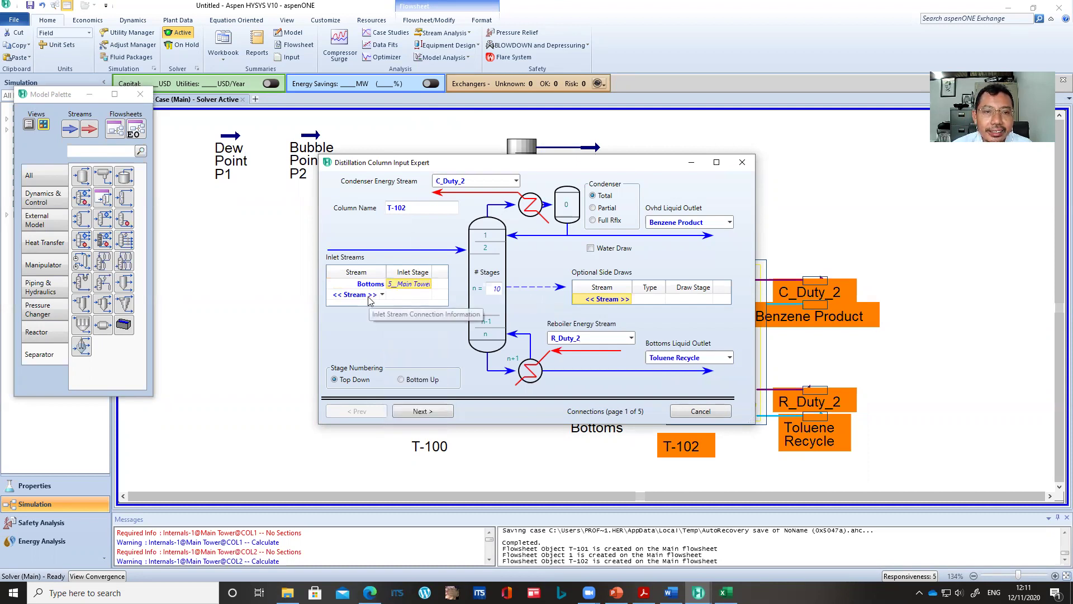
# Set the column to 32 stages and feed the Bottoms stream into stage 25 of the main tower.
pyautogui.click(494, 290)
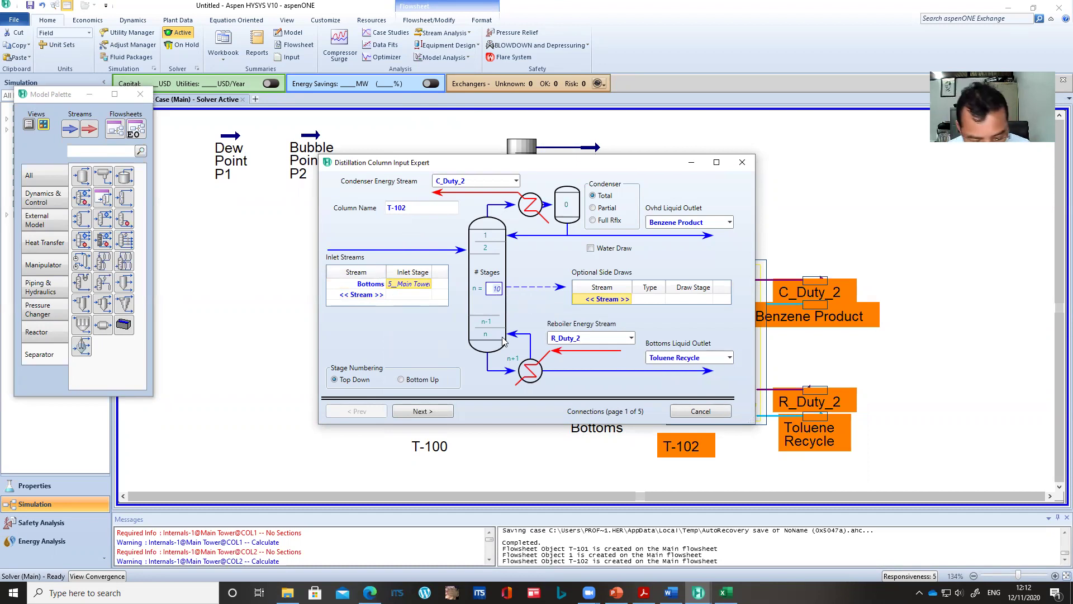
pyautogui.write('32')
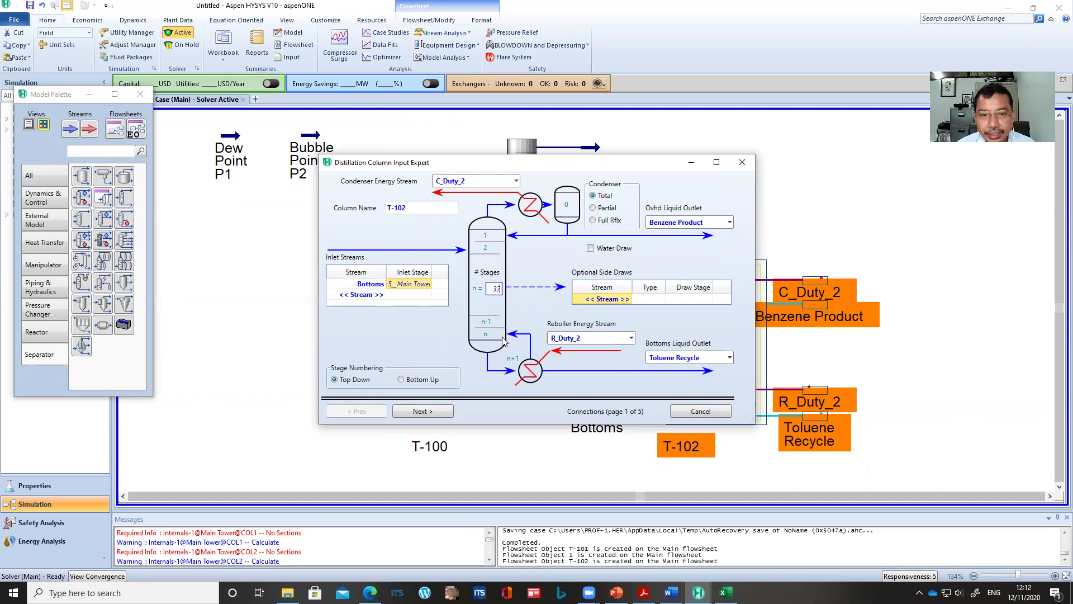
pyautogui.press('Return')
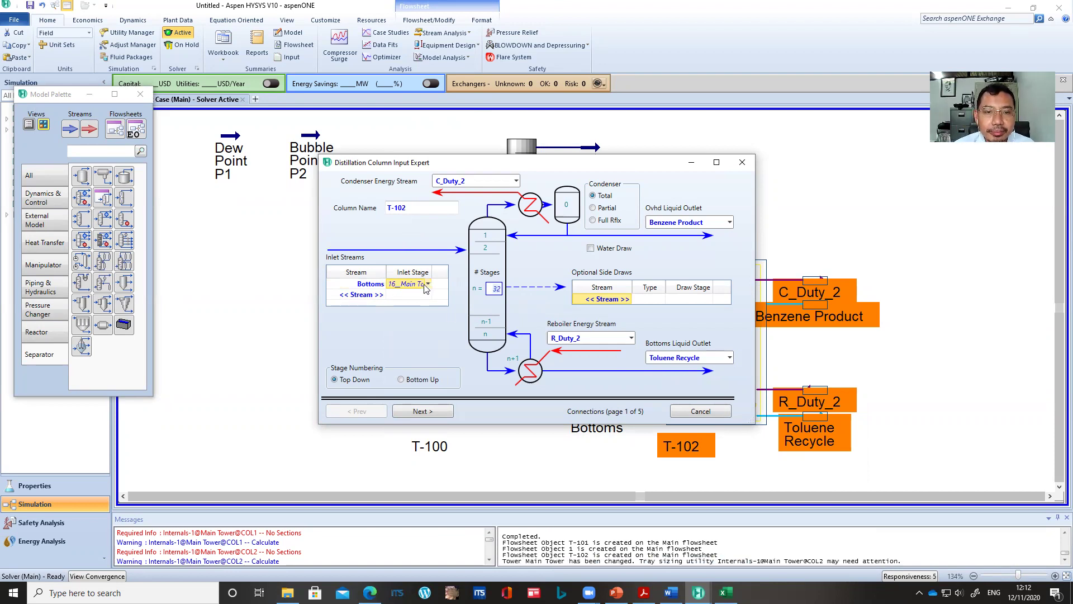
pyautogui.click(427, 285)
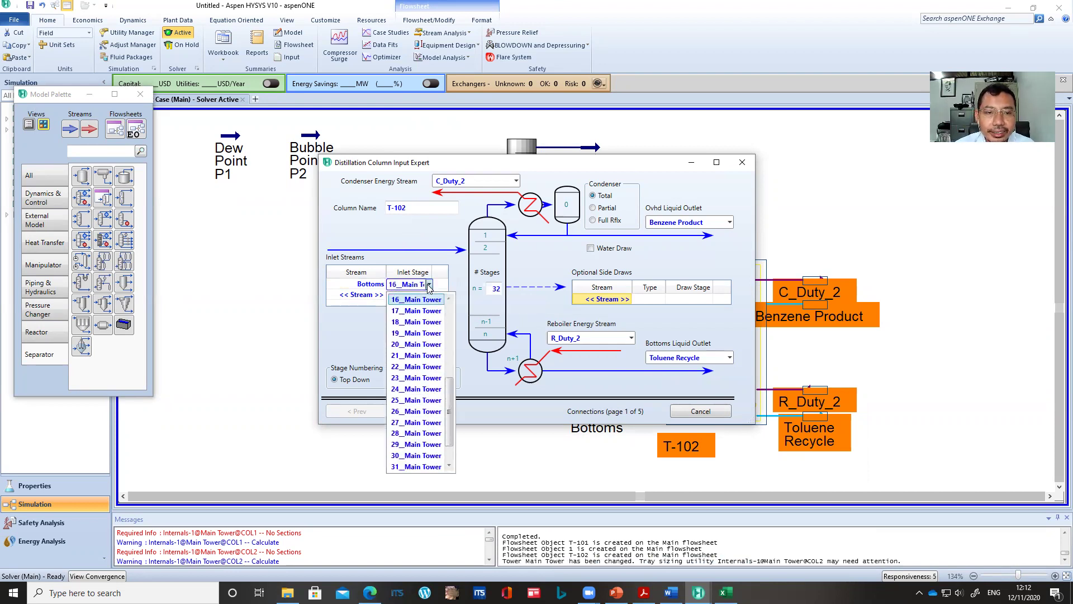
pyautogui.click(412, 400)
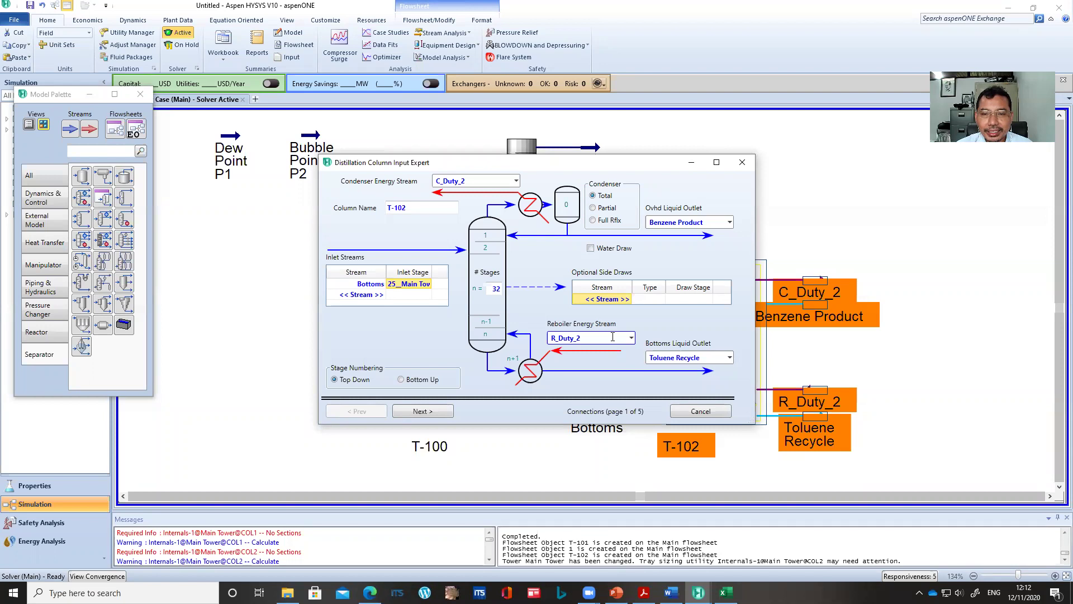
# Keep the once-through regular HYSYS reboiler, set condenser and reboiler pressures to 20 psia, and leave the optional temperature estimates blank.
pyautogui.click(421, 411)
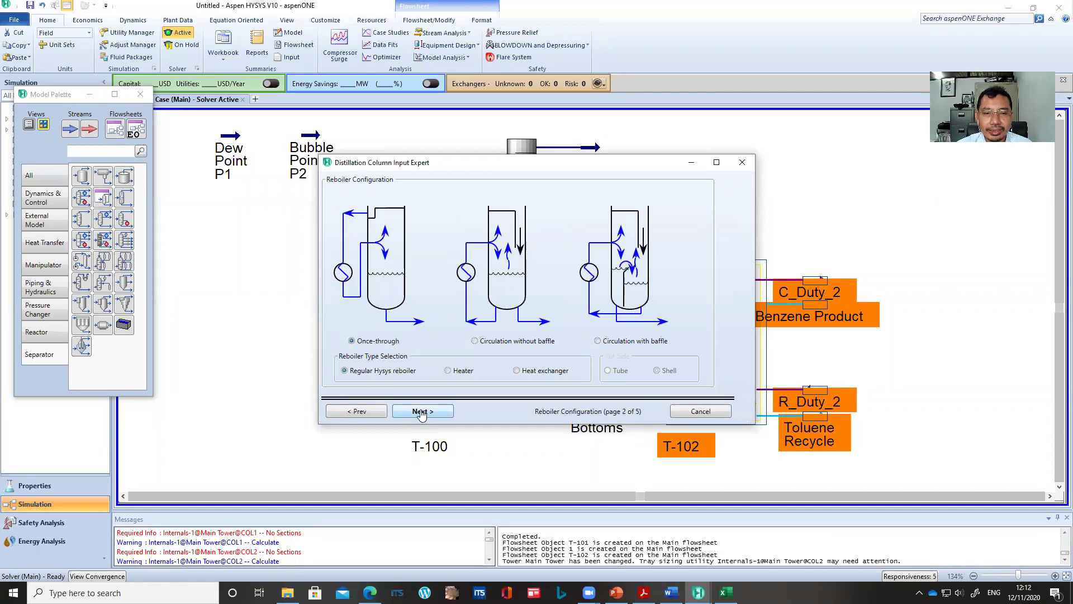
pyautogui.click(421, 412)
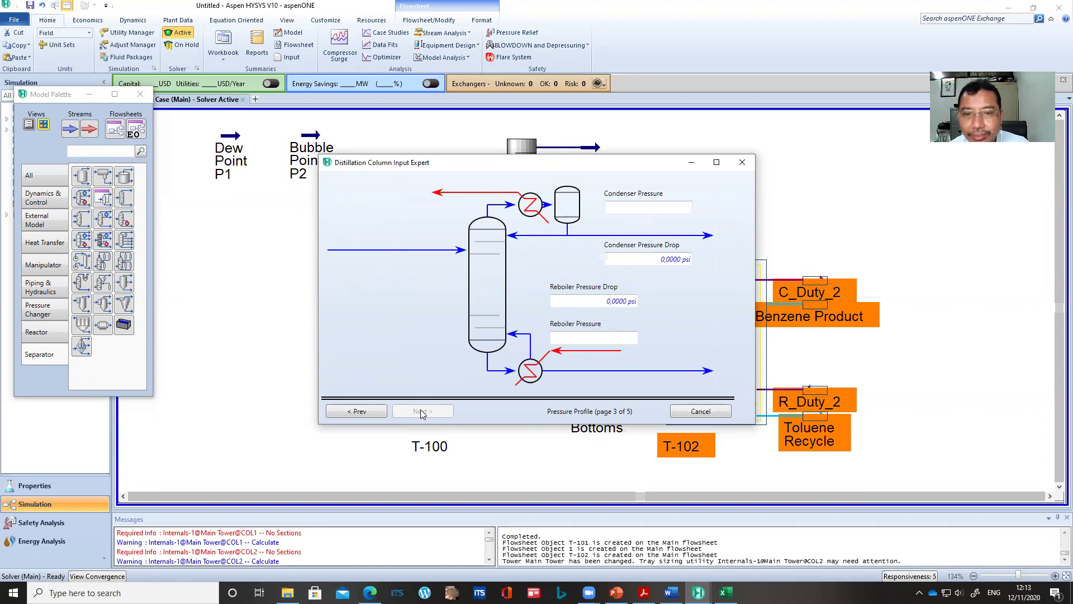
pyautogui.click(643, 207)
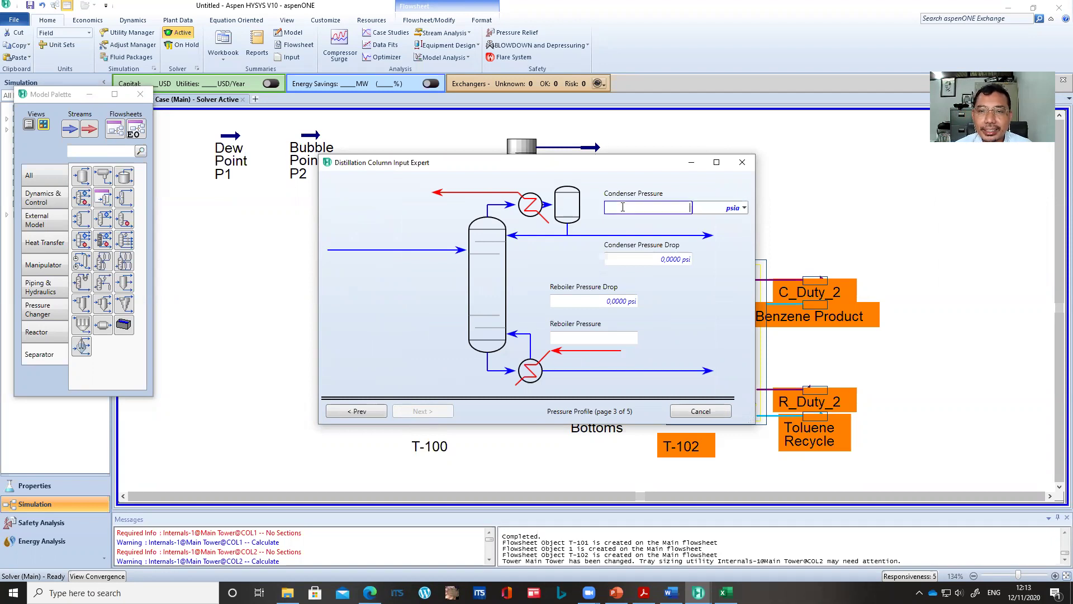
pyautogui.write('20')
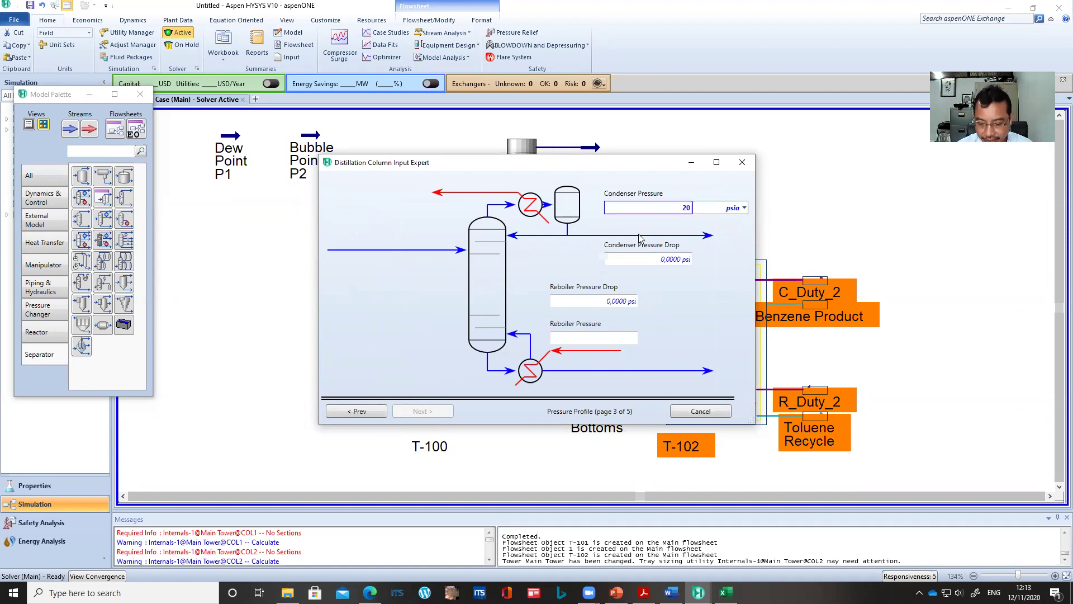
pyautogui.click(630, 339)
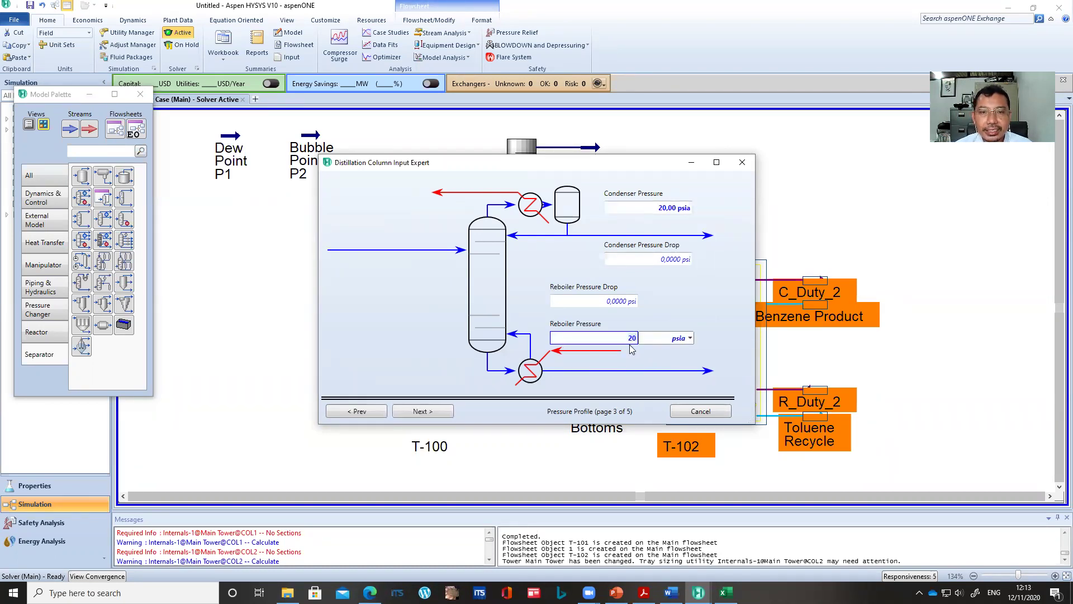
pyautogui.click(438, 413)
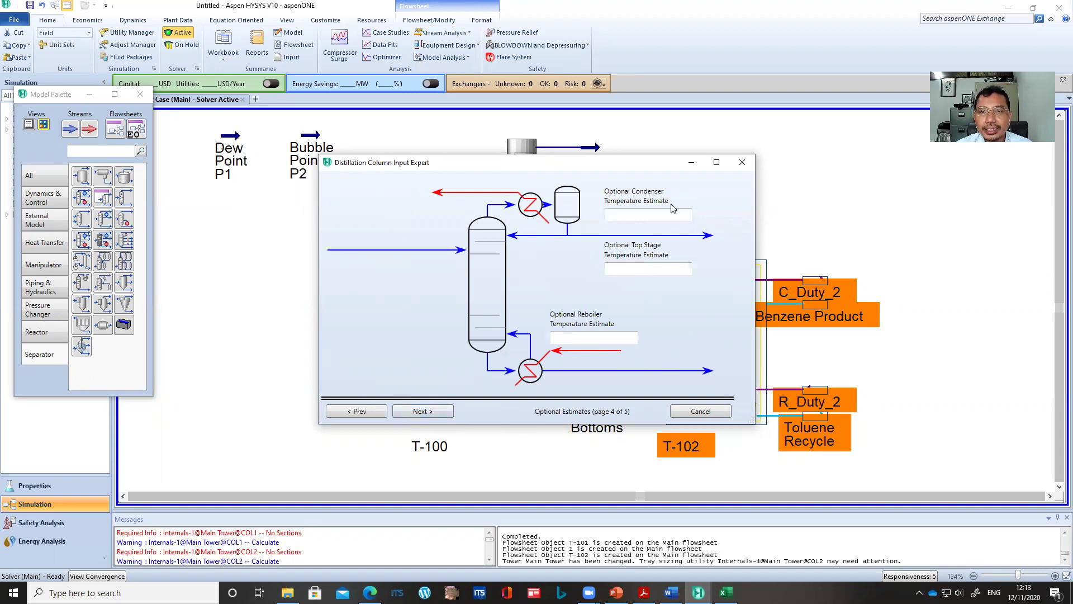
pyautogui.click(438, 414)
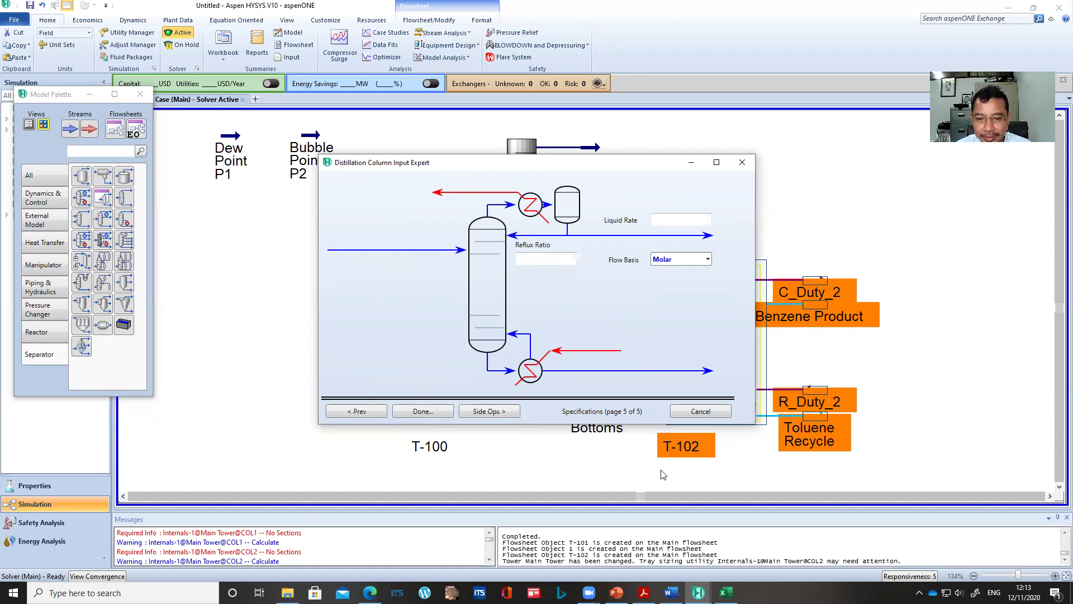
pyautogui.click(726, 592)
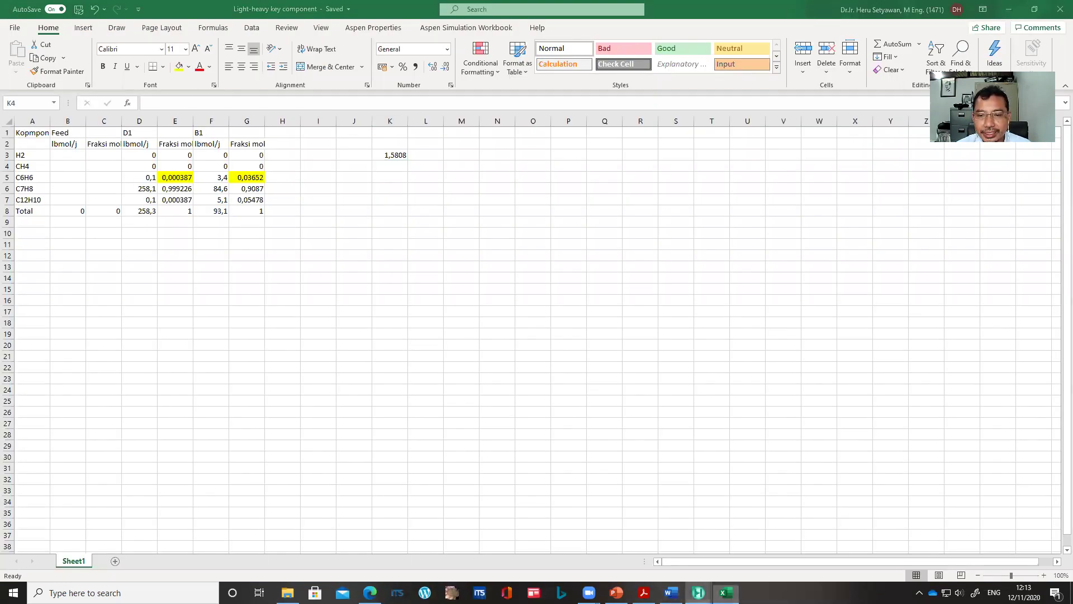
pyautogui.moveTo(698, 593)
pyautogui.click(781, 560)
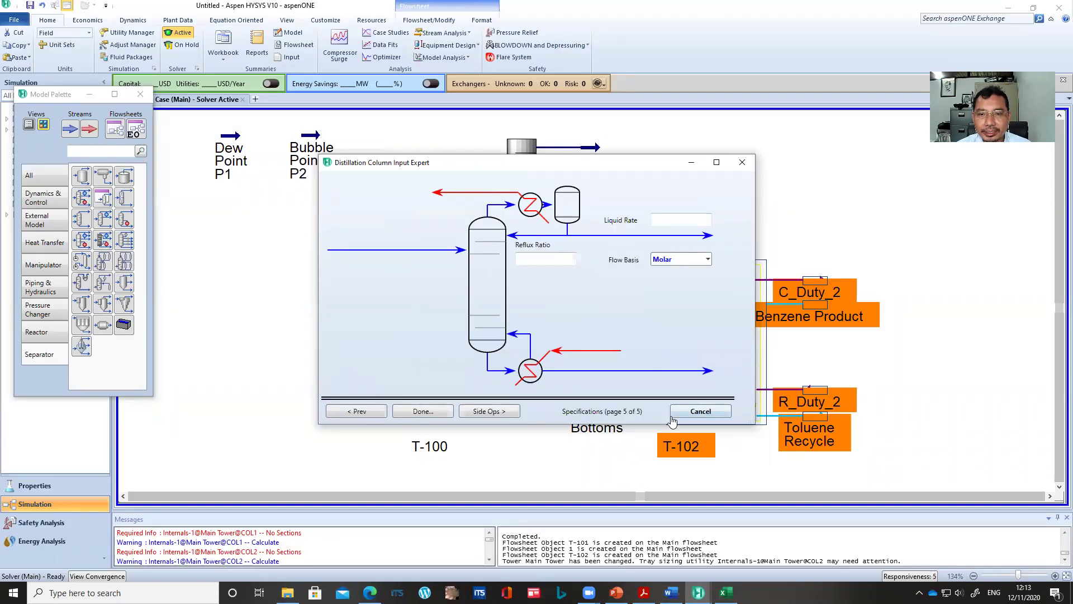
pyautogui.click(548, 258)
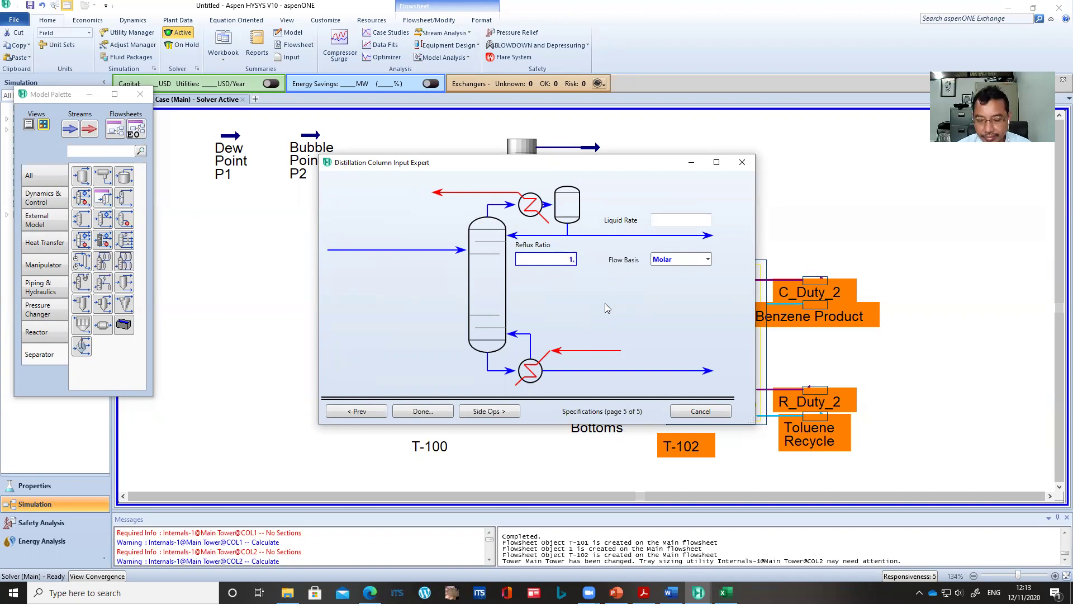
pyautogui.click(651, 307)
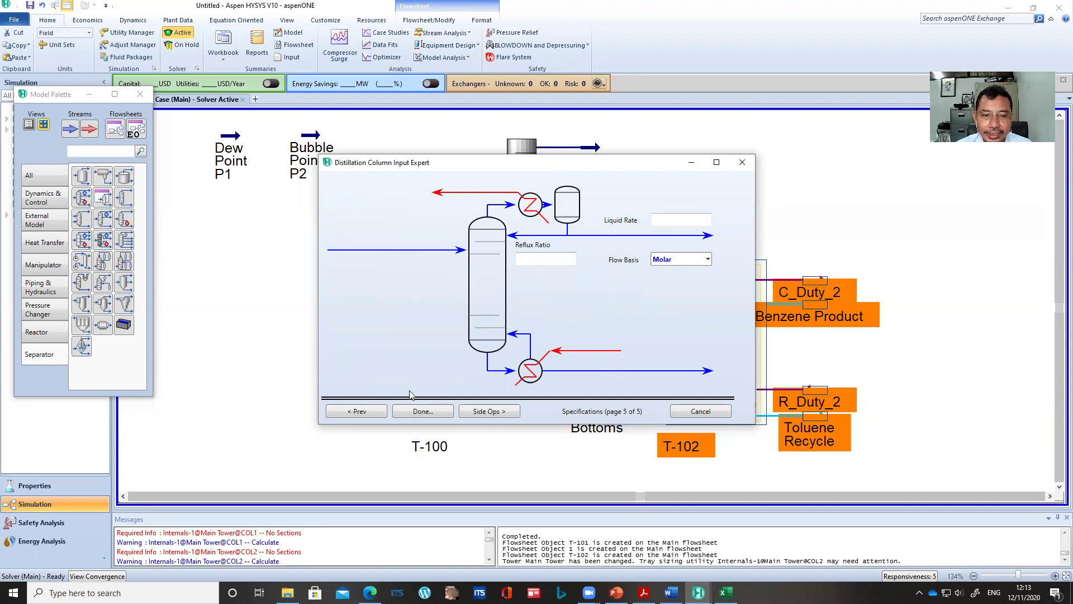
# Finish the column setup with reflux ratio and liquid rate left blank, and open T-102's Monitor page.
pyautogui.click(433, 417)
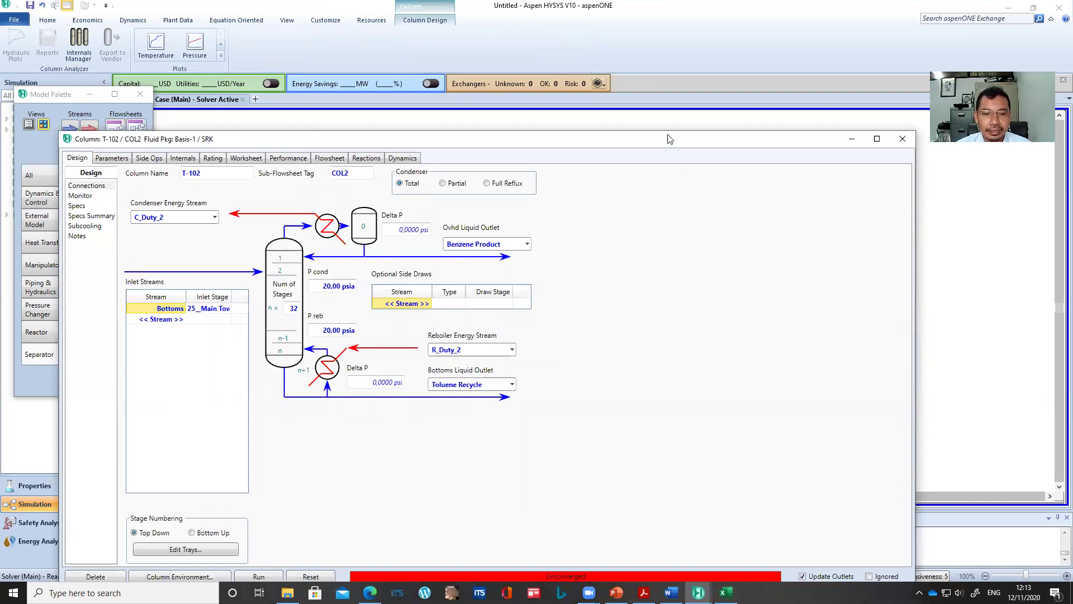
pyautogui.moveTo(670, 138); pyautogui.dragTo(693, 84)
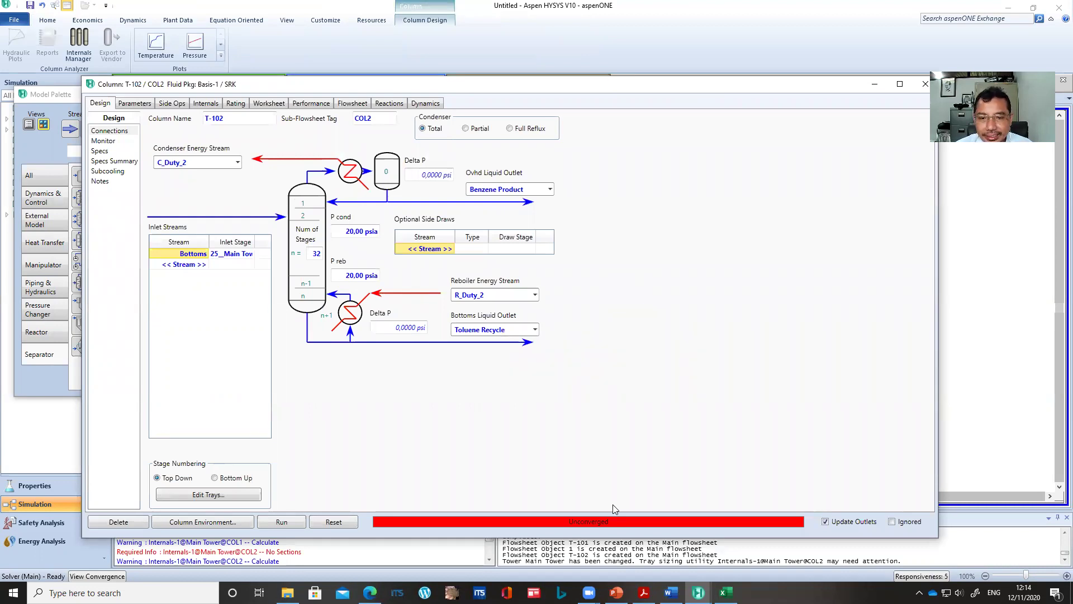
pyautogui.click(111, 142)
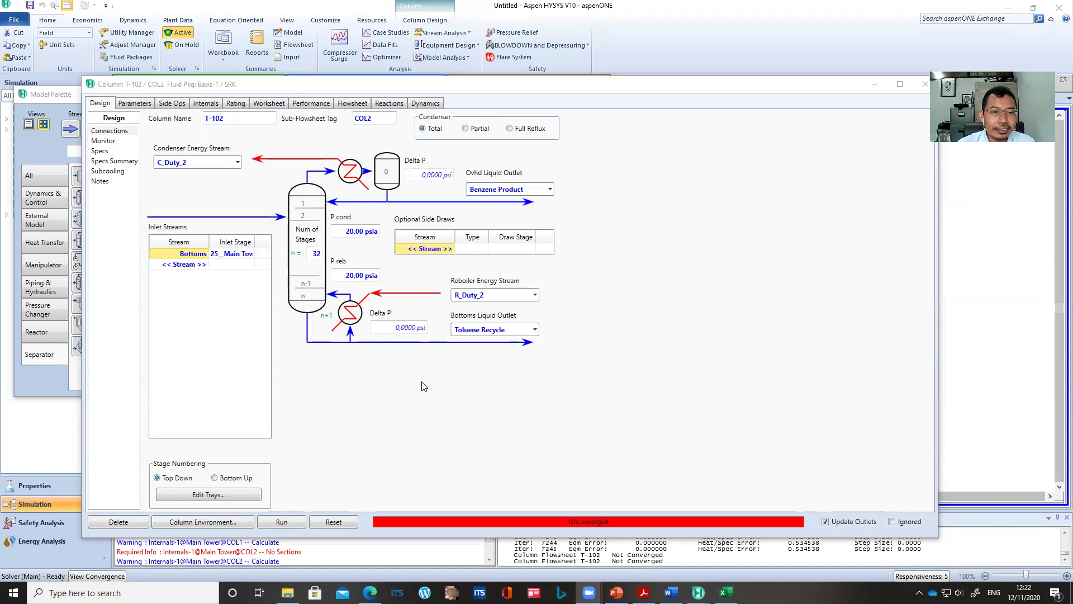
pyautogui.click(98, 143)
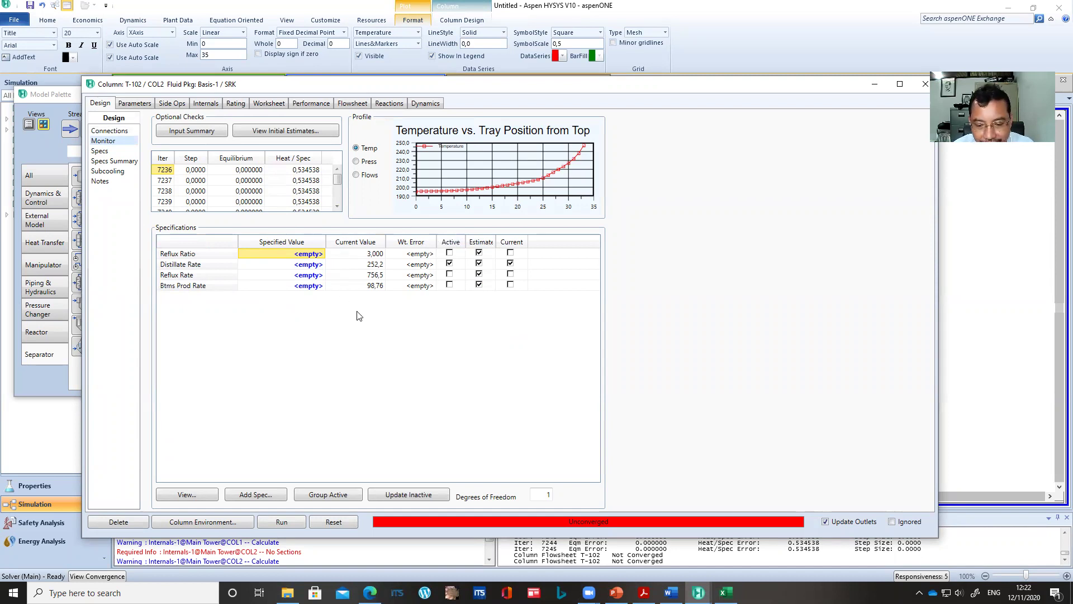
# Set T-102's Distillate Rate specification to 258,3 lbmole/hr.
pyautogui.click(302, 268)
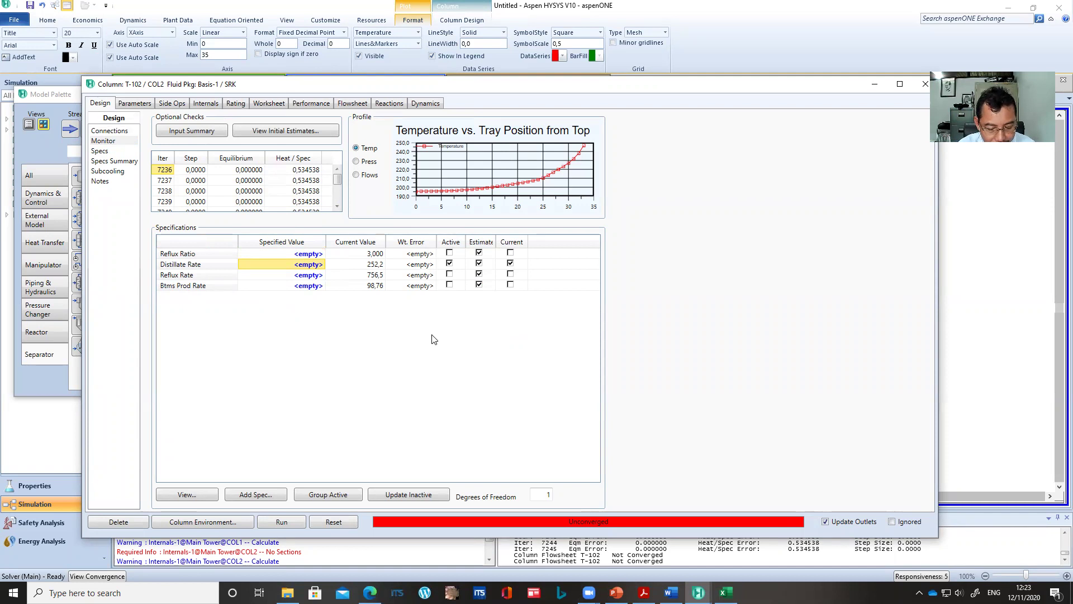
pyautogui.write('258')
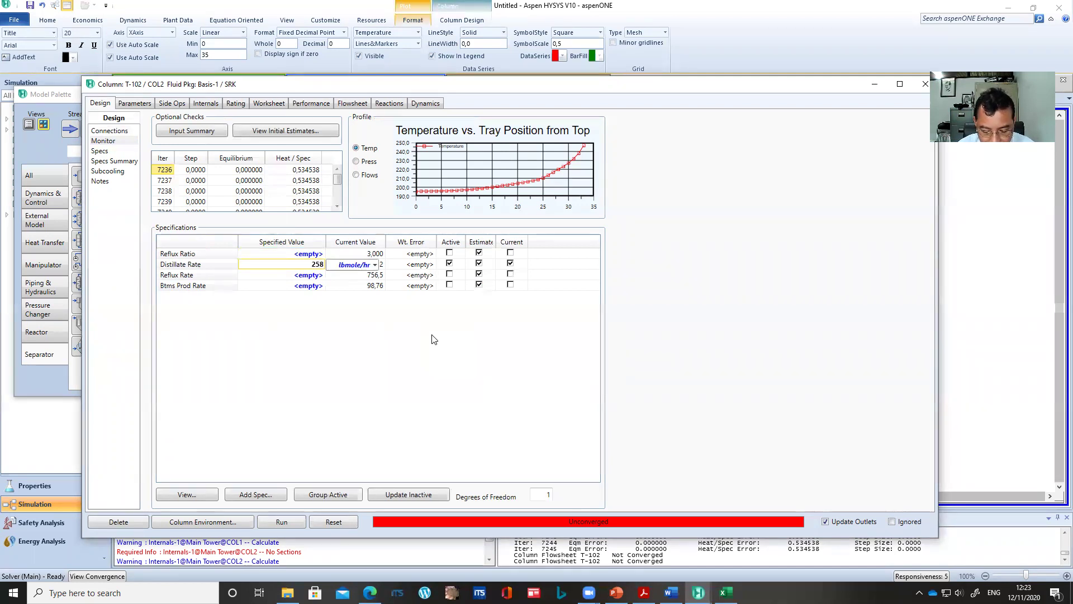
pyautogui.write('.3')
pyautogui.press('Return')
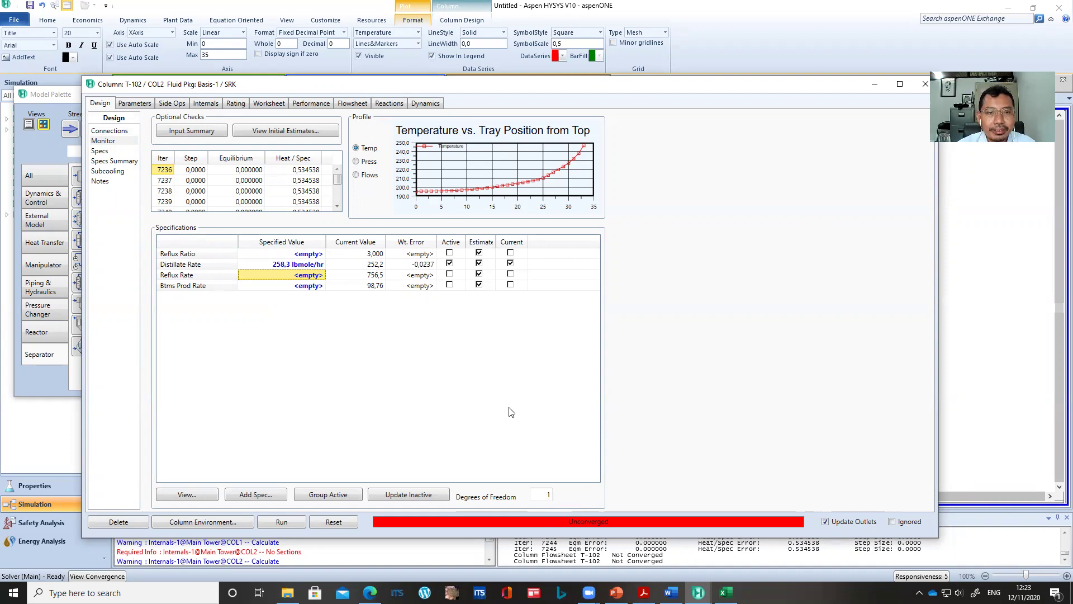
# Add a Column Component Flow specification to T-102 and name it D_Toluene.
pyautogui.click(257, 495)
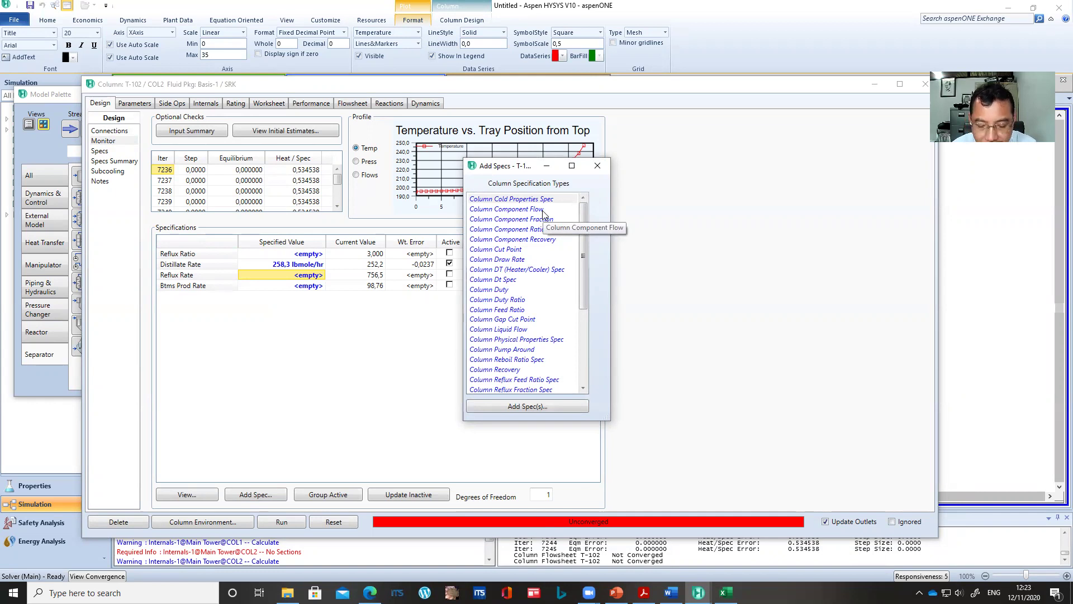
pyautogui.click(543, 210)
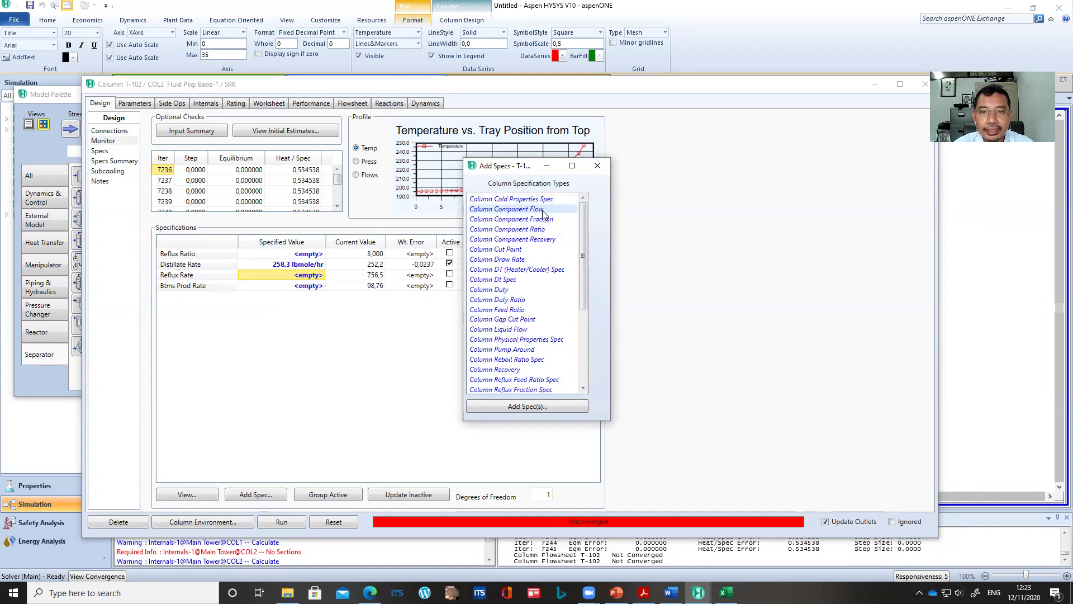
pyautogui.click(559, 407)
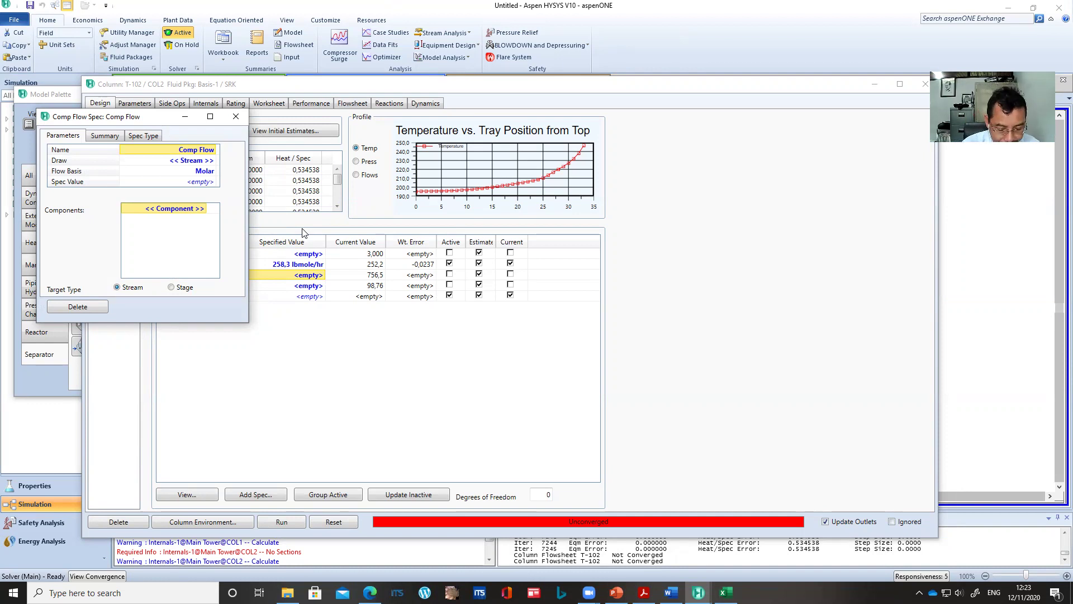
pyautogui.write('D_To')
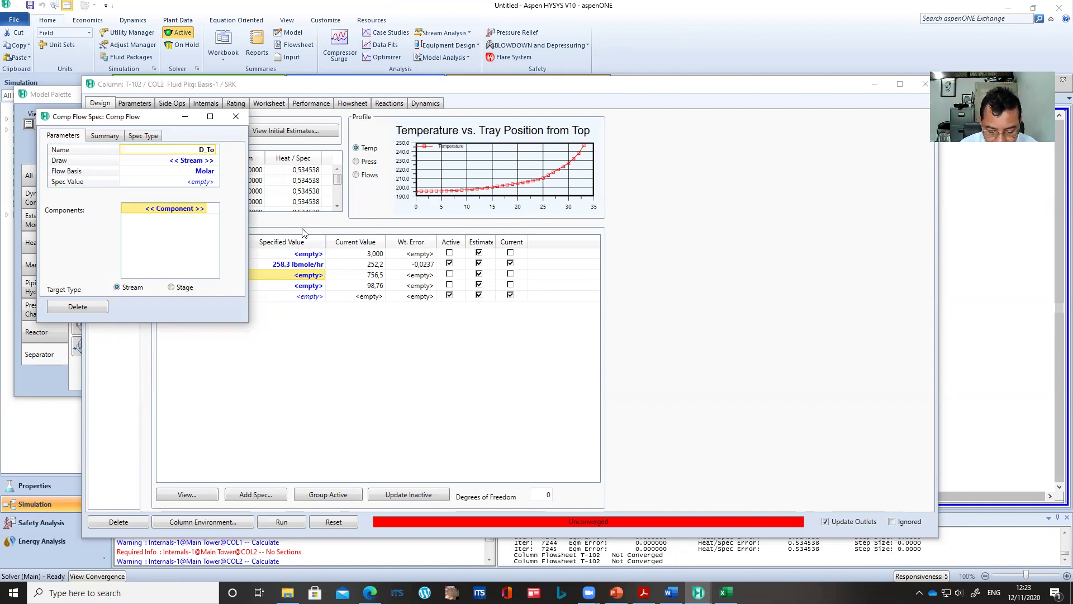
pyautogui.write('lu')
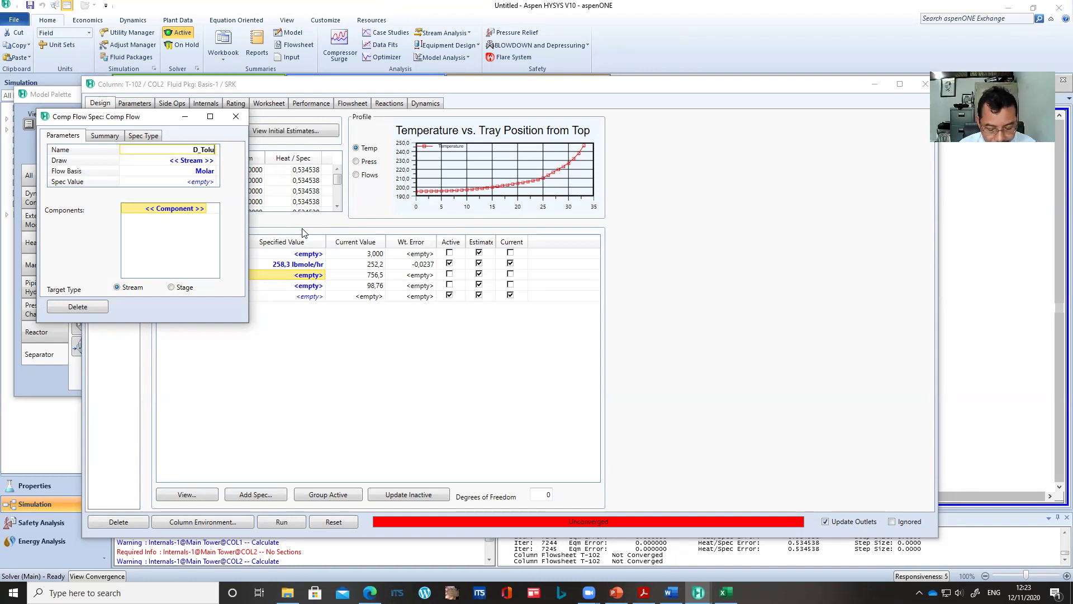
pyautogui.write('ene')
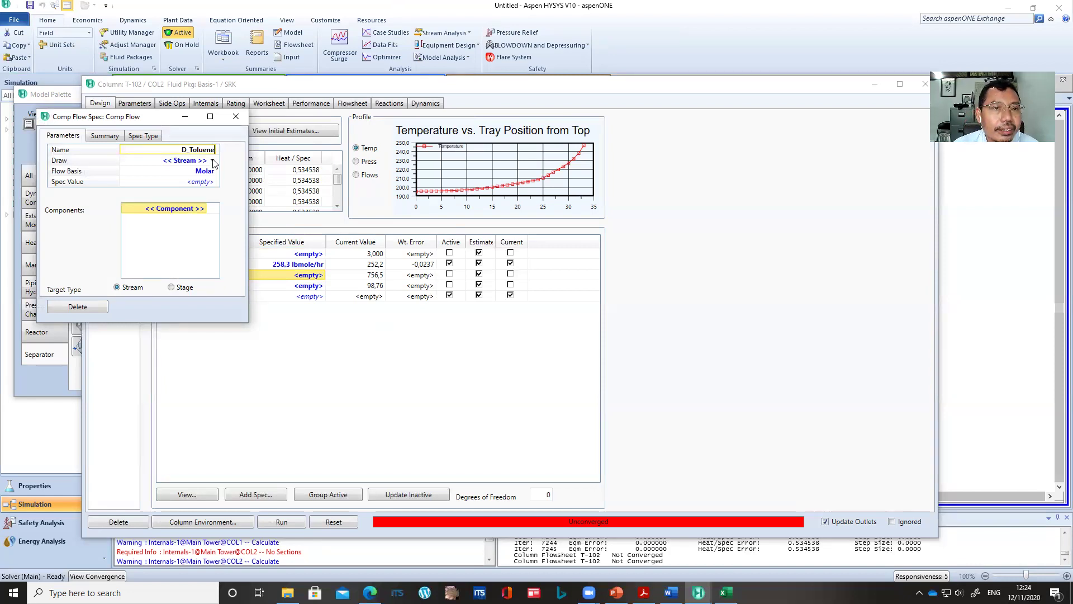
pyautogui.click(213, 161)
pyautogui.click(213, 161)
pyautogui.click(213, 161)
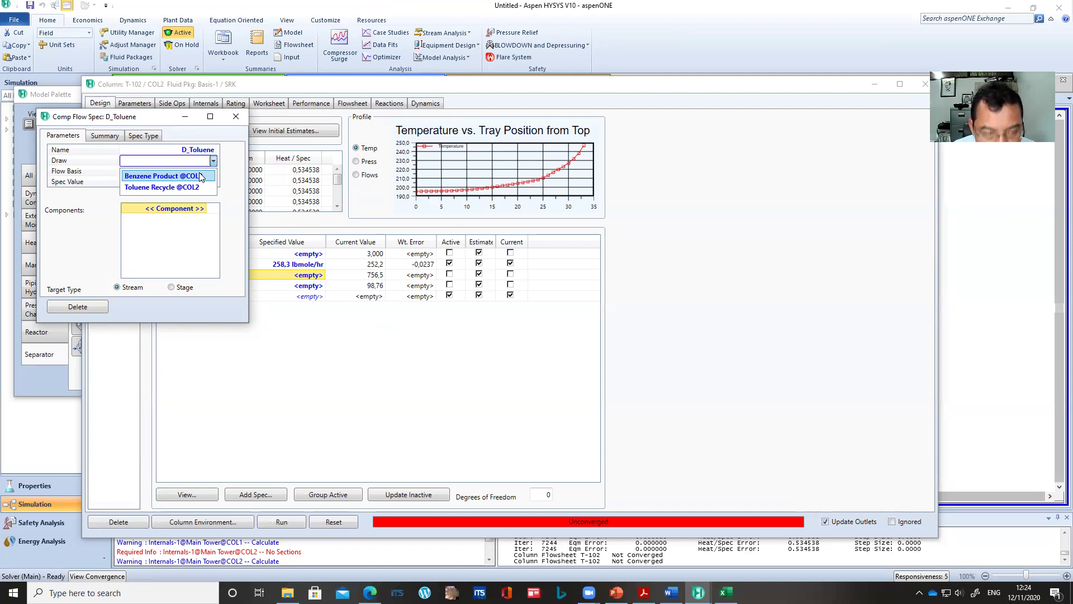
pyautogui.click(200, 177)
pyautogui.click(204, 184)
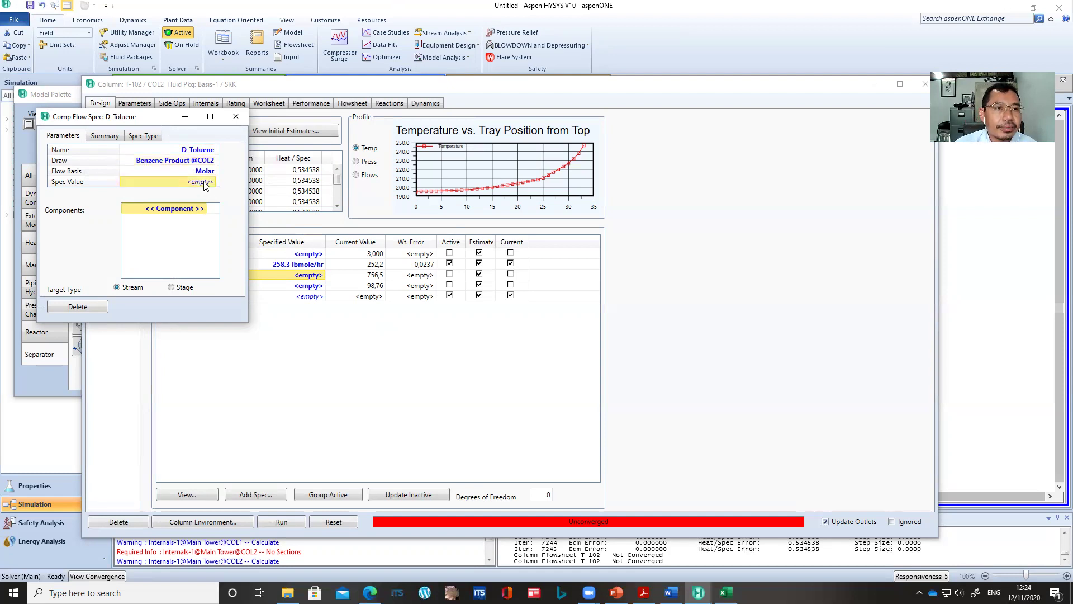
pyautogui.write('0,1')
pyautogui.press('Return')
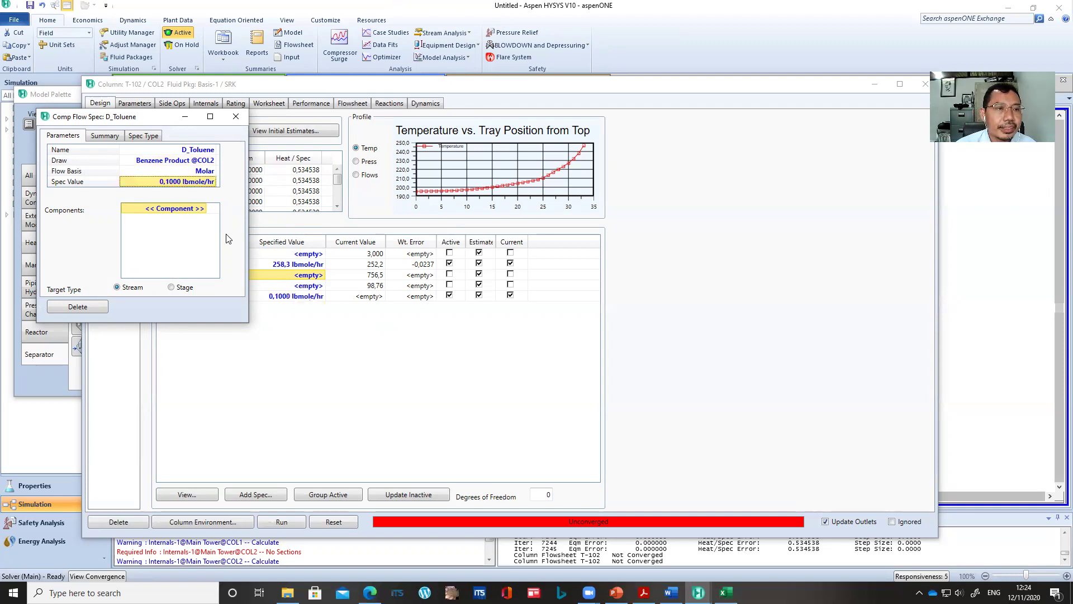
pyautogui.click(201, 208)
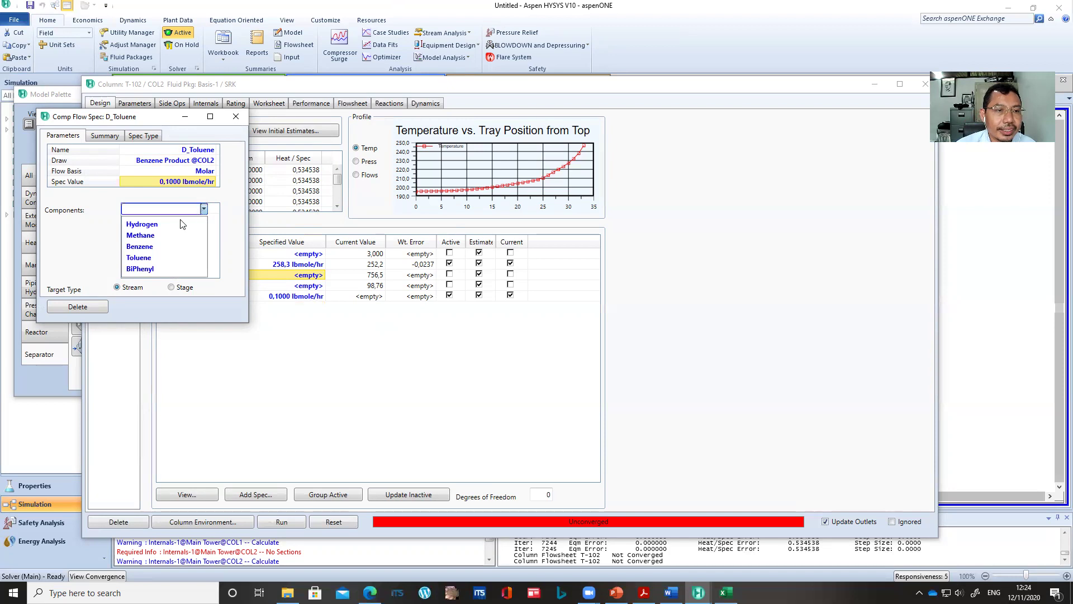
pyautogui.click(148, 257)
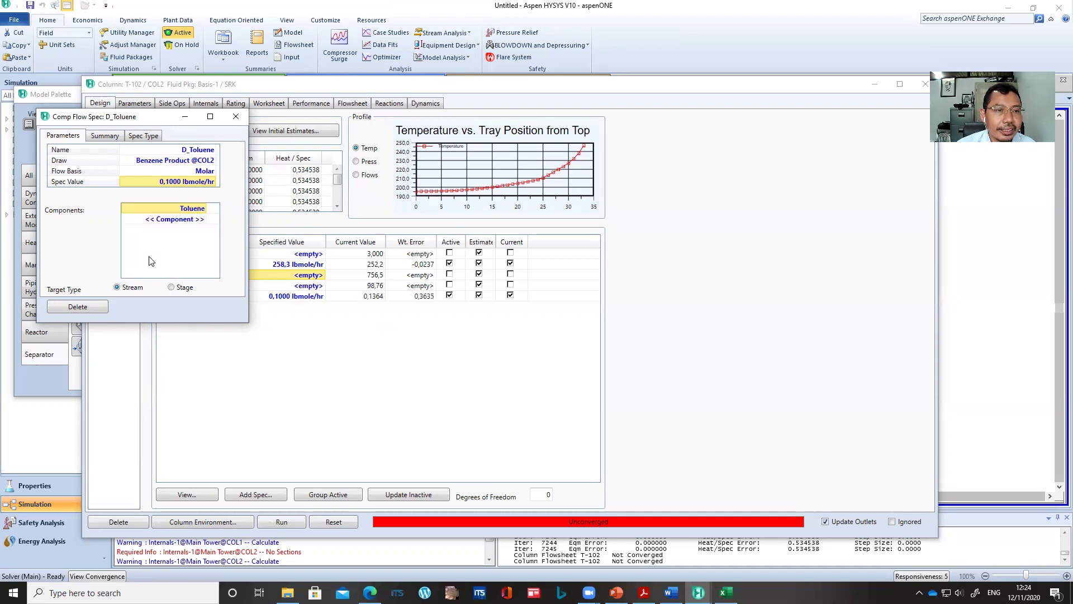
pyautogui.click(235, 117)
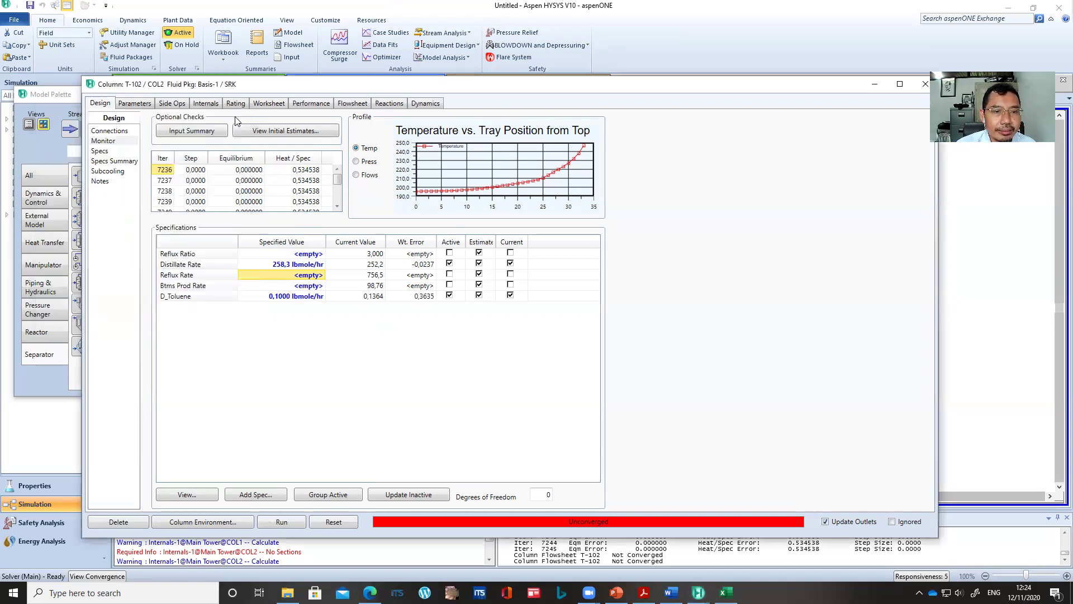
# Add a second Column Component Flow specification to T-102 and name it D_Benzene.
pyautogui.click(249, 496)
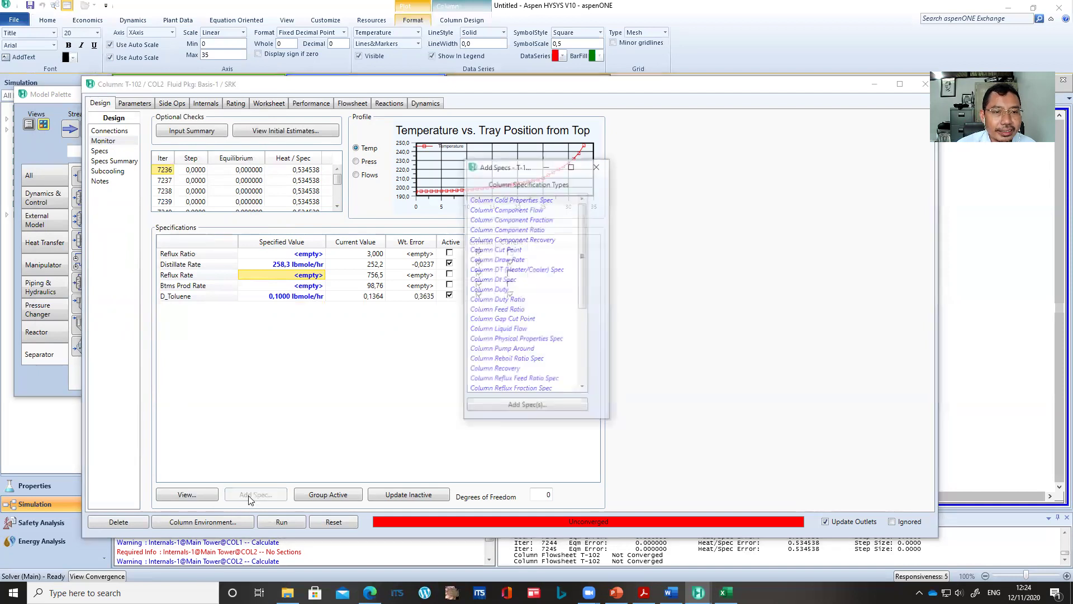
pyautogui.click(530, 209)
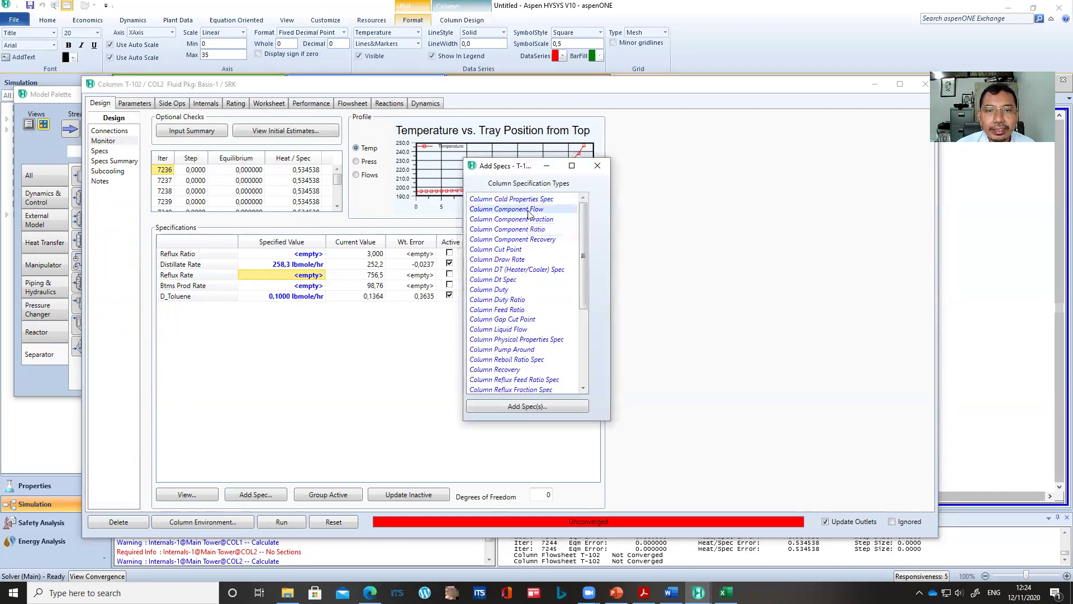
pyautogui.click(529, 408)
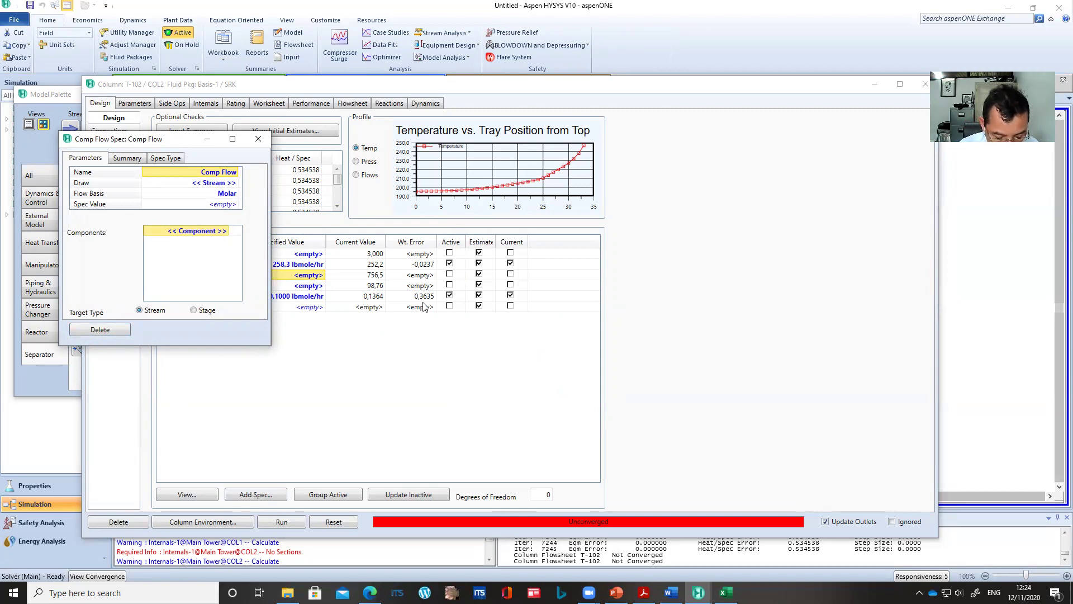
pyautogui.write('D_Benzene')
pyautogui.press('Return')
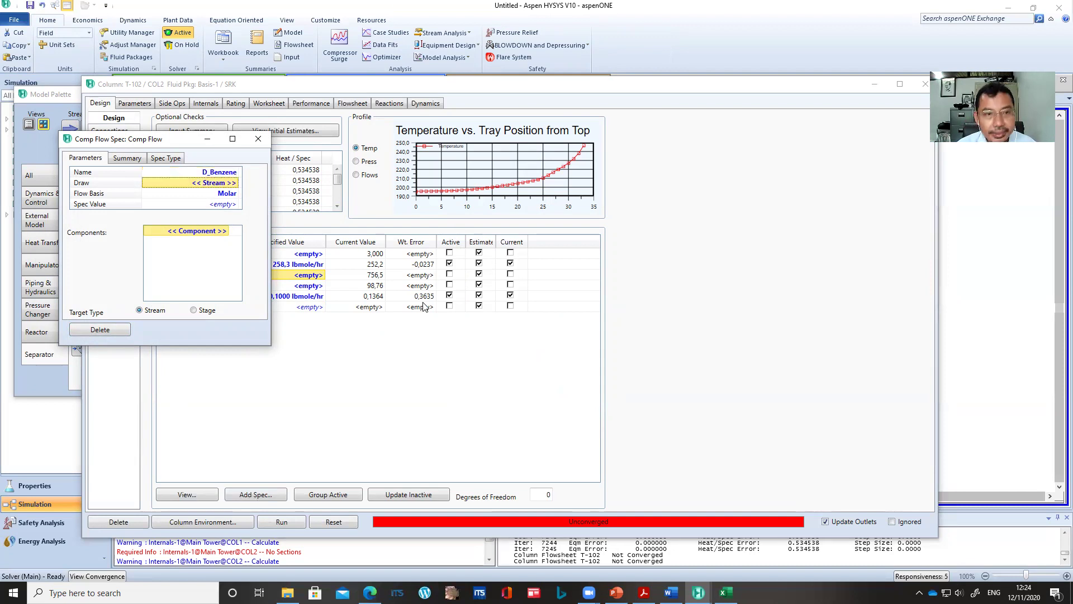
pyautogui.click(222, 186)
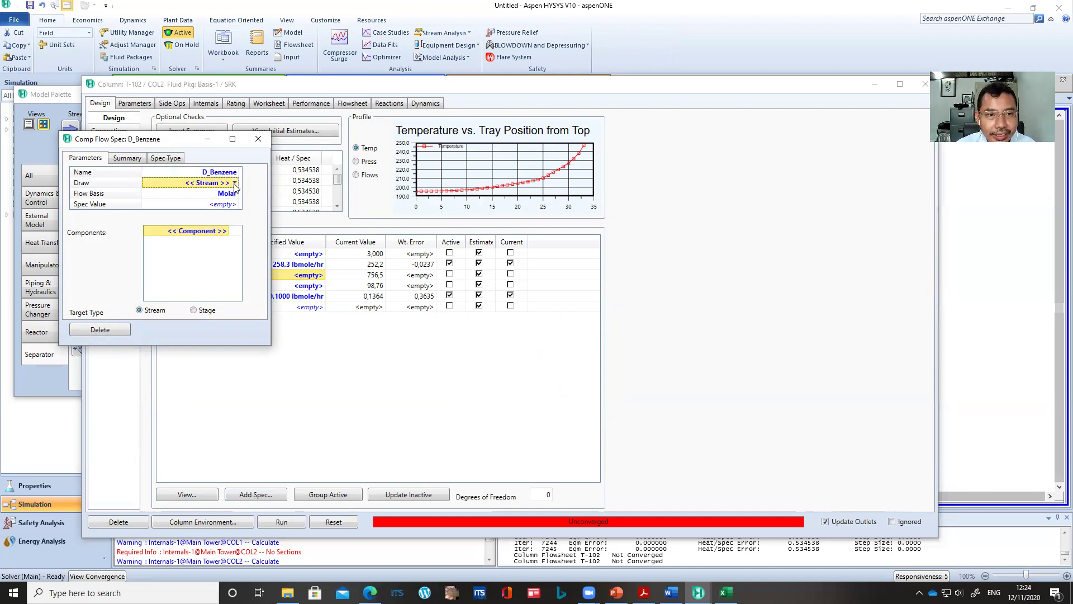
pyautogui.click(235, 183)
pyautogui.click(207, 210)
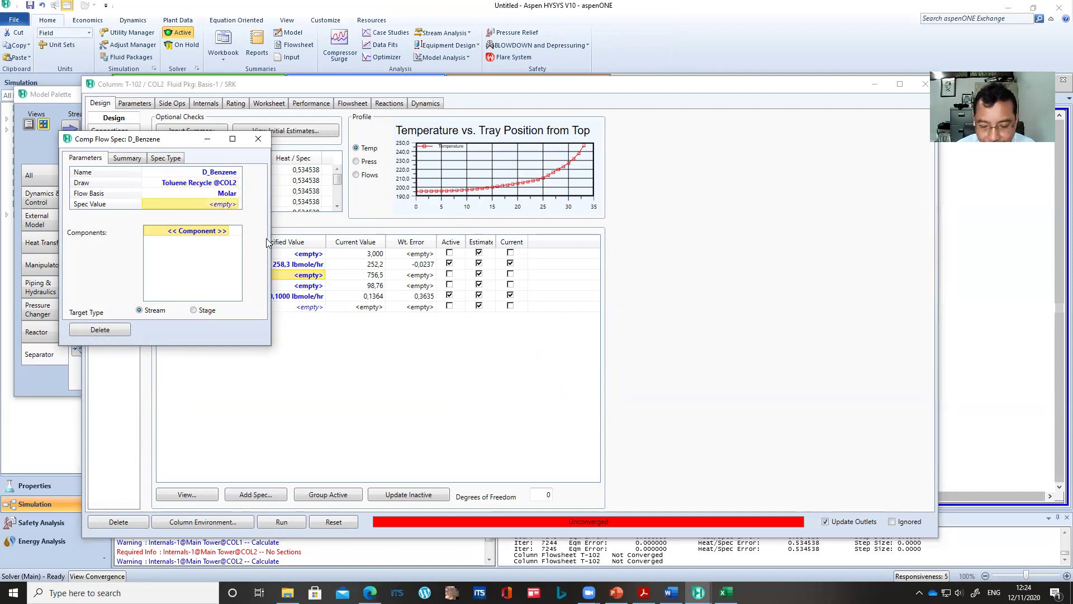
pyautogui.write('3.4')
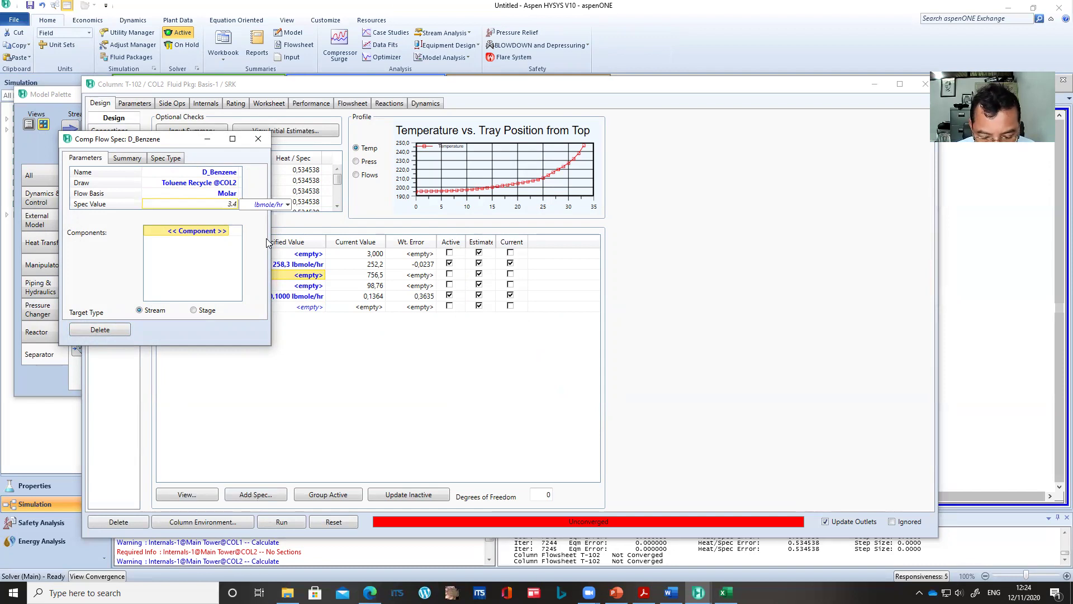
pyautogui.press('Return')
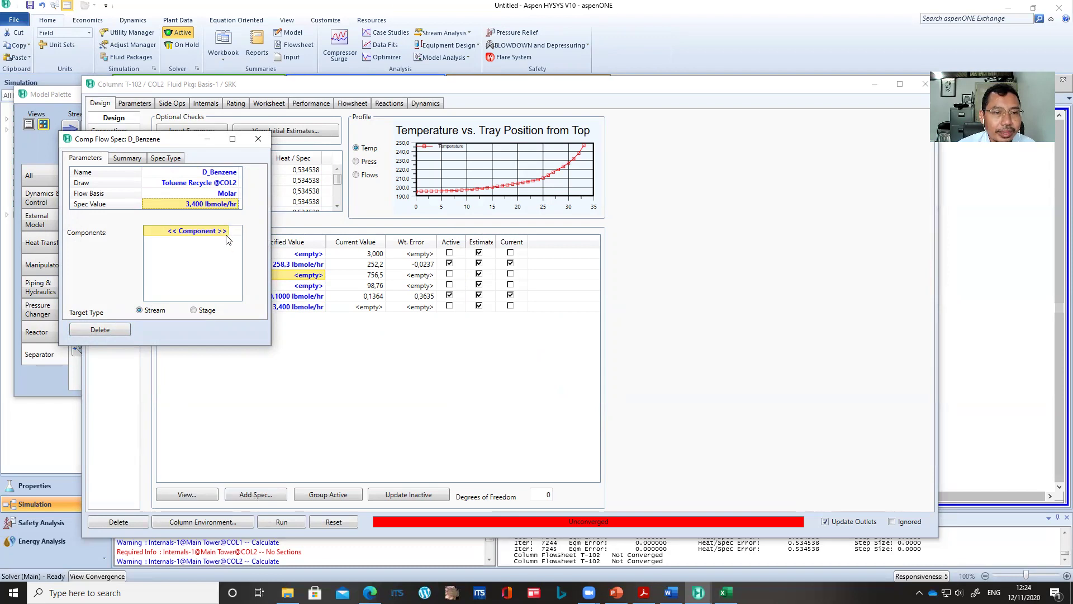
pyautogui.click(226, 231)
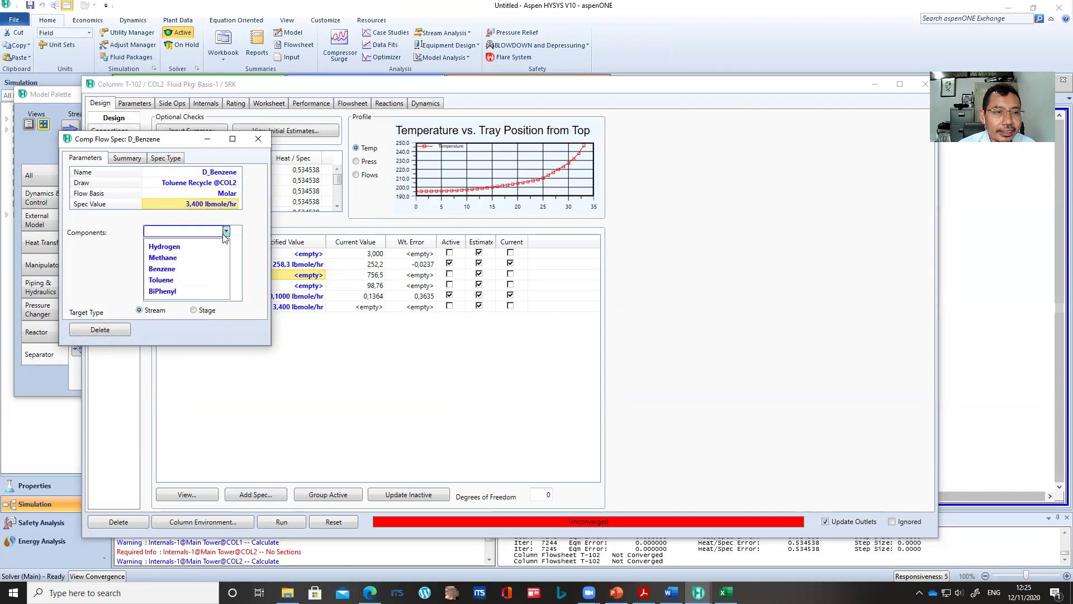
pyautogui.click(188, 274)
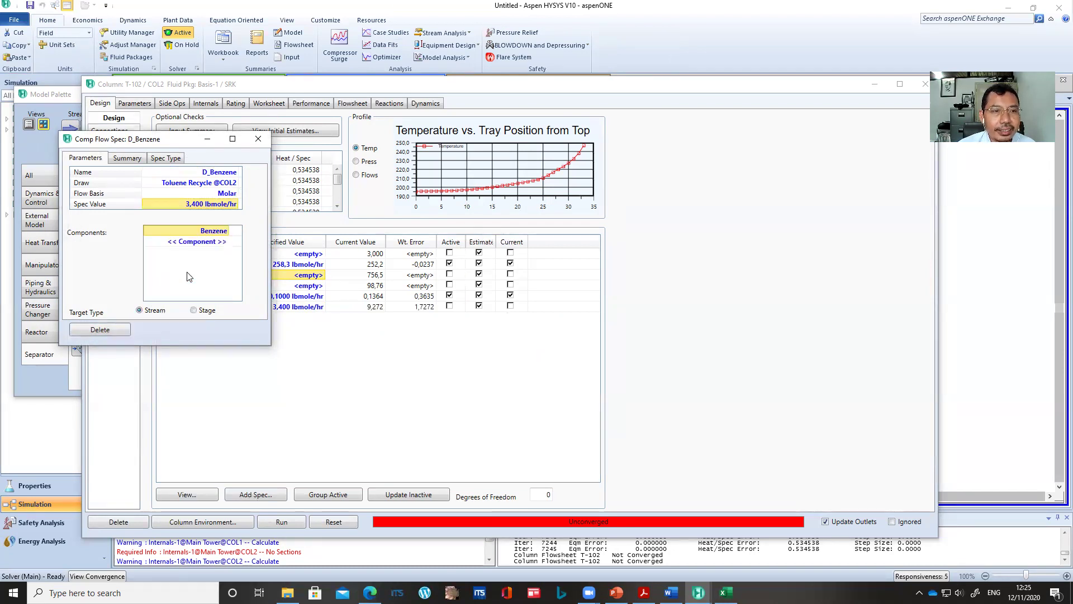
pyautogui.click(257, 139)
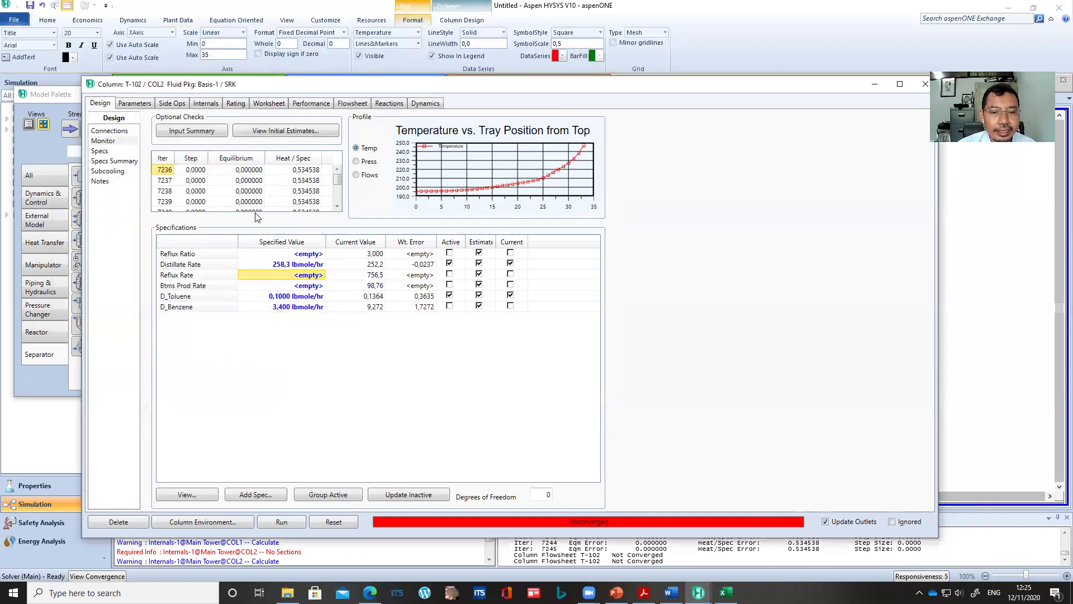
# Make D_Benzene an active specification in place of Distillate Rate, let T-102 solve, and close the column window.
pyautogui.click(449, 306)
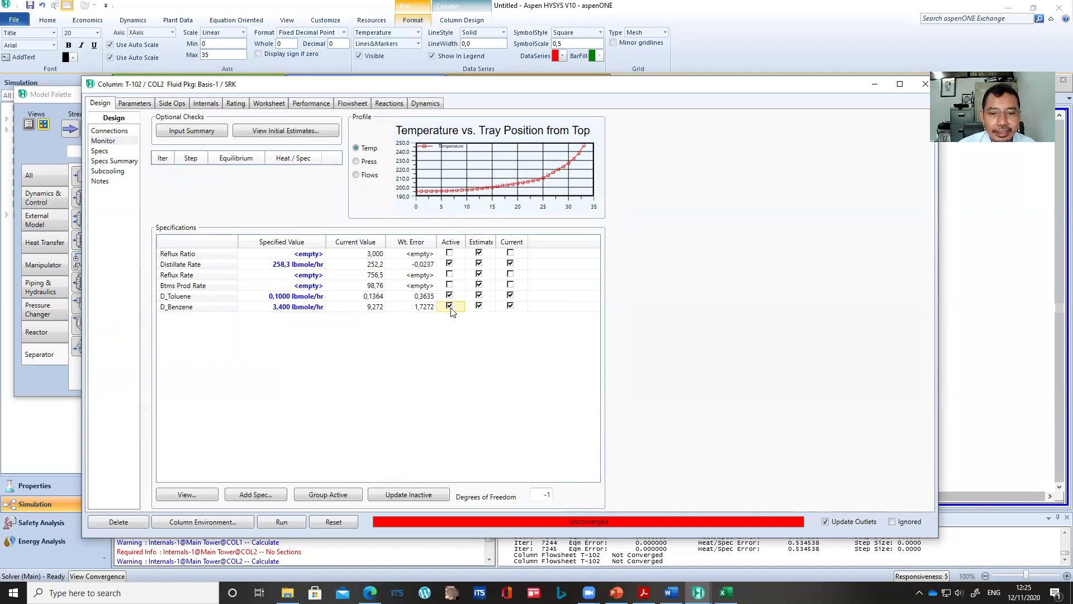
pyautogui.click(449, 264)
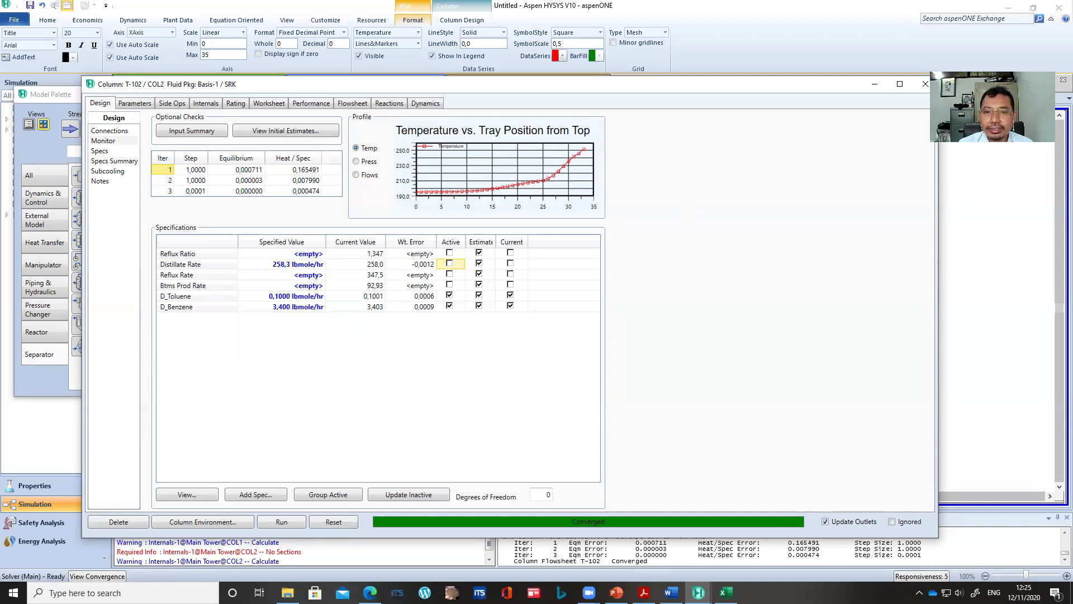
pyautogui.click(925, 84)
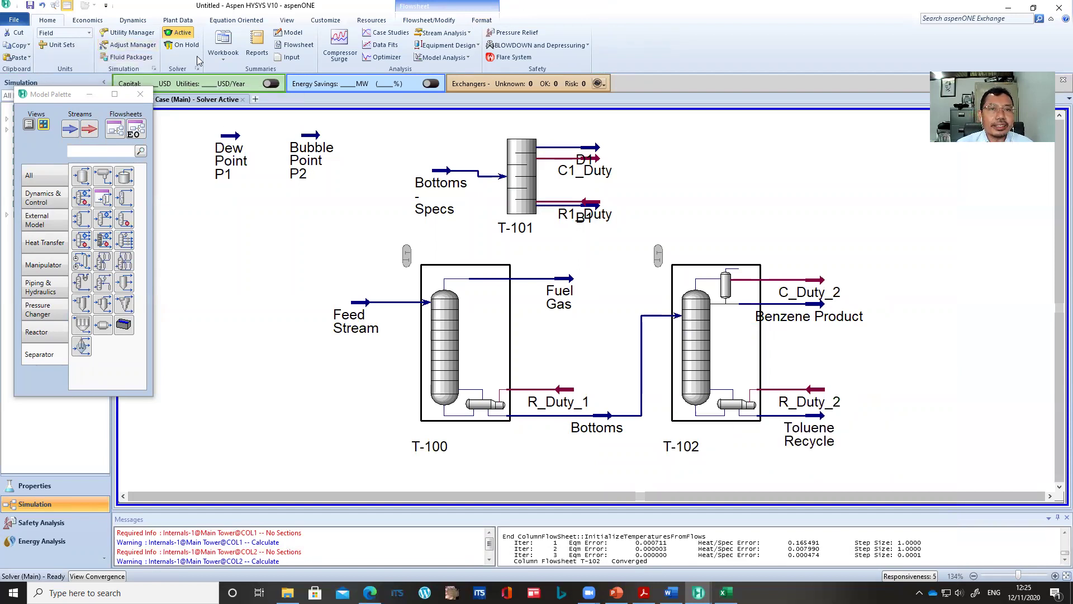
# Examine the material stream conditions and compositions in the Workbook, and return to the main flowsheet.
pyautogui.click(223, 42)
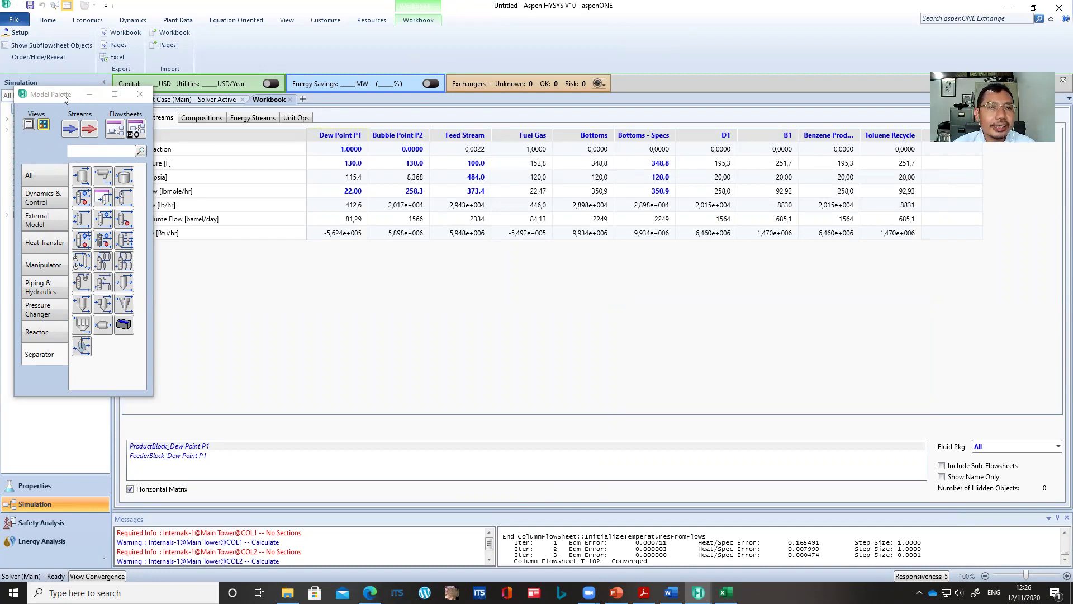
pyautogui.moveTo(52, 96); pyautogui.dragTo(24, 100)
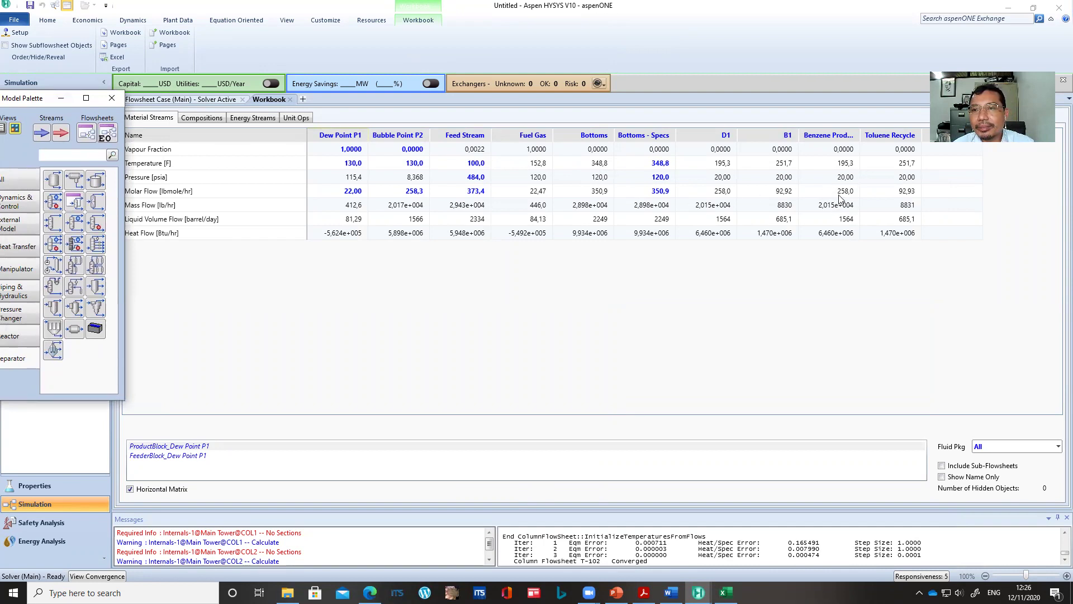
pyautogui.moveTo(840, 199)
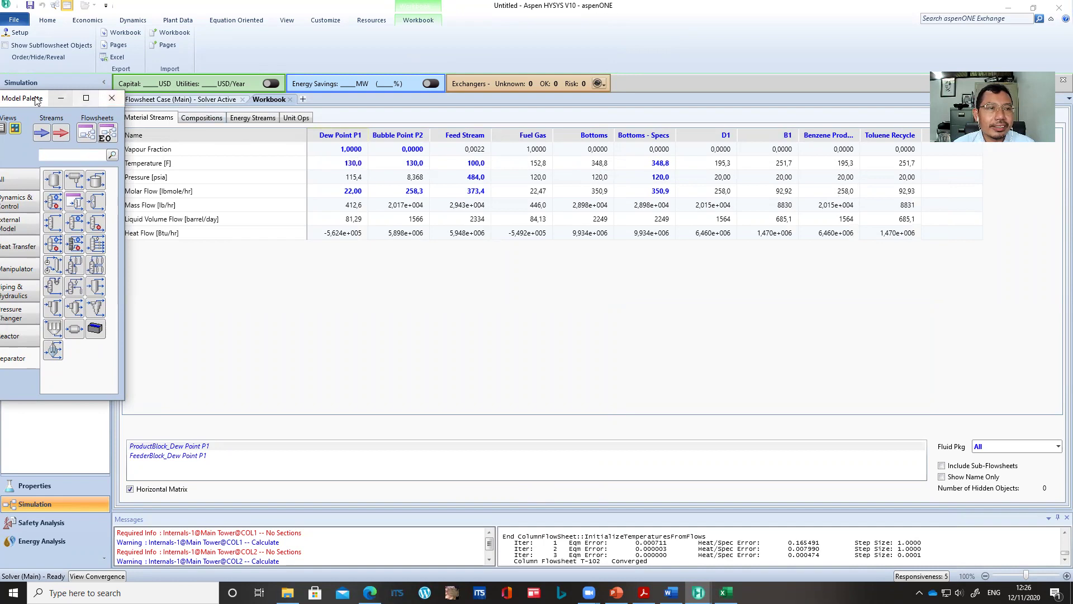
pyautogui.moveTo(28, 100); pyautogui.dragTo(112, 145)
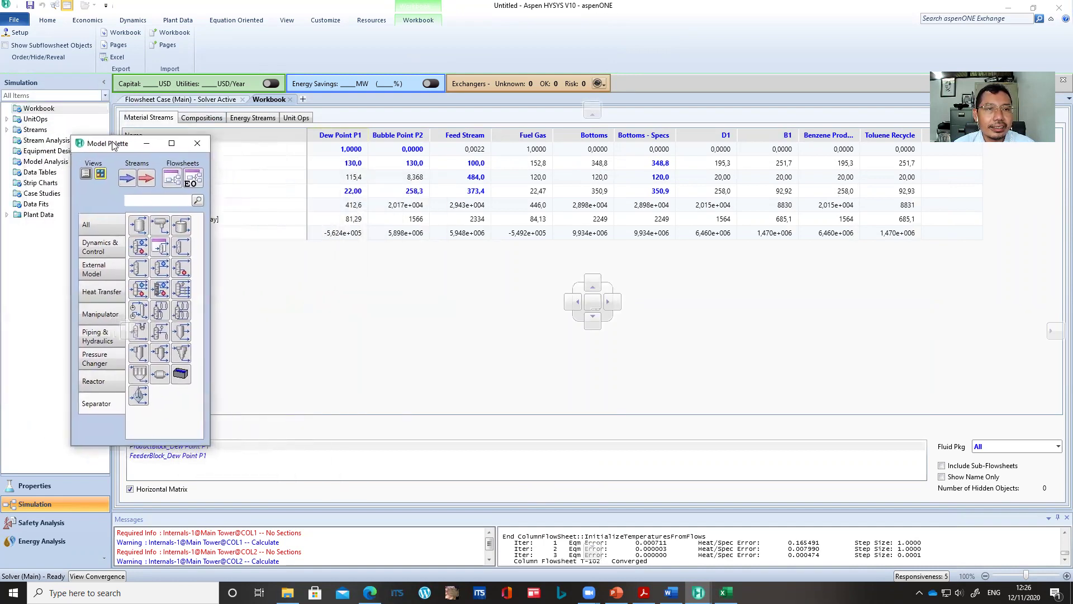
pyautogui.click(206, 119)
pyautogui.moveTo(121, 147); pyautogui.dragTo(77, 244)
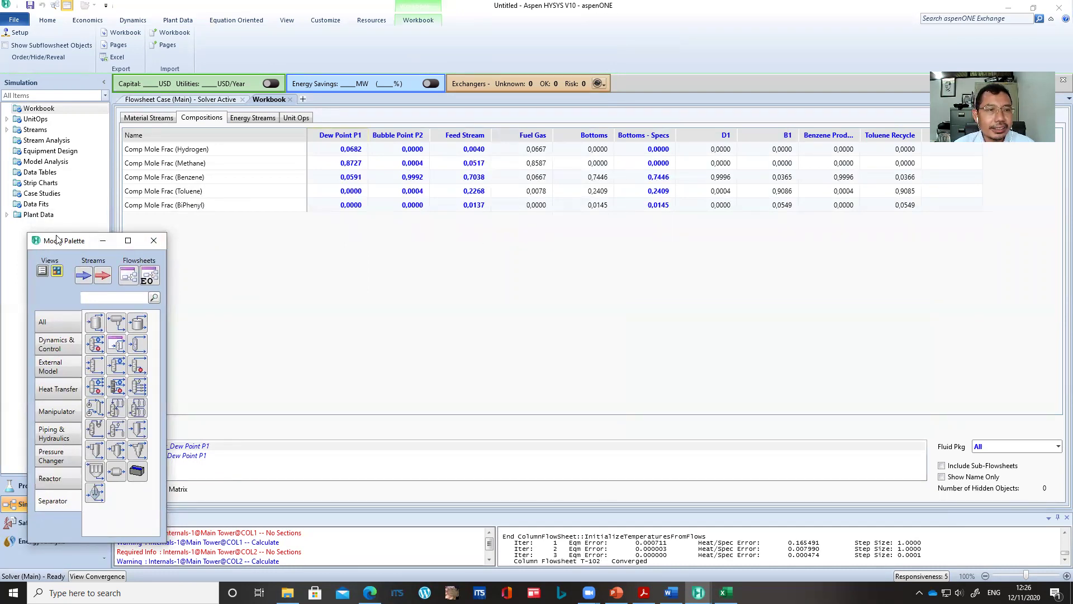
pyautogui.moveTo(71, 244); pyautogui.dragTo(74, 224)
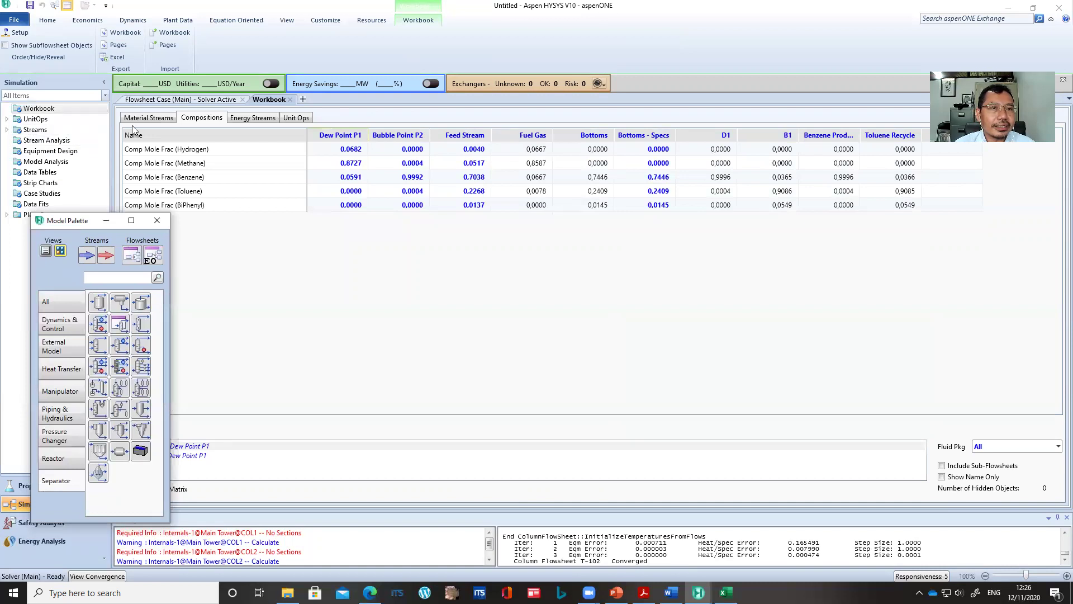
pyautogui.click(154, 119)
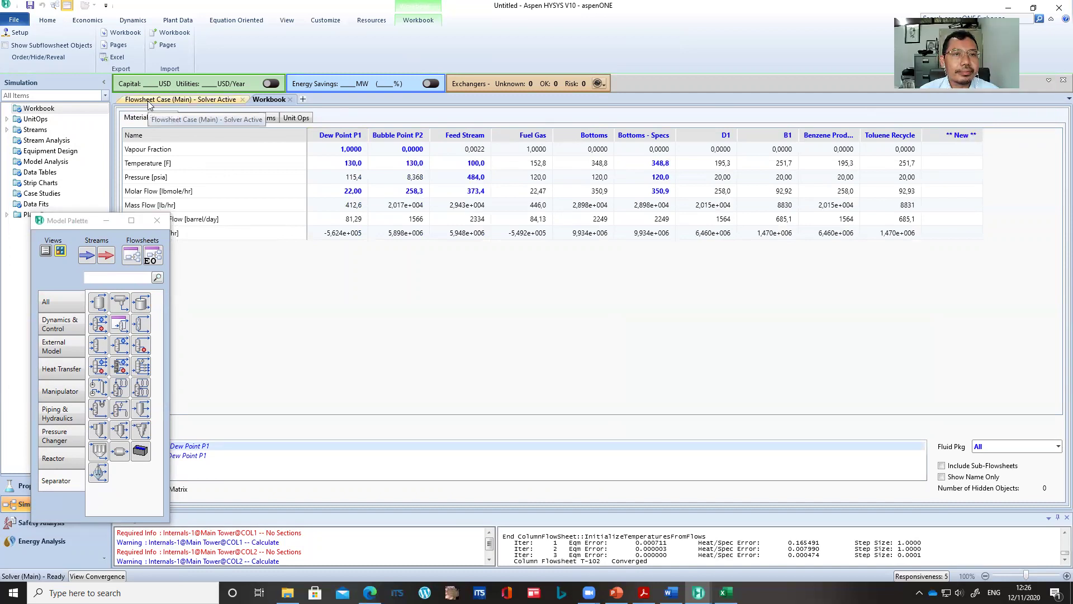
pyautogui.click(180, 99)
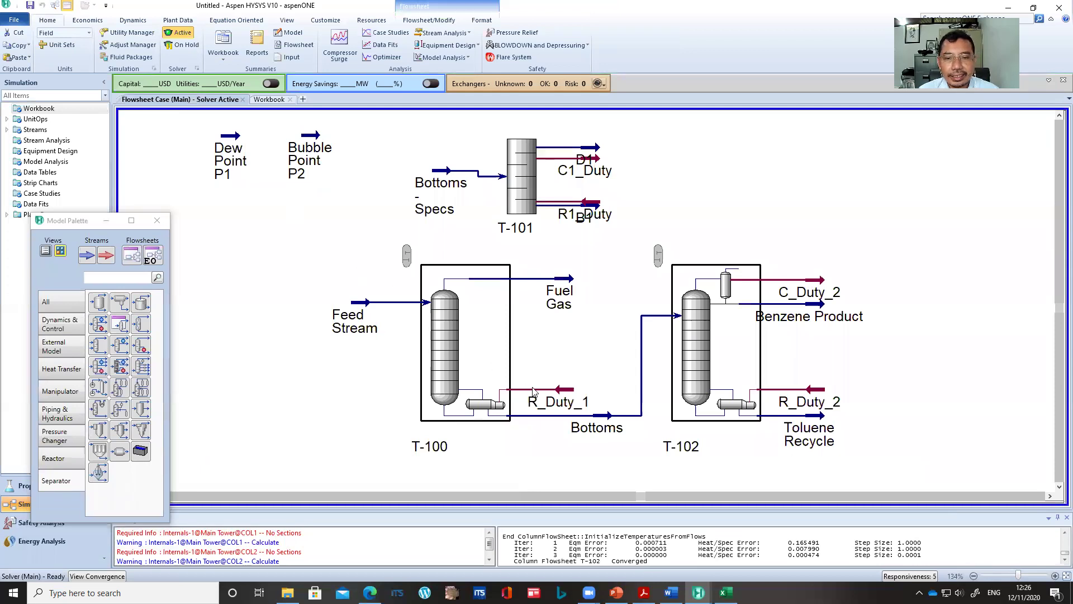
pyautogui.moveTo(599, 420)
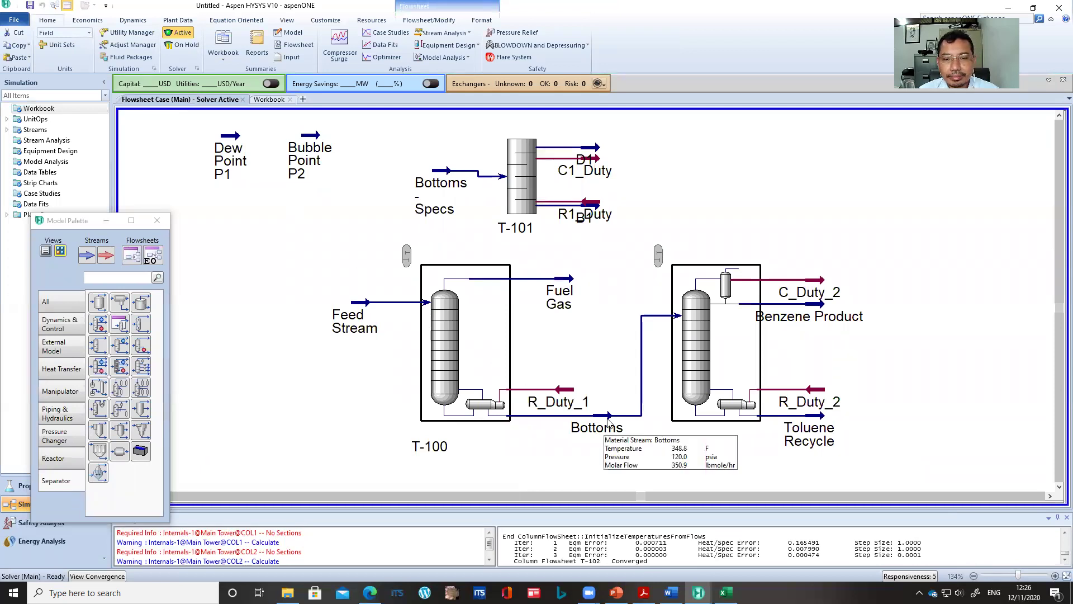
# Review the Fuel Gas stream's composition on a Mole Flows basis, and close the stream window.
pyautogui.doubleClick(566, 282)
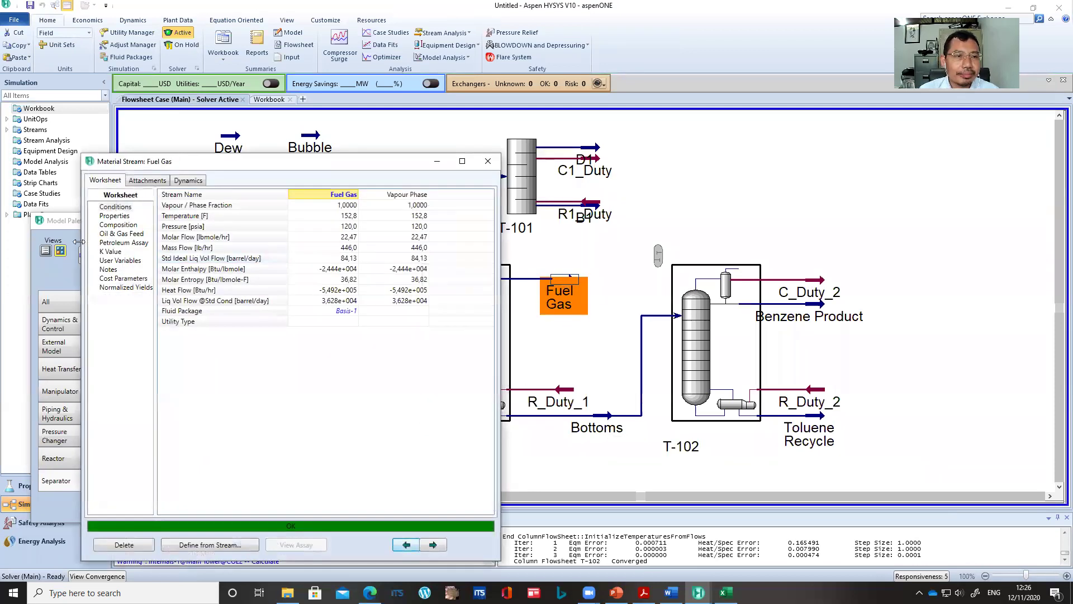
pyautogui.click(116, 225)
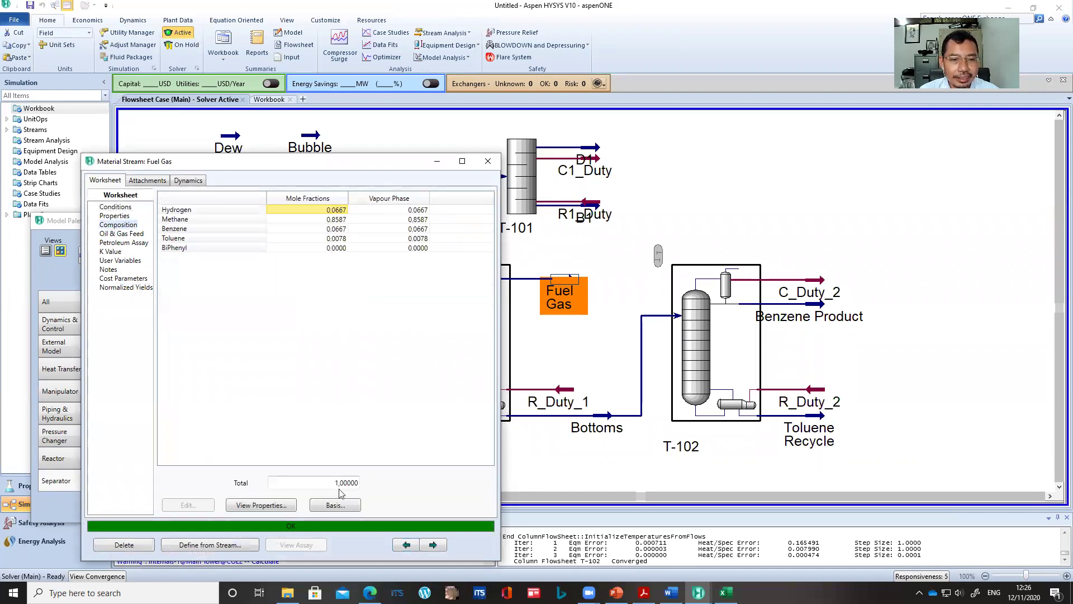
pyautogui.click(335, 505)
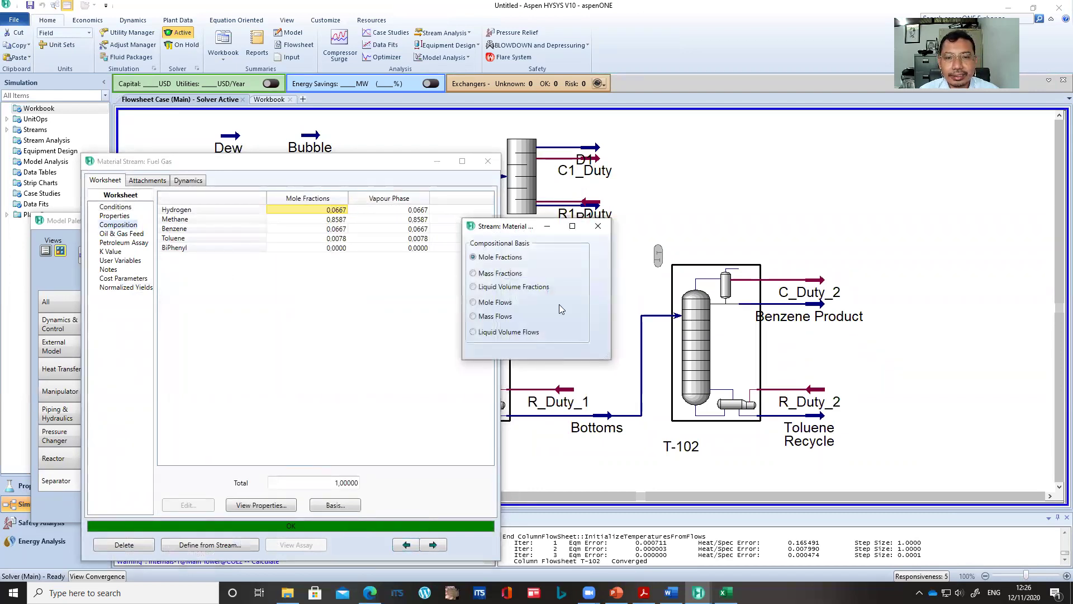
pyautogui.click(496, 304)
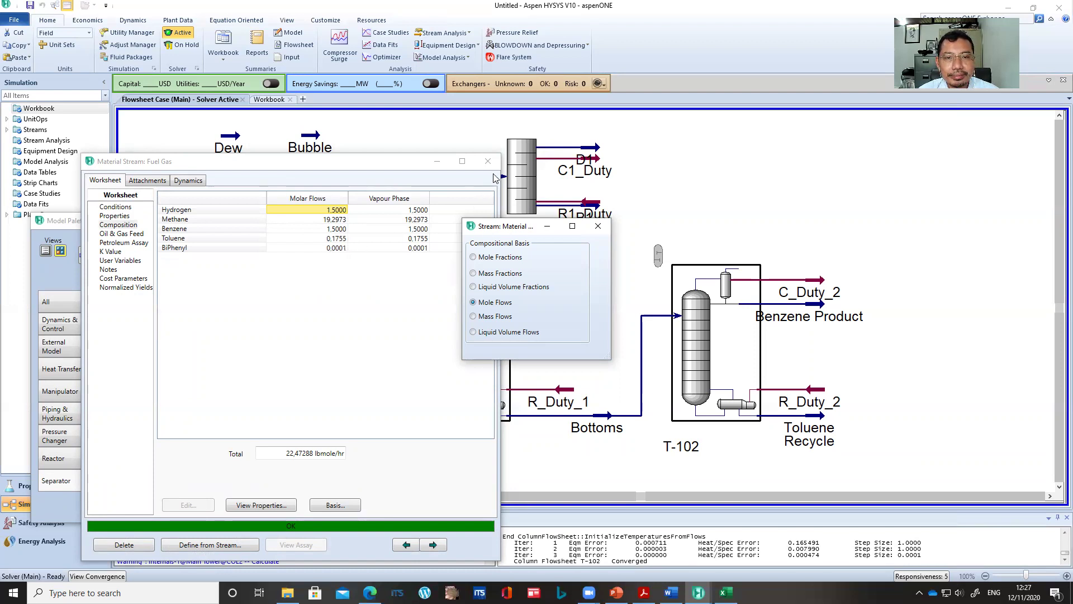
pyautogui.click(598, 227)
pyautogui.click(488, 161)
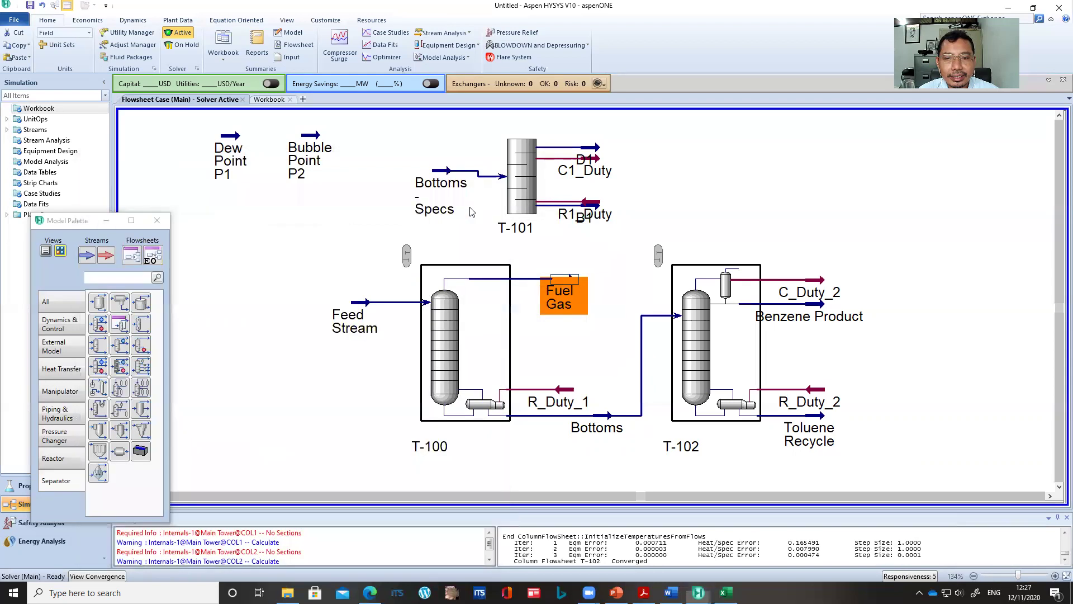
# Review the Benzene Product stream's composition on a Mole Flows basis, and close the stream window.
pyautogui.doubleClick(814, 282)
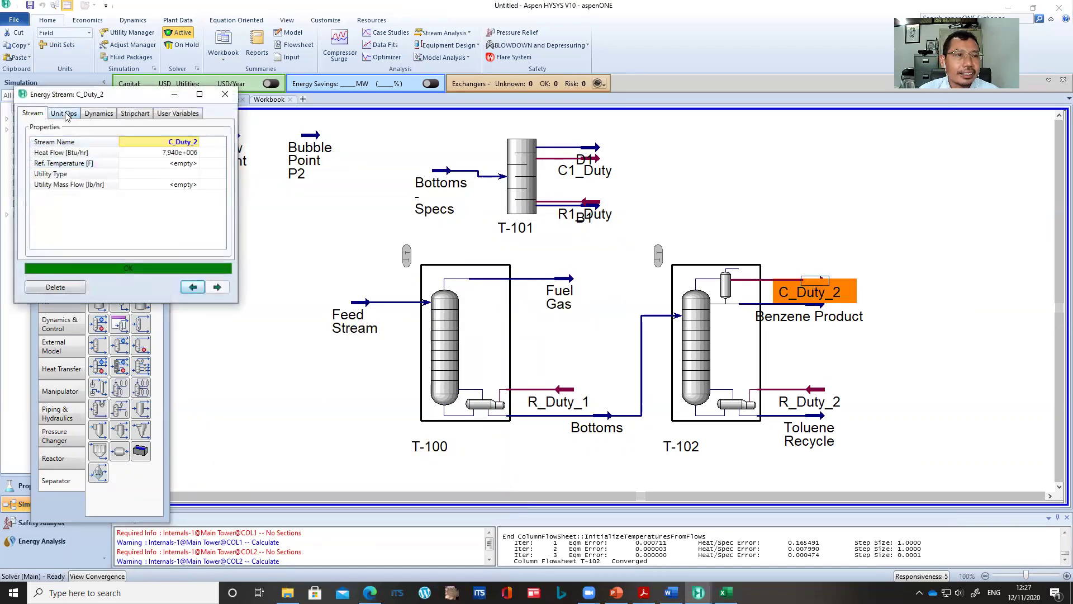
pyautogui.click(225, 95)
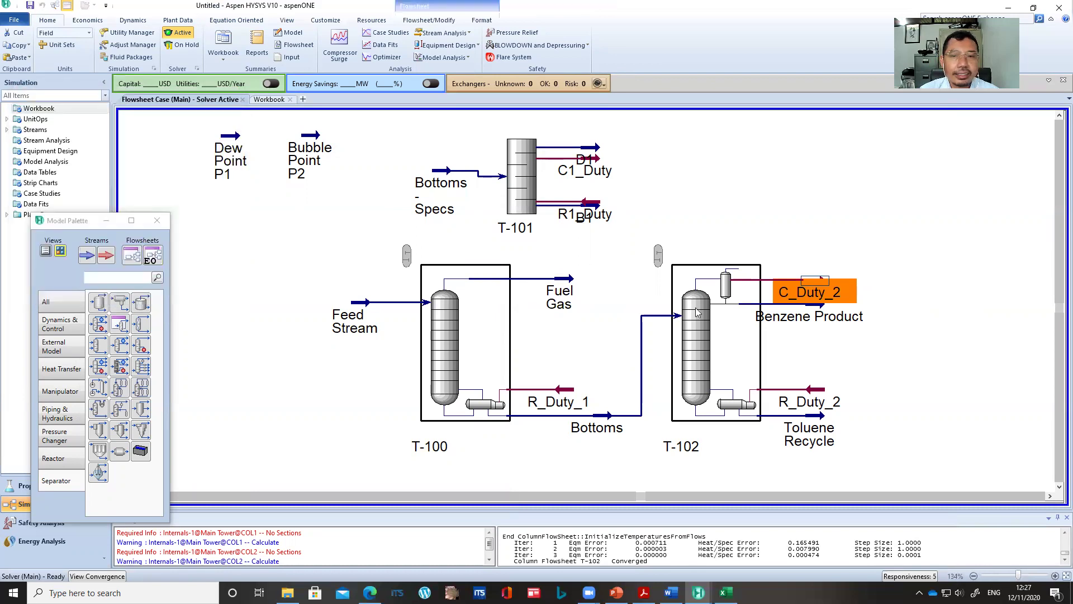
pyautogui.doubleClick(796, 308)
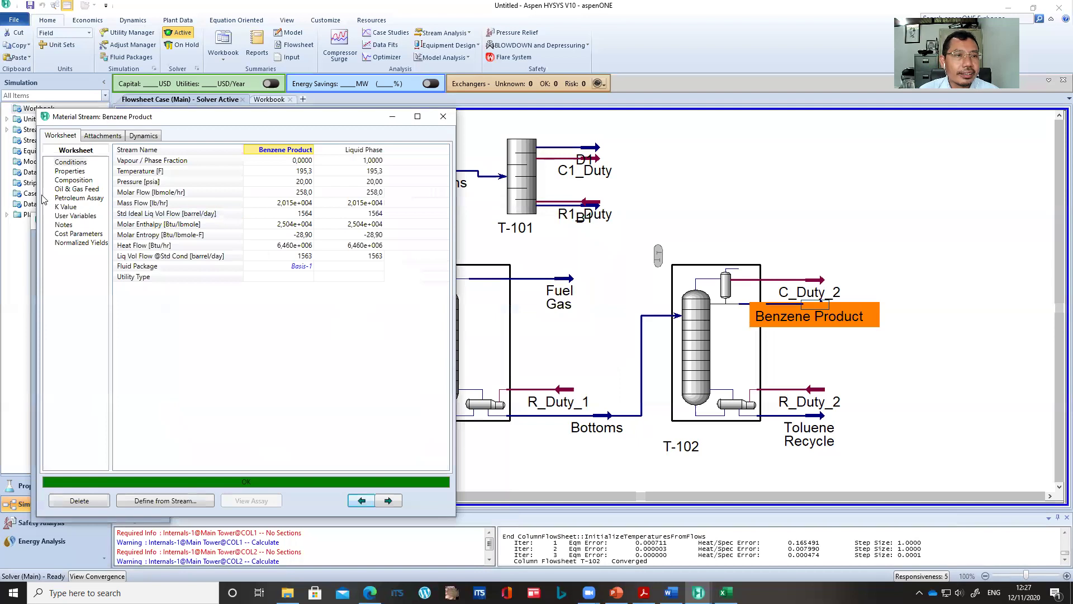
pyautogui.click(66, 180)
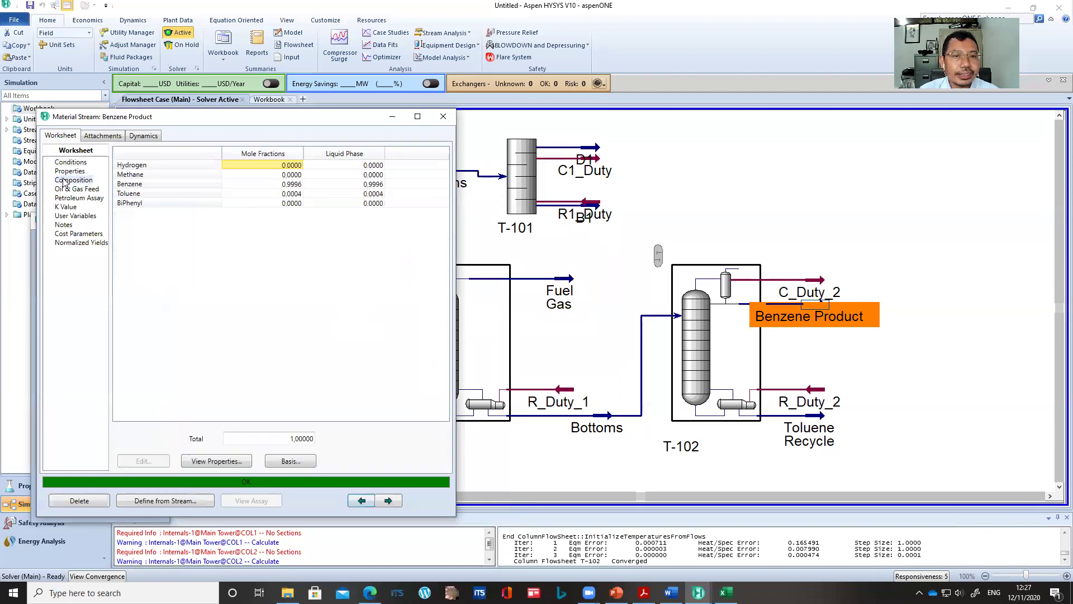
pyautogui.click(285, 463)
pyautogui.click(506, 305)
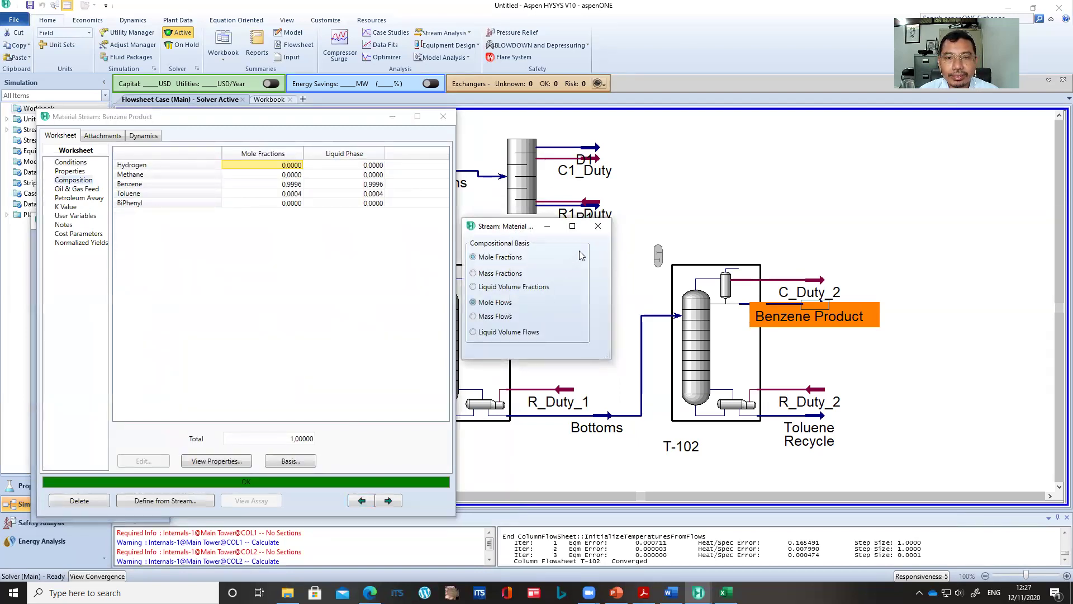
pyautogui.click(598, 225)
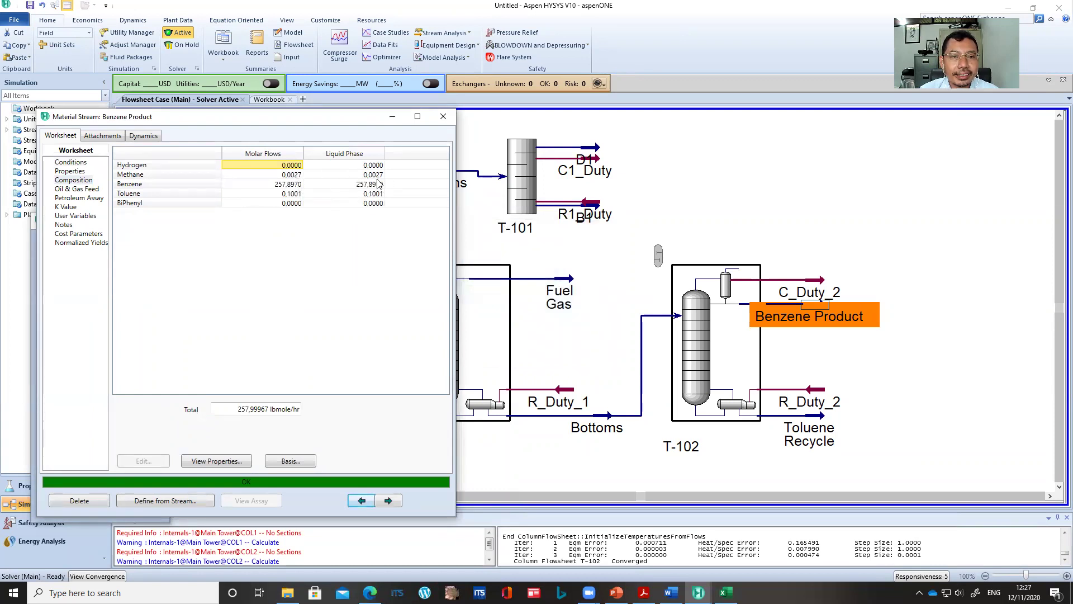
pyautogui.moveTo(296, 190)
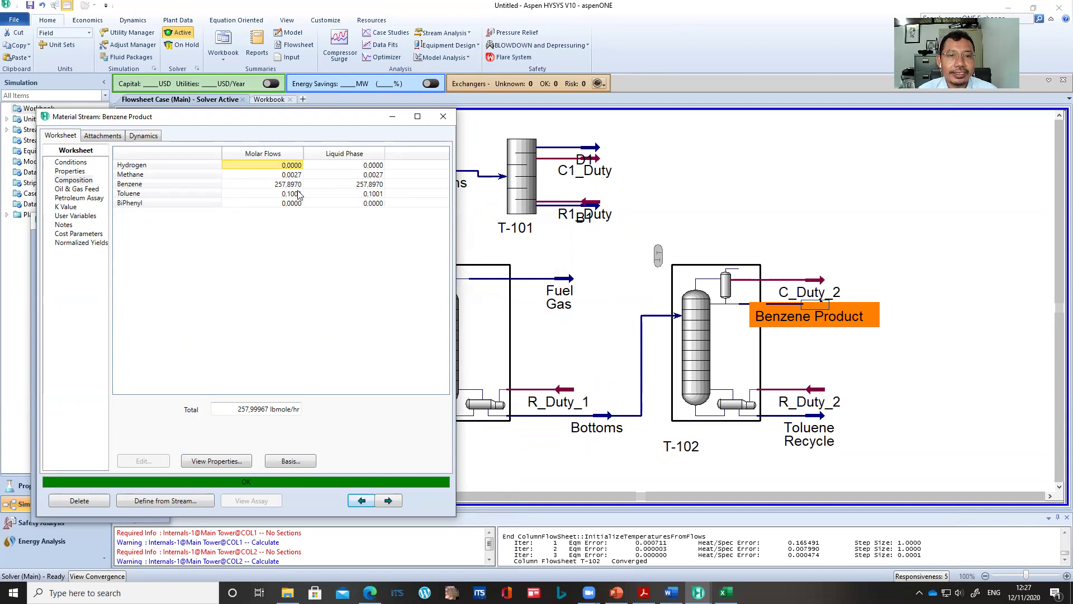
pyautogui.click(443, 116)
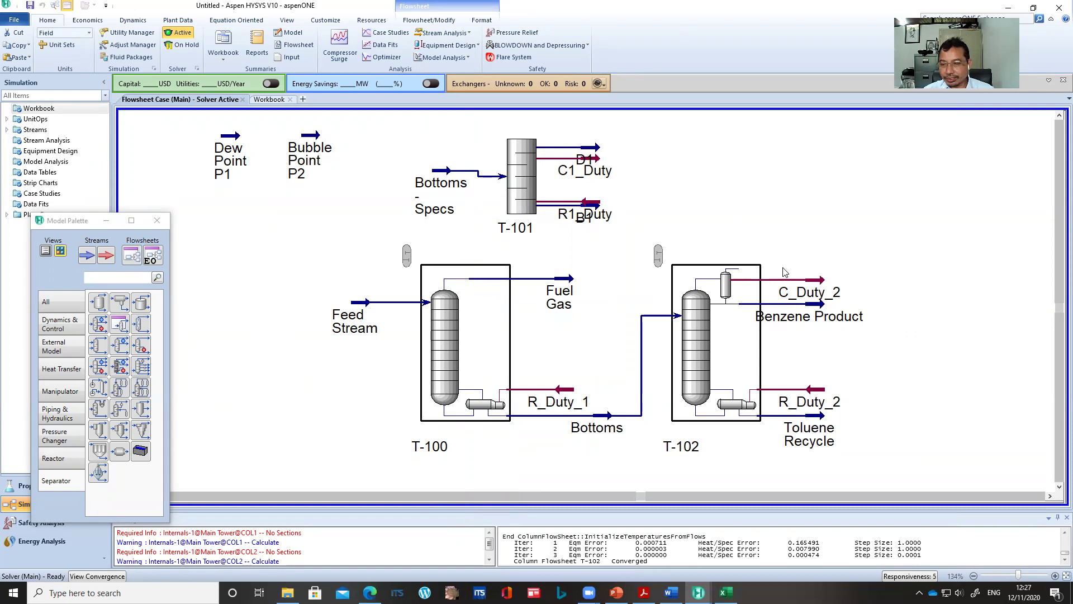
# Shift column T-102 slightly to the right on the main flowsheet.
pyautogui.click(695, 342)
pyautogui.moveTo(695, 341); pyautogui.dragTo(702, 341)
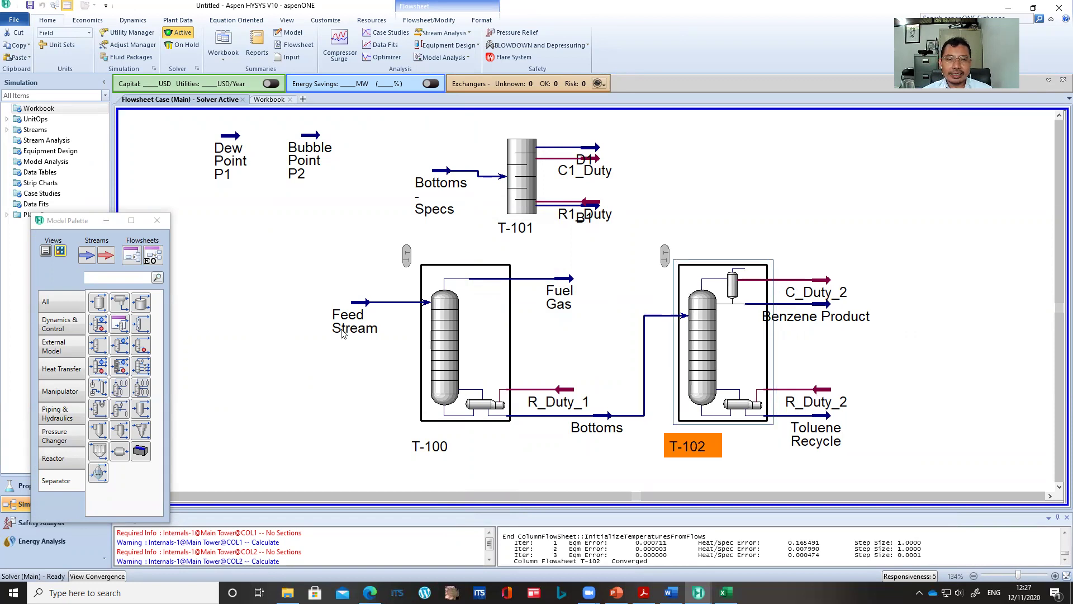